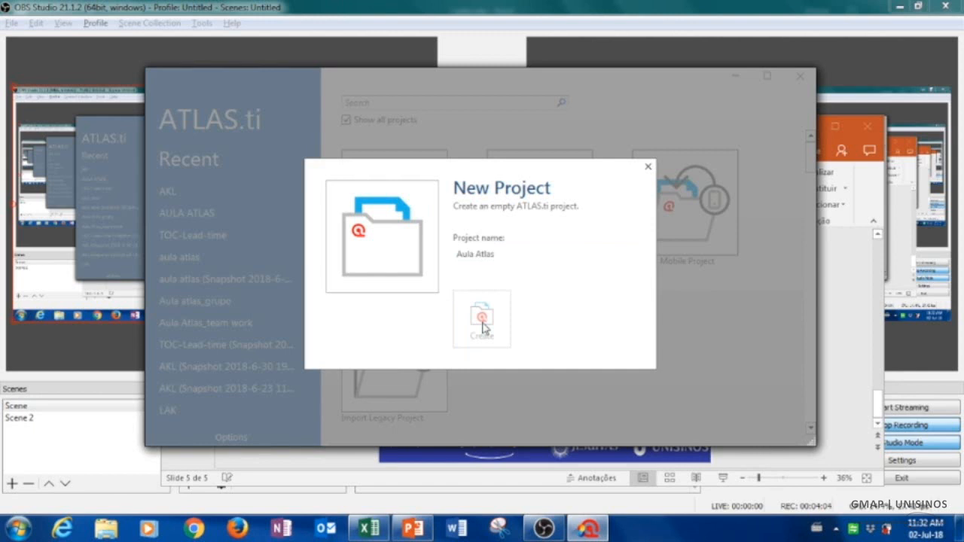
# Step: Create the empty project named Aula Atlas and maximize the project window
pyautogui.click(483, 325)
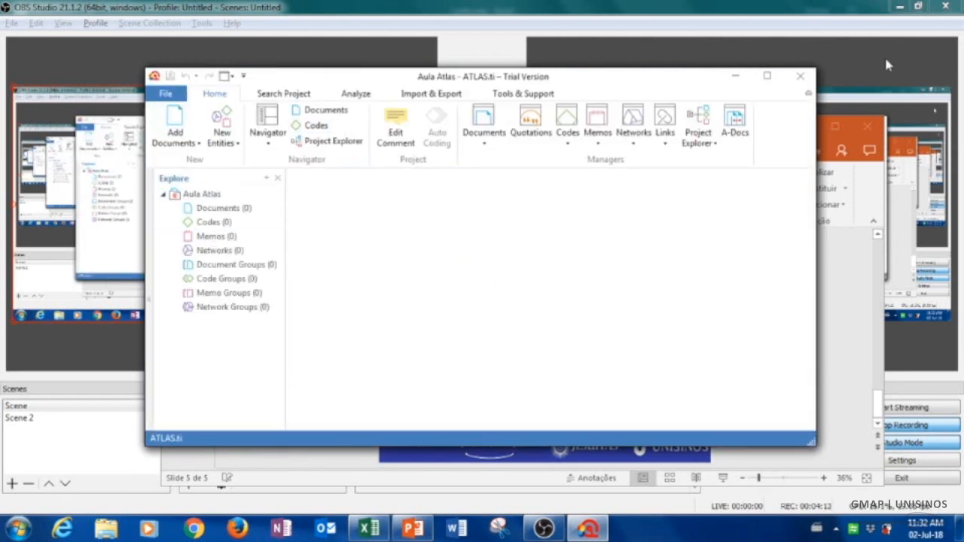
pyautogui.click(767, 76)
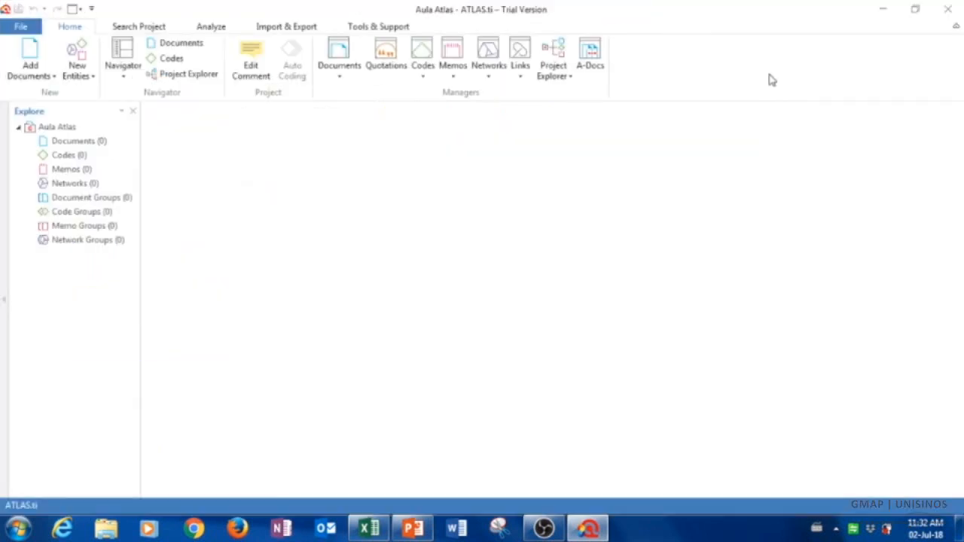
# Step: Add the contents of the Meta analise TOC folder on drive F to the project and check the project's document list
pyautogui.click(52, 75)
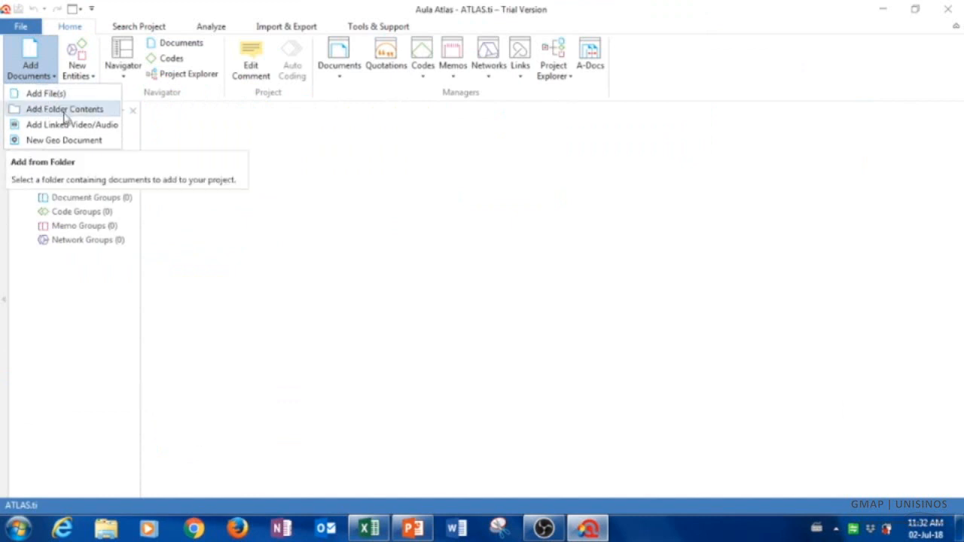
pyautogui.click(65, 111)
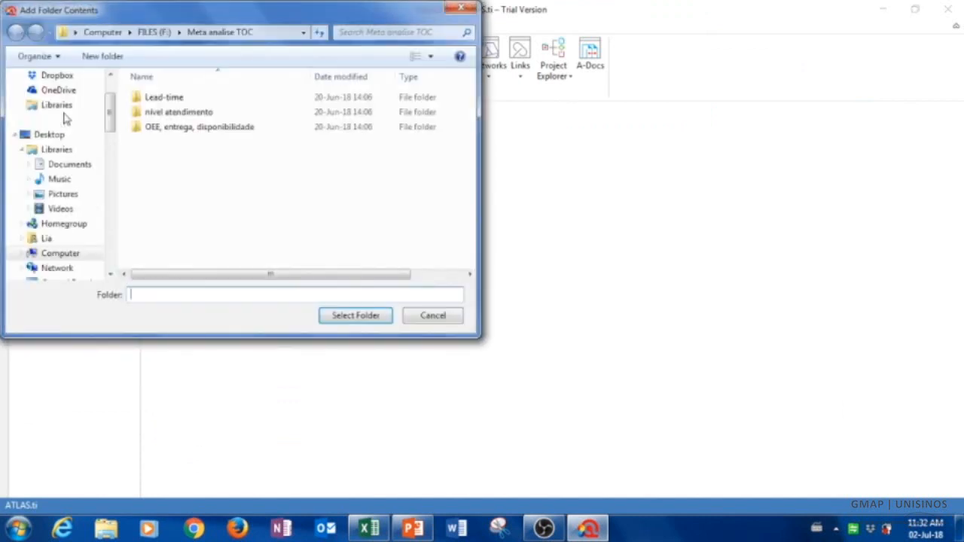
pyautogui.click(222, 33)
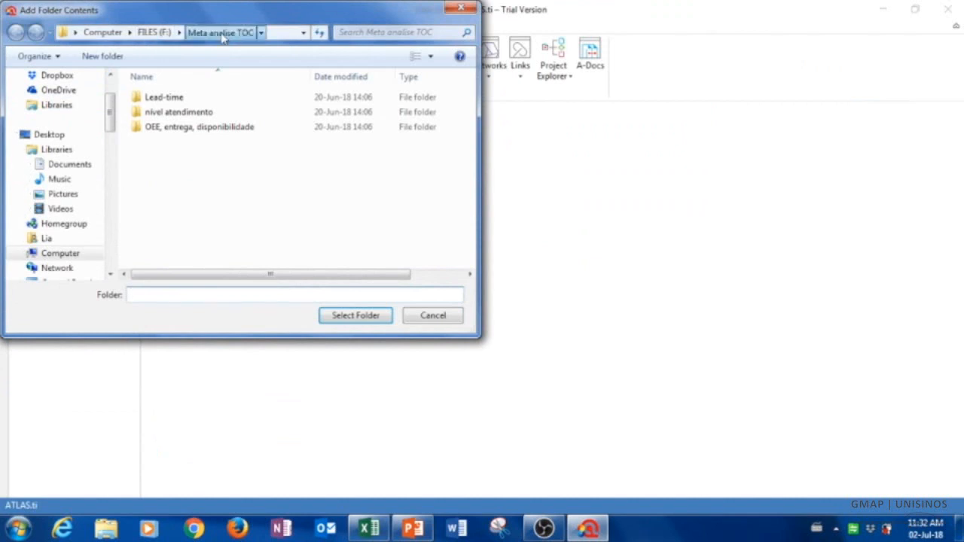
pyautogui.click(356, 316)
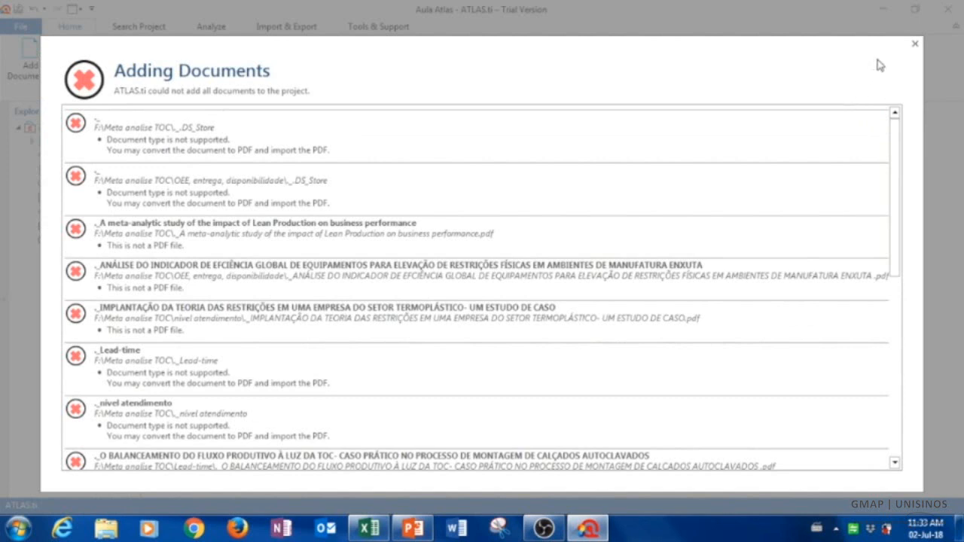
pyautogui.click(915, 45)
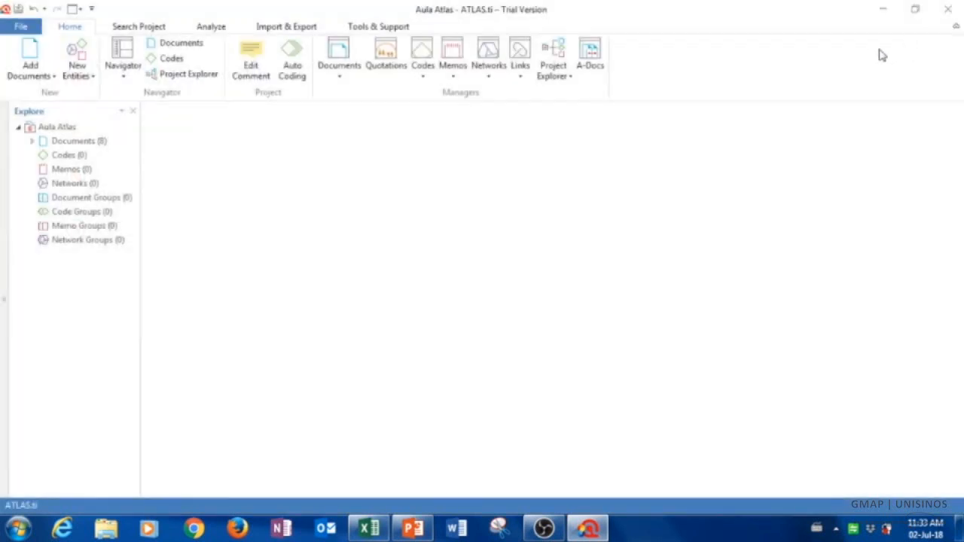
pyautogui.click(31, 142)
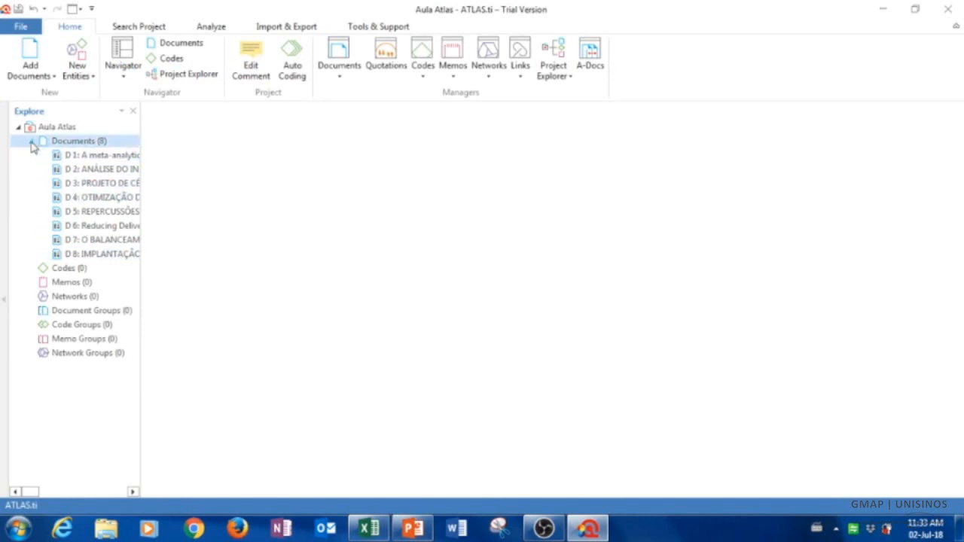
pyautogui.click(31, 142)
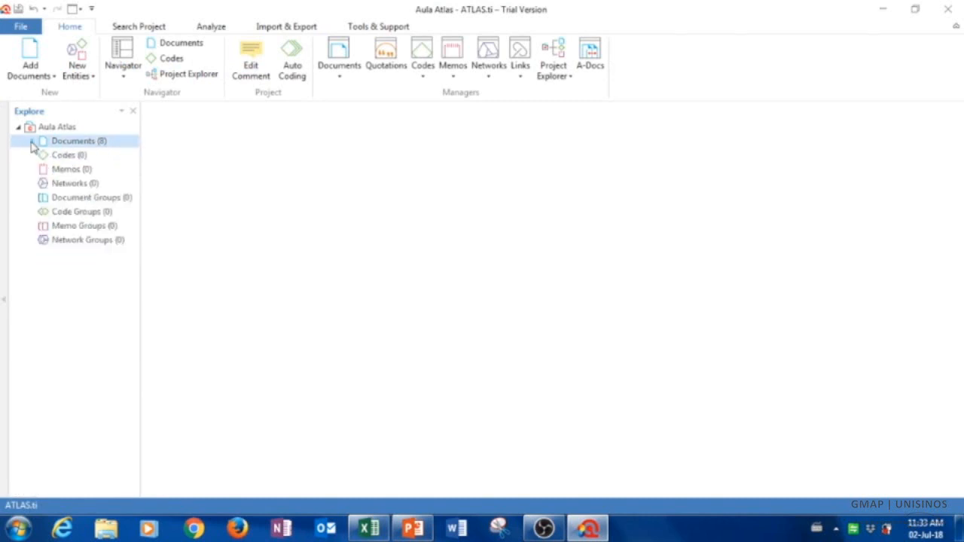
# Step: Open the Document Group Manager and create a document group named "Grupo_" plus the first team member's first name
pyautogui.click(70, 197)
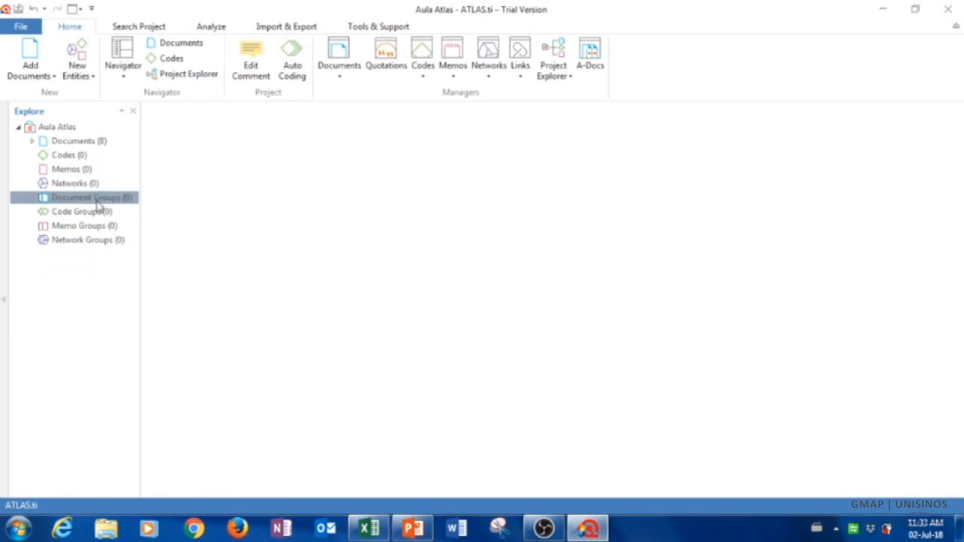
pyautogui.doubleClick(97, 205)
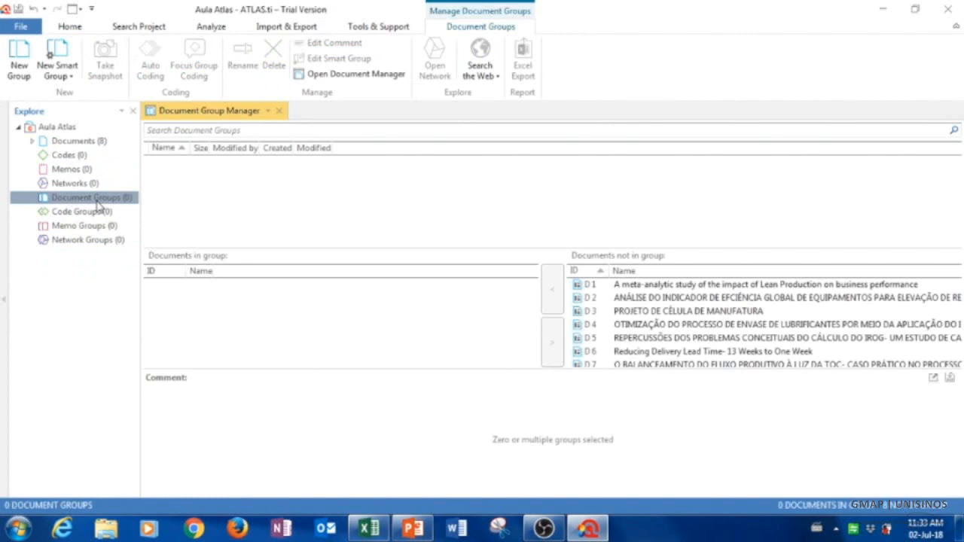
pyautogui.click(20, 62)
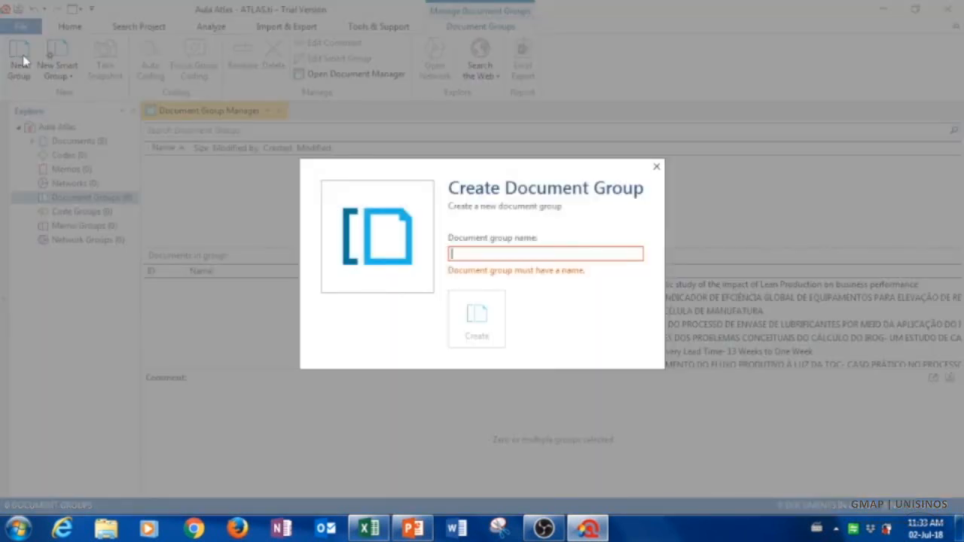
pyautogui.write('Grupo_Ana')
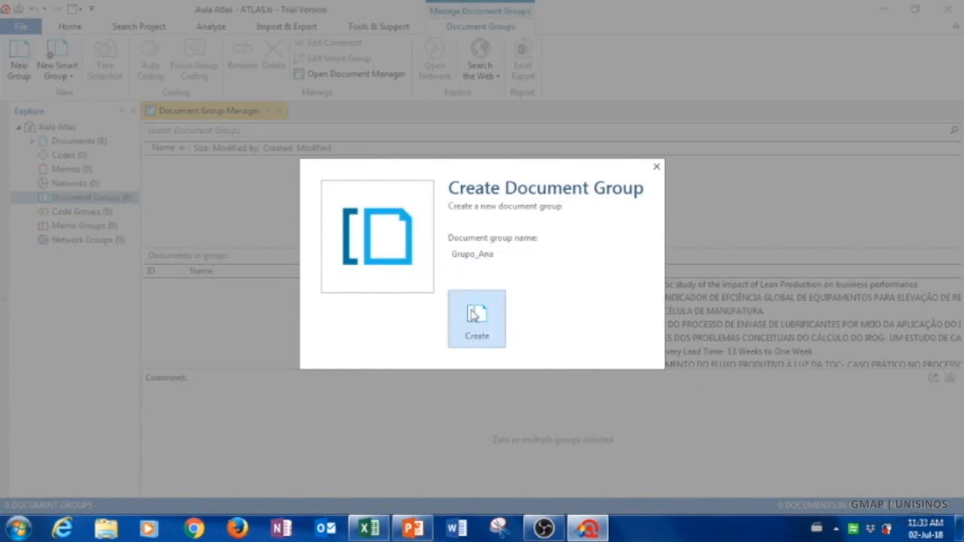
pyautogui.click(476, 320)
# Step: Create two more document groups, each named "Grupo_" plus the first name of another team member
pyautogui.click(18, 57)
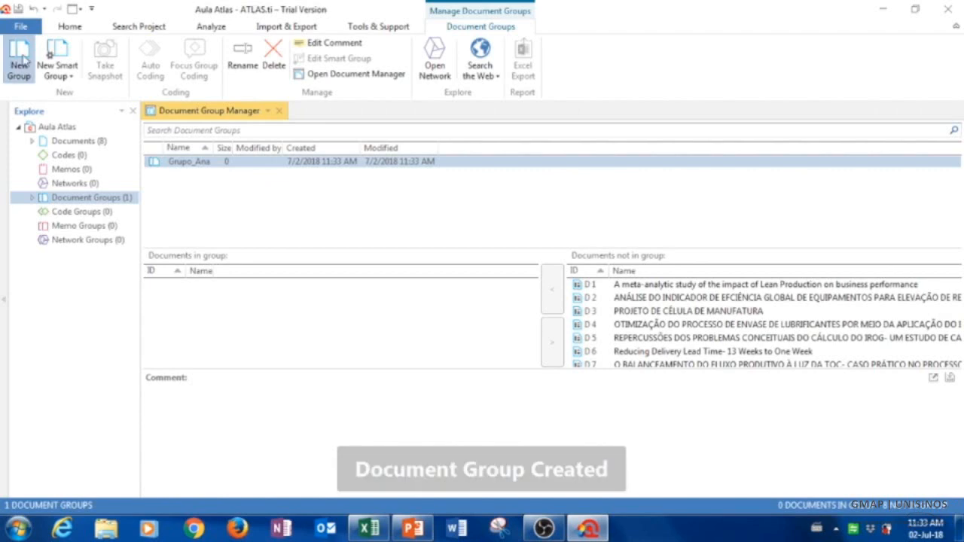
pyautogui.write('Grupo_Kim')
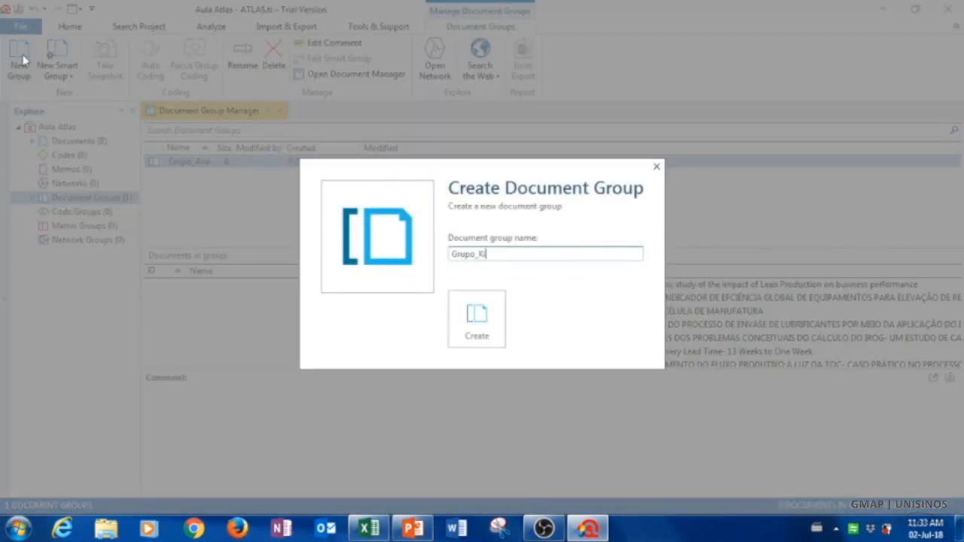
pyautogui.click(477, 319)
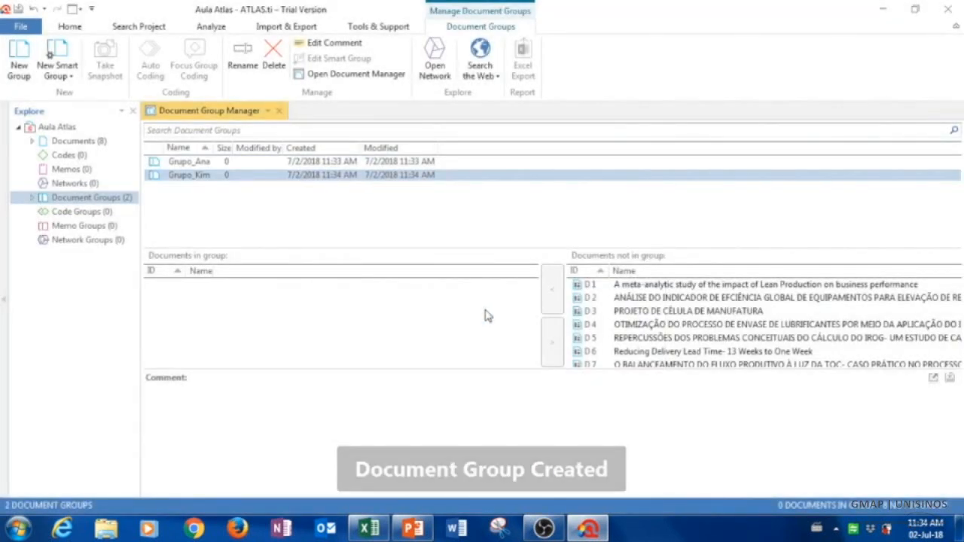
pyautogui.click(19, 65)
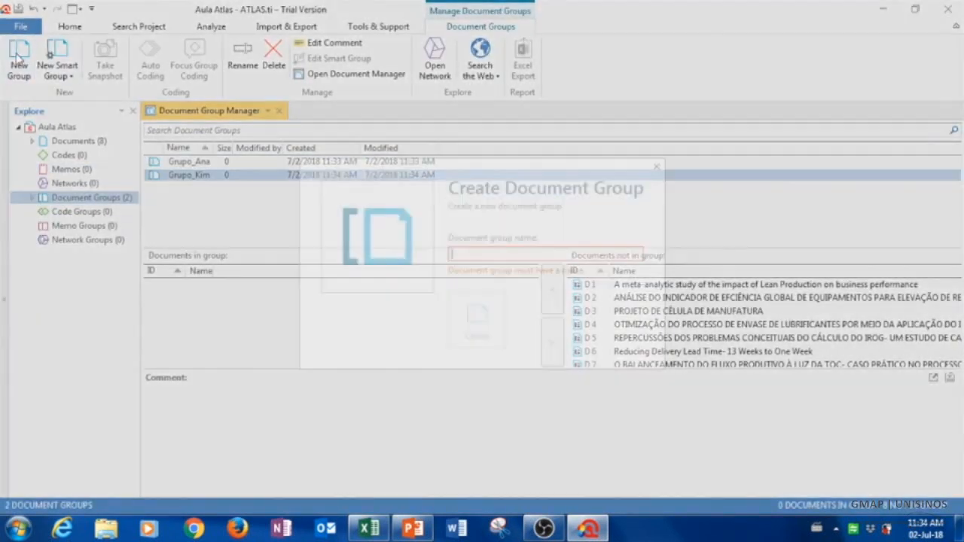
pyautogui.write('Grupo_lia')
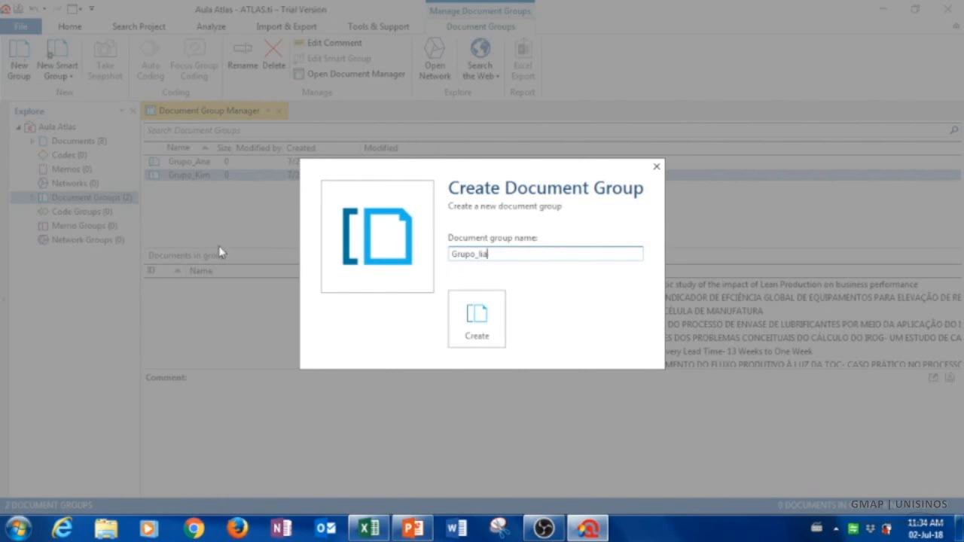
pyautogui.click(477, 318)
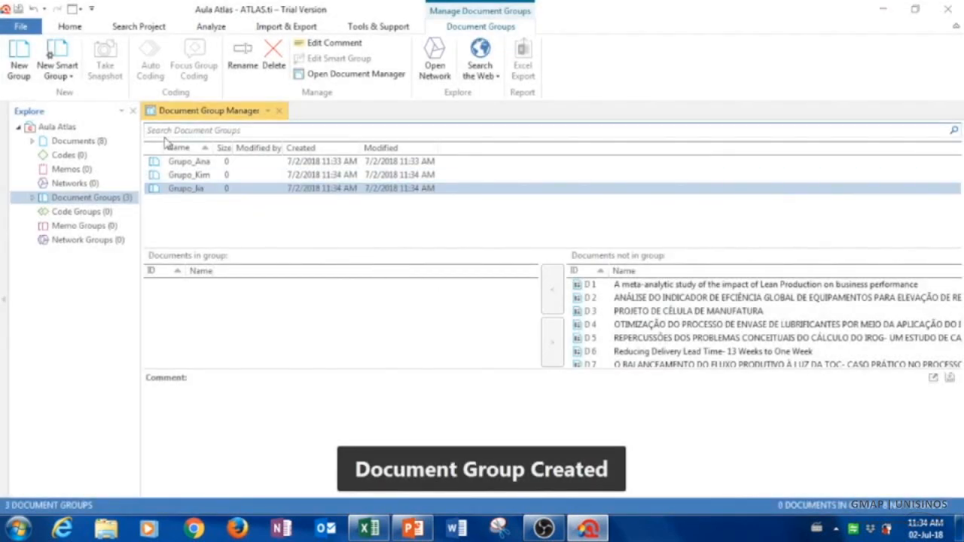
# Step: Add documents D 1, D 2 and D 3 to the first document group
pyautogui.click(220, 163)
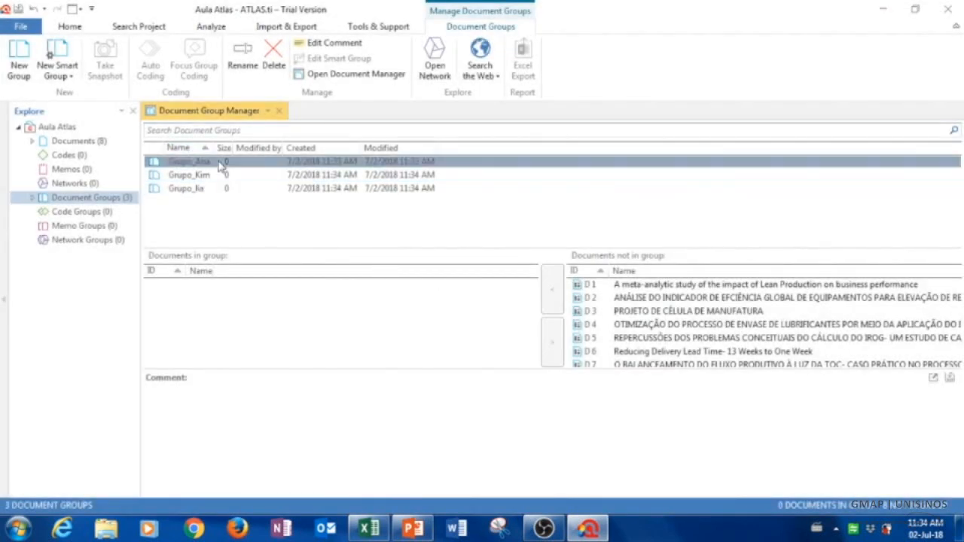
pyautogui.click(615, 286)
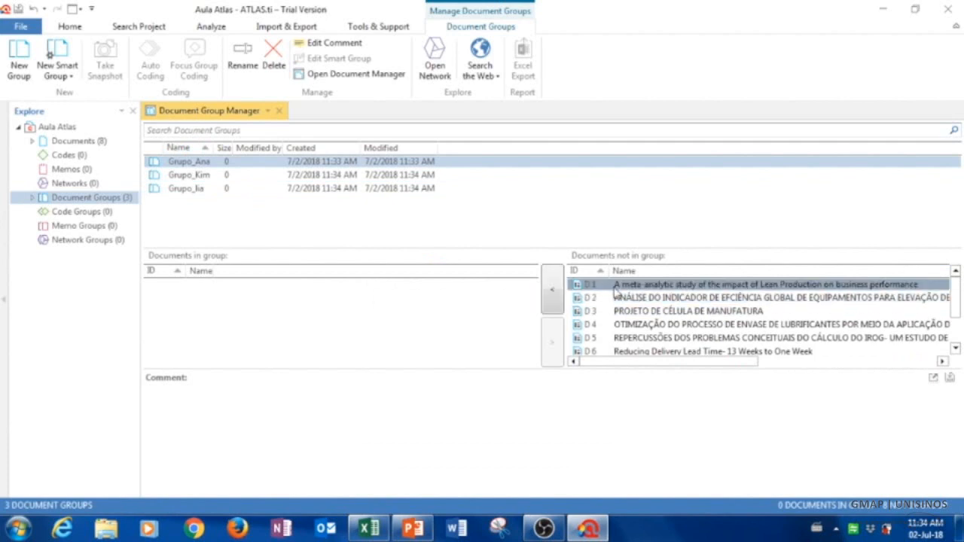
pyautogui.click(554, 290)
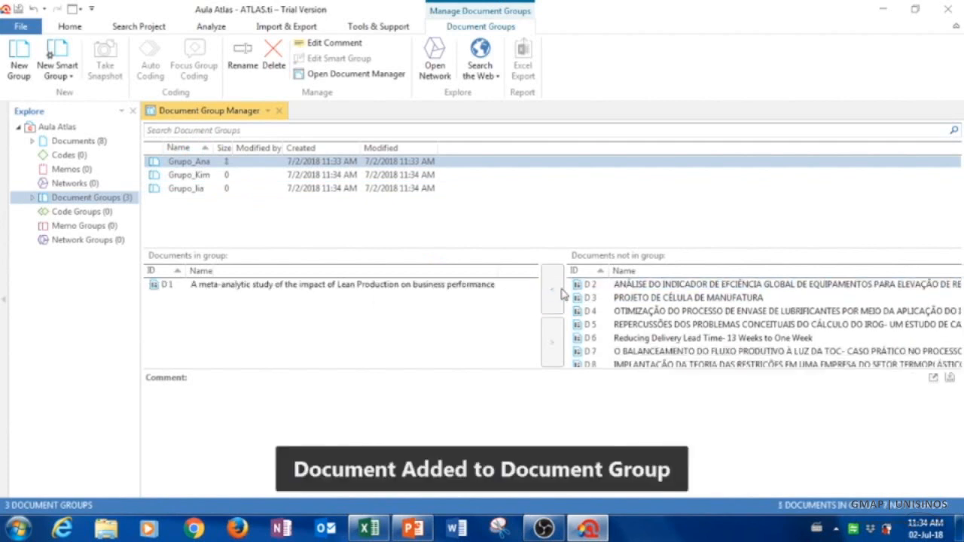
pyautogui.click(618, 287)
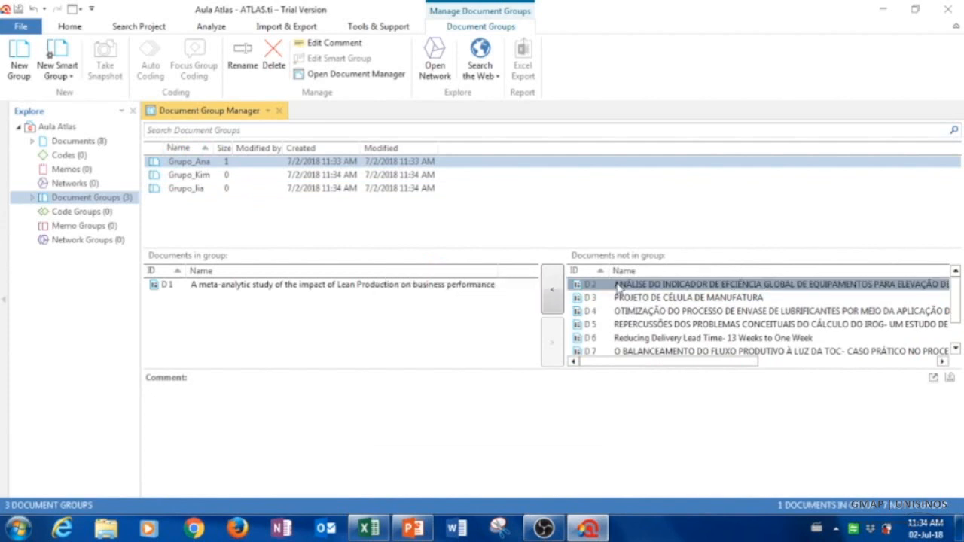
pyautogui.keyDown('ctrl'); pyautogui.click(629, 299); pyautogui.keyUp('ctrl')
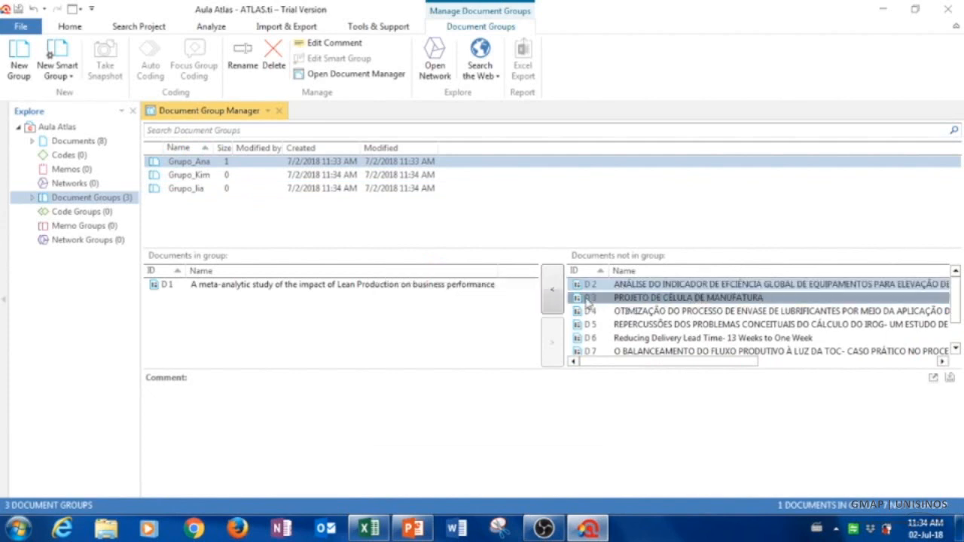
pyautogui.click(551, 292)
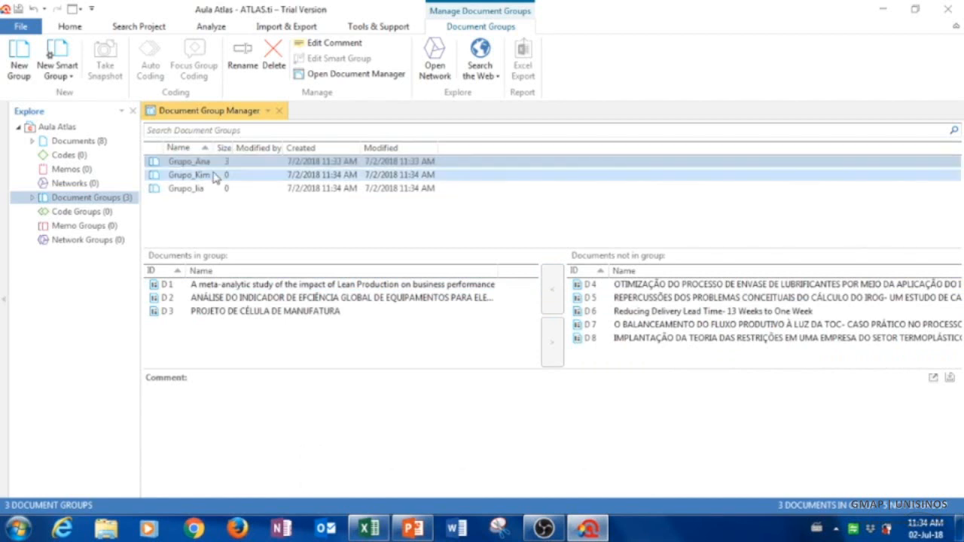
# Step: Add documents D 4 and D 5 to the second document group
pyautogui.click(217, 176)
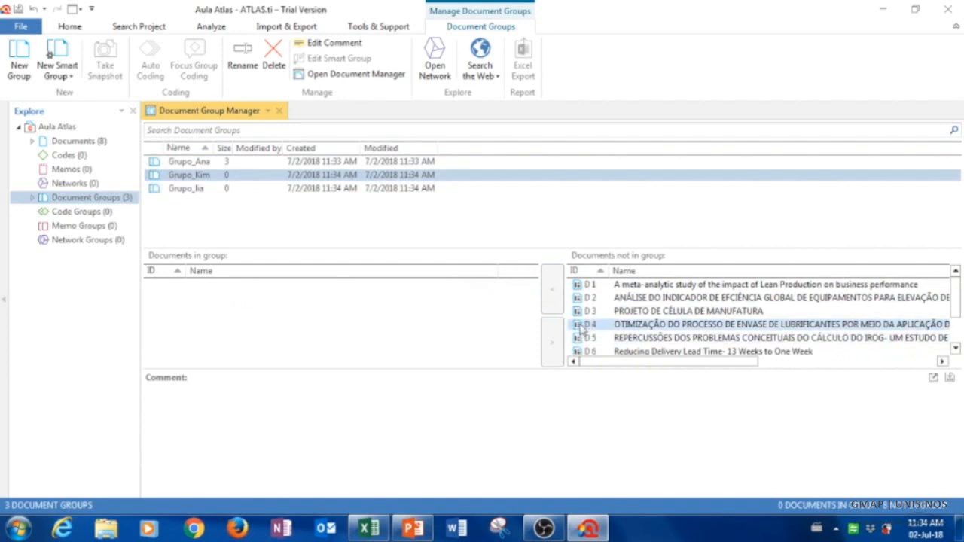
pyautogui.click(588, 326)
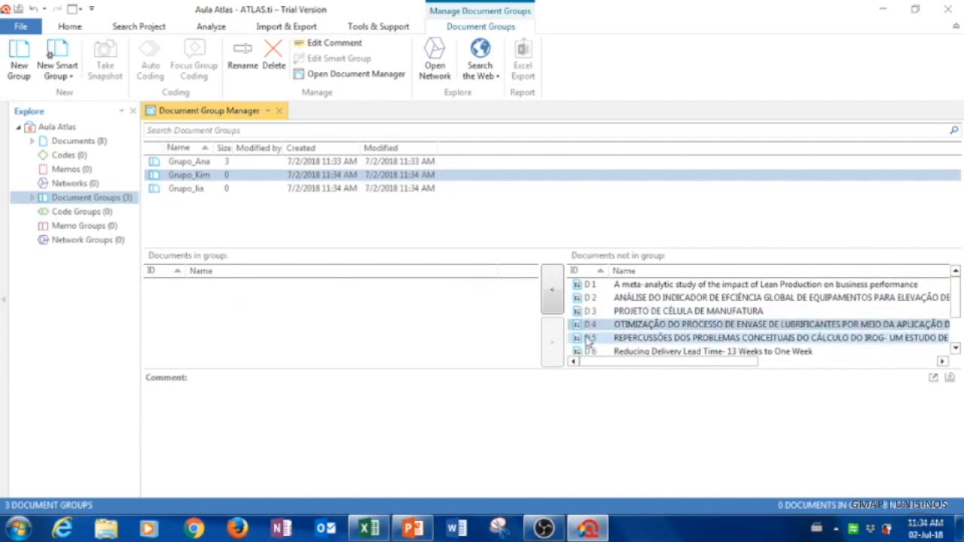
pyautogui.keyDown('shift'); pyautogui.click(588, 339); pyautogui.keyUp('shift')
pyautogui.click(556, 291)
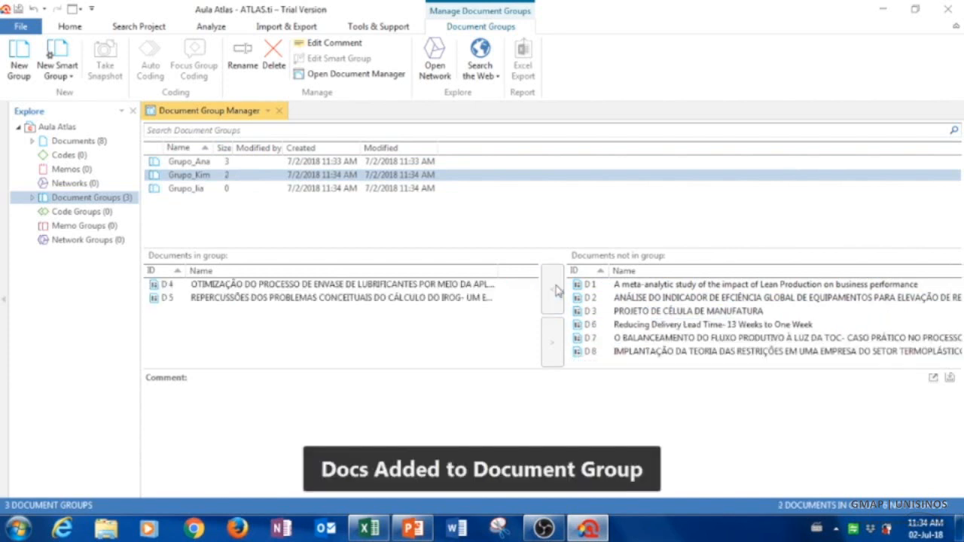
# Step: Add documents D 6, D 7 and D 8 to the third document group
pyautogui.click(222, 190)
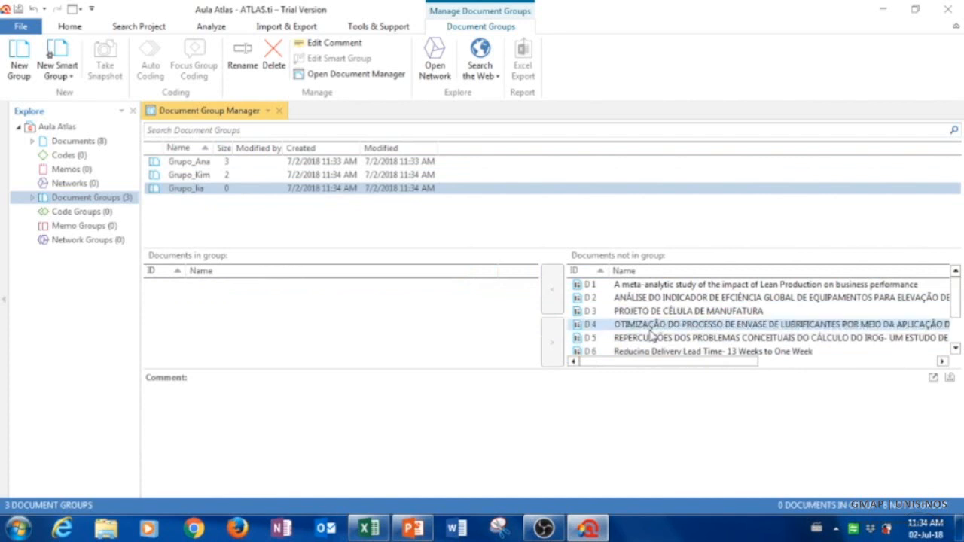
pyautogui.scroll(-1, 653, 335)
pyautogui.click(590, 326)
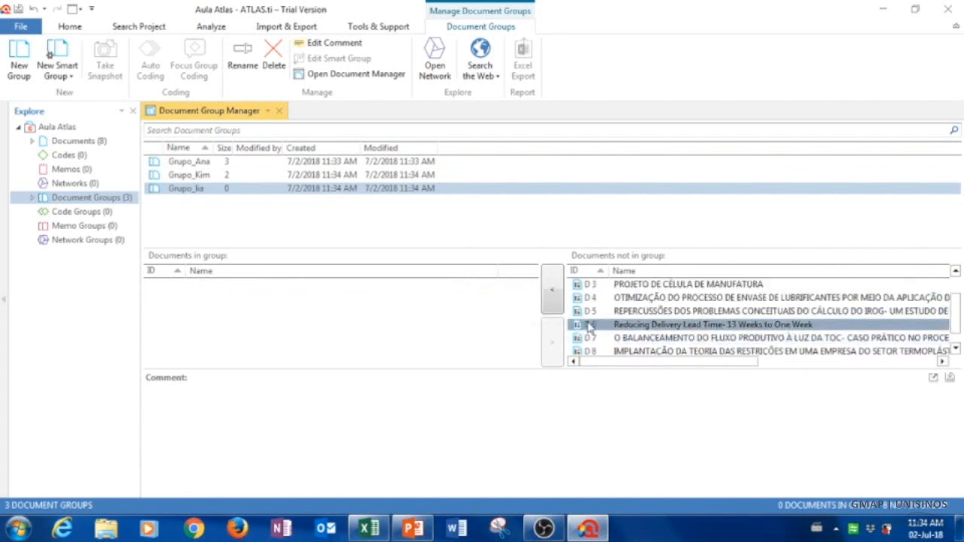
pyautogui.keyDown('ctrl'); pyautogui.click(614, 338); pyautogui.keyUp('ctrl')
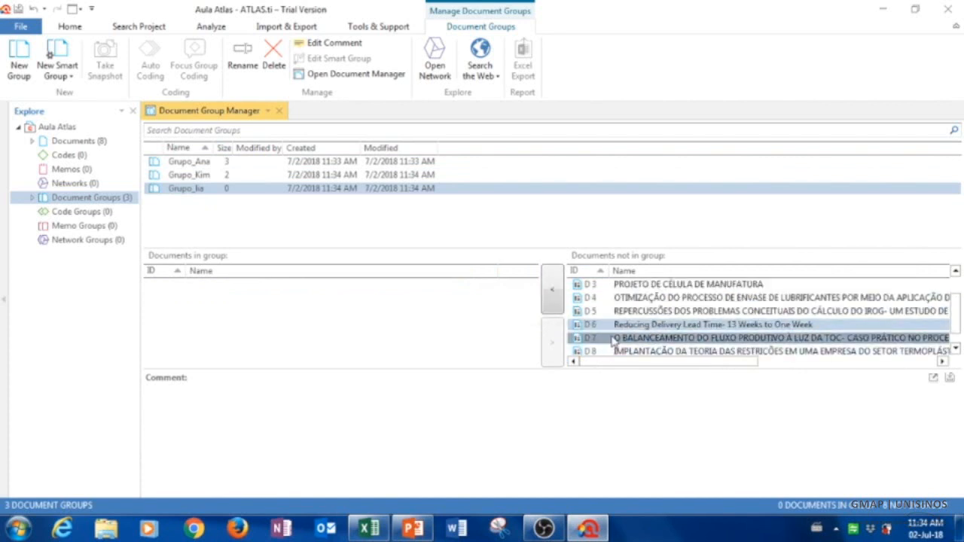
pyautogui.keyDown('ctrl'); pyautogui.click(614, 351); pyautogui.keyUp('ctrl')
pyautogui.click(554, 290)
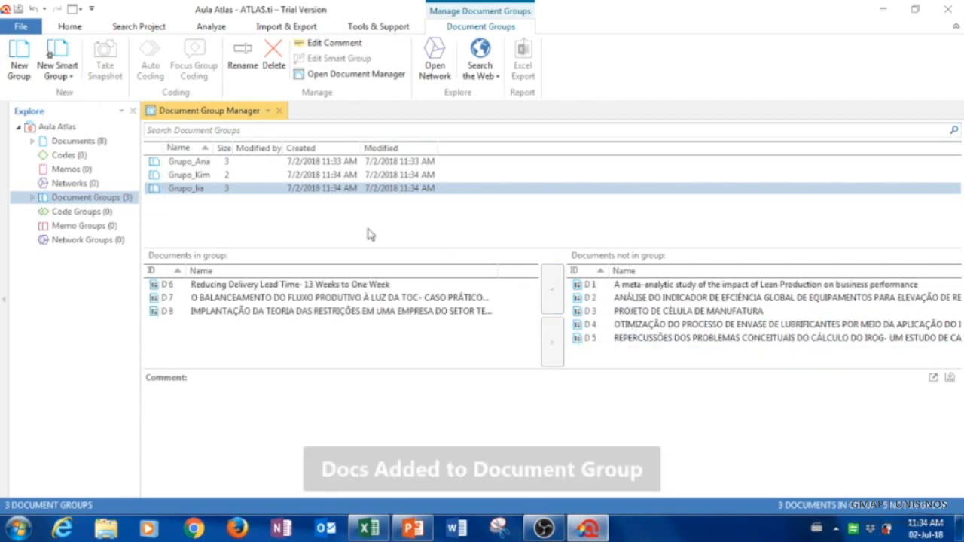
pyautogui.keyDown('ctrl'); pyautogui.click(224, 175); pyautogui.keyUp('ctrl')
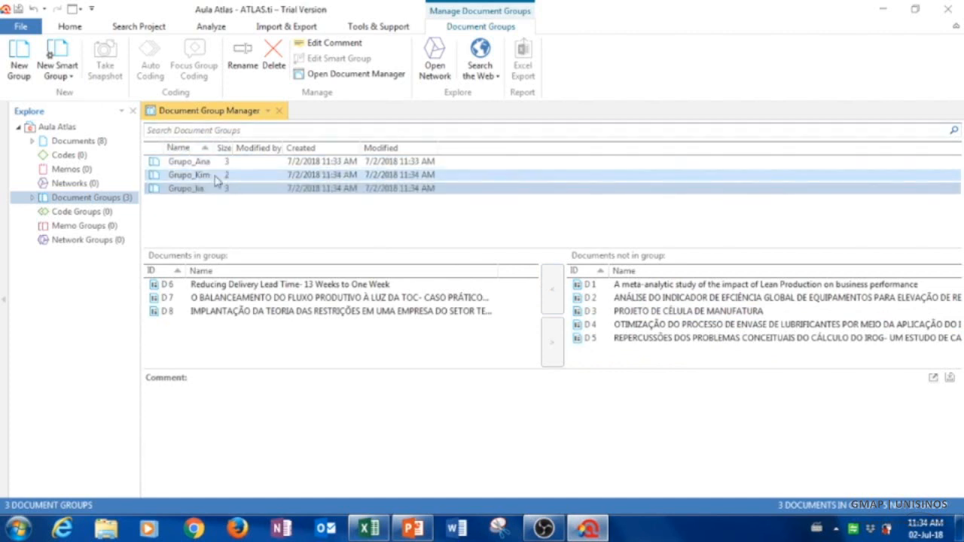
pyautogui.click(175, 193)
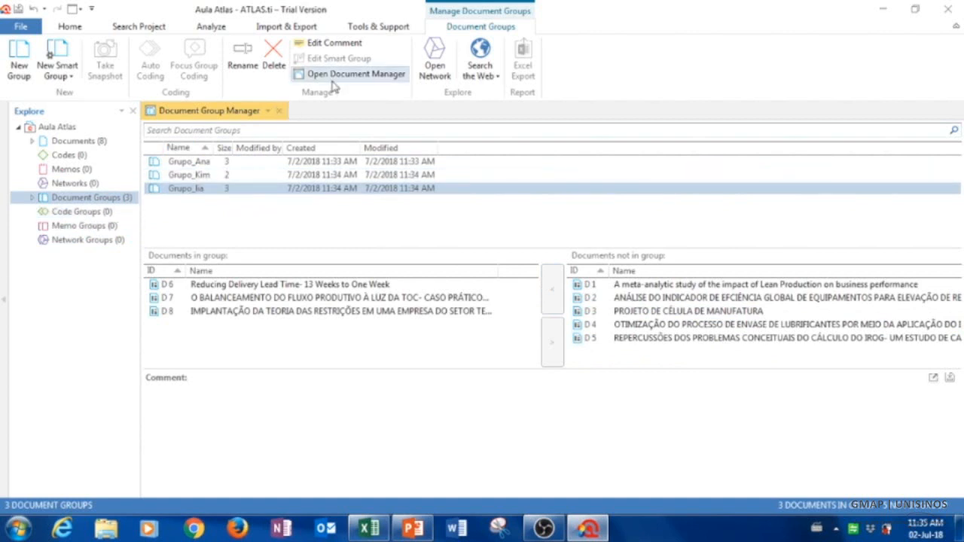
pyautogui.click(287, 27)
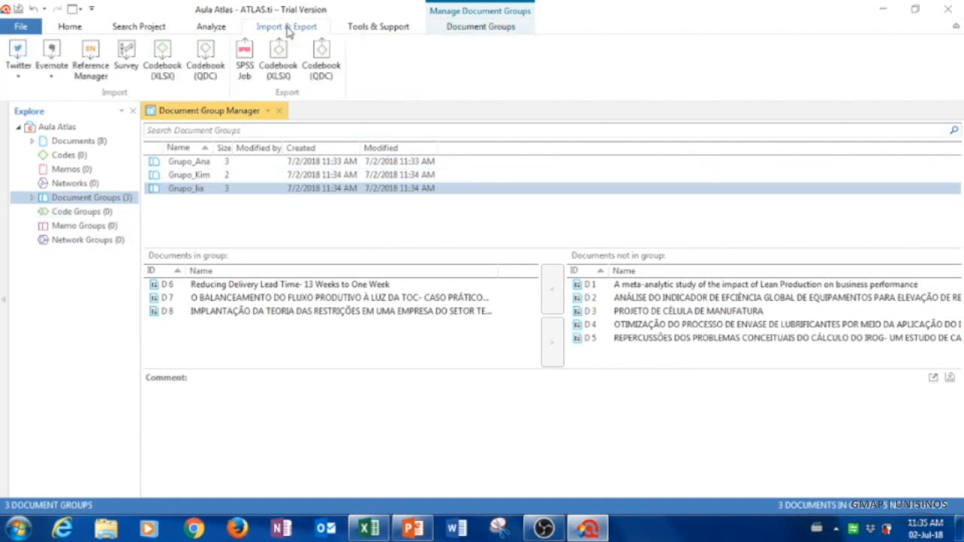
# Step: Switch to Excel and review the three code group columns in codes.xlsx
pyautogui.click(381, 530)
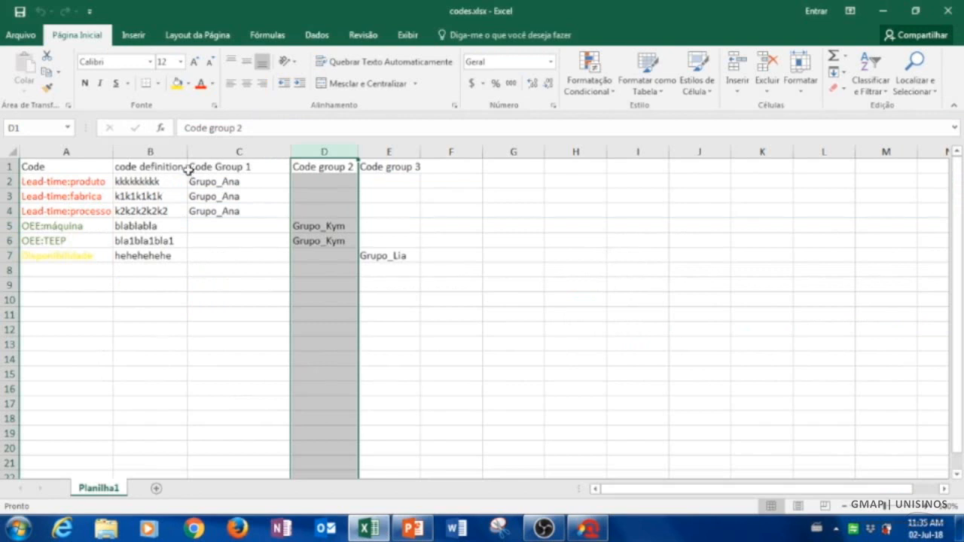
pyautogui.click(232, 151)
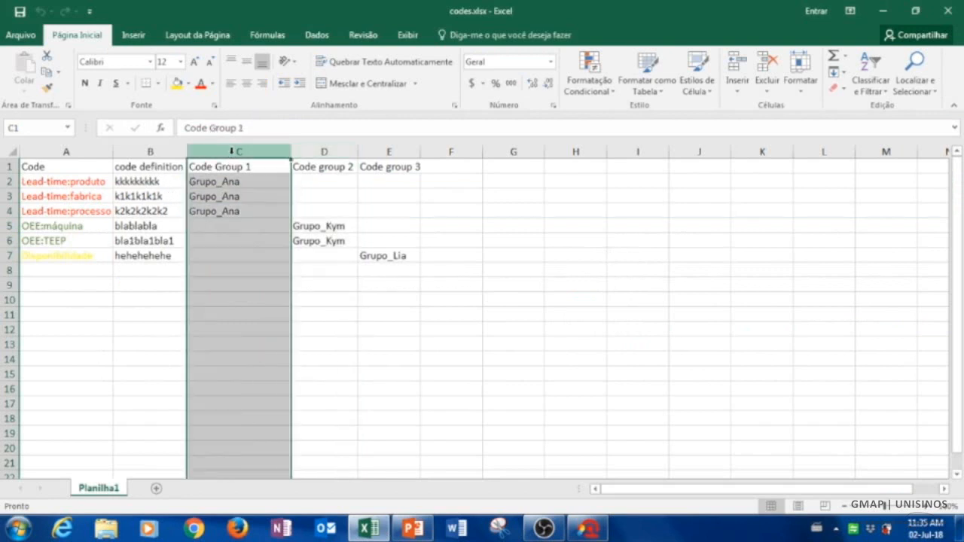
pyautogui.click(324, 151)
pyautogui.click(403, 149)
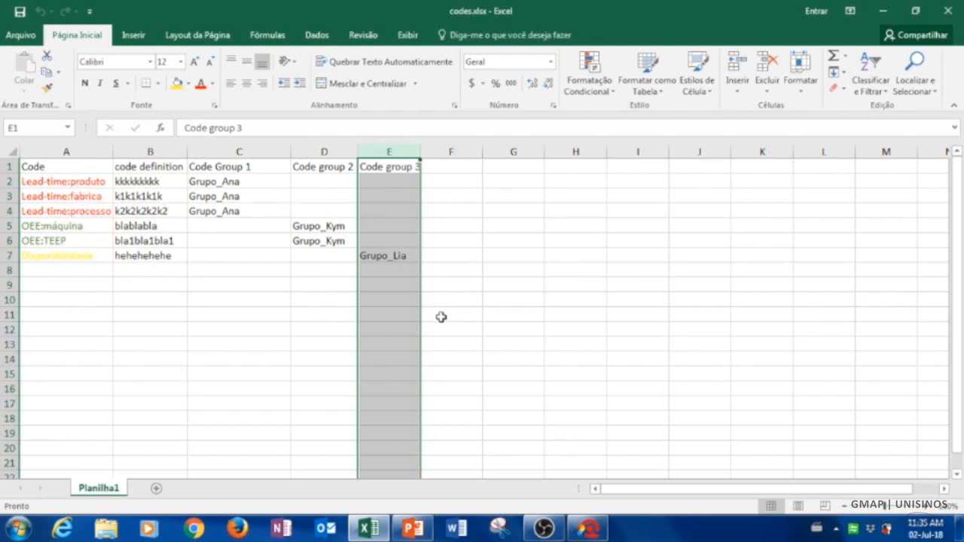
# Step: Switch back to ATLAS.ti and import the Excel codebook codes.xlsx from the Desktop, treating the data as having headers
pyautogui.click(586, 531)
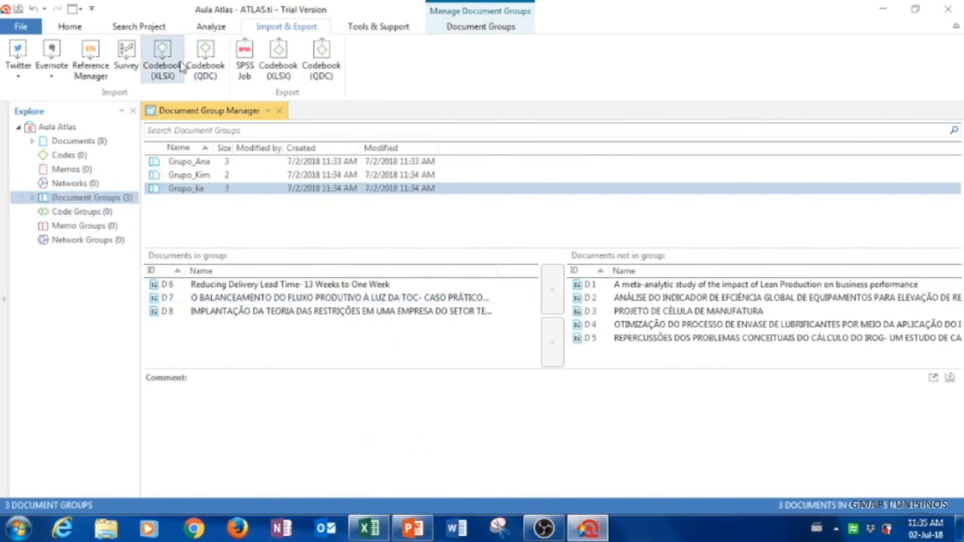
pyautogui.click(159, 51)
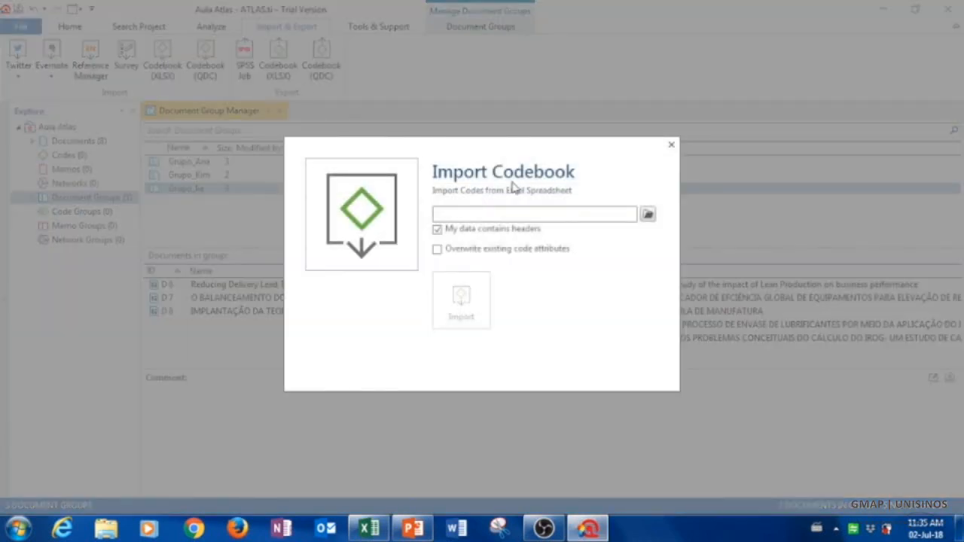
pyautogui.click(647, 214)
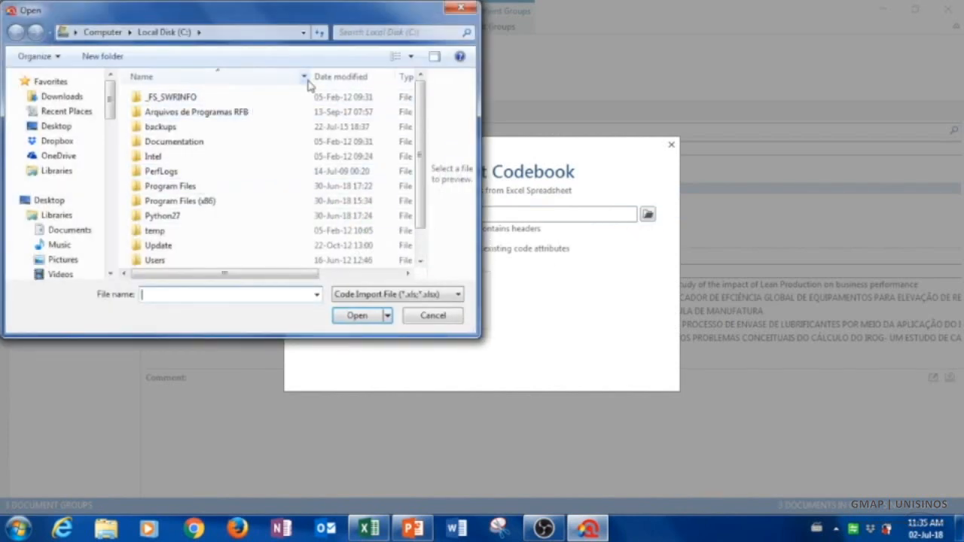
pyautogui.click(53, 128)
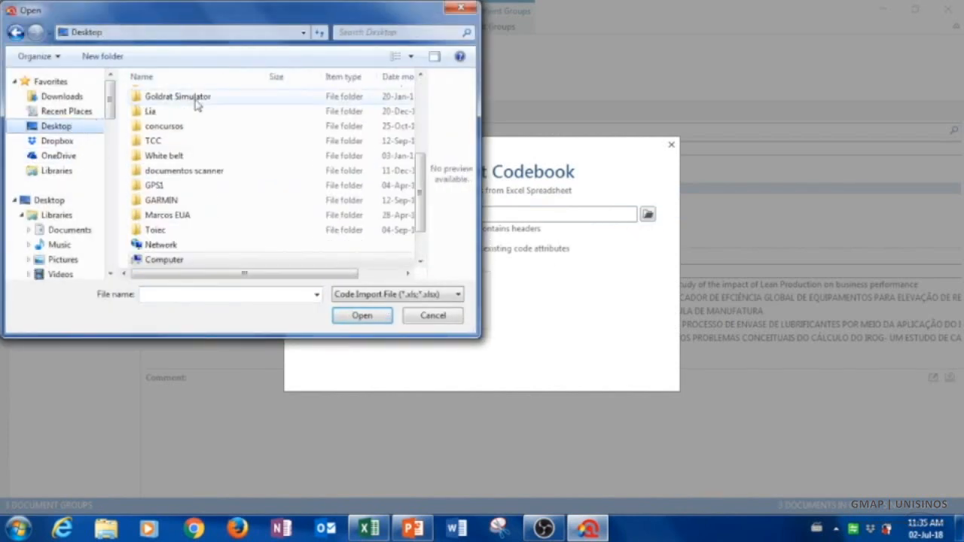
pyautogui.moveTo(422, 194); pyautogui.dragTo(423, 116)
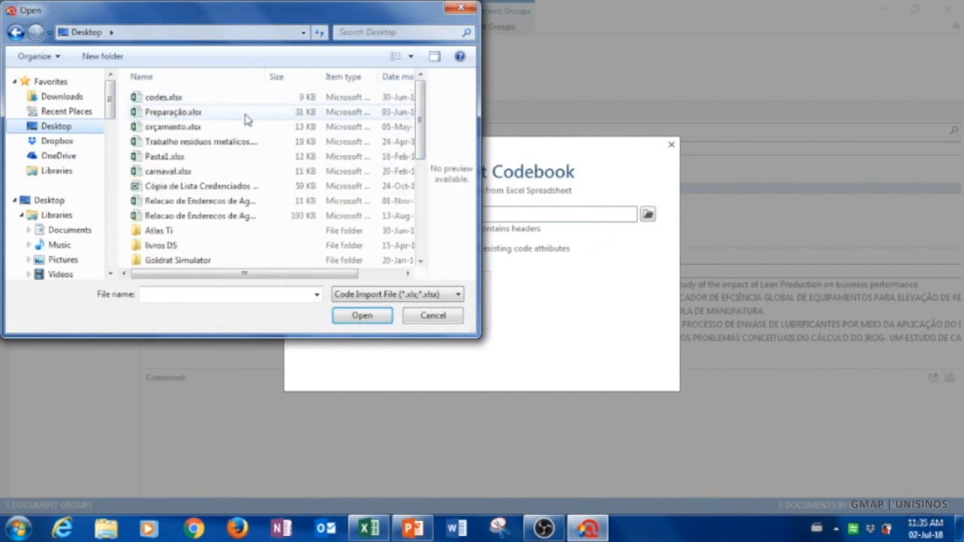
pyautogui.click(199, 98)
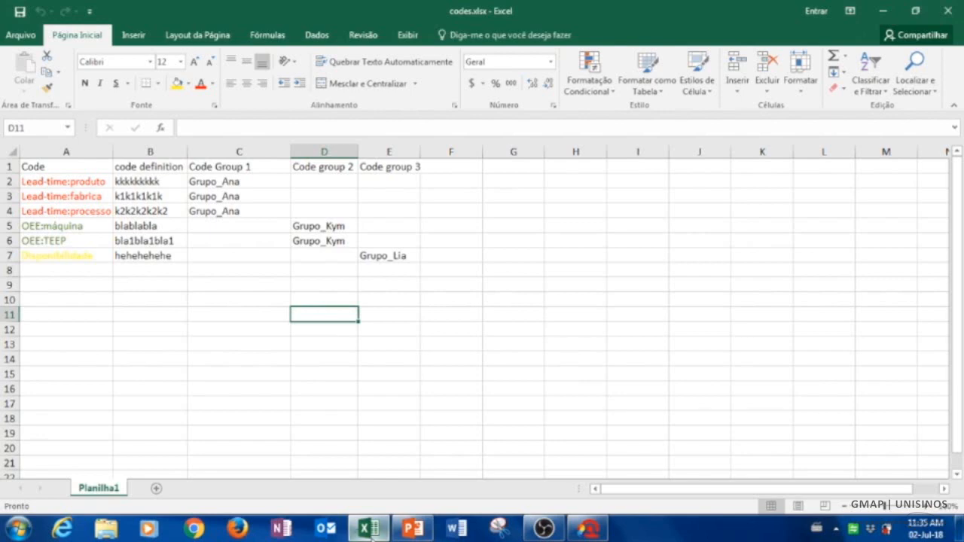
pyautogui.click(588, 529)
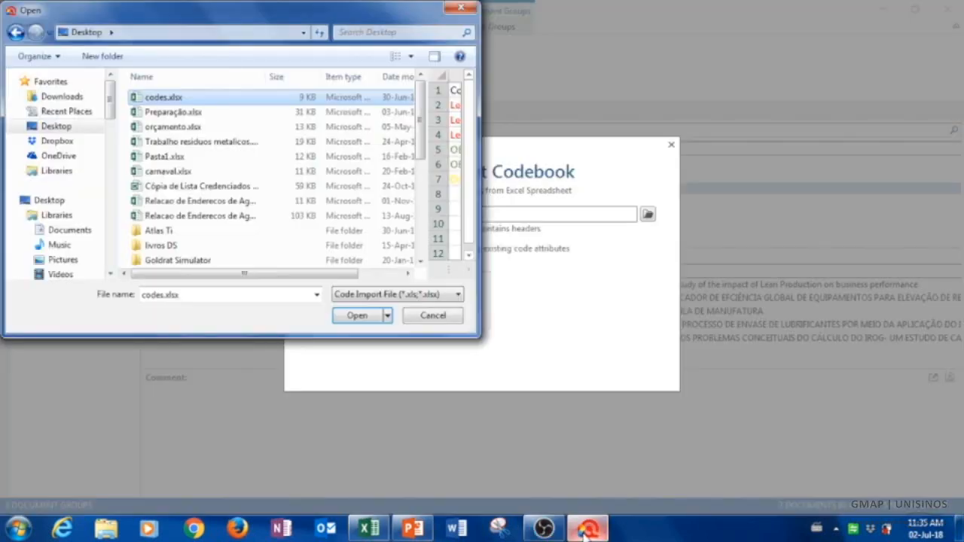
pyautogui.click(358, 315)
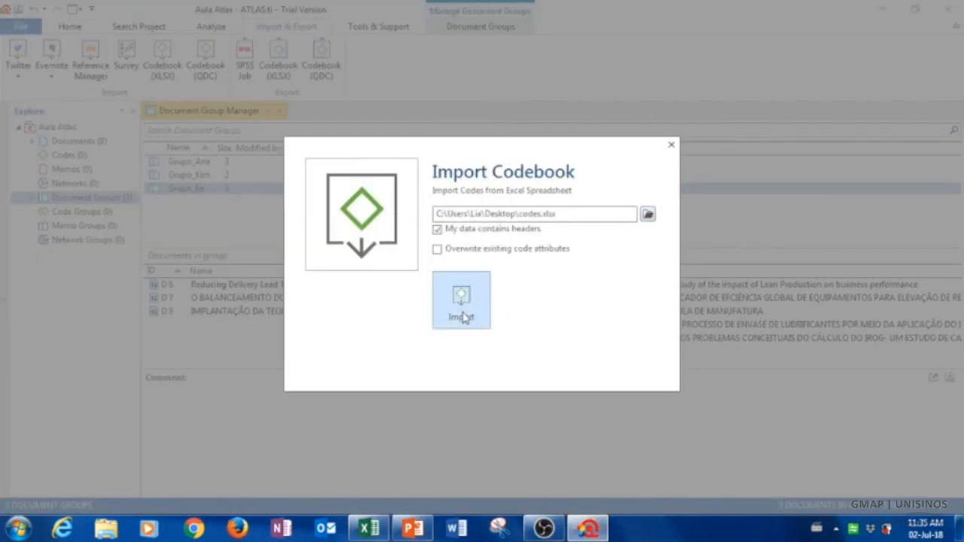
pyautogui.click(461, 315)
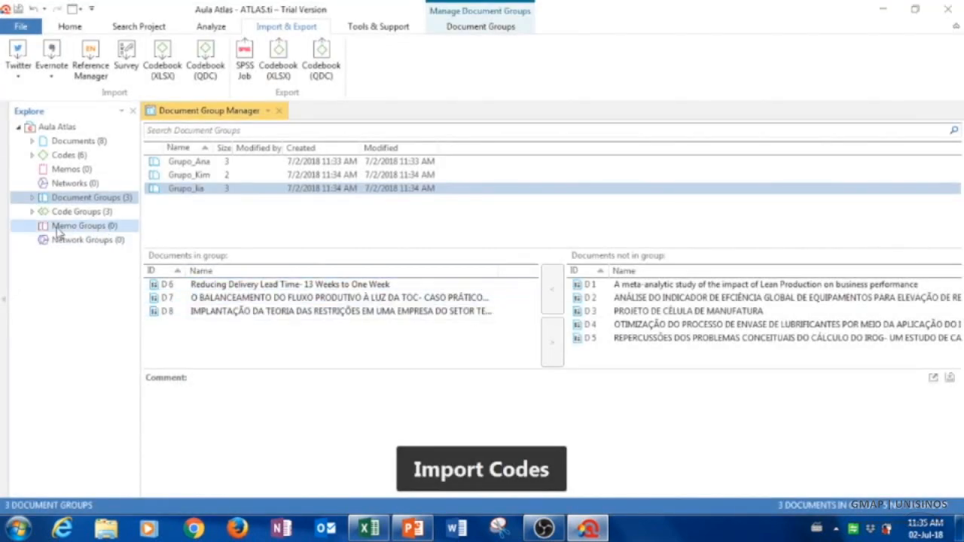
# Step: Widen the project explorer and examine the imported codes inside each of the three code groups, collapsing the groups again
pyautogui.click(33, 212)
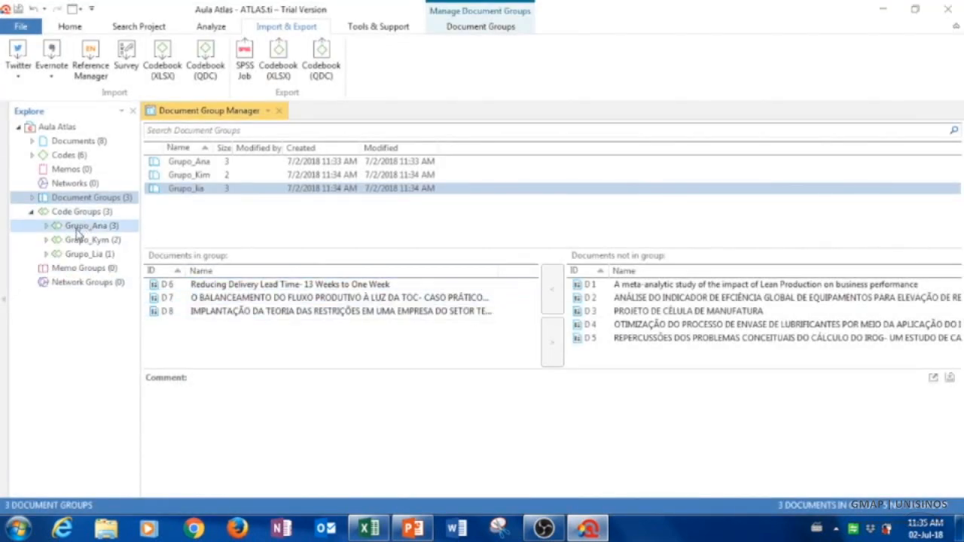
pyautogui.moveTo(141, 168); pyautogui.dragTo(348, 169)
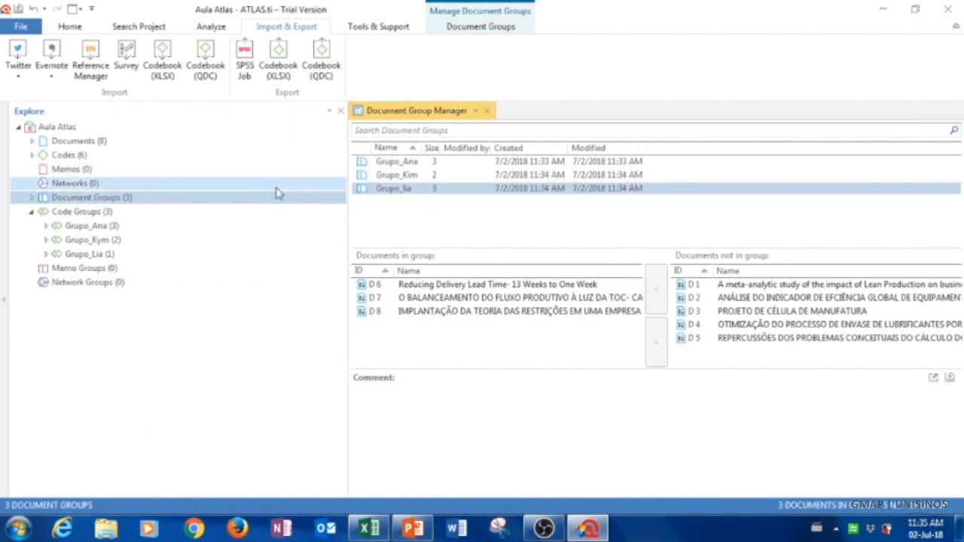
pyautogui.click(46, 226)
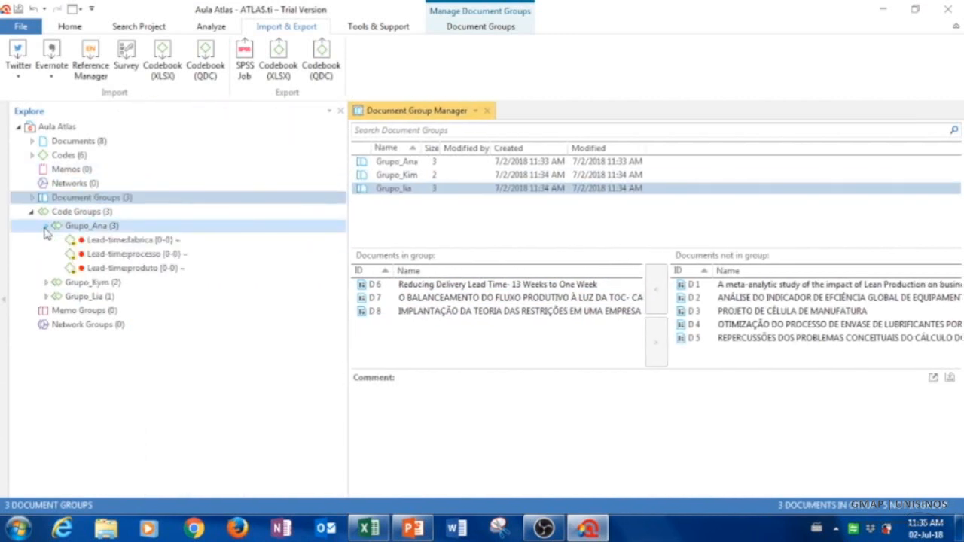
pyautogui.click(107, 241)
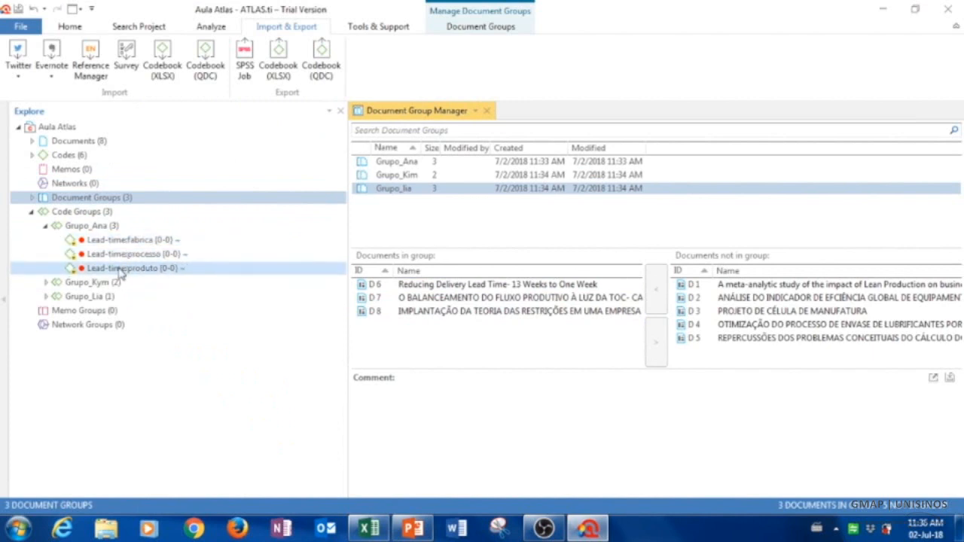
pyautogui.click(46, 282)
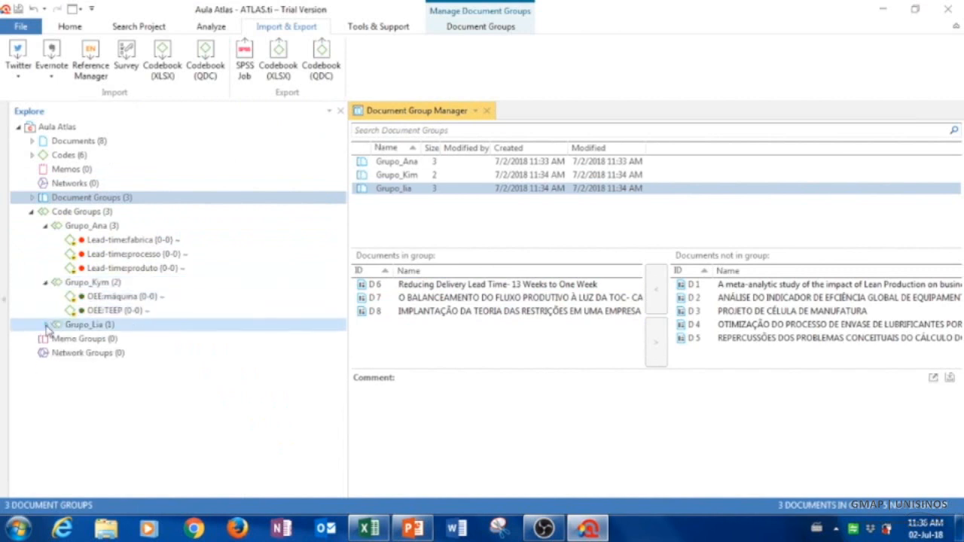
pyautogui.click(46, 325)
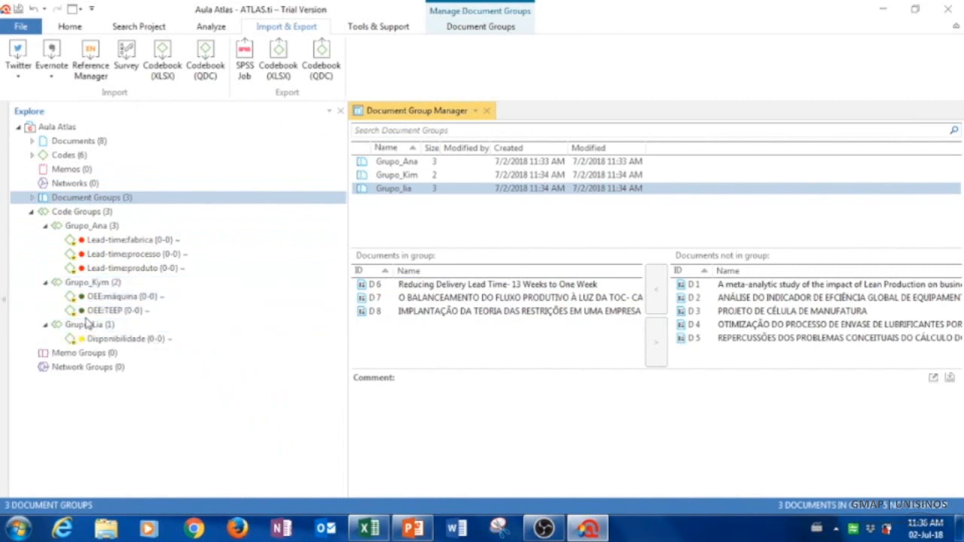
pyautogui.click(46, 324)
pyautogui.click(46, 283)
pyautogui.click(46, 226)
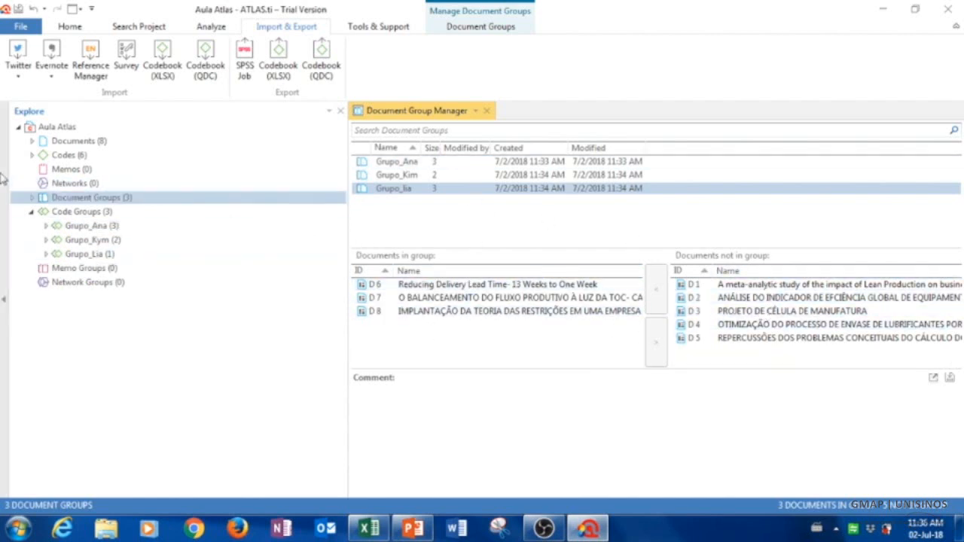
# Step: Save the project and export it as a project bundle to the Atlas Ti folder under the suggested file name
pyautogui.click(20, 27)
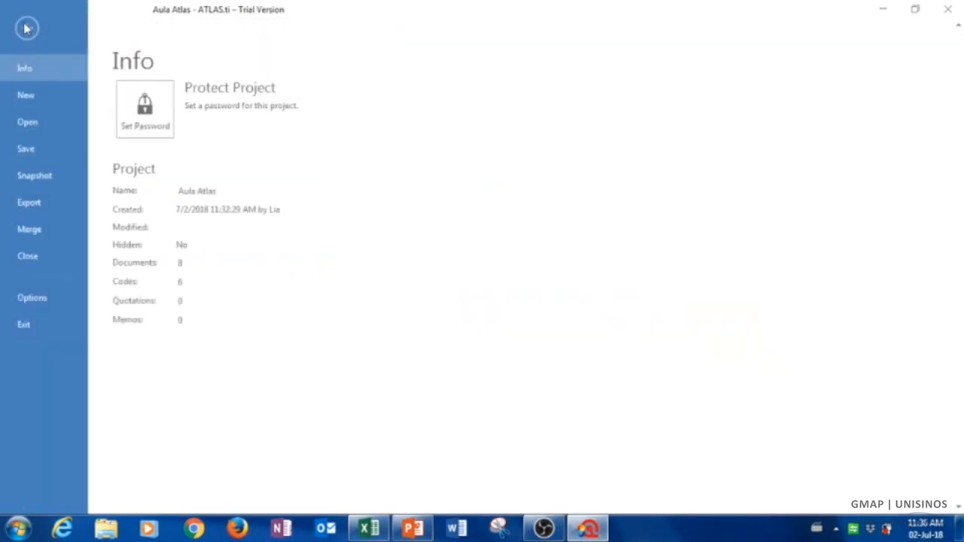
pyautogui.click(31, 153)
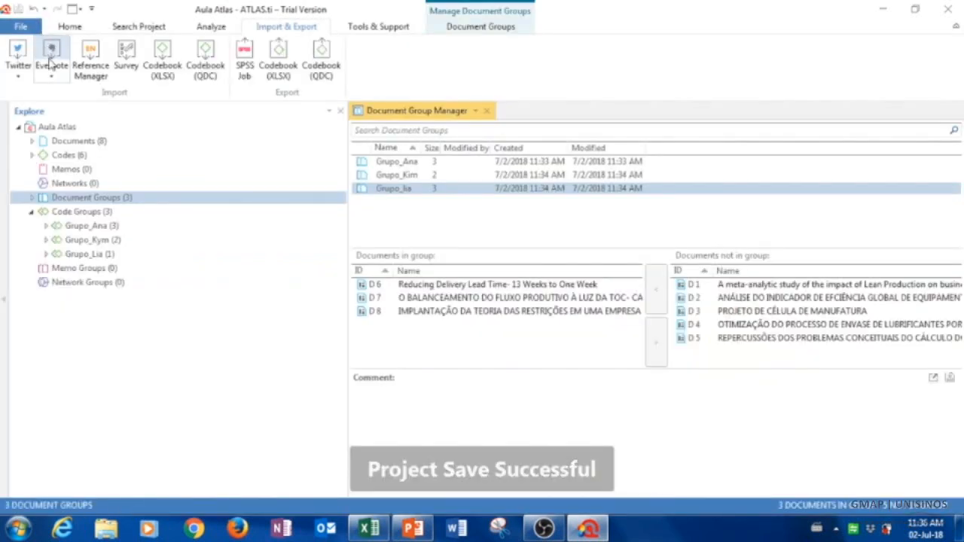
pyautogui.click(21, 25)
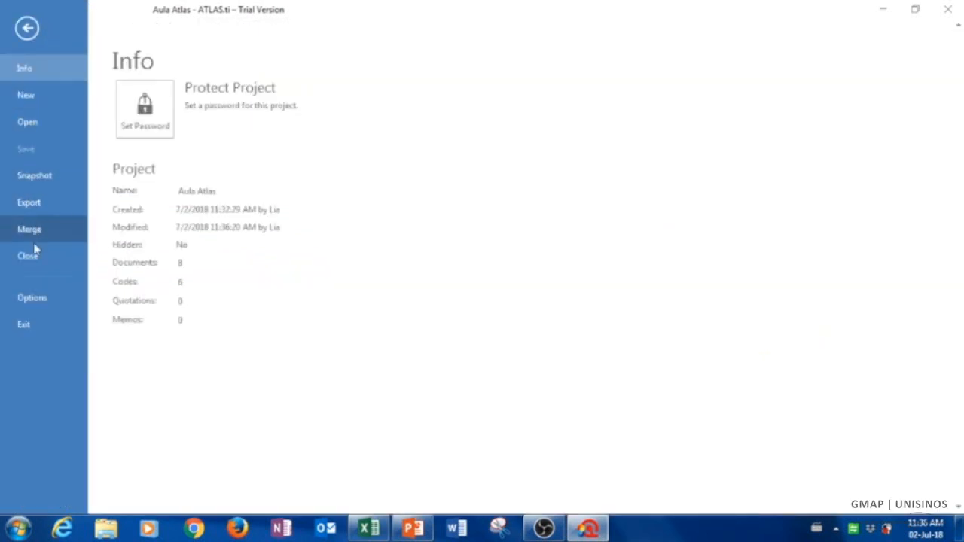
pyautogui.click(42, 204)
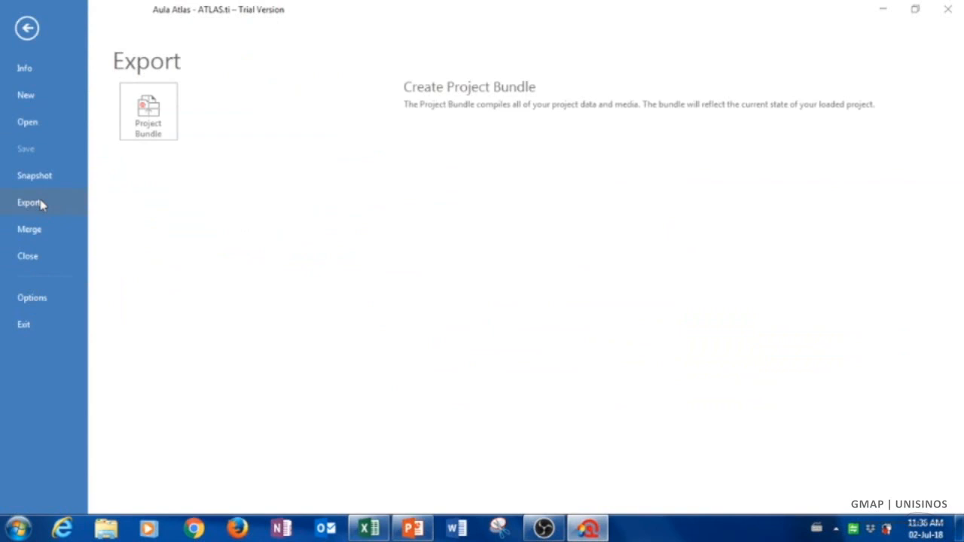
pyautogui.click(158, 118)
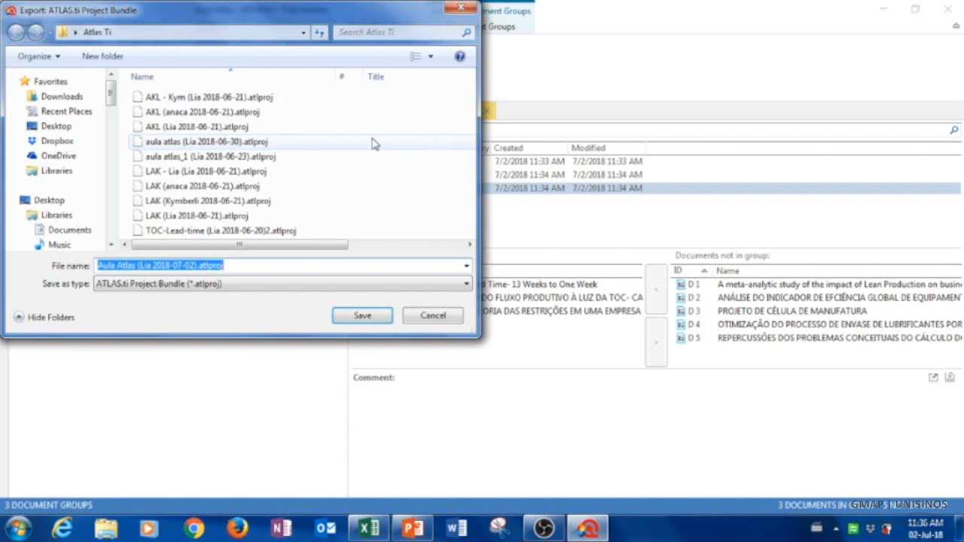
pyautogui.click(377, 318)
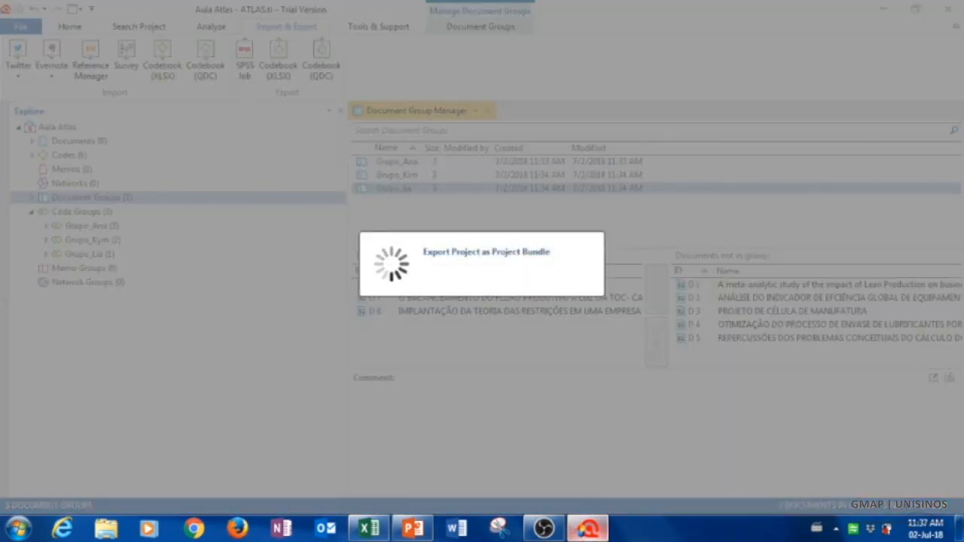
# Step: Import the Aula Atlas project bundle modified 02-Jul-18 11:37 from the Aula Atlas folder, keeping the current project as a snapshot
pyautogui.moveTo(585, 527)
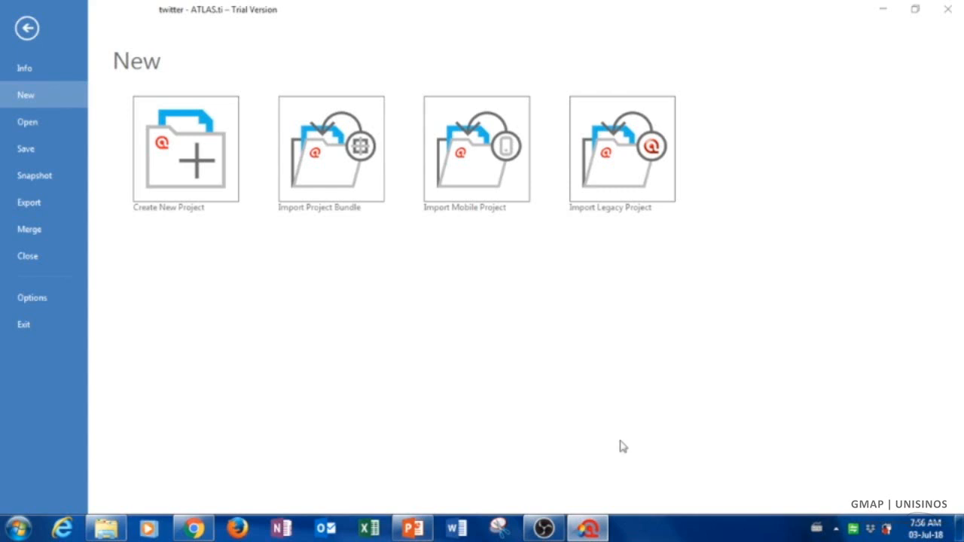
pyautogui.click(340, 149)
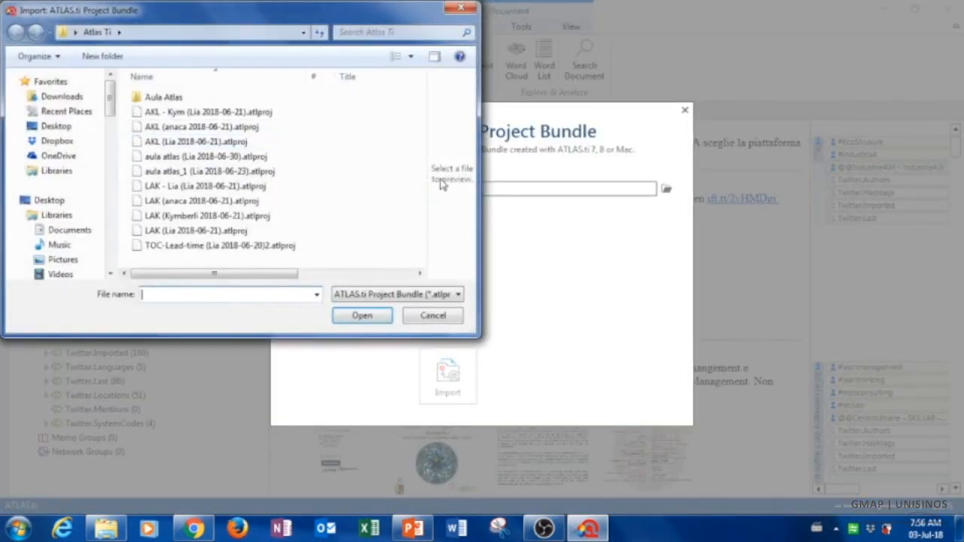
pyautogui.doubleClick(209, 97)
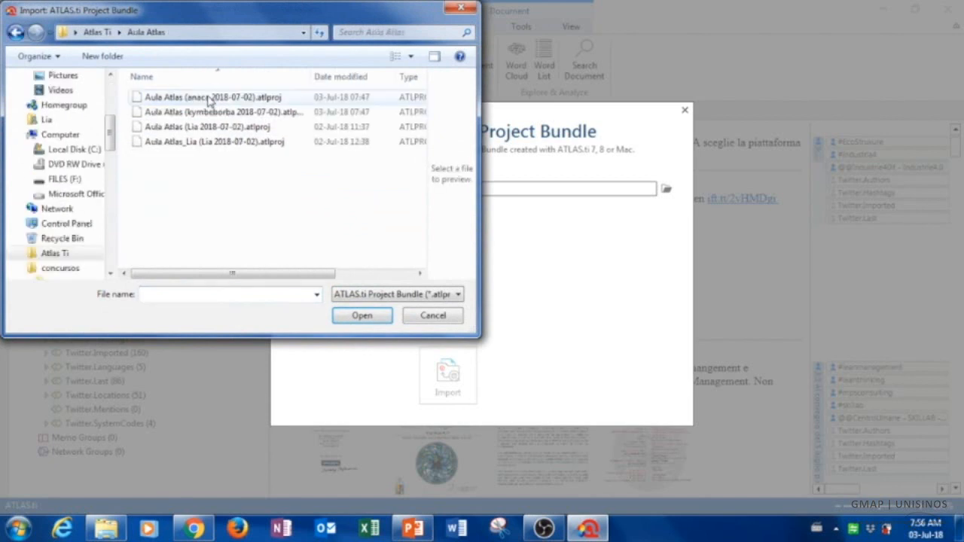
pyautogui.click(241, 132)
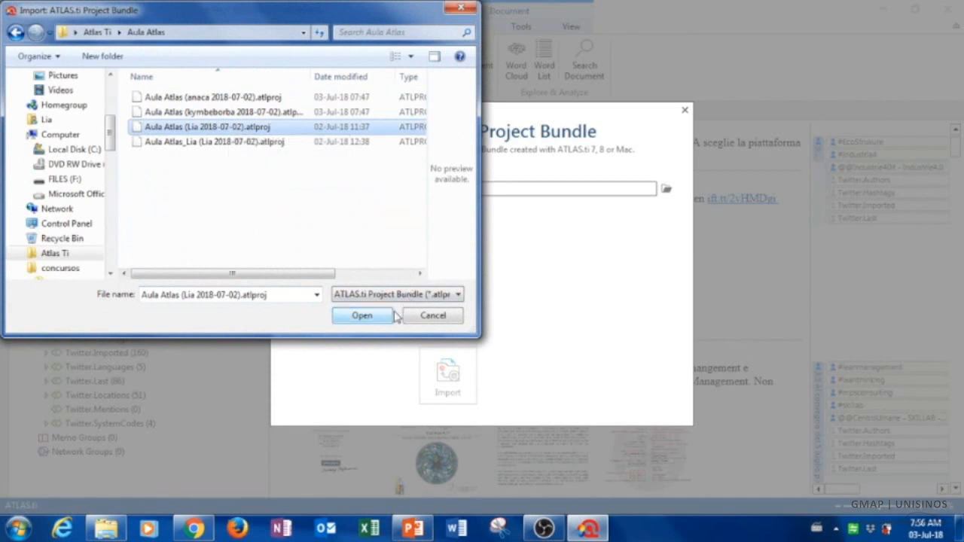
pyautogui.click(370, 318)
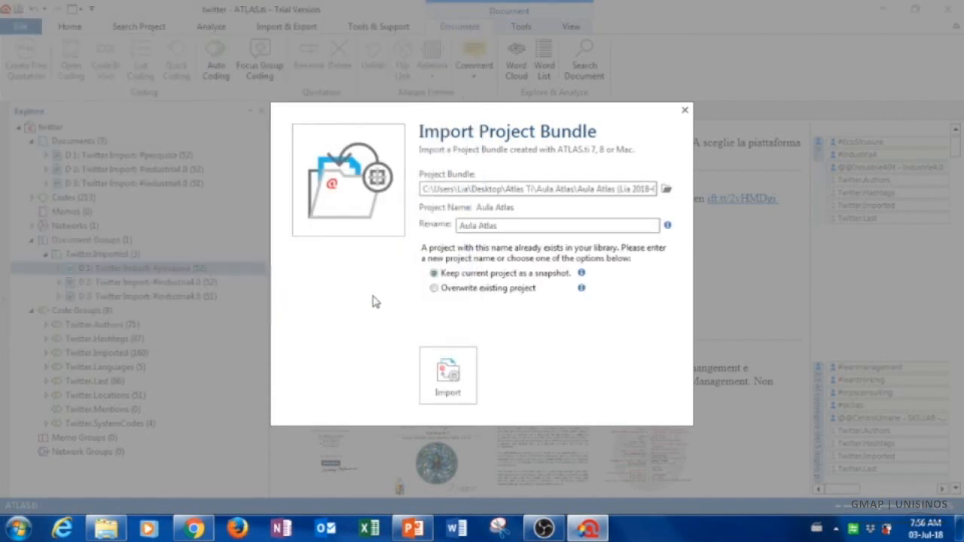
pyautogui.click(449, 388)
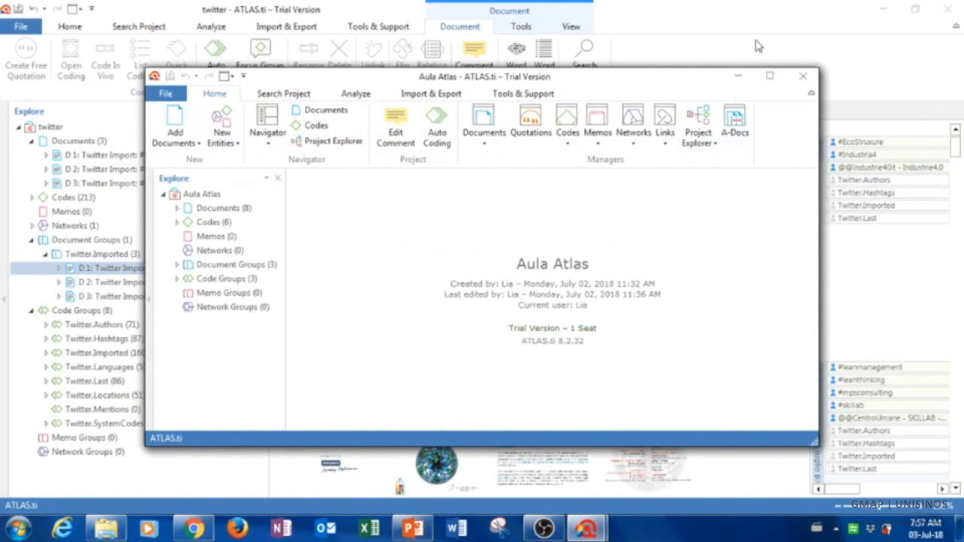
# Step: Maximize the imported project's window and examine the documents inside each of the three document groups, resizing the project explorer to read their titles
pyautogui.click(770, 76)
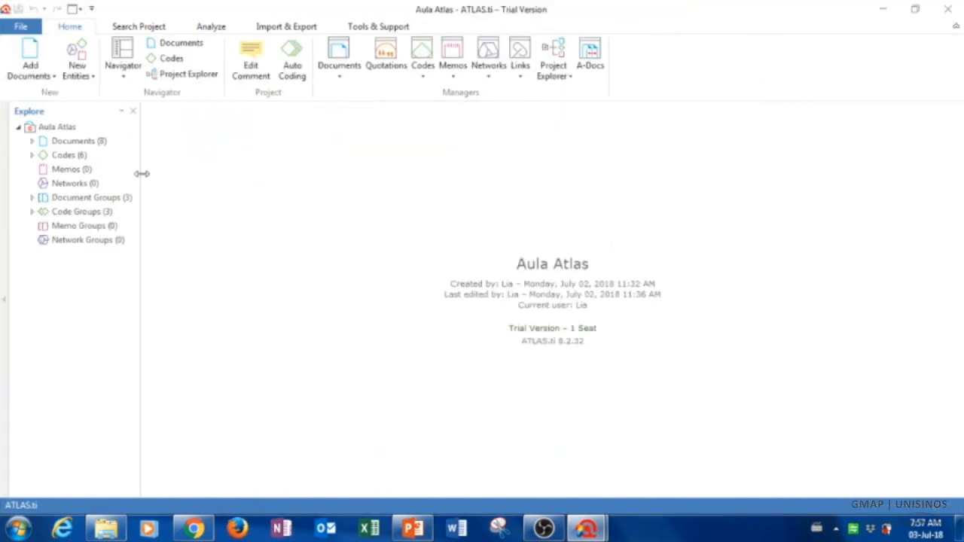
pyautogui.moveTo(145, 171); pyautogui.dragTo(367, 181)
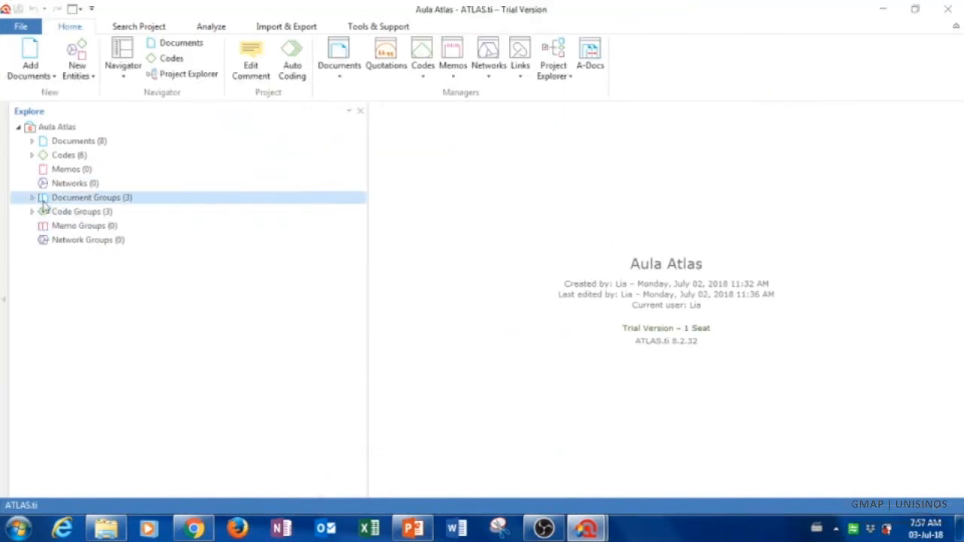
pyautogui.click(31, 199)
pyautogui.click(53, 213)
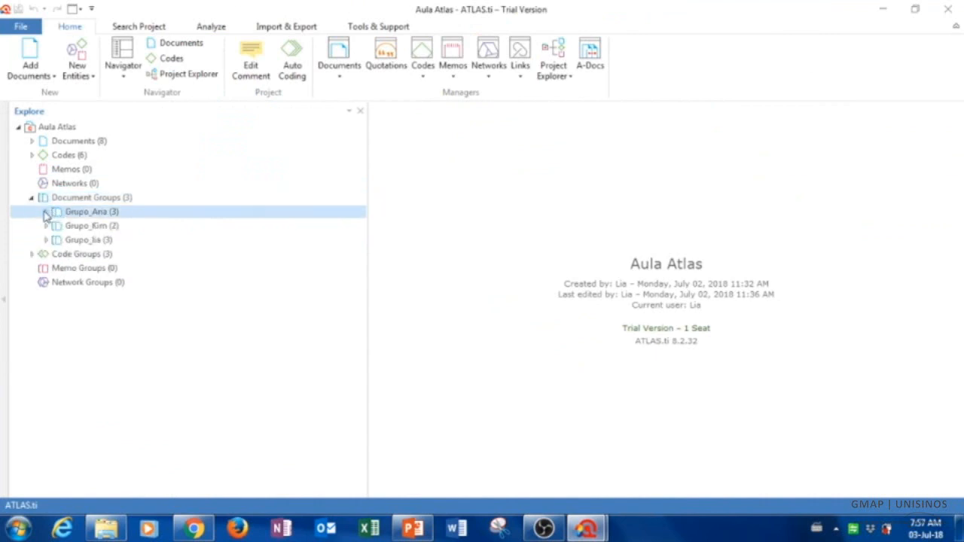
pyautogui.click(45, 213)
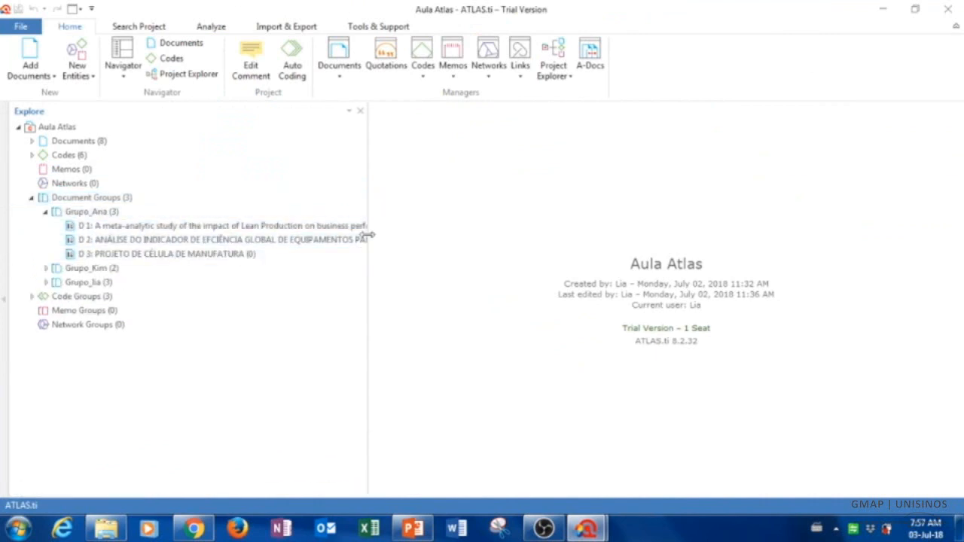
pyautogui.moveTo(369, 235); pyautogui.dragTo(750, 198)
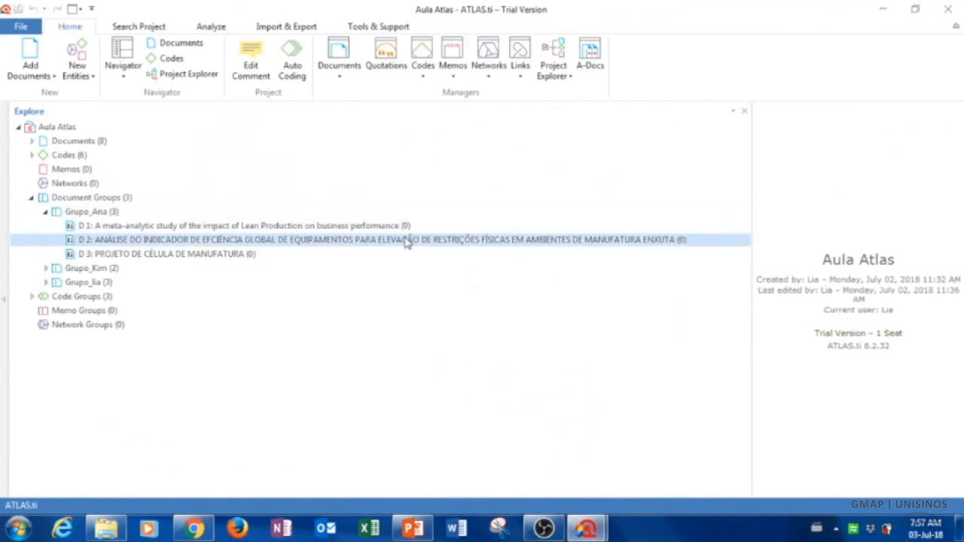
pyautogui.click(46, 269)
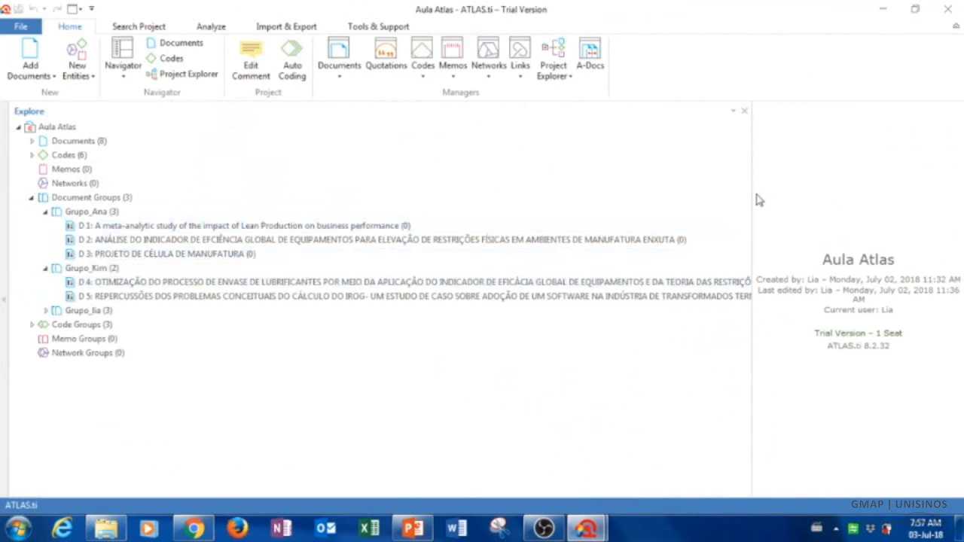
pyautogui.moveTo(752, 194); pyautogui.dragTo(256, 270)
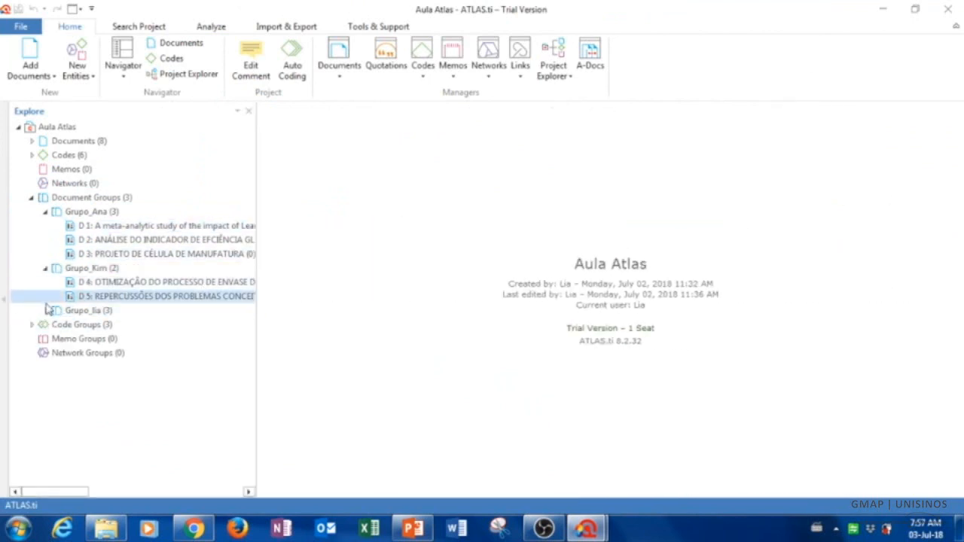
pyautogui.click(46, 311)
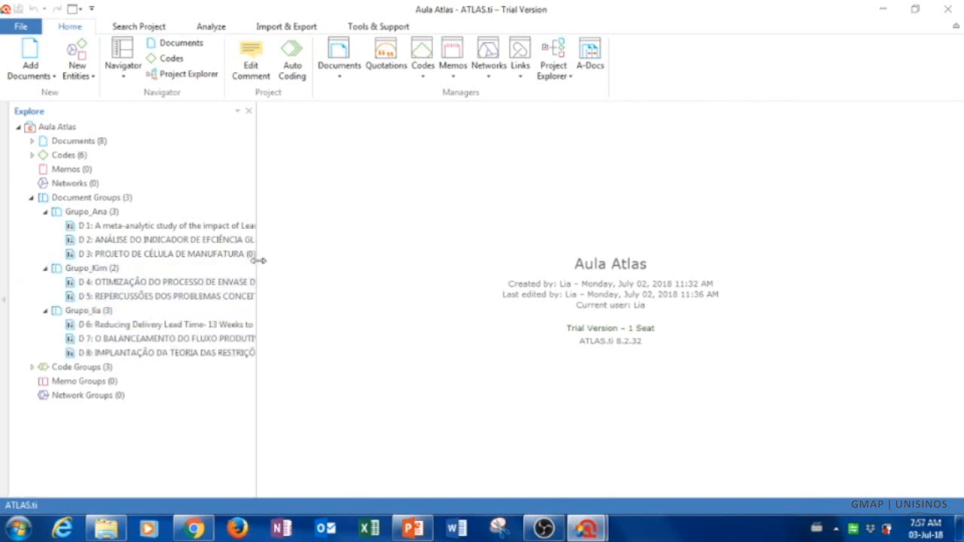
pyautogui.moveTo(366, 230); pyautogui.dragTo(189, 306)
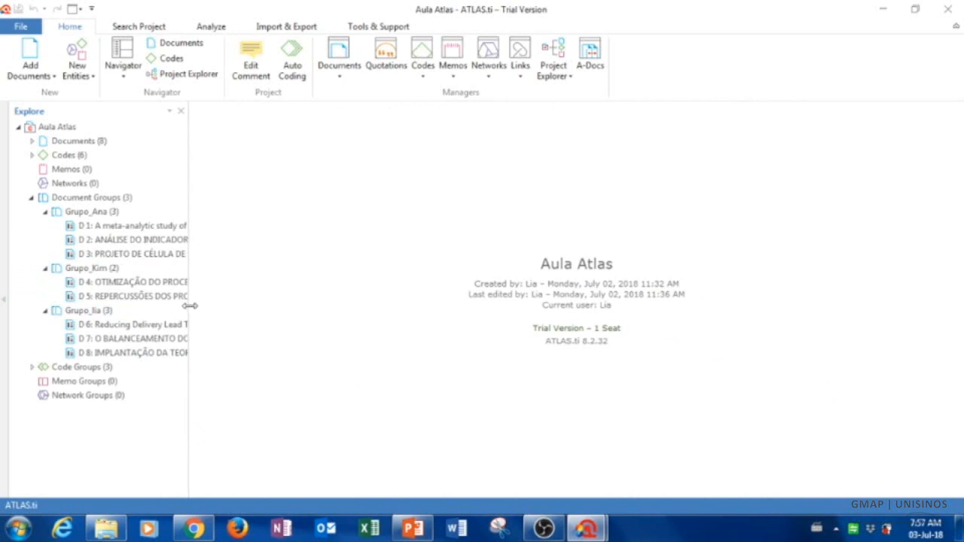
pyautogui.click(53, 77)
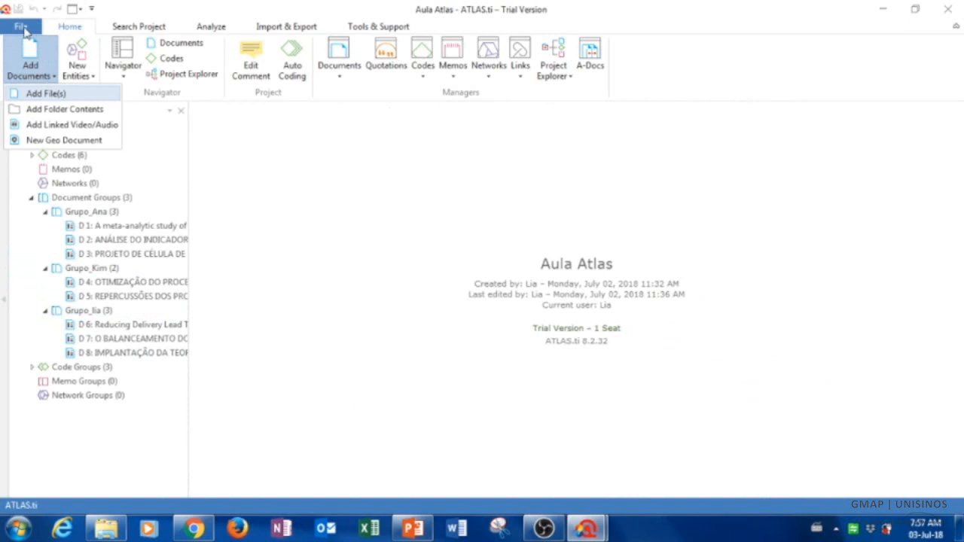
pyautogui.click(21, 28)
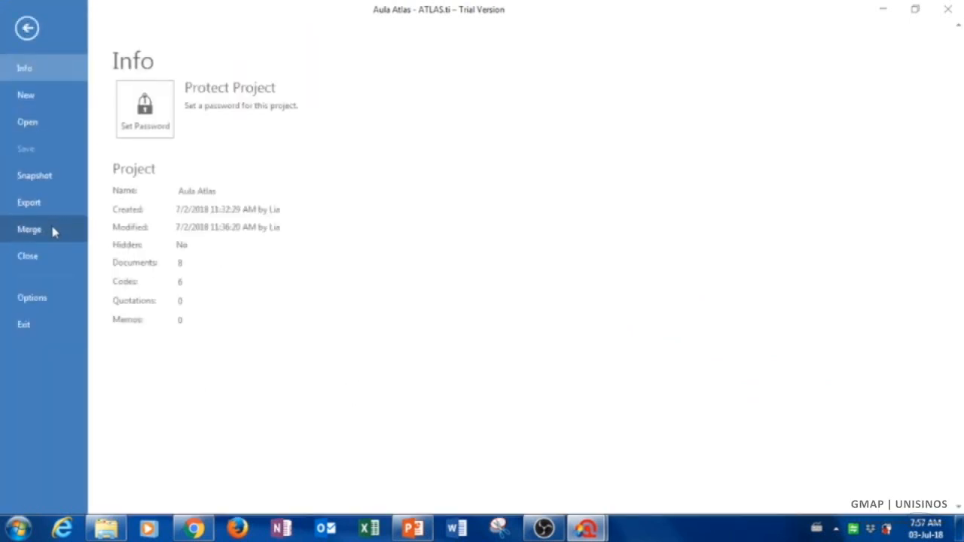
pyautogui.click(26, 28)
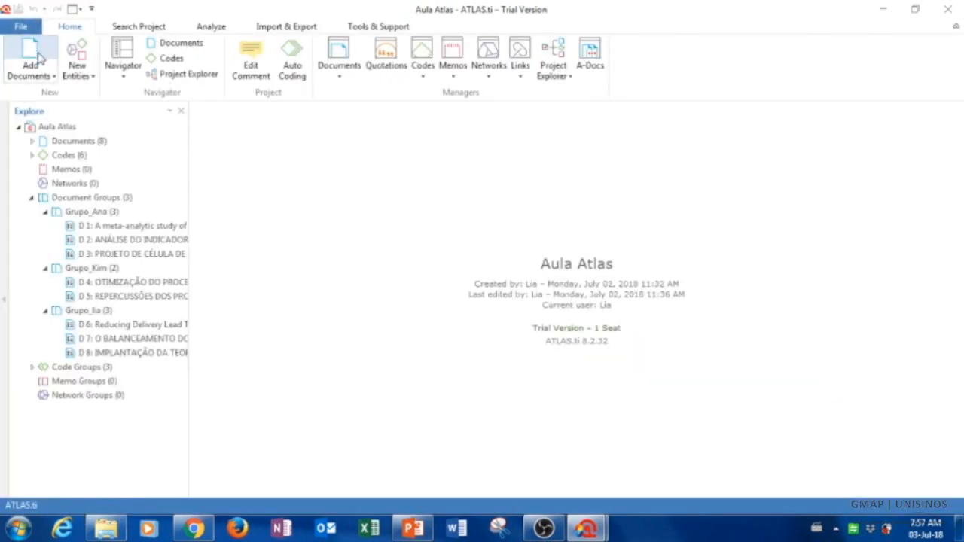
# Step: Merge the first listed project bundle modified 03-Jul-18 07:47 from the Aula Atlas folder into the project, creating a snapshot first and using the Keep option
pyautogui.click(22, 27)
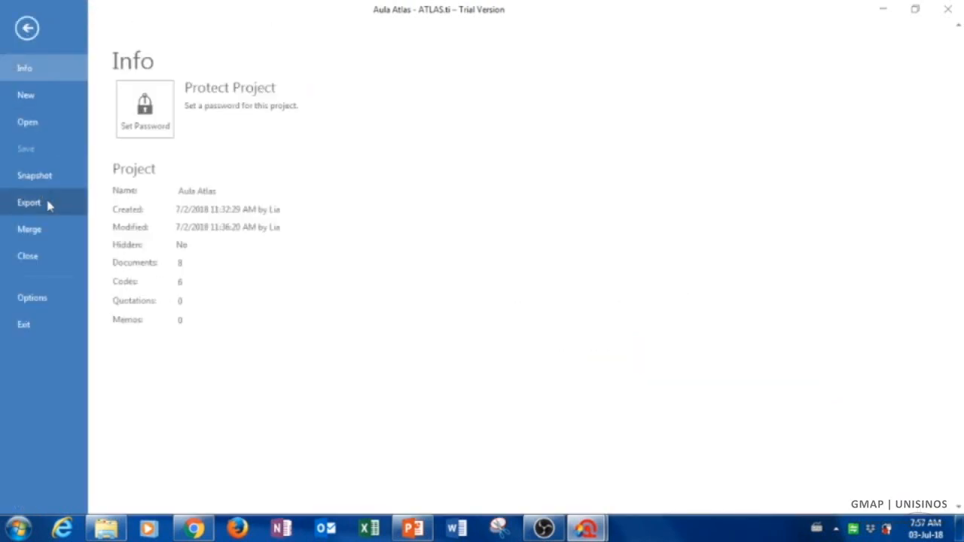
pyautogui.click(30, 229)
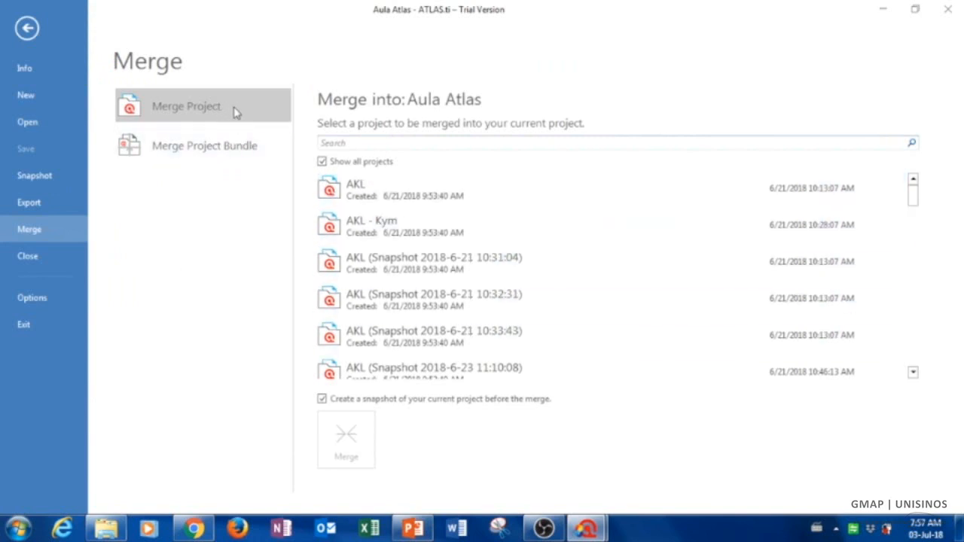
pyautogui.click(232, 155)
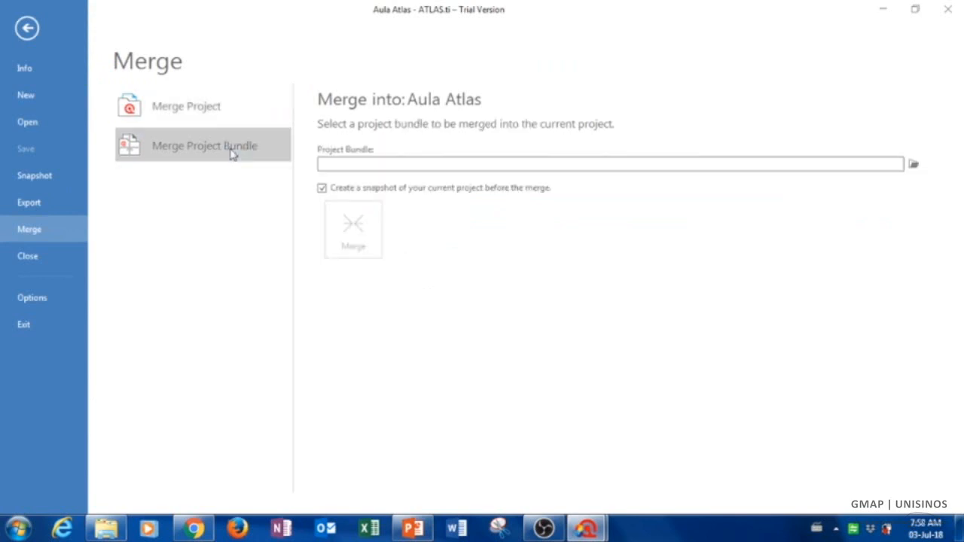
pyautogui.click(913, 165)
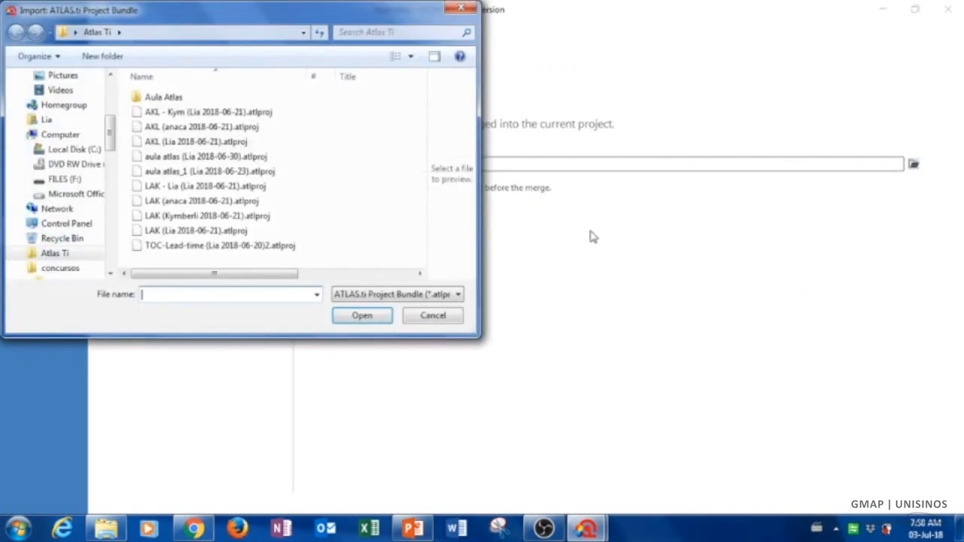
pyautogui.doubleClick(213, 98)
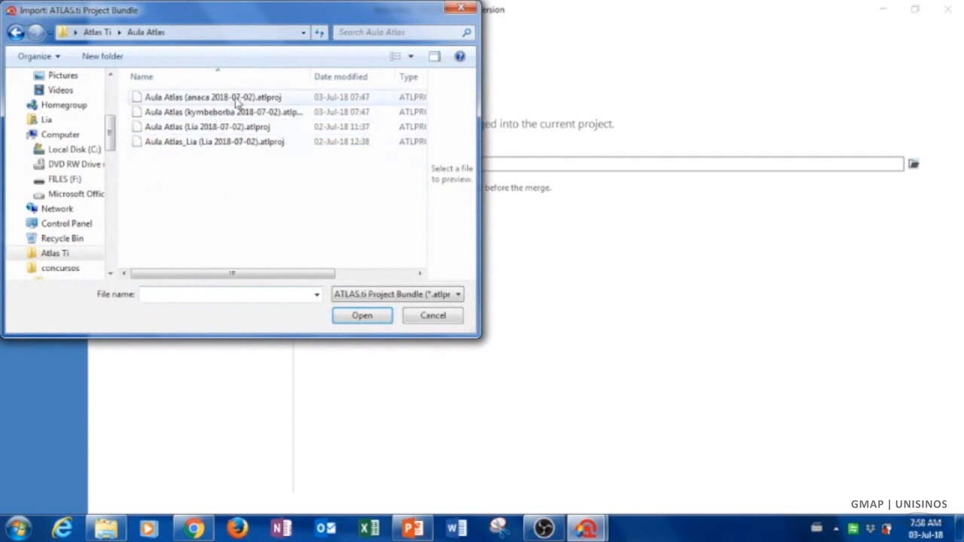
pyautogui.click(238, 99)
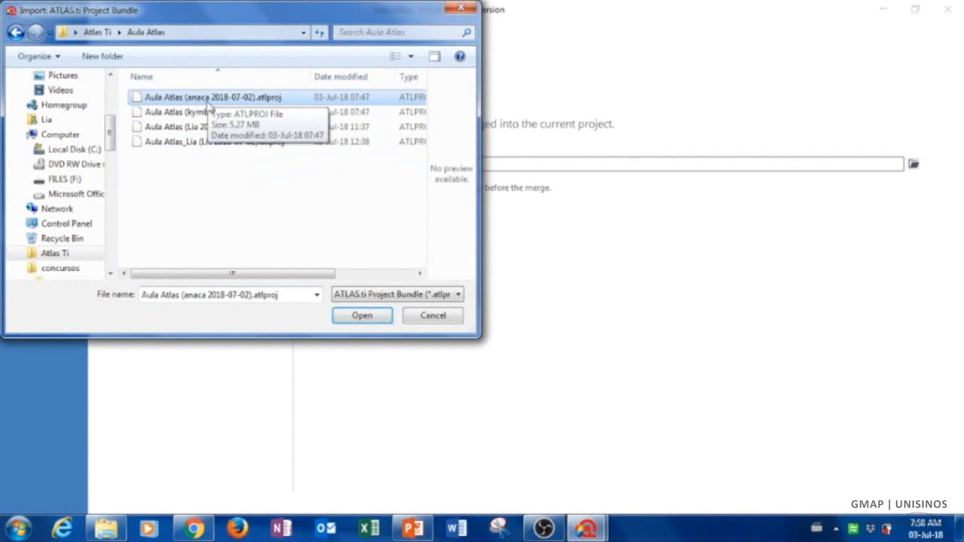
pyautogui.click(362, 316)
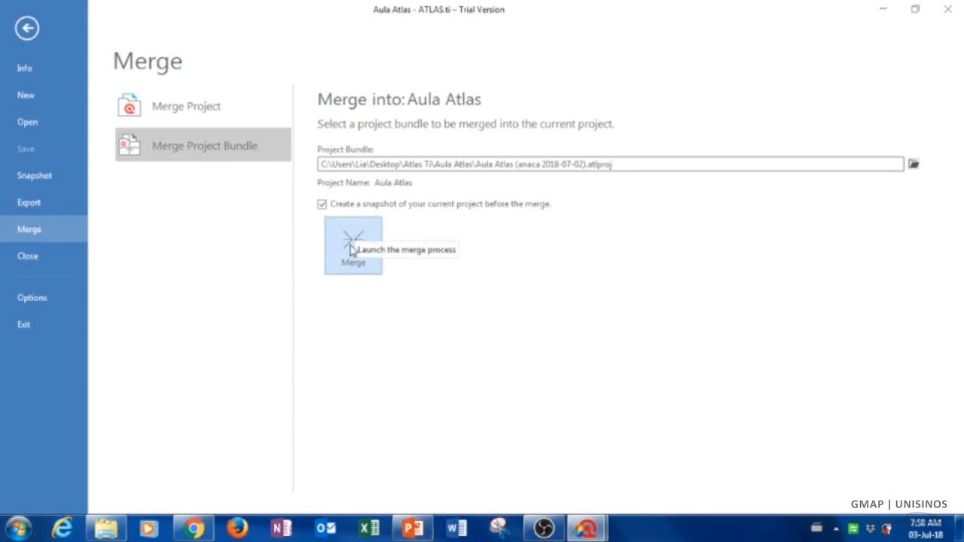
pyautogui.click(357, 237)
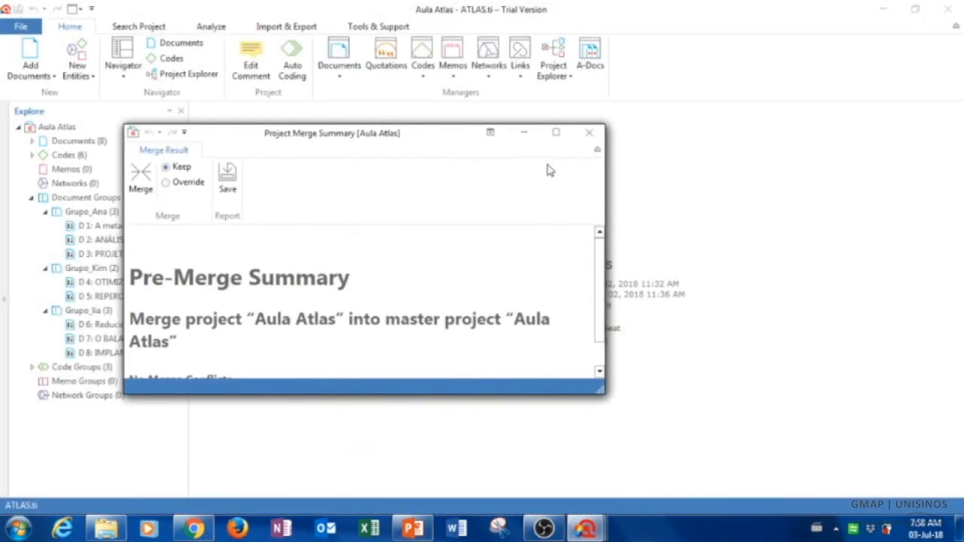
pyautogui.click(556, 133)
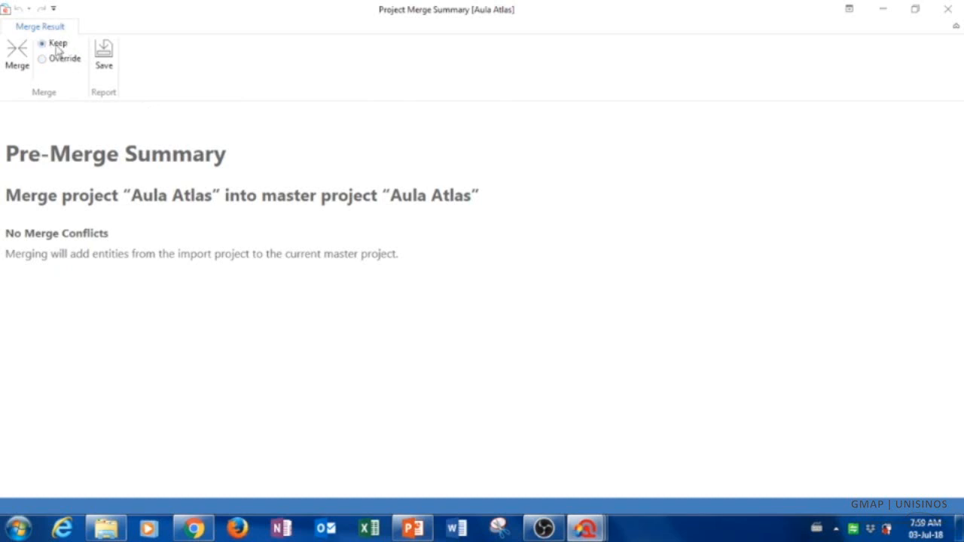
pyautogui.click(18, 59)
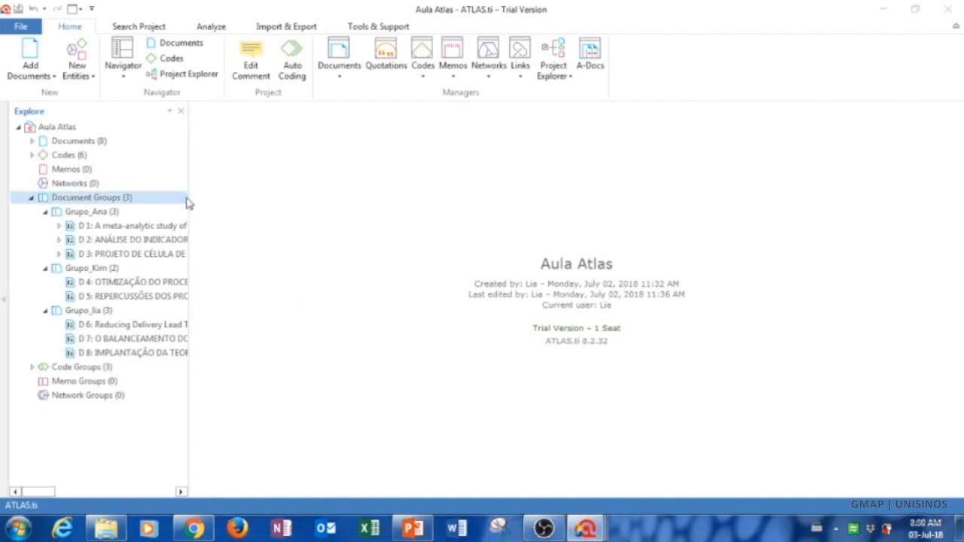
# Step: Check the quotation counts of the documents in the document groups after the first merge, and save the project
pyautogui.moveTo(188, 198); pyautogui.dragTo(752, 202)
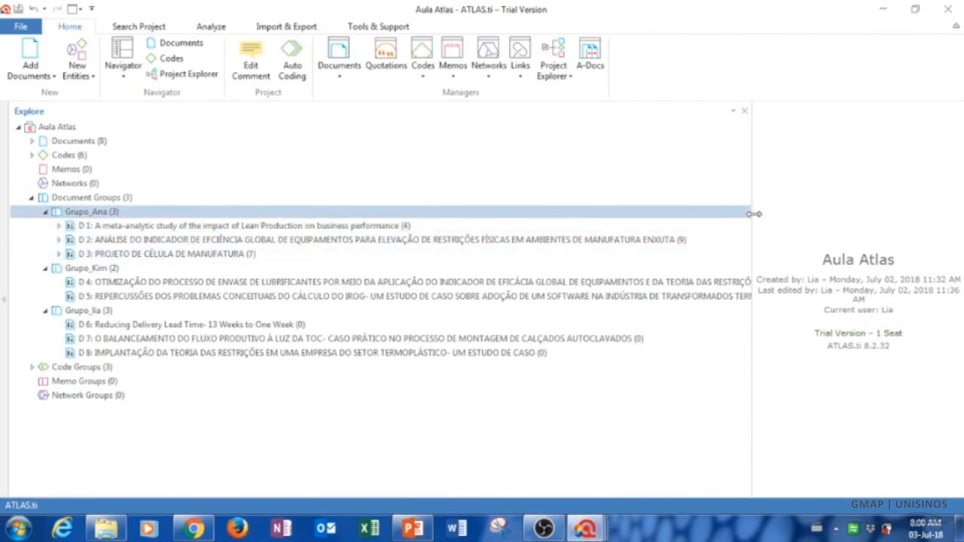
pyautogui.moveTo(752, 213); pyautogui.dragTo(155, 274)
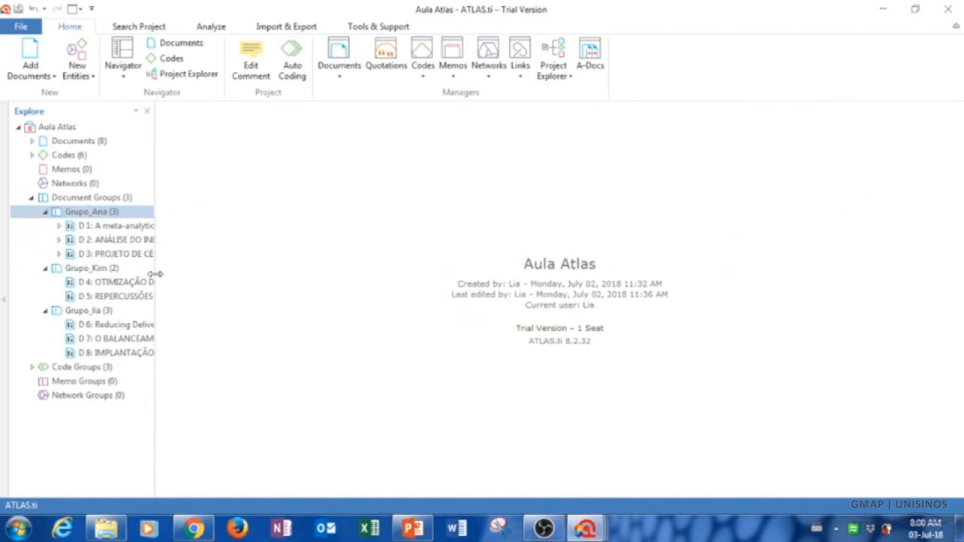
pyautogui.click(21, 28)
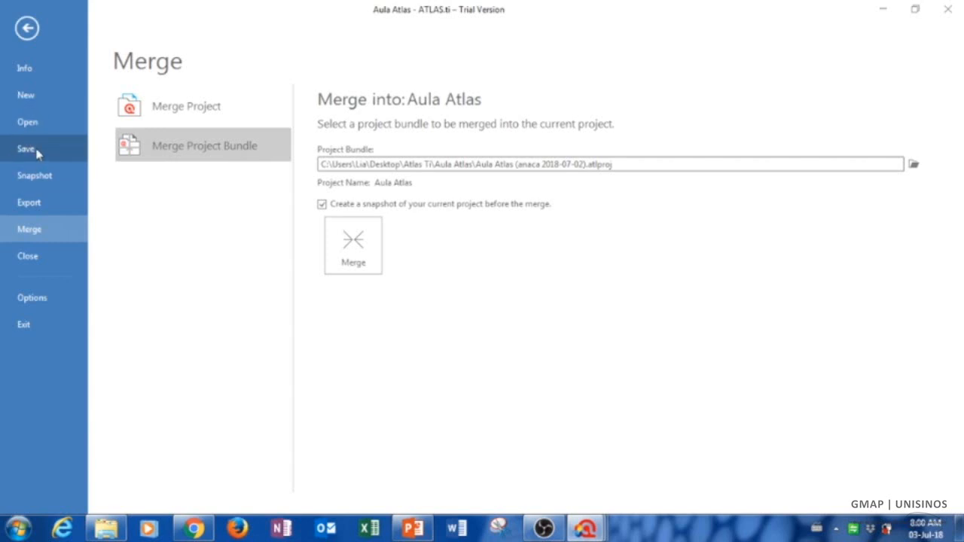
pyautogui.click(36, 154)
pyautogui.click(20, 24)
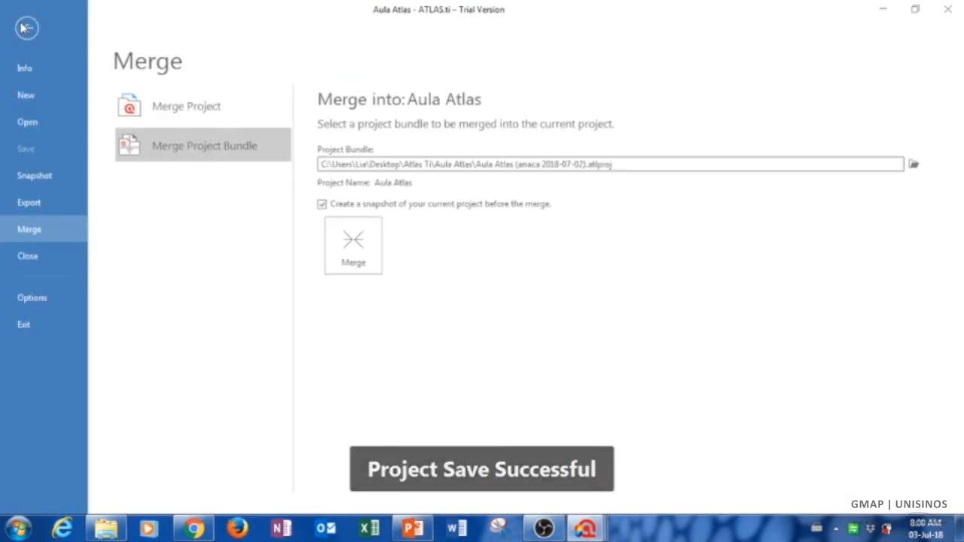
# Step: Merge the second listed project bundle modified 03-Jul-18 07:47 from the Aula Atlas folder into the project, with a prior snapshot and the Keep option
pyautogui.click(57, 233)
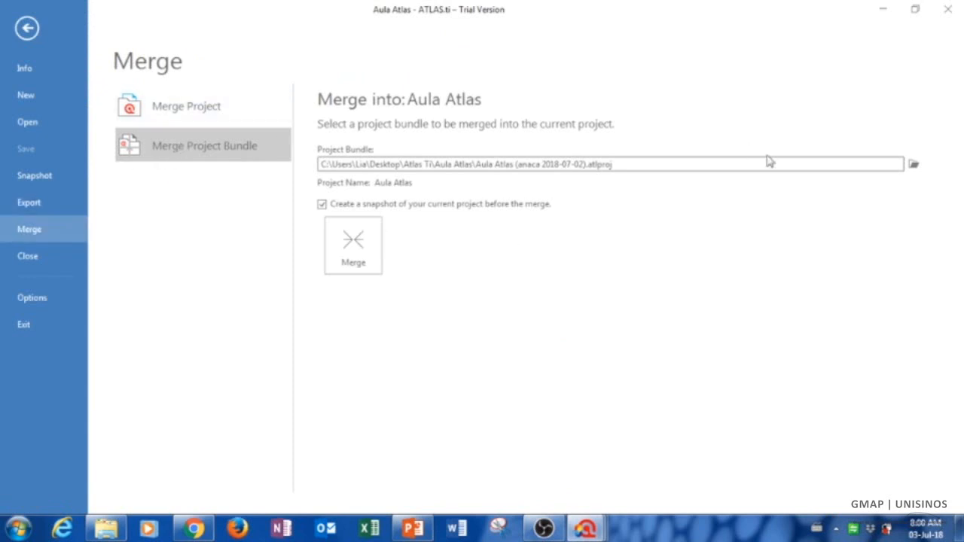
pyautogui.click(913, 164)
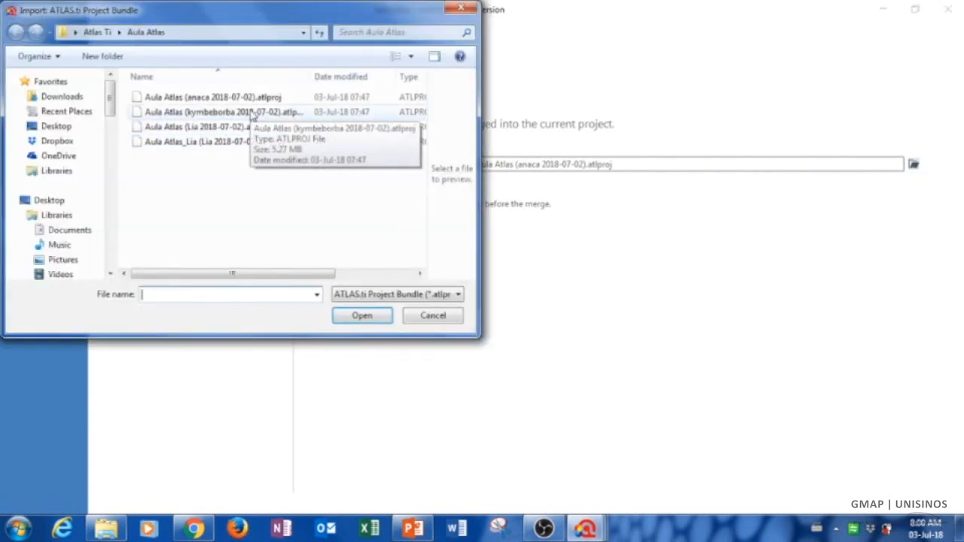
pyautogui.click(252, 113)
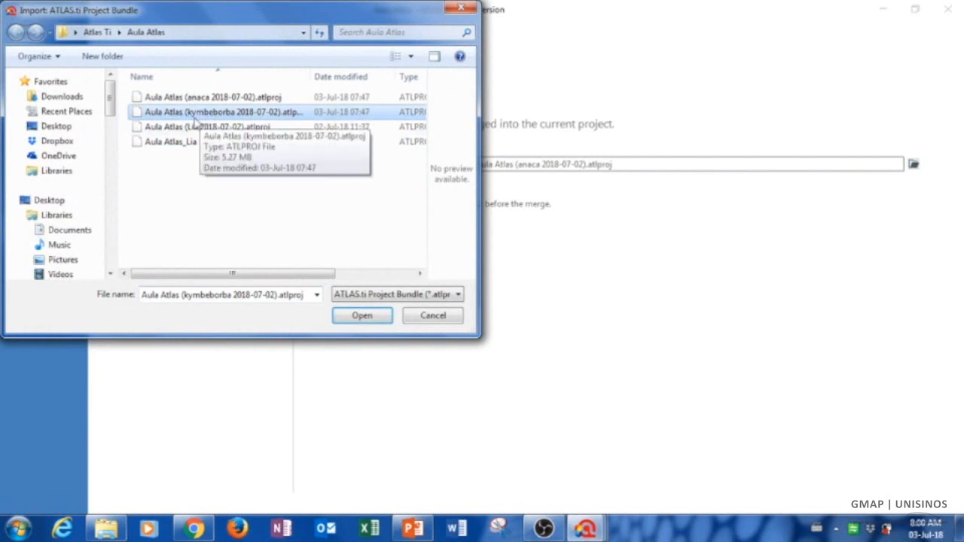
pyautogui.click(362, 315)
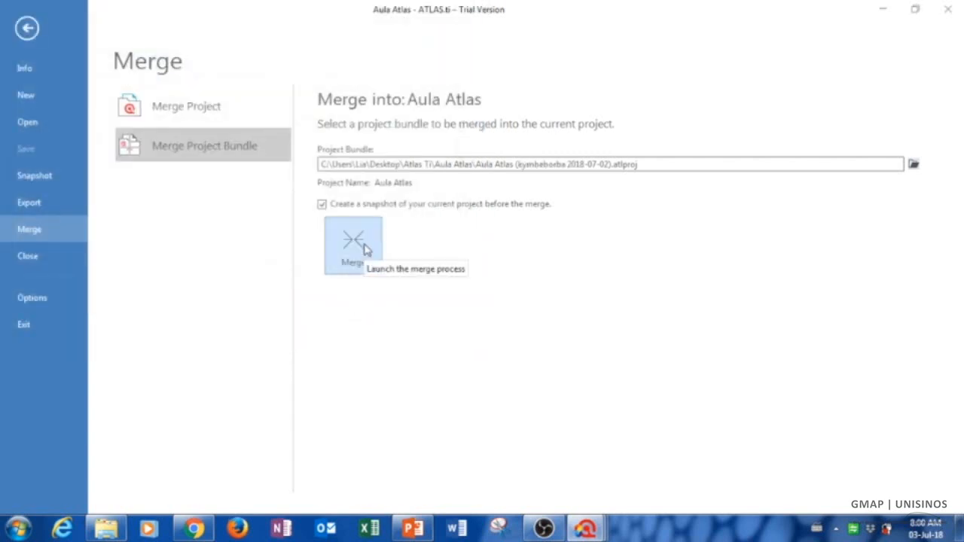
pyautogui.click(354, 245)
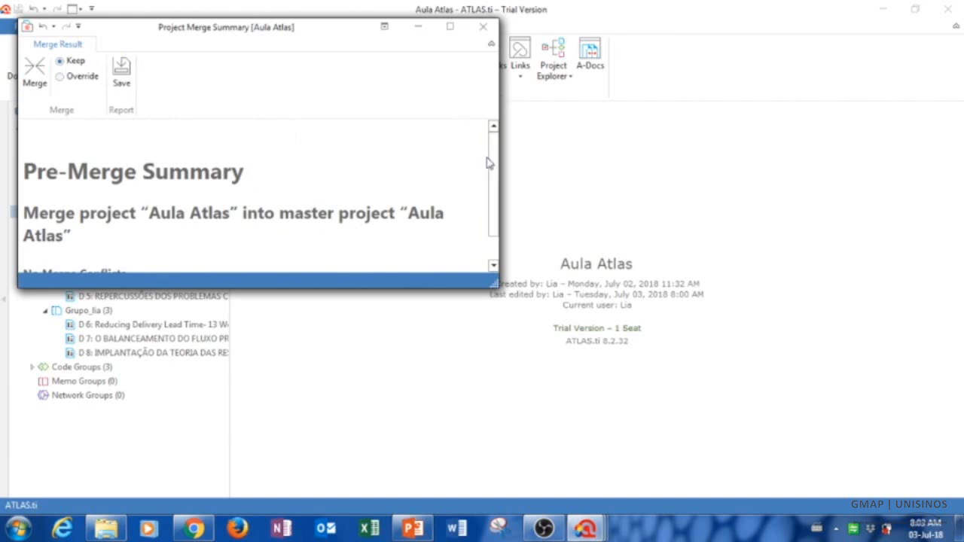
pyautogui.moveTo(494, 159)
pyautogui.mouseDown()
pyautogui.moveTo(501, 198)
pyautogui.moveTo(495, 156)
pyautogui.mouseUp()
pyautogui.click(34, 71)
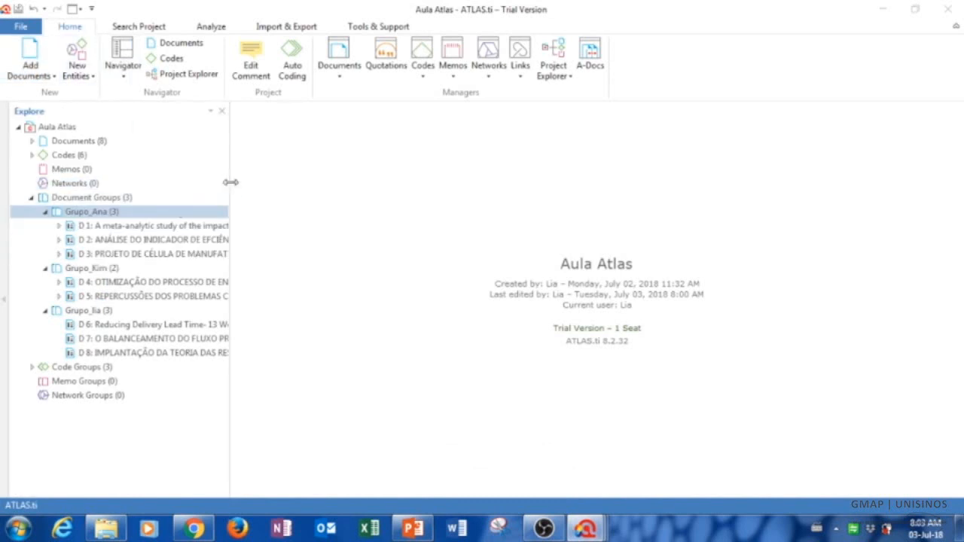
# Step: Check the quotation counts of all grouped documents after the second merge and save the project again
pyautogui.moveTo(231, 181); pyautogui.dragTo(838, 182)
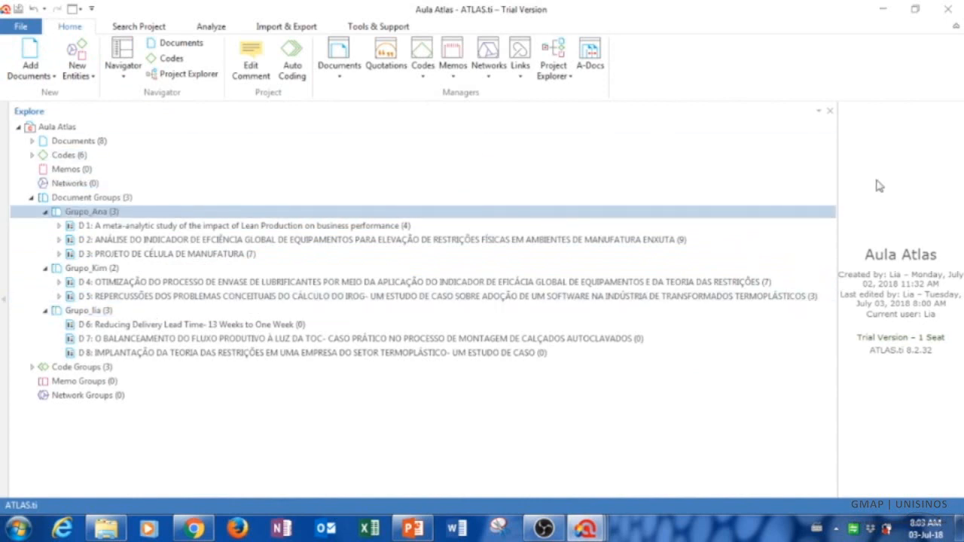
pyautogui.moveTo(839, 176); pyautogui.dragTo(162, 175)
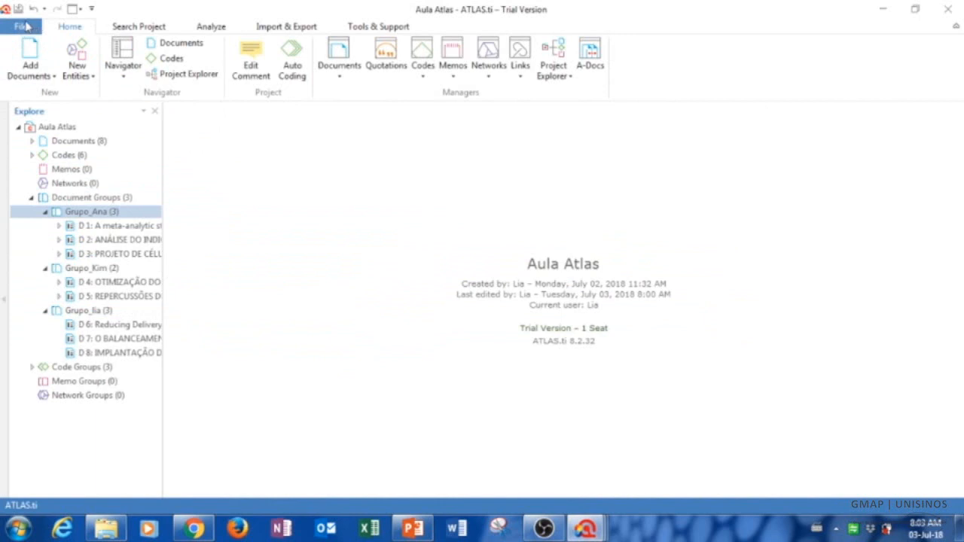
pyautogui.click(21, 27)
pyautogui.click(27, 151)
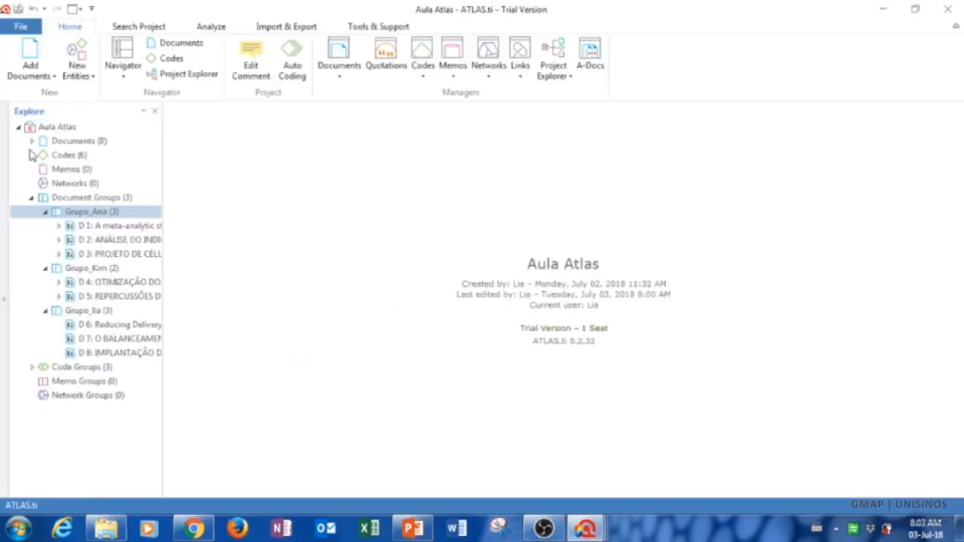
# Step: Merge the project bundle modified 02-Jul-18 12:38 from the Aula Atlas folder into the project, creating a snapshot first and using the Keep option
pyautogui.click(30, 31)
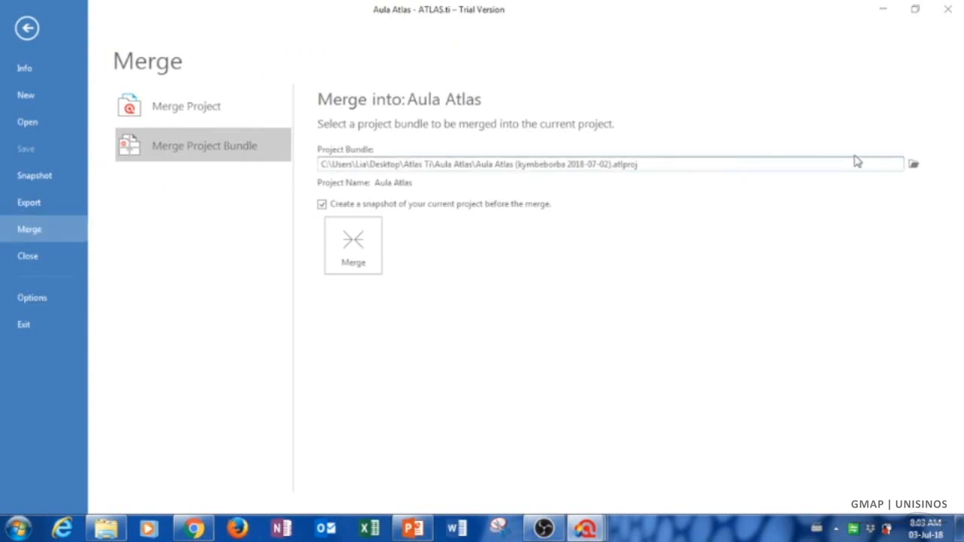
pyautogui.click(914, 163)
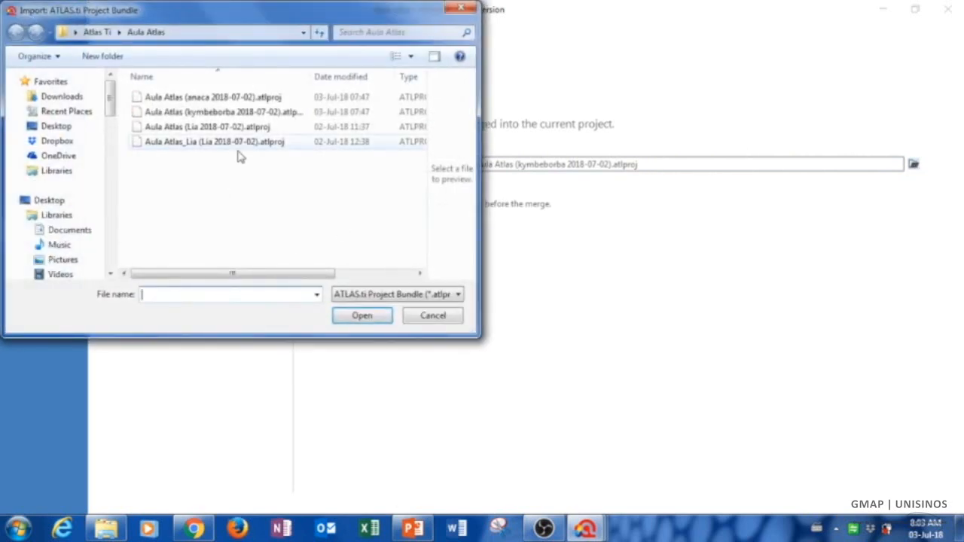
pyautogui.click(188, 148)
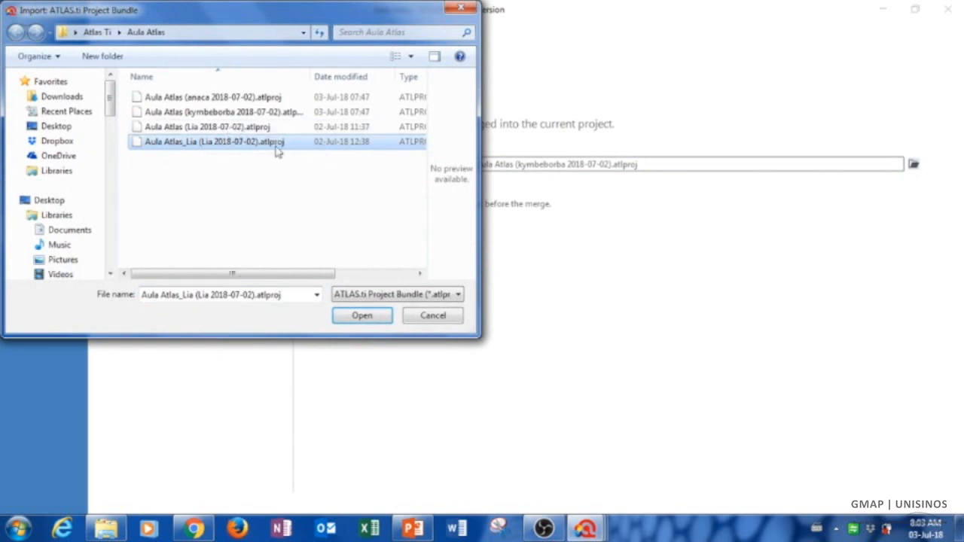
pyautogui.click(362, 315)
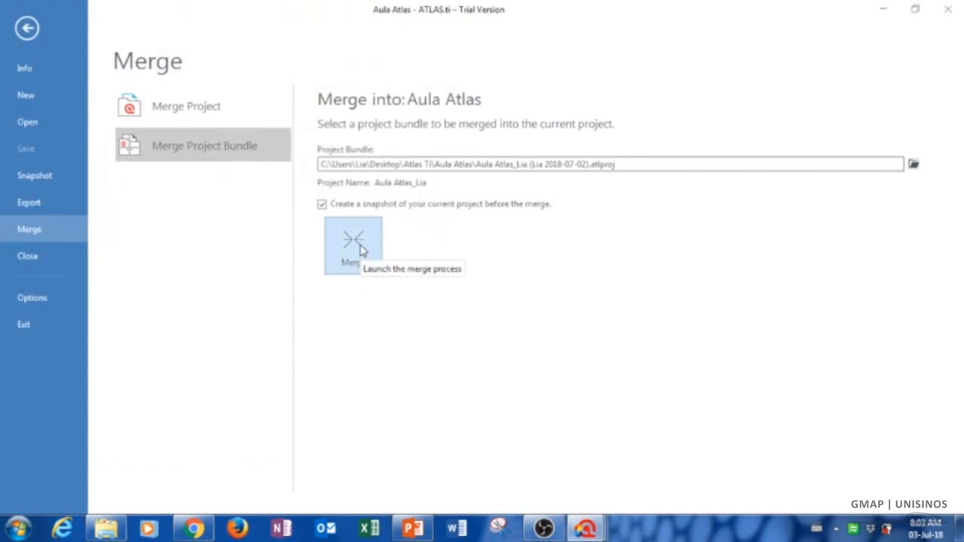
pyautogui.click(359, 251)
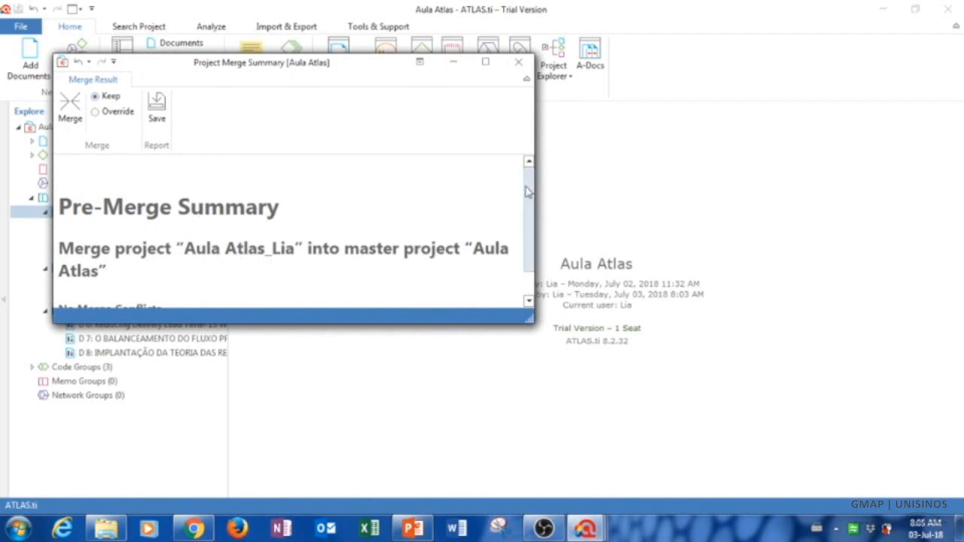
pyautogui.scroll(-1, 527, 191)
pyautogui.scroll(1, 528, 191)
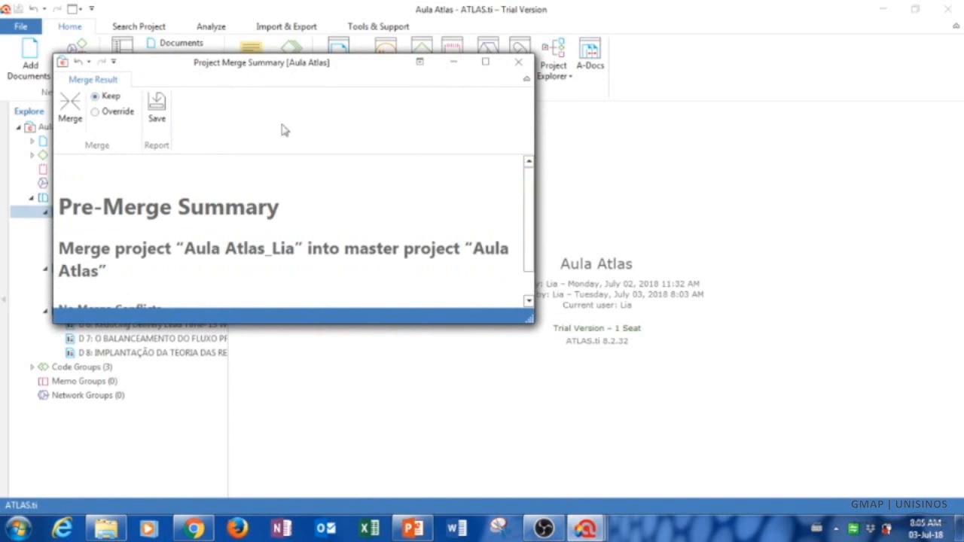
pyautogui.click(76, 111)
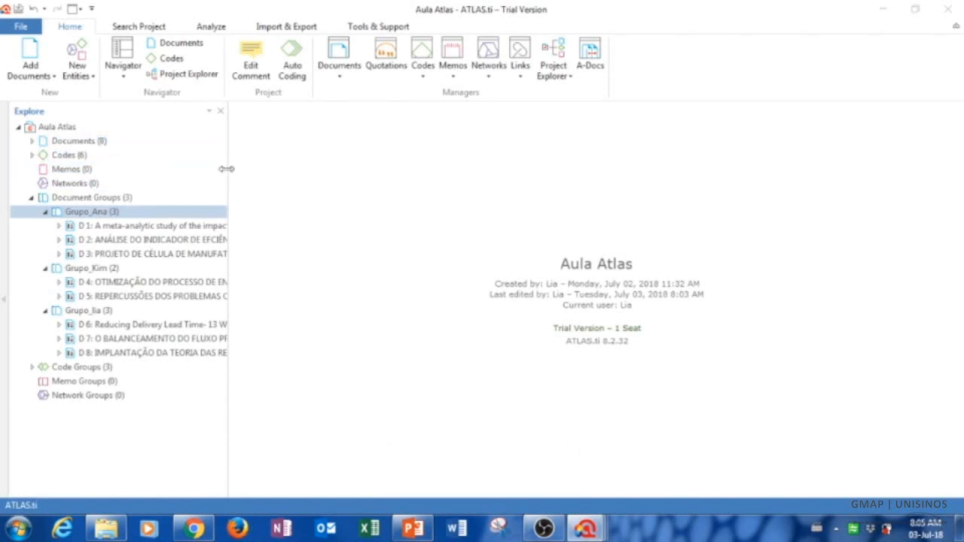
# Step: Check the quotation counts of all grouped documents after the third merge and the usage counts of the codes in the first code group
pyautogui.moveTo(230, 166); pyautogui.dragTo(829, 176)
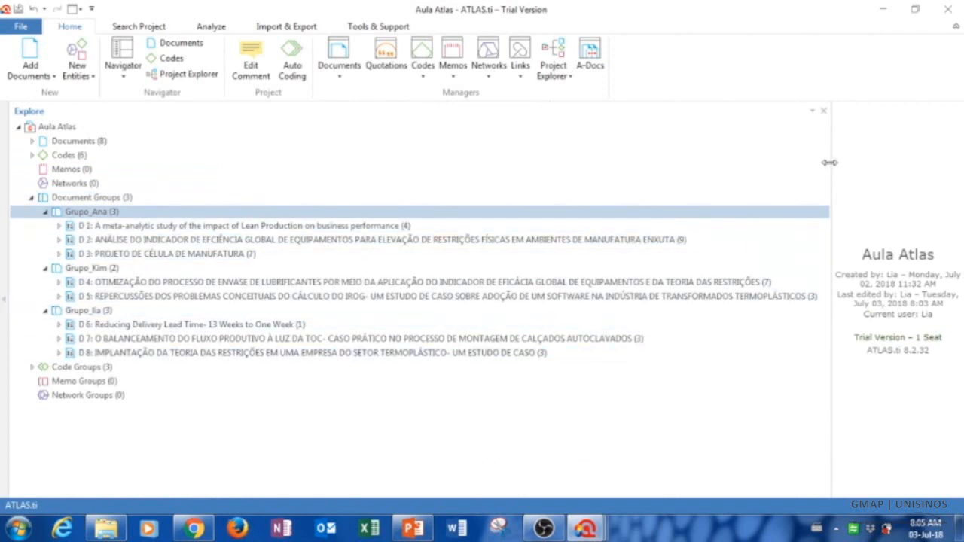
pyautogui.moveTo(829, 163); pyautogui.dragTo(164, 192)
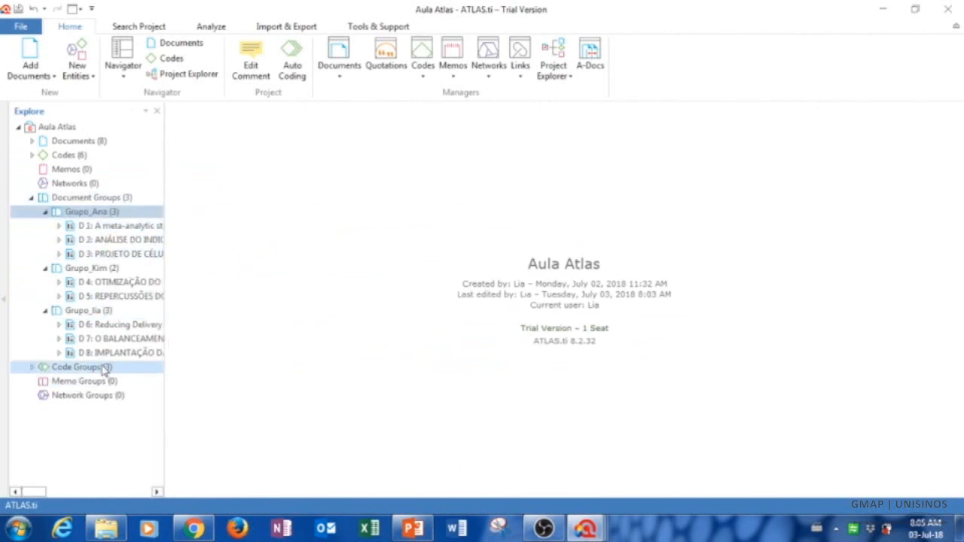
pyautogui.click(32, 367)
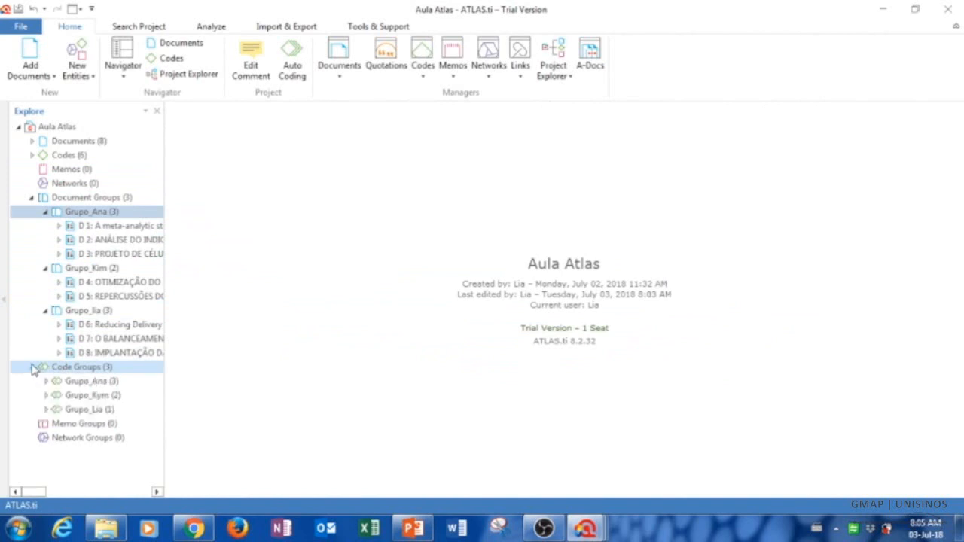
pyautogui.click(46, 381)
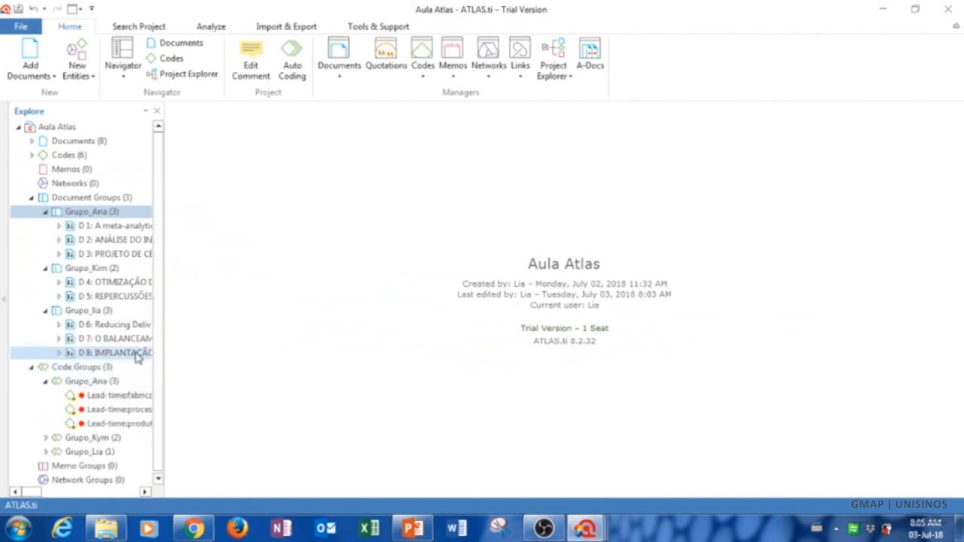
pyautogui.moveTo(166, 351); pyautogui.dragTo(442, 343)
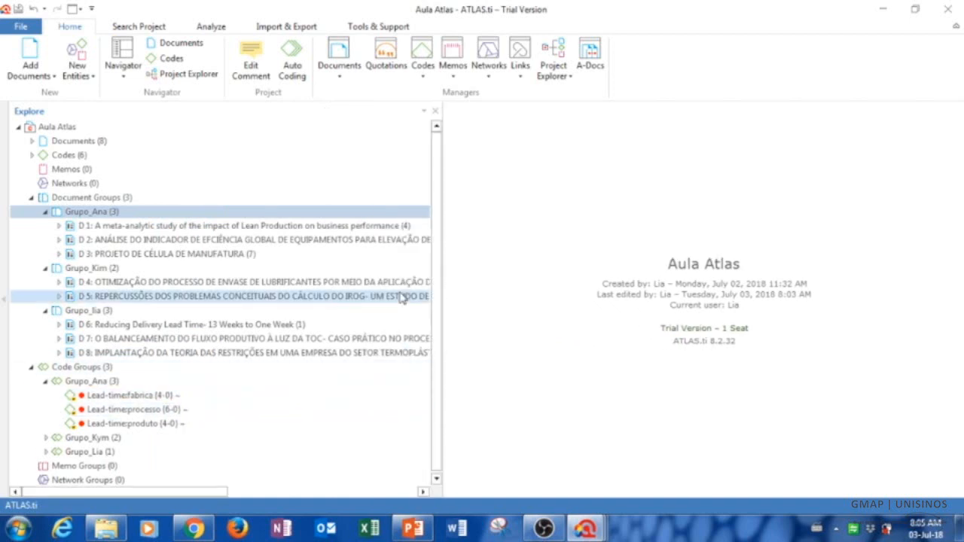
pyautogui.moveTo(443, 247); pyautogui.dragTo(187, 249)
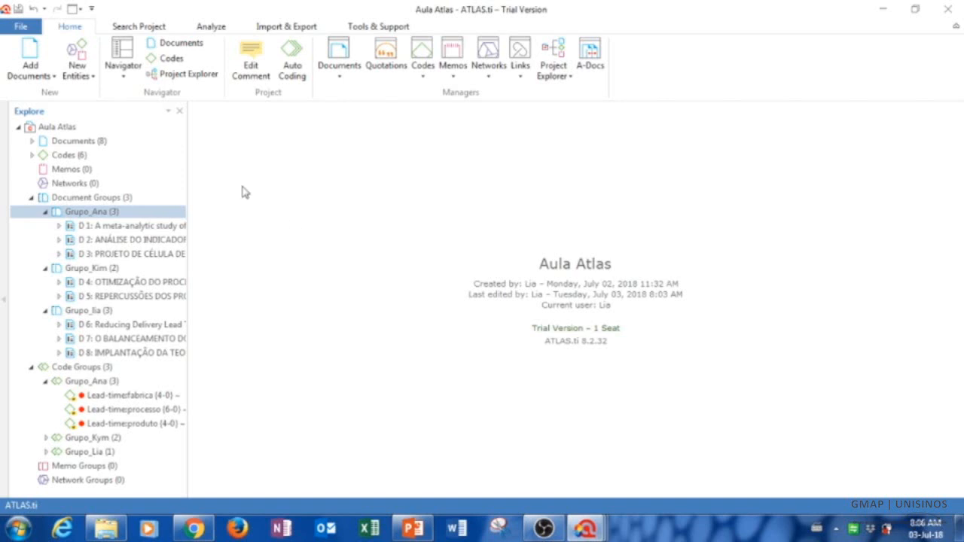
pyautogui.moveTo(188, 149); pyautogui.dragTo(235, 221)
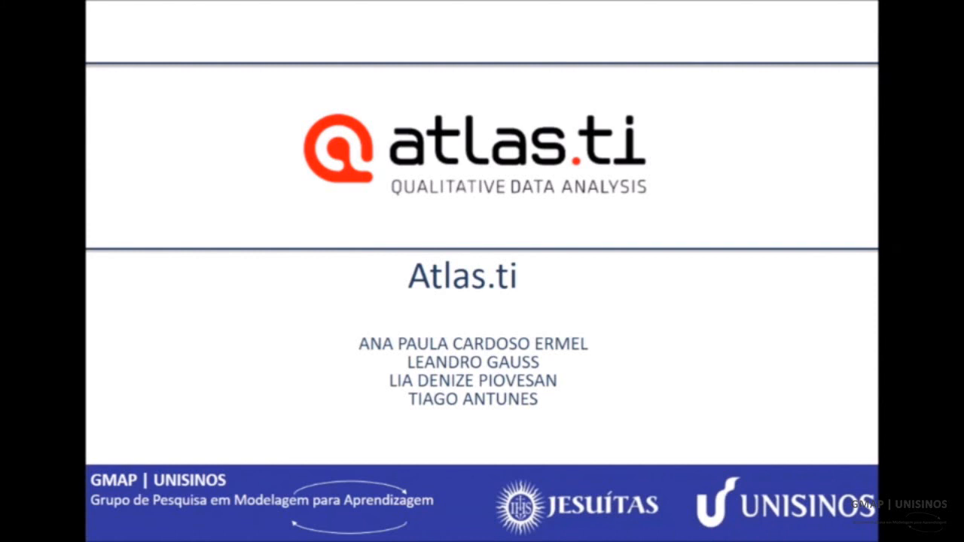
# Step: Switch from the presentation to ATLAS.ti and import the last listed LAK project bundle from the Atlas folder, keeping the current project as a snapshot
pyautogui.press('Right')
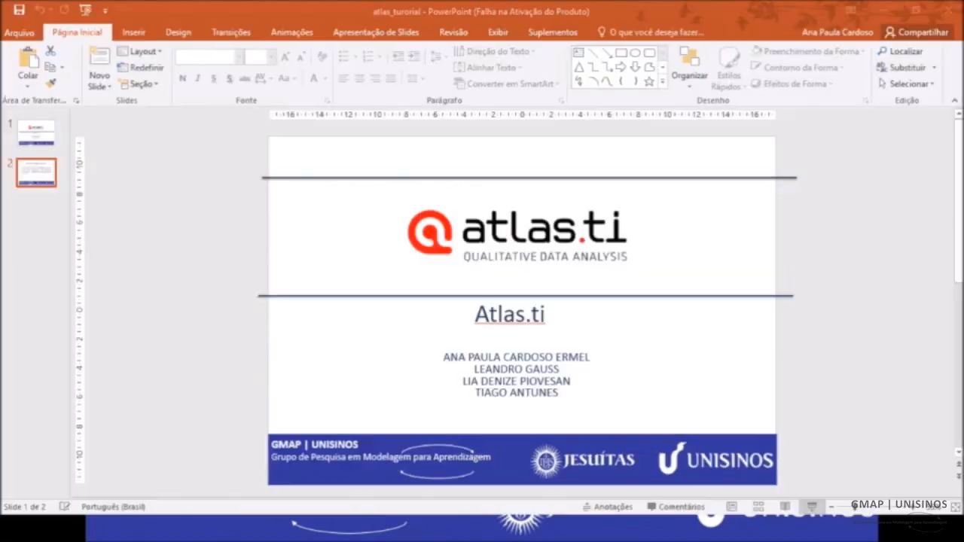
pyautogui.click(294, 529)
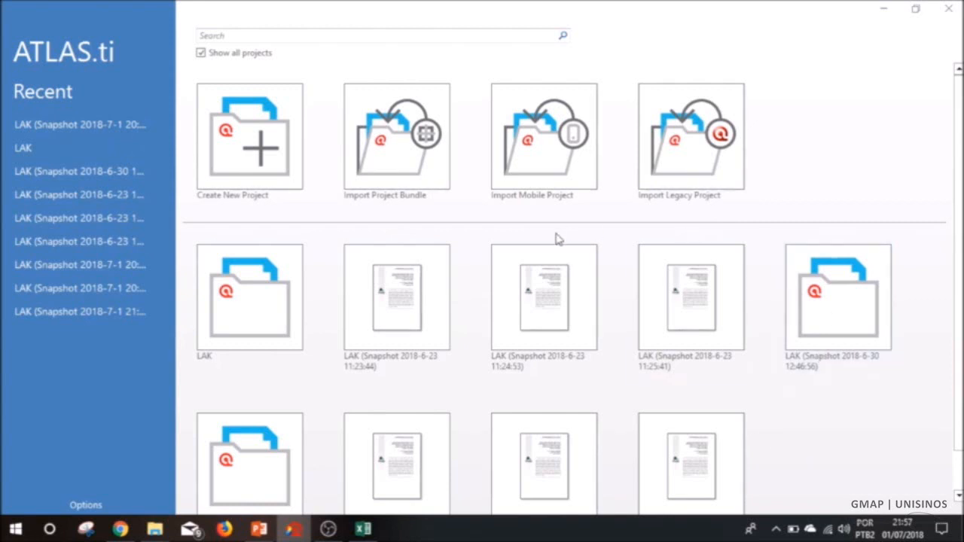
pyautogui.click(410, 174)
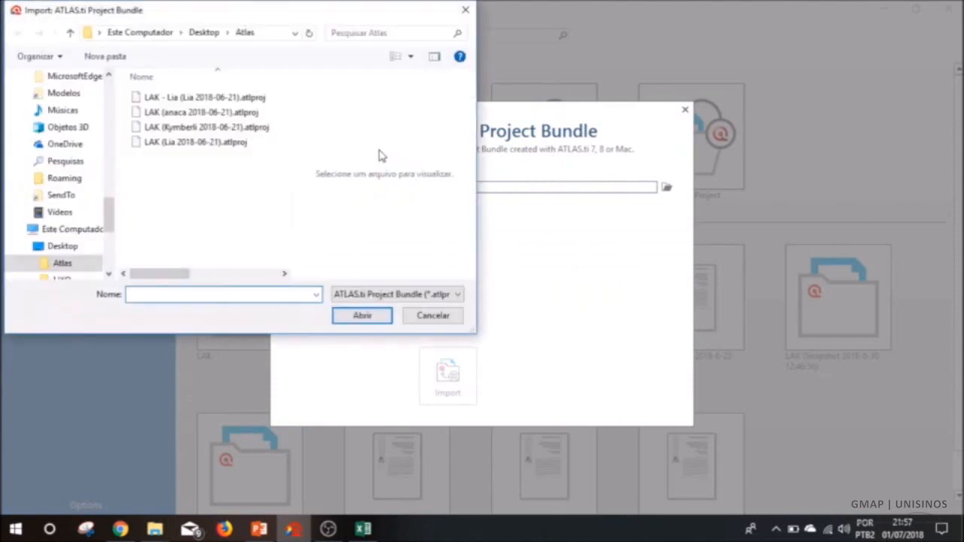
pyautogui.click(225, 147)
pyautogui.click(357, 316)
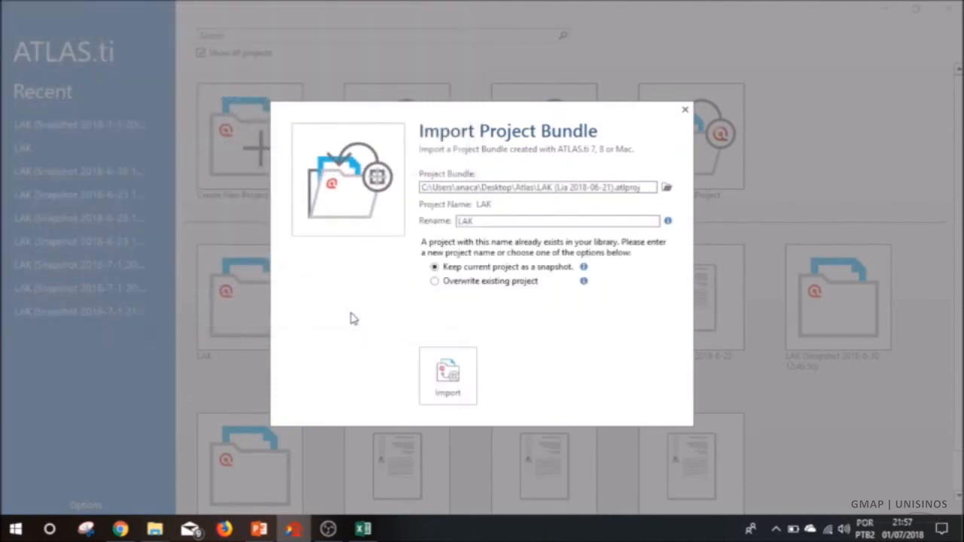
pyautogui.click(451, 376)
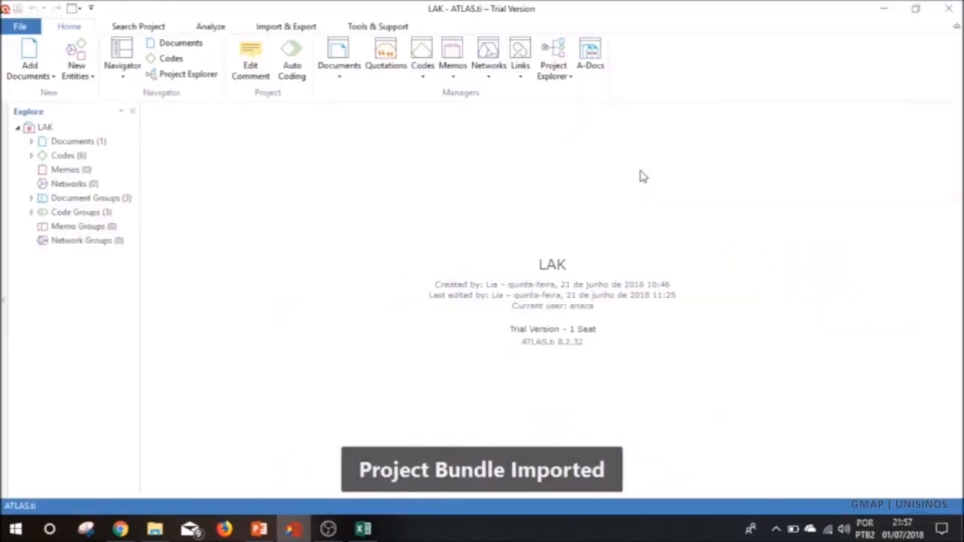
# Step: Examine the documents, codes, document groups and code groups contained in the imported LAK project
pyautogui.click(30, 142)
pyautogui.moveTo(139, 164); pyautogui.dragTo(367, 174)
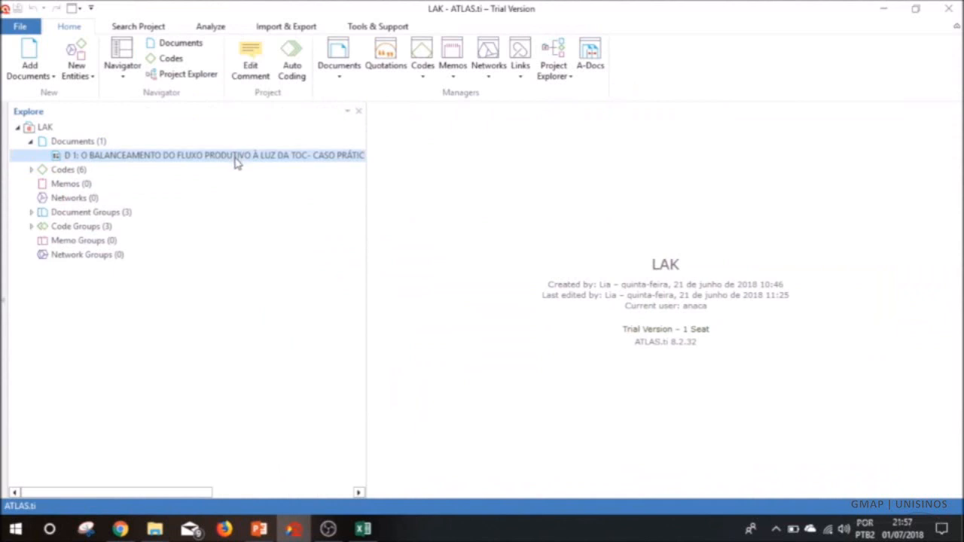
pyautogui.click(31, 169)
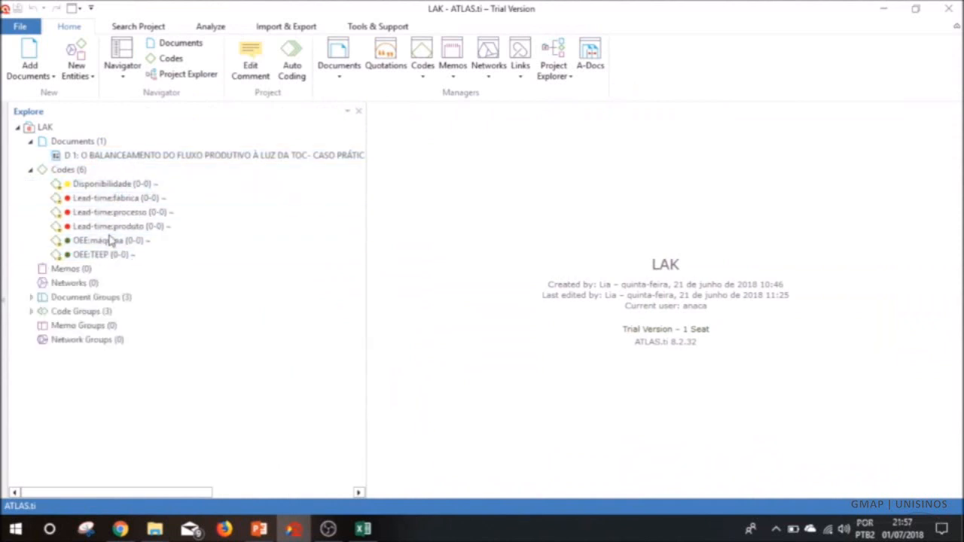
pyautogui.click(30, 297)
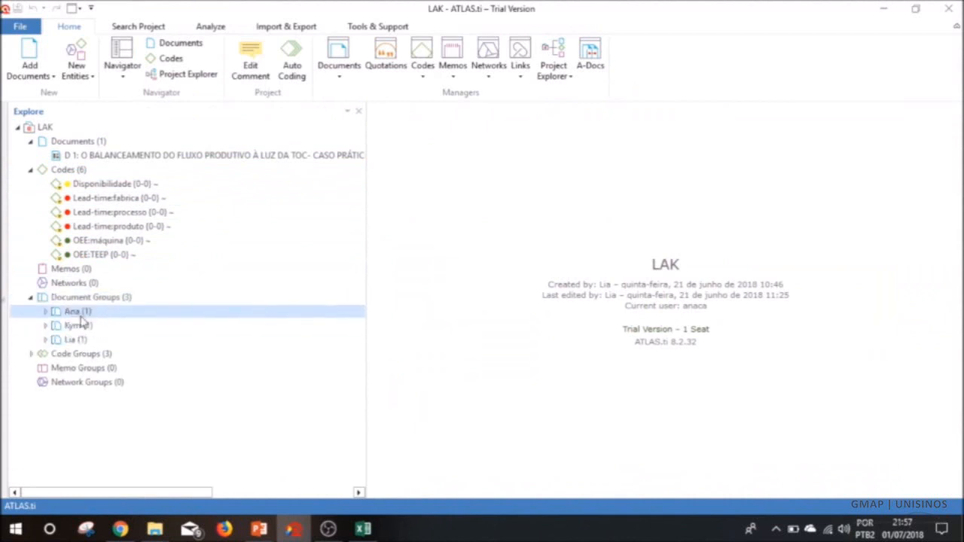
pyautogui.click(30, 353)
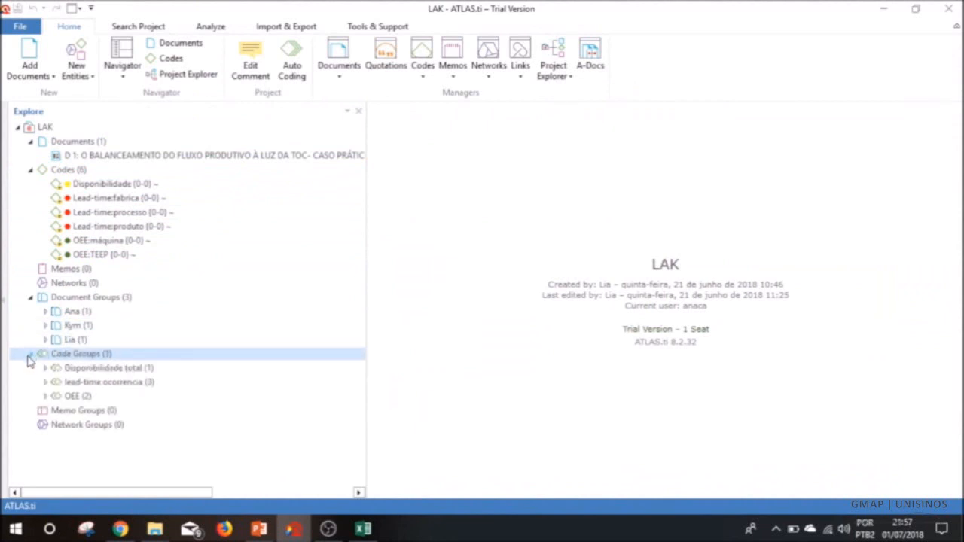
# Step: Check the quotation count of the document in each of the three LAK document groups
pyautogui.click(45, 311)
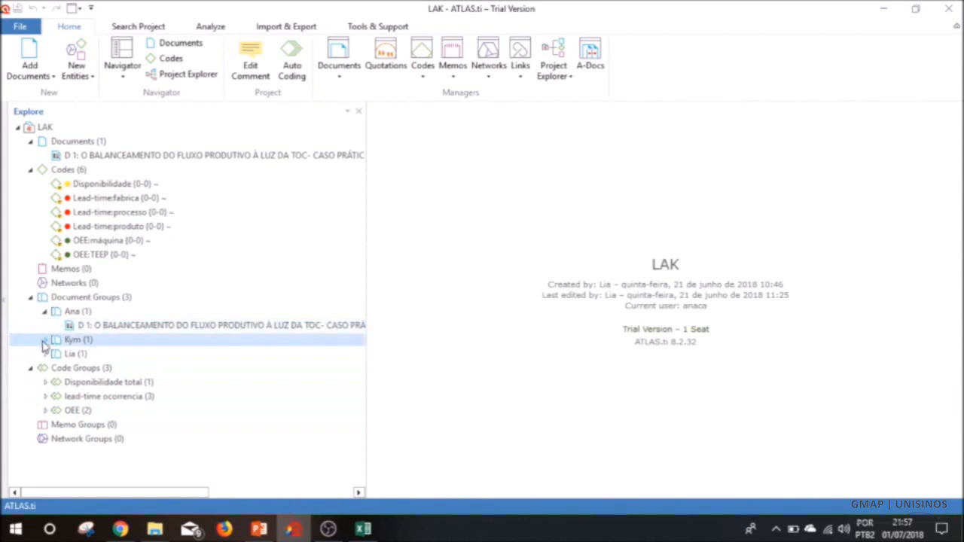
pyautogui.click(46, 339)
pyautogui.click(45, 368)
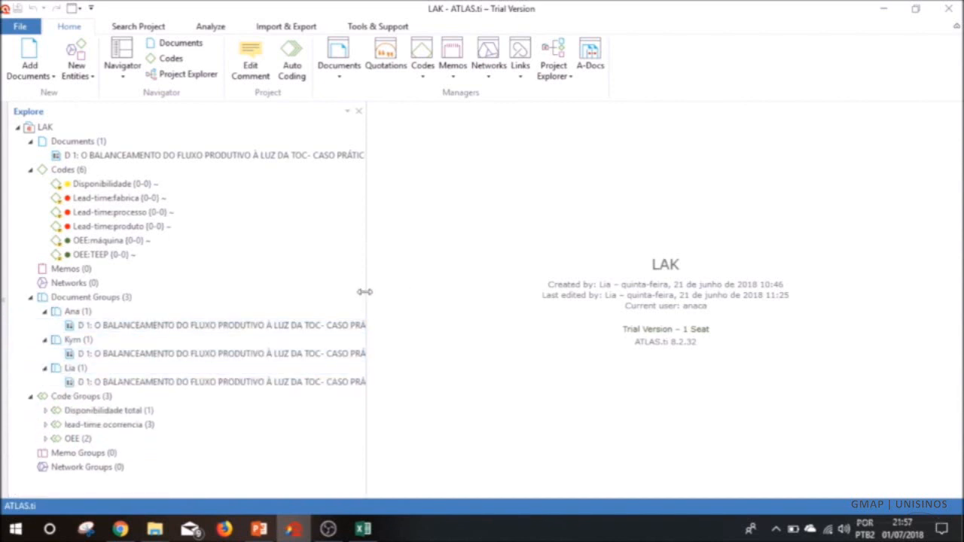
pyautogui.moveTo(364, 291); pyautogui.dragTo(674, 292)
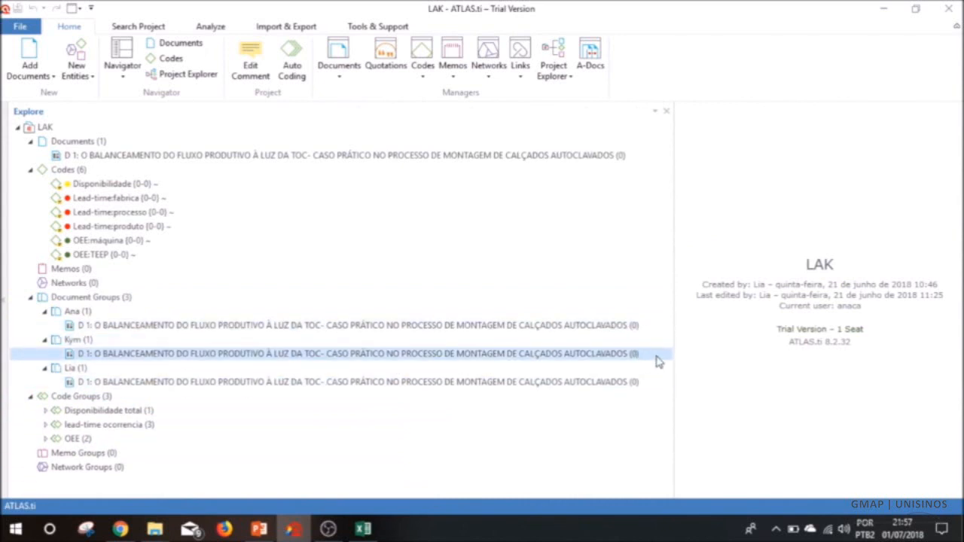
pyautogui.moveTo(674, 307); pyautogui.dragTo(186, 329)
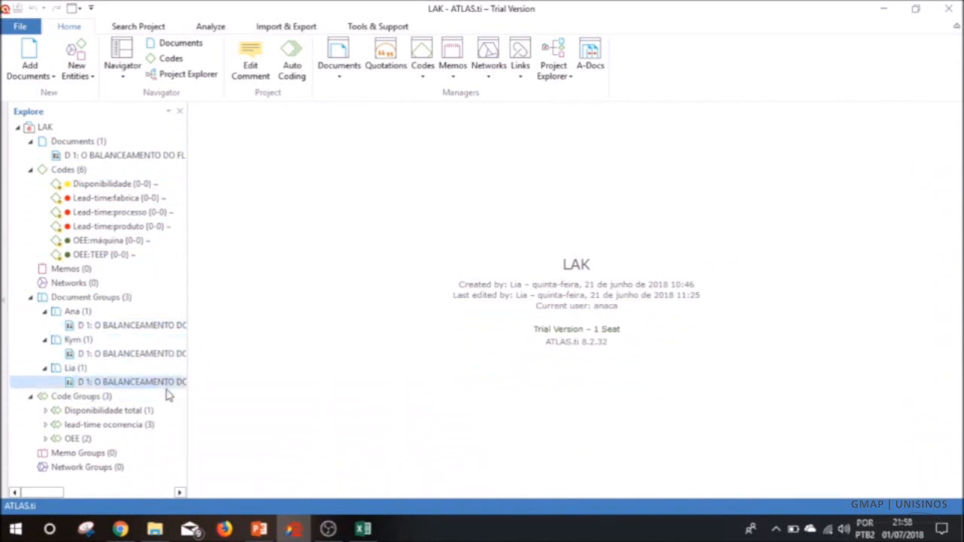
# Step: Launch the merge of the first listed LAK project bundle from the Atlas folder into the LAK project, with a snapshot created beforehand
pyautogui.click(20, 27)
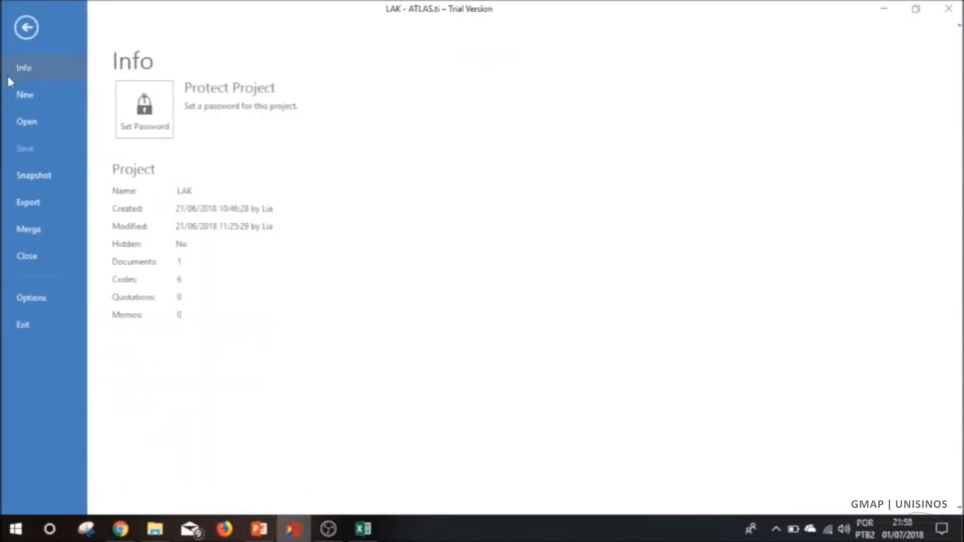
pyautogui.click(30, 230)
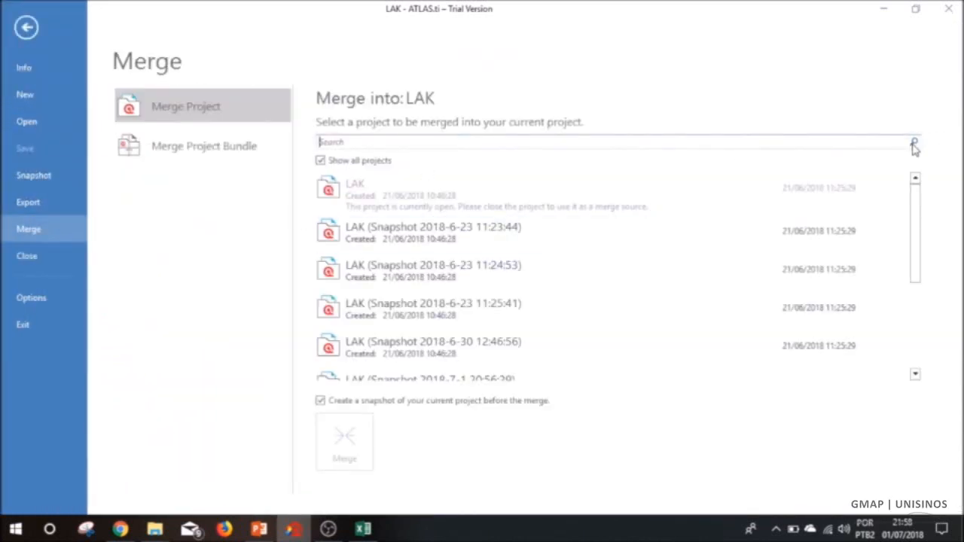
pyautogui.click(254, 156)
pyautogui.click(915, 162)
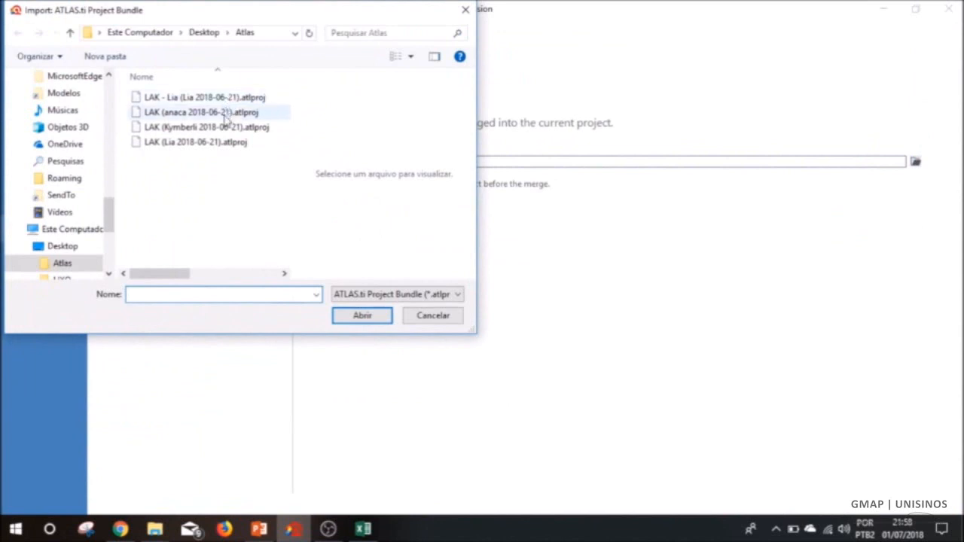
pyautogui.click(199, 100)
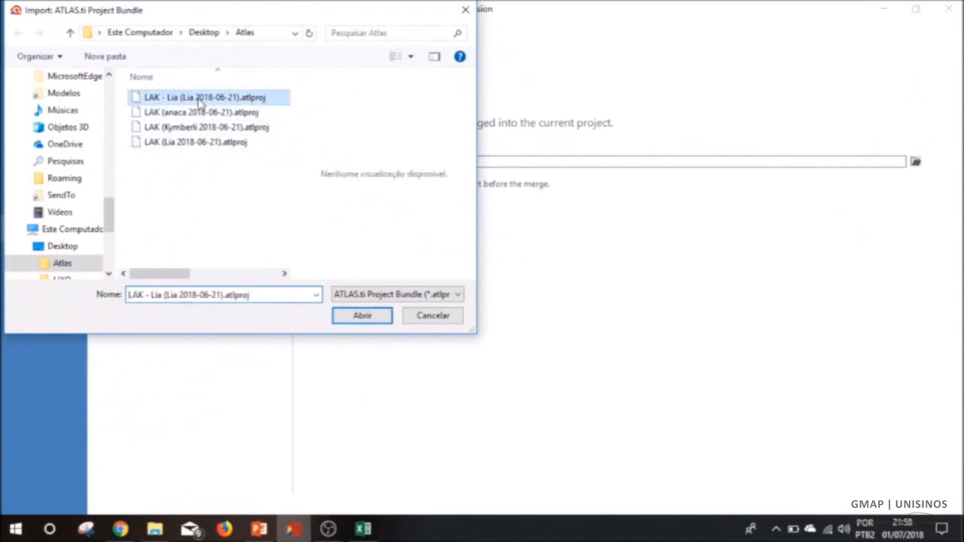
pyautogui.click(340, 320)
pyautogui.click(359, 265)
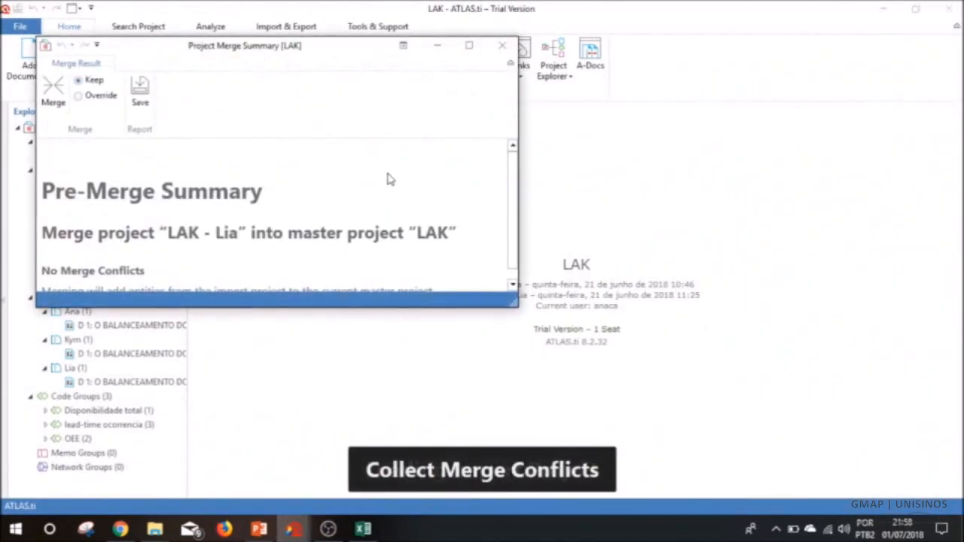
# Step: Review the pre-merge summary for conflicts and carry out the merge with the Keep option
pyautogui.click(468, 45)
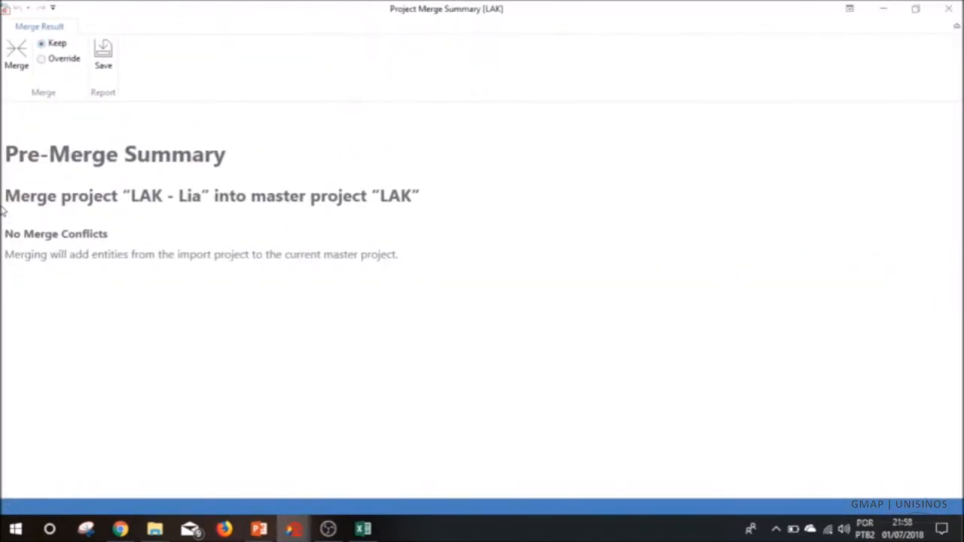
pyautogui.moveTo(113, 239); pyautogui.dragTo(11, 238)
pyautogui.click(81, 255)
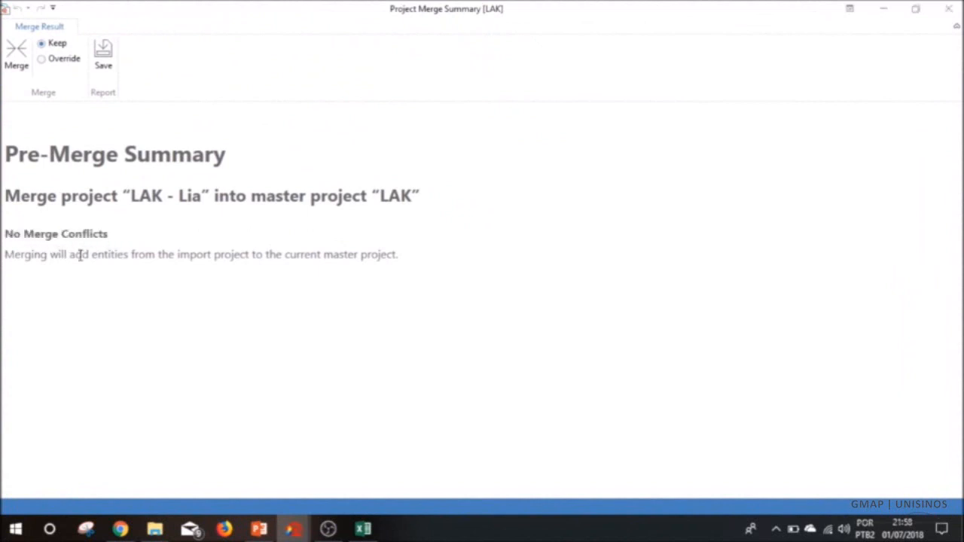
pyautogui.click(25, 71)
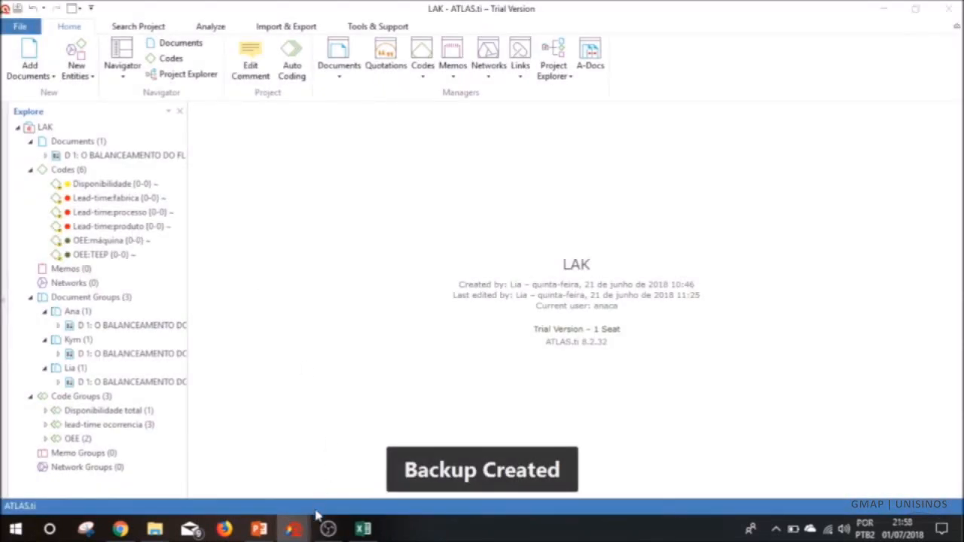
# Step: Review the merge report of the first LAK bundle and check the documents' quotation counts in the project tree
pyautogui.moveTo(293, 530)
pyautogui.click(353, 457)
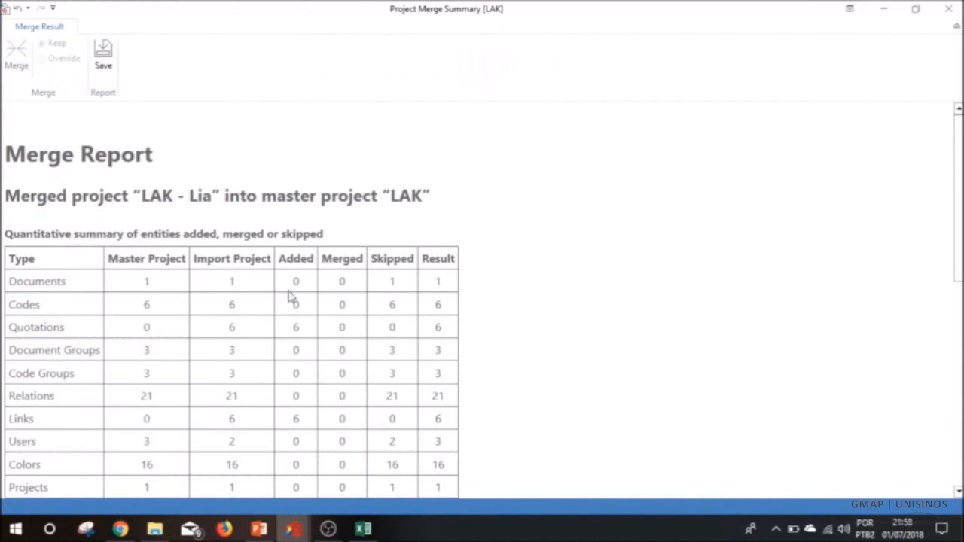
pyautogui.scroll(-5, 445, 282)
pyautogui.scroll(-3, 445, 346)
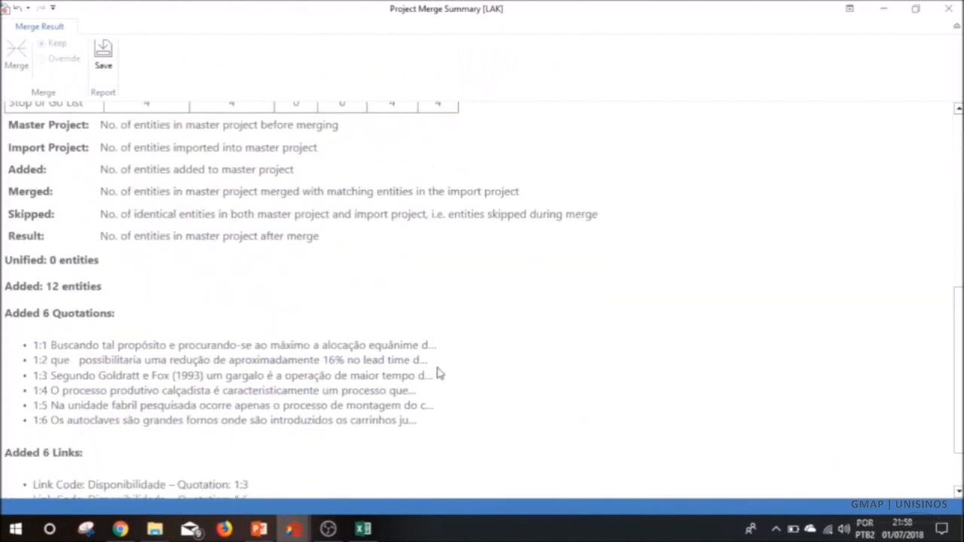
pyautogui.scroll(8, 433, 381)
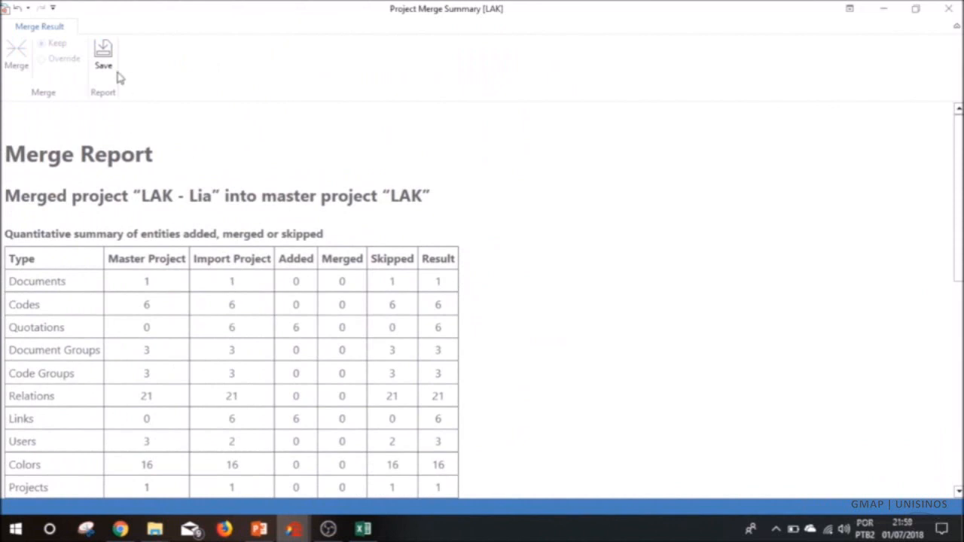
pyautogui.click(951, 11)
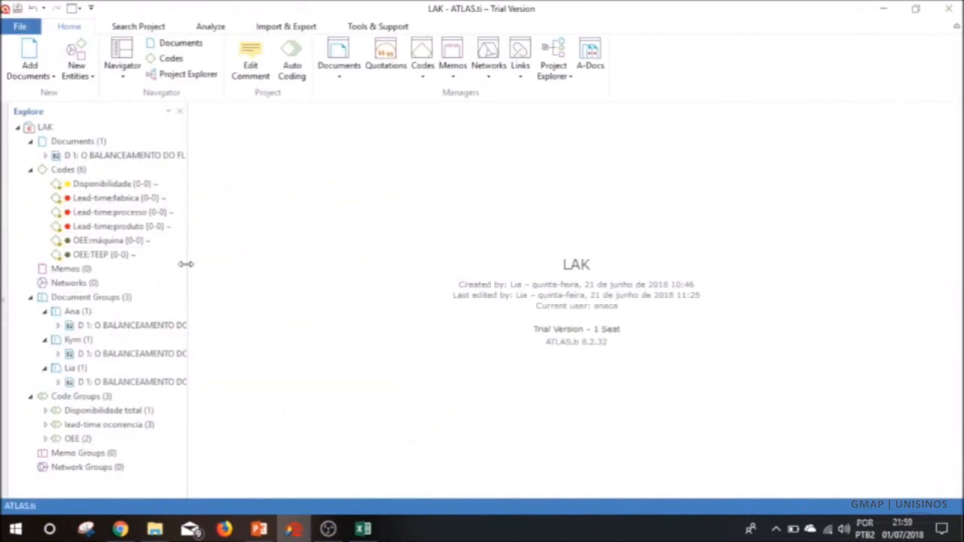
pyautogui.moveTo(186, 267); pyautogui.dragTo(667, 281)
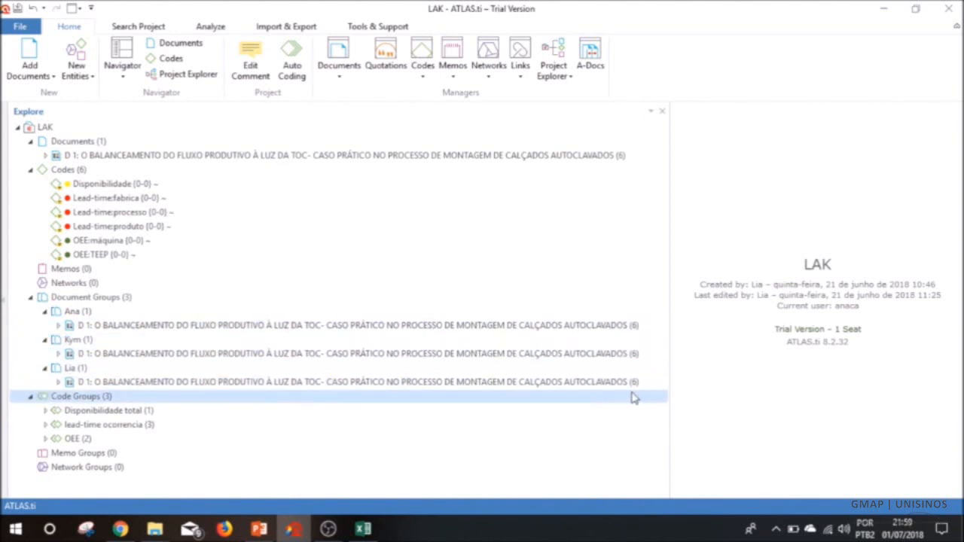
pyautogui.moveTo(669, 271); pyautogui.dragTo(254, 263)
# Step: Merge the second listed LAK project bundle from the Atlas folder into the LAK project with the Keep option, creating a snapshot beforehand
pyautogui.click(20, 27)
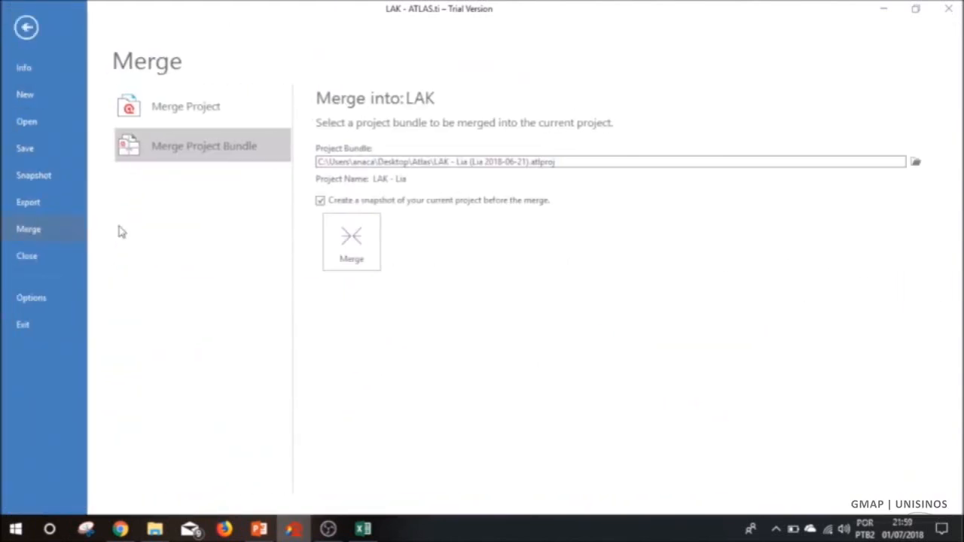
pyautogui.click(916, 162)
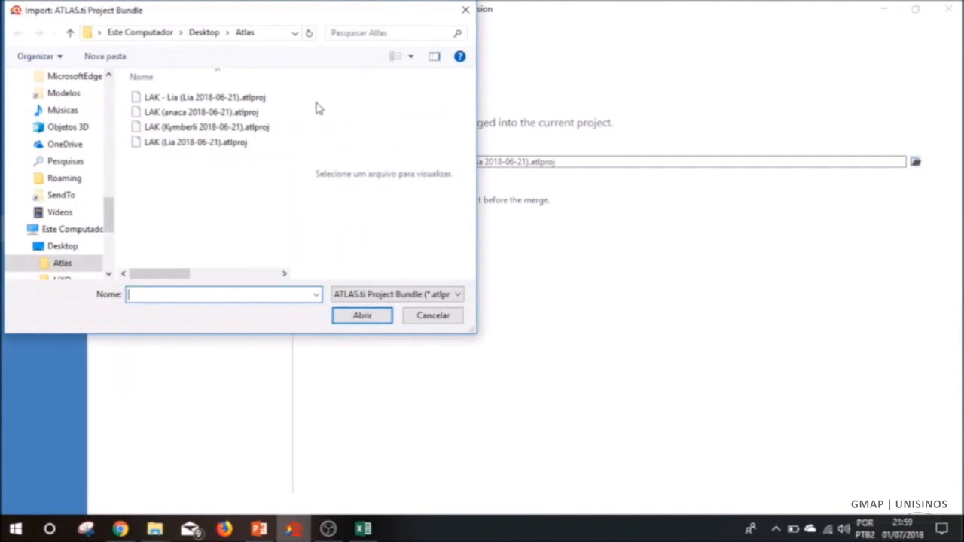
pyautogui.click(200, 113)
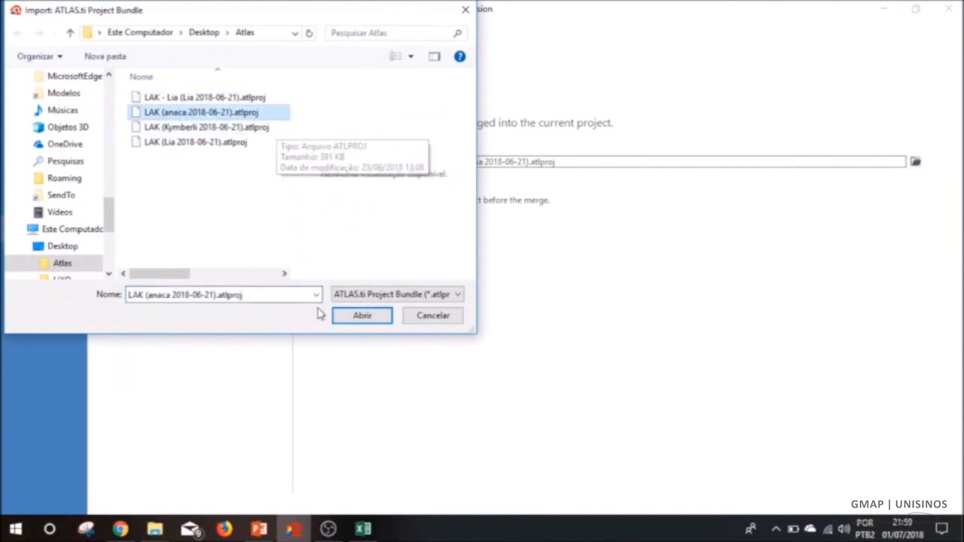
pyautogui.click(346, 316)
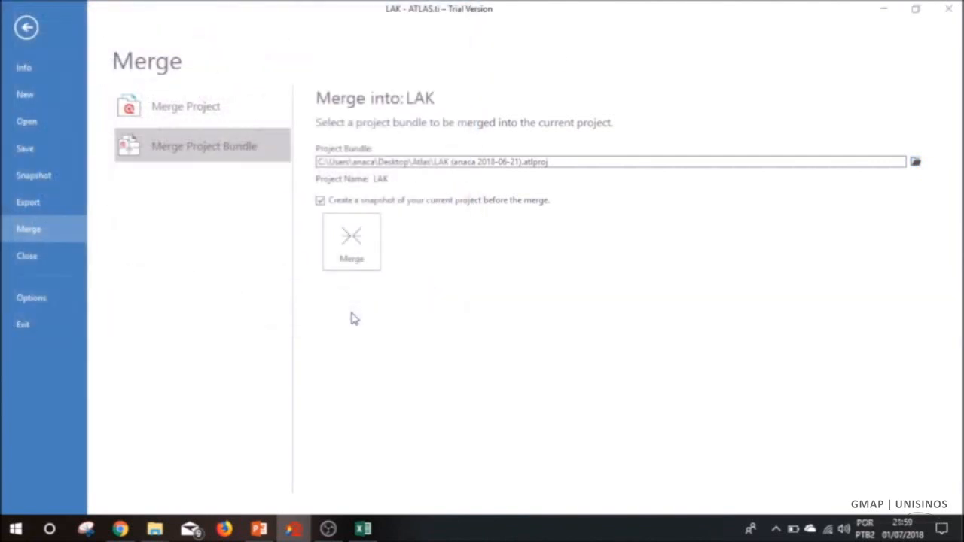
pyautogui.click(351, 256)
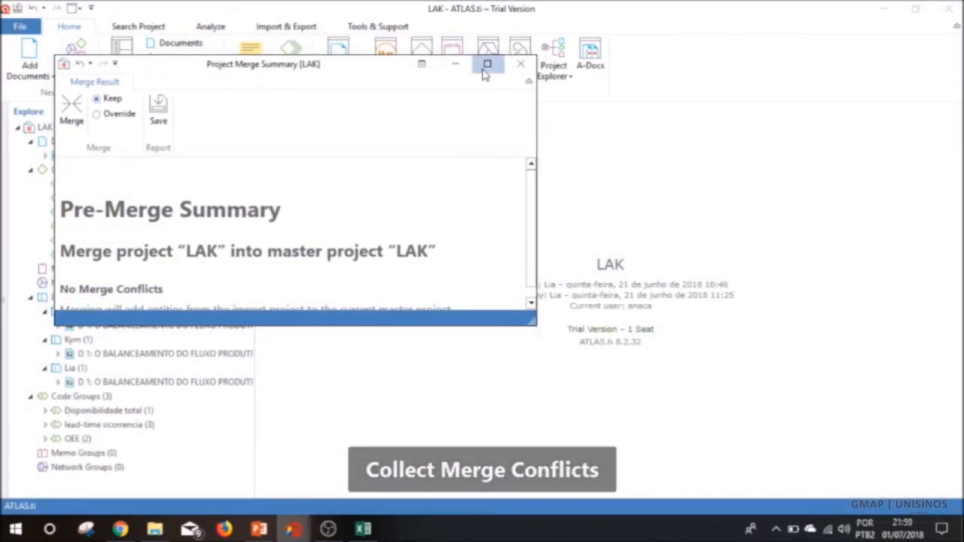
pyautogui.click(487, 64)
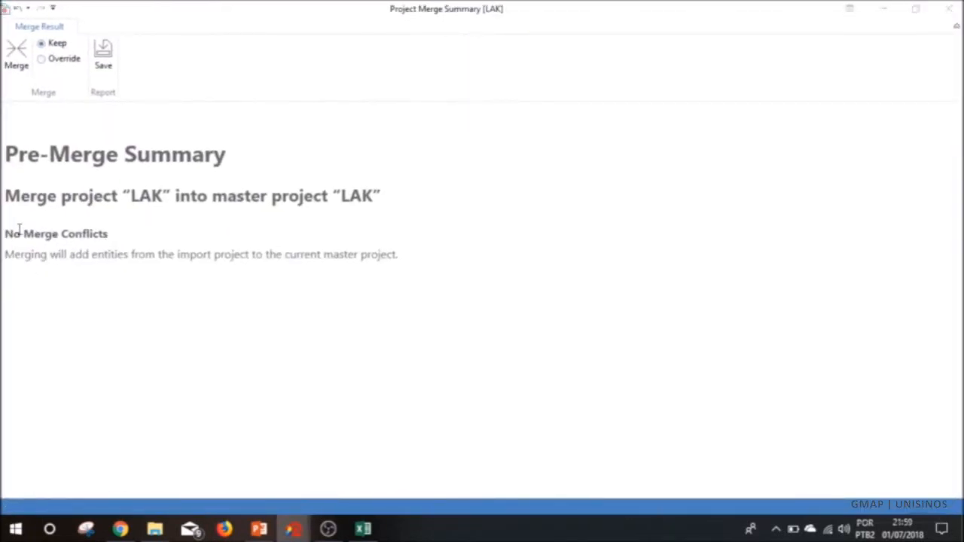
pyautogui.click(17, 65)
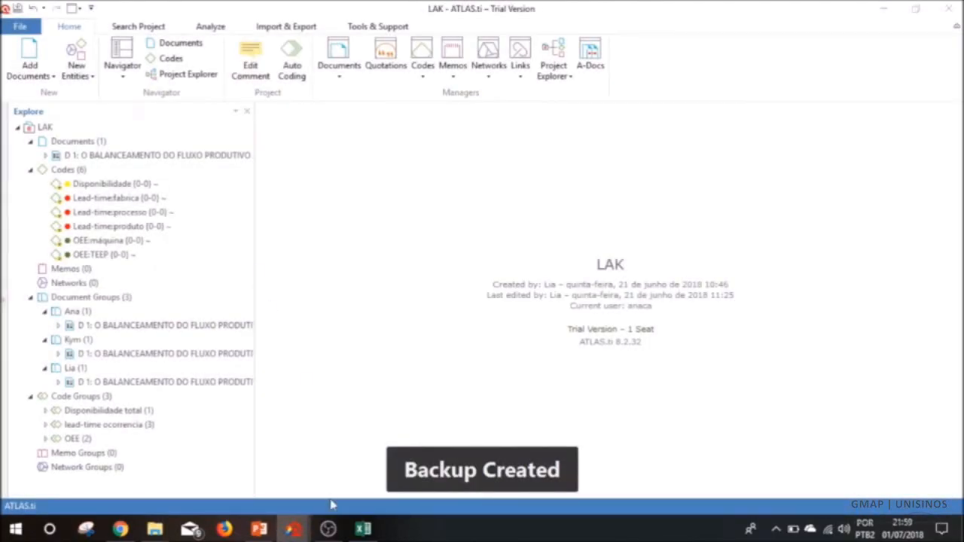
# Step: Review the second bundle's merge report for added quotations, links and users, and check the documents' quotation counts
pyautogui.moveTo(295, 527)
pyautogui.click(354, 490)
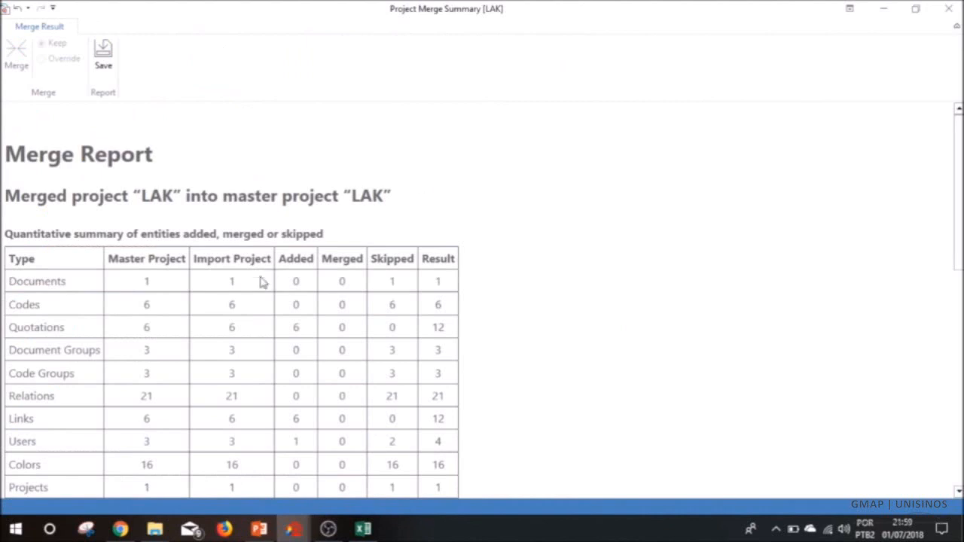
pyautogui.scroll(-7, 329, 282)
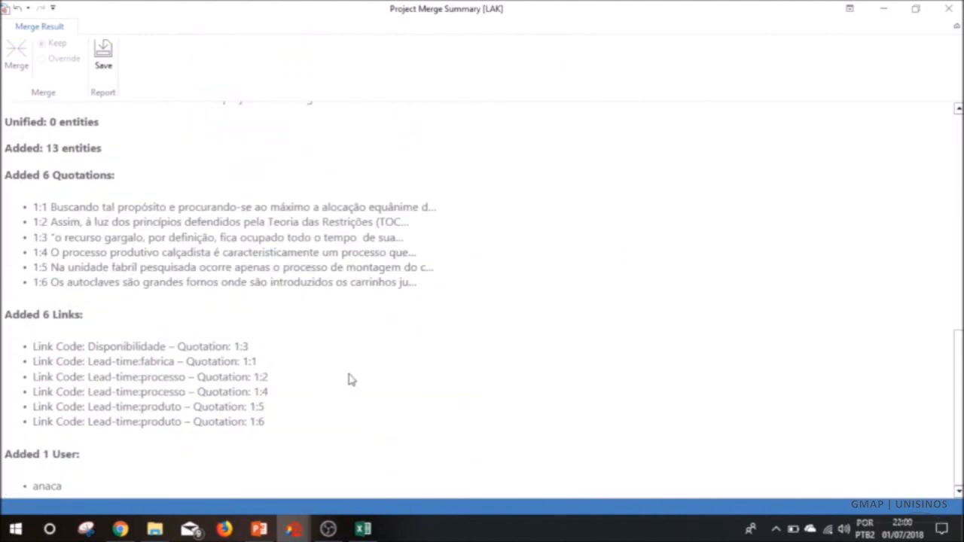
pyautogui.scroll(2, 351, 378)
pyautogui.scroll(5, 183, 329)
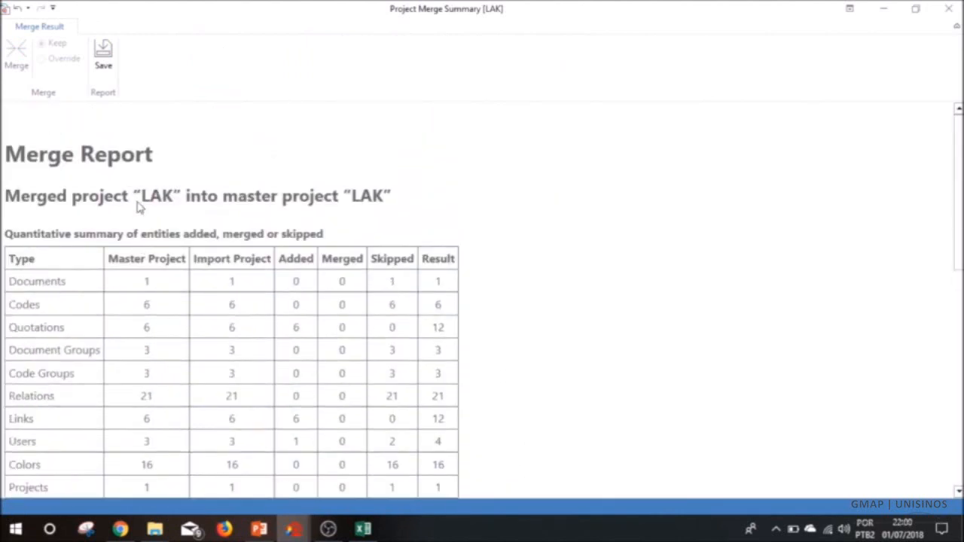
pyautogui.click(951, 7)
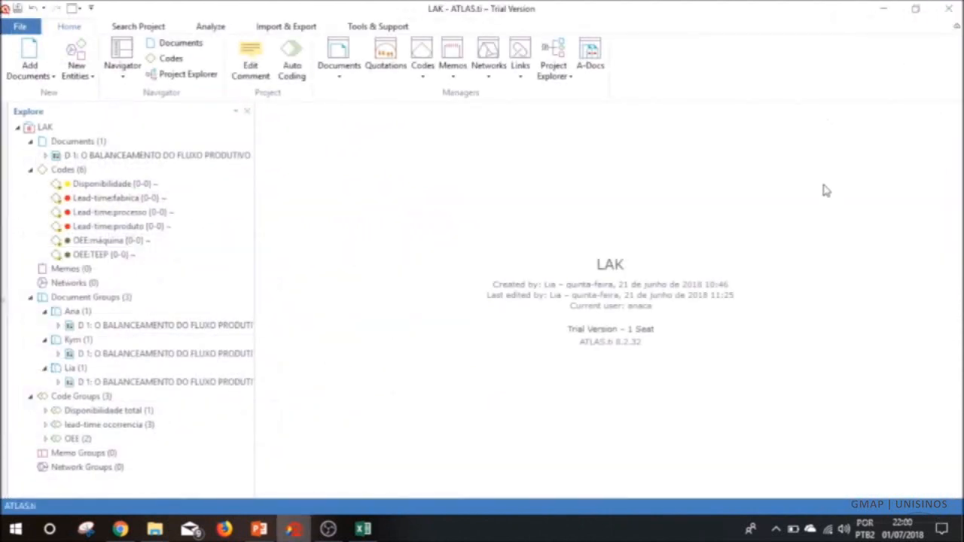
pyautogui.moveTo(252, 233); pyautogui.dragTo(716, 258)
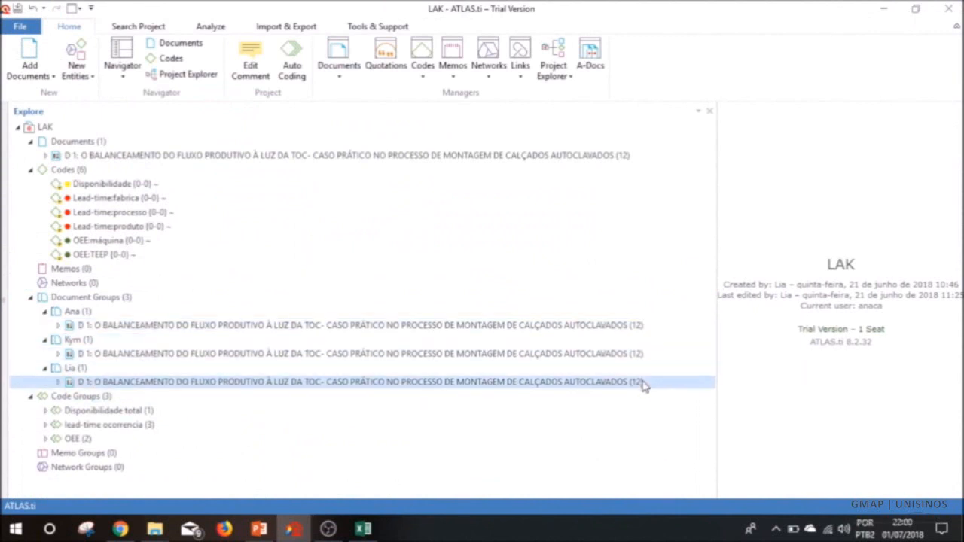
pyautogui.moveTo(716, 278); pyautogui.dragTo(259, 265)
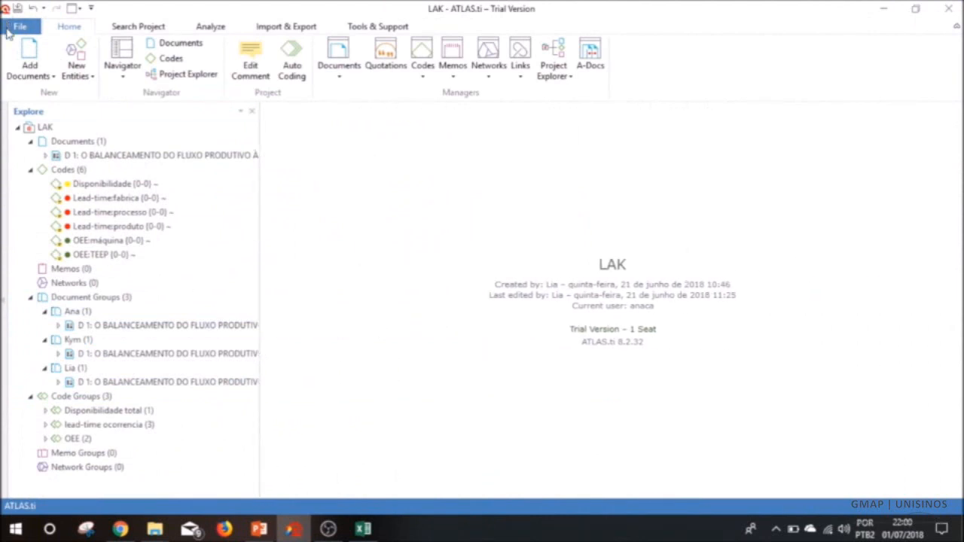
# Step: Merge the third listed LAK project bundle from the Atlas folder into the LAK project with the Keep option, creating a snapshot beforehand
pyautogui.click(9, 28)
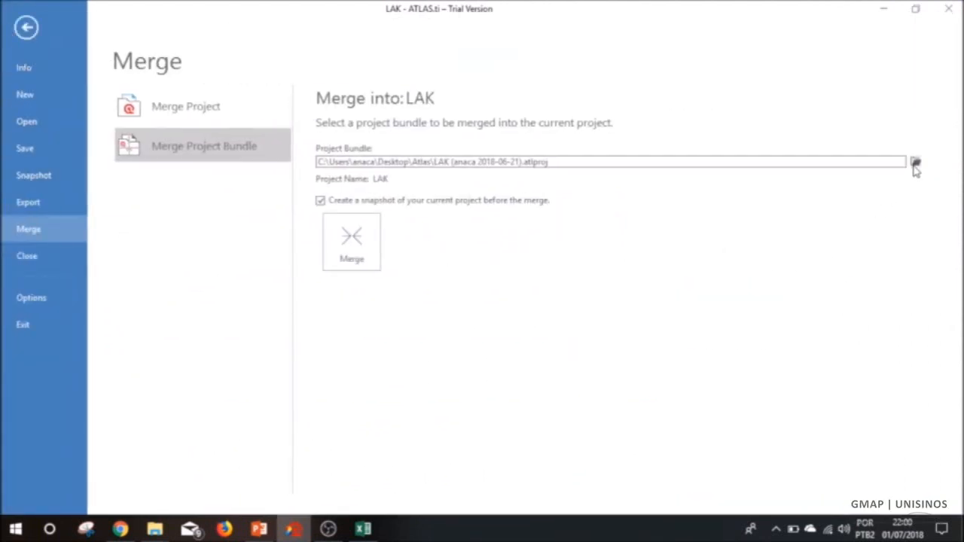
pyautogui.click(915, 163)
pyautogui.click(226, 128)
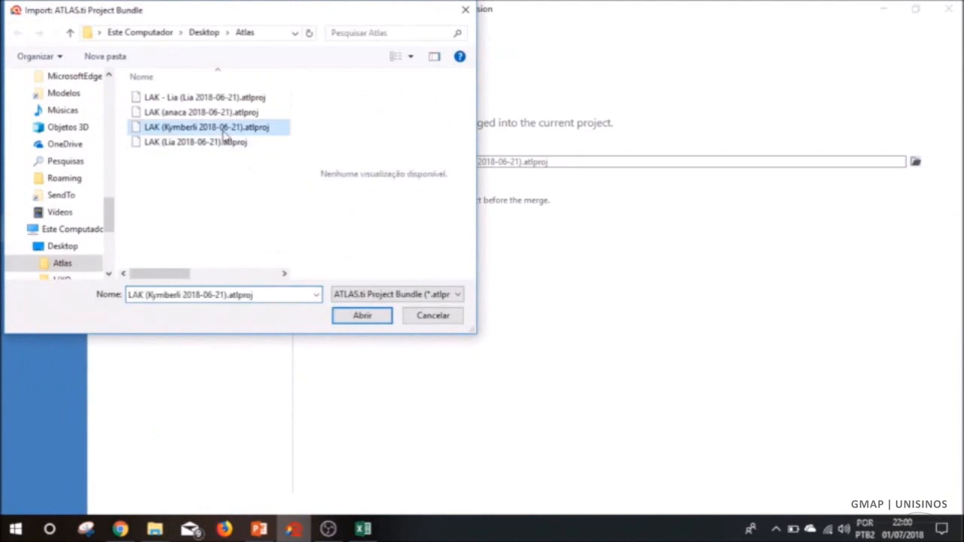
pyautogui.click(363, 317)
pyautogui.click(360, 252)
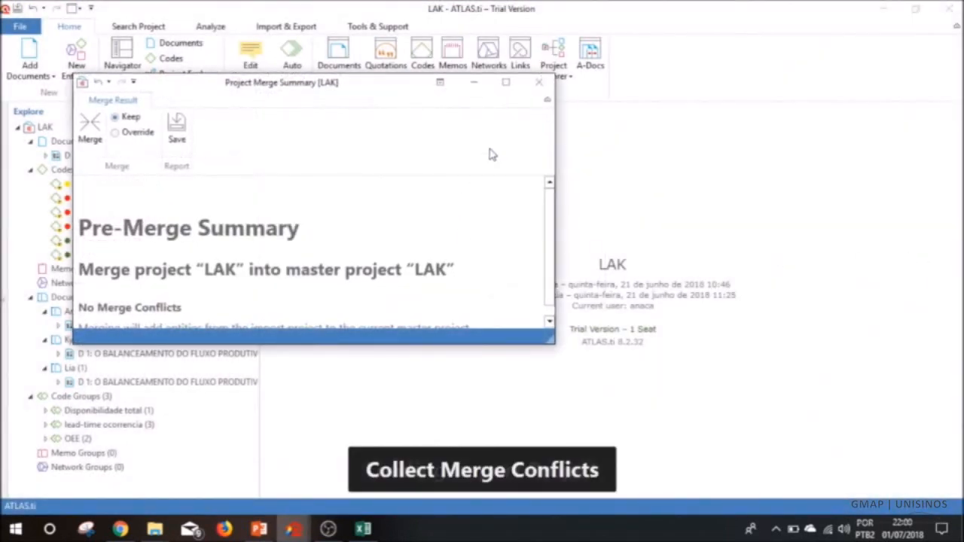
pyautogui.click(506, 83)
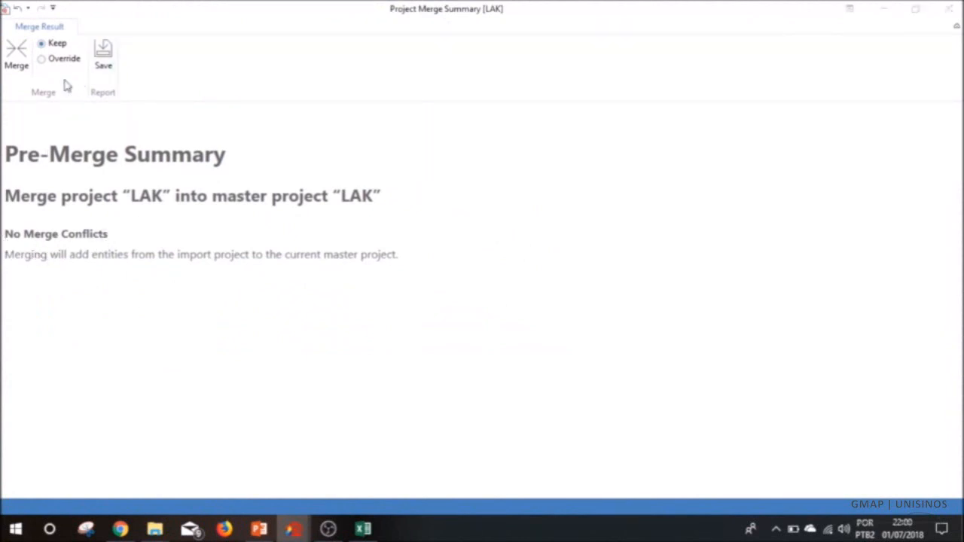
pyautogui.click(16, 59)
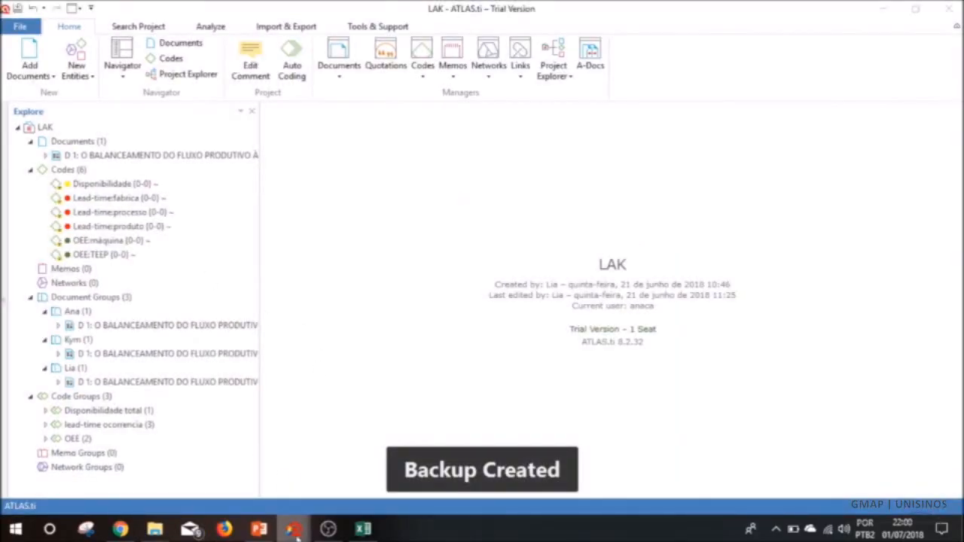
# Step: Review the third bundle's merge report and check the quotation count of the document in each document group
pyautogui.click(294, 531)
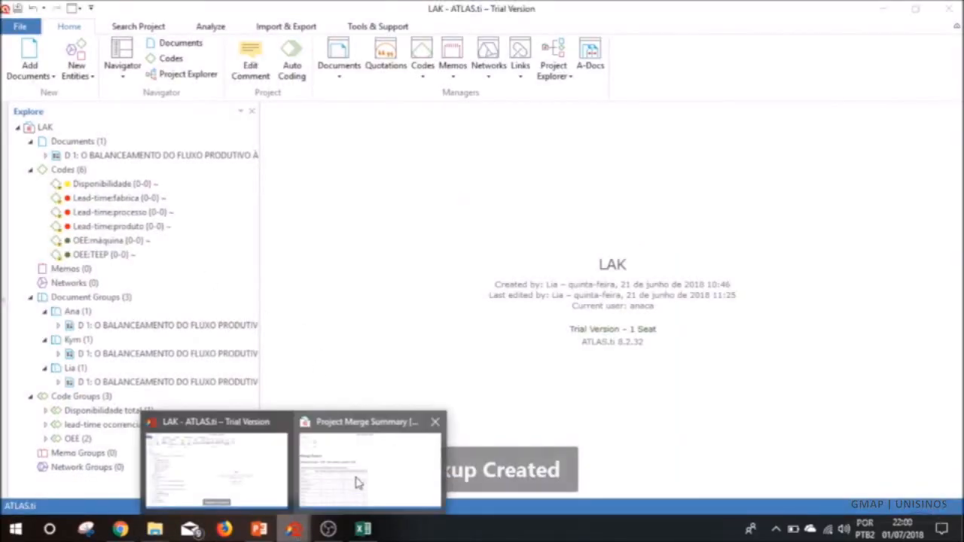
pyautogui.click(357, 477)
pyautogui.scroll(-5, 226, 301)
pyautogui.scroll(10, 194, 391)
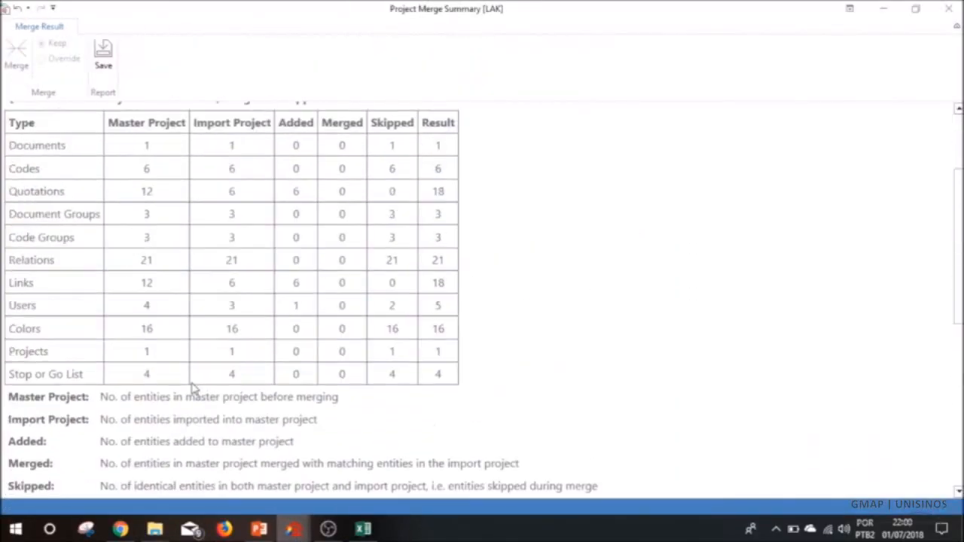
pyautogui.click(947, 9)
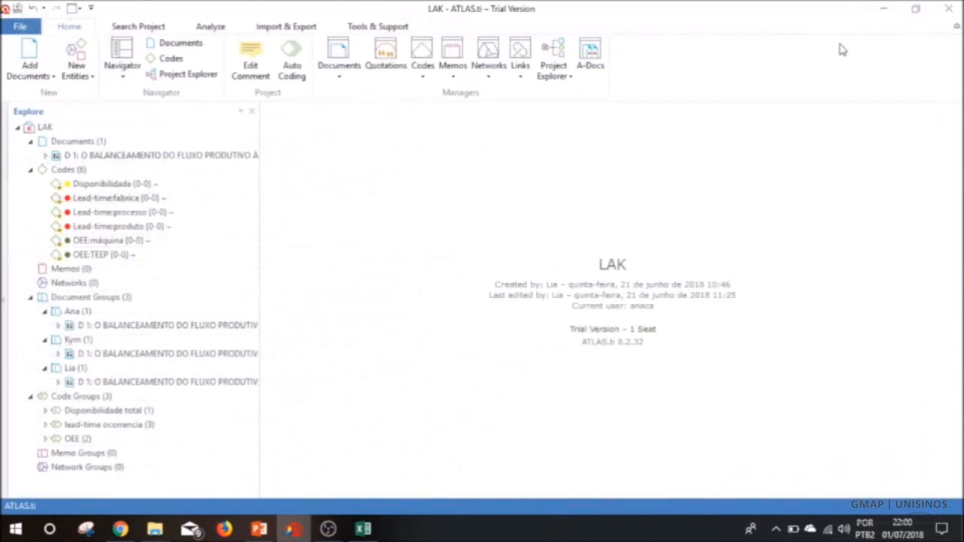
pyautogui.click(258, 240)
pyautogui.moveTo(261, 239); pyautogui.dragTo(725, 268)
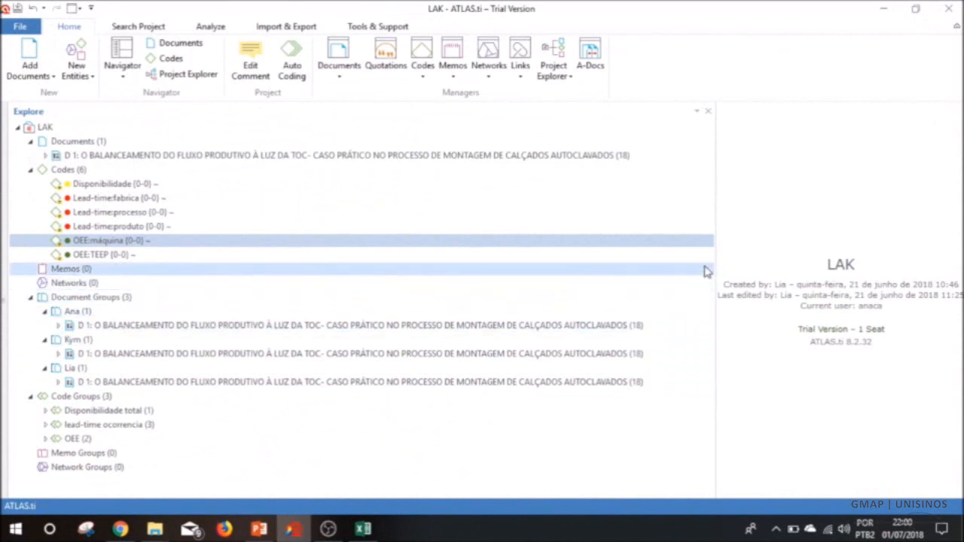
pyautogui.moveTo(714, 267); pyautogui.dragTo(201, 264)
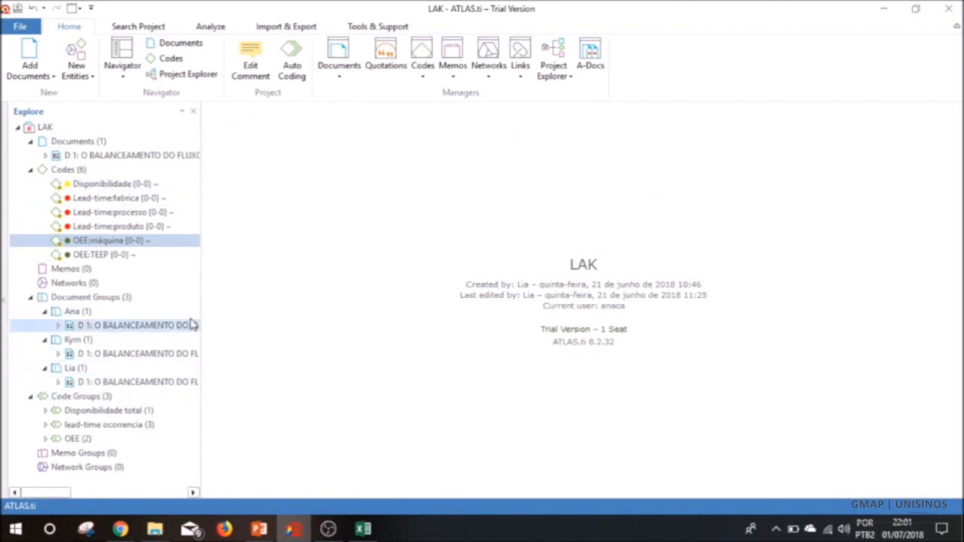
# Step: Enable Intercoder Mode for the merged LAK project
pyautogui.click(208, 33)
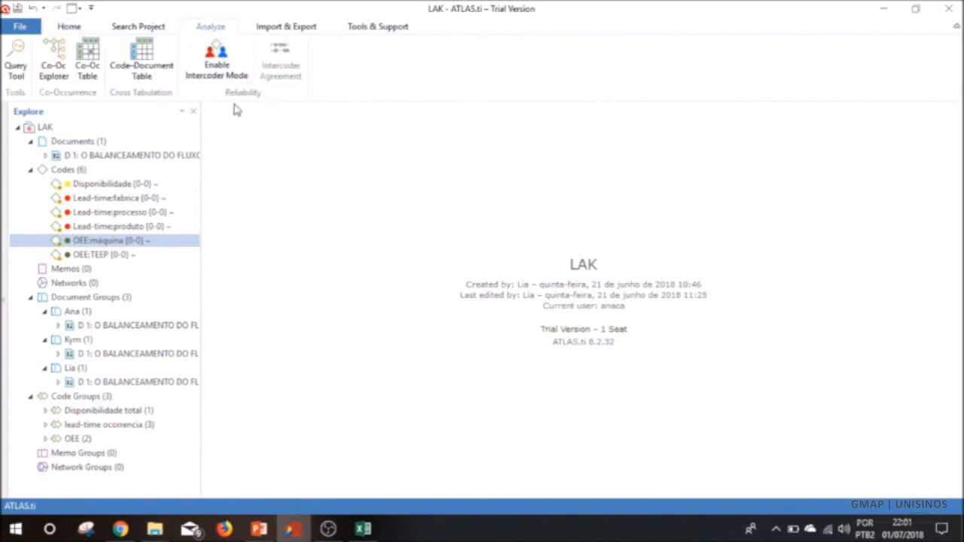
pyautogui.click(218, 68)
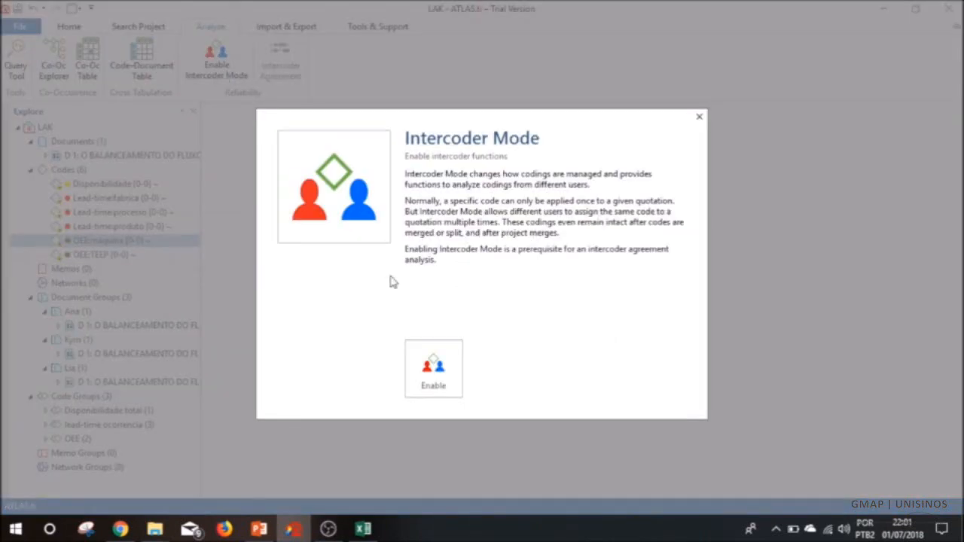
pyautogui.click(432, 360)
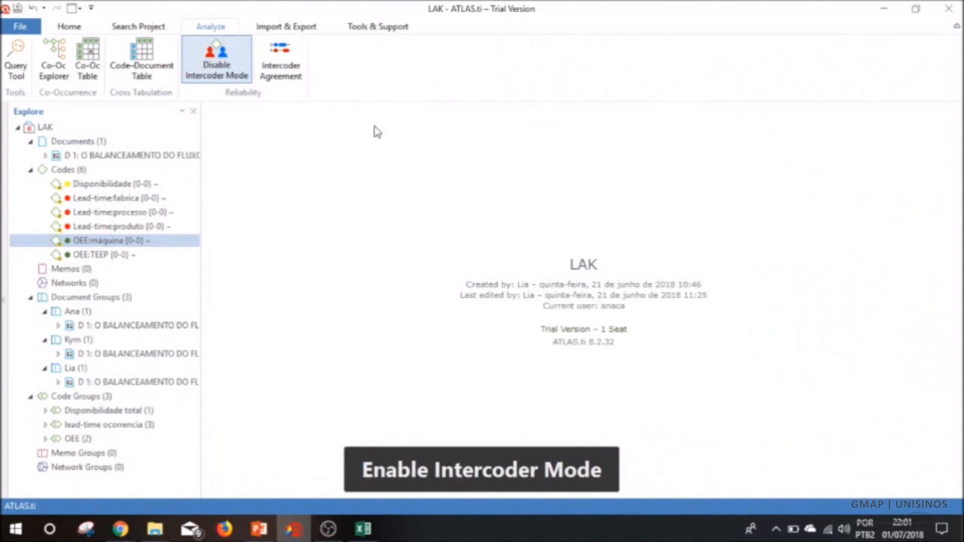
# Step: Start an Intercoder Agreement analysis and add the second, fourth and fifth listed users as its coders
pyautogui.click(293, 74)
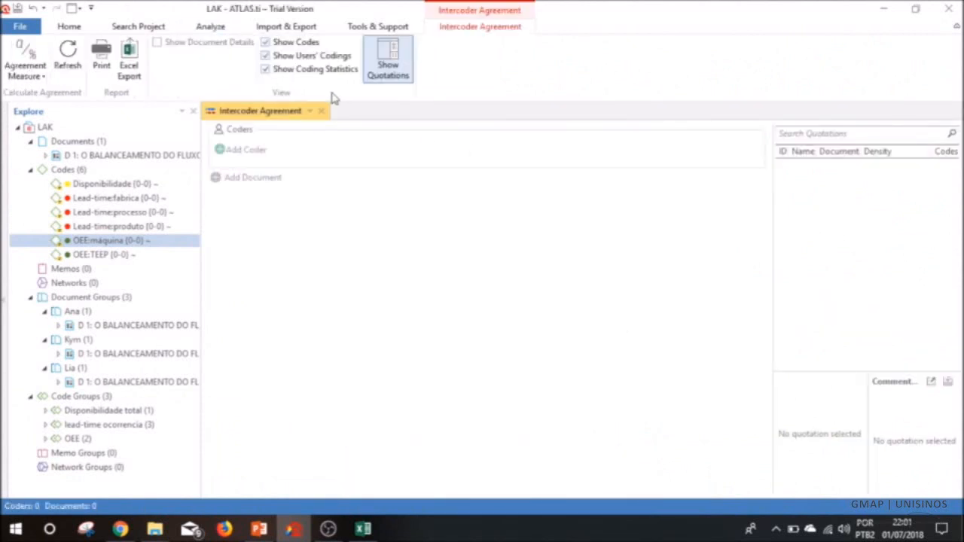
pyautogui.click(226, 154)
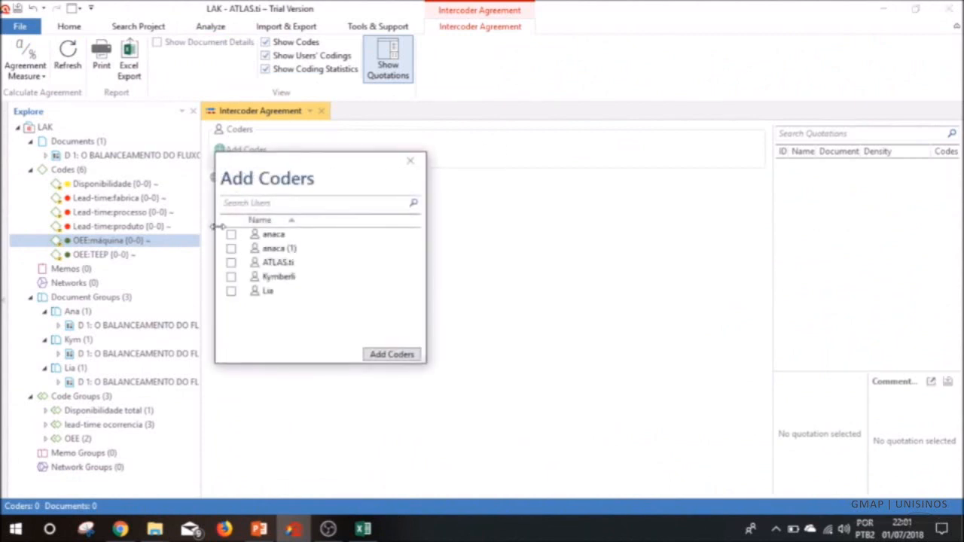
pyautogui.click(231, 276)
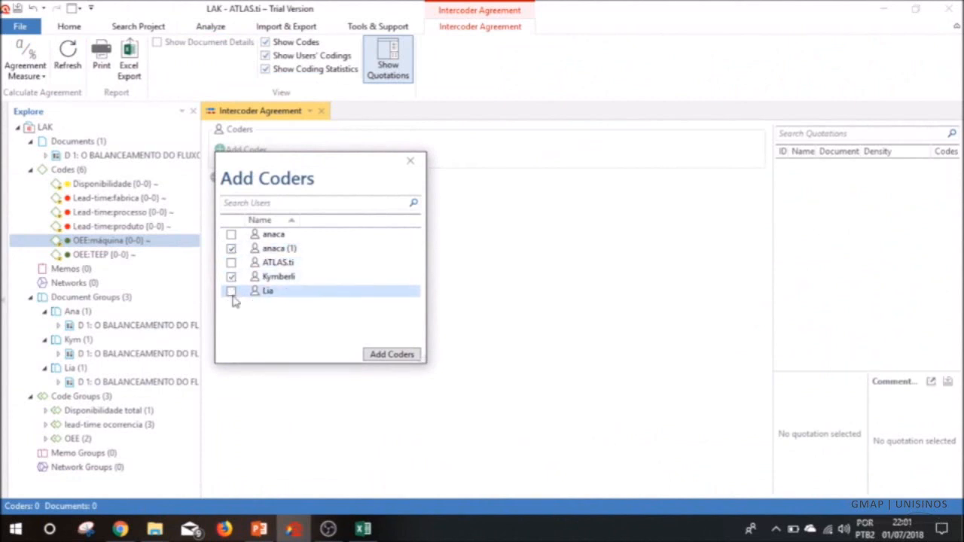
pyautogui.click(392, 355)
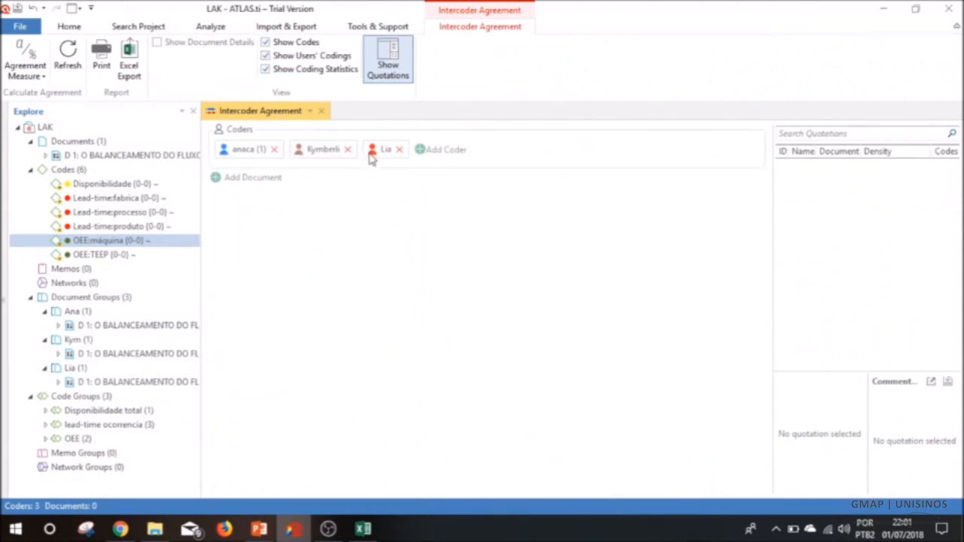
# Step: Add document D 1, O BALANCEAMENTO DO FLUXO PRODUTIVO, to the intercoder agreement analysis
pyautogui.click(216, 179)
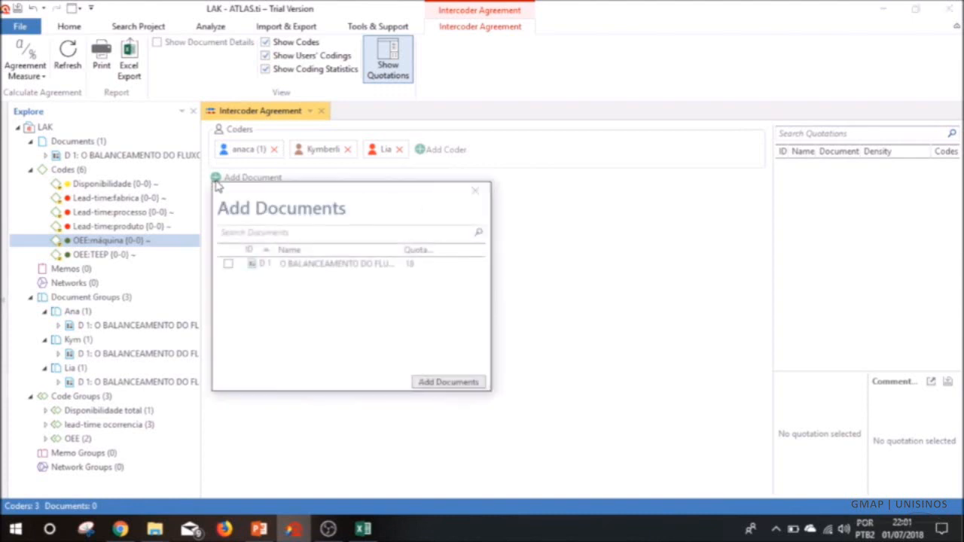
pyautogui.click(227, 264)
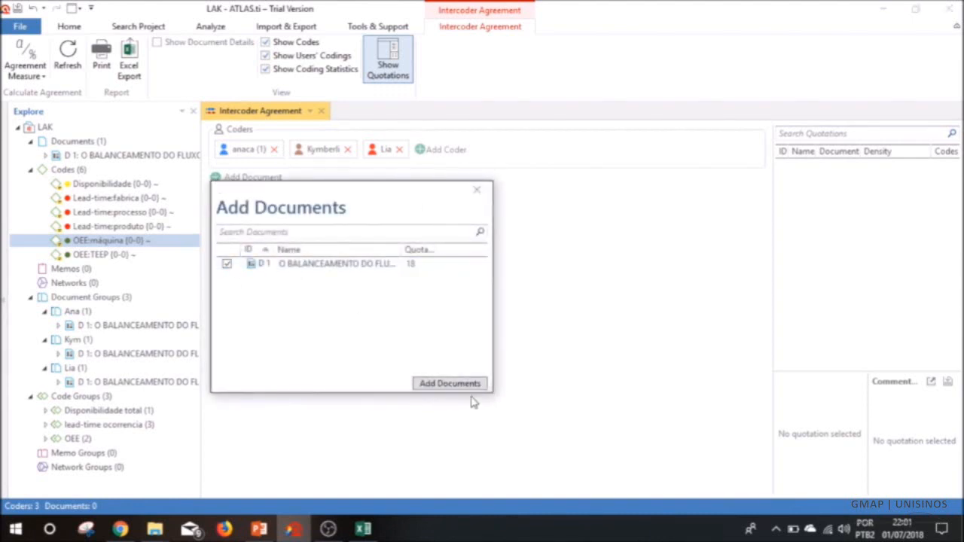
pyautogui.click(445, 384)
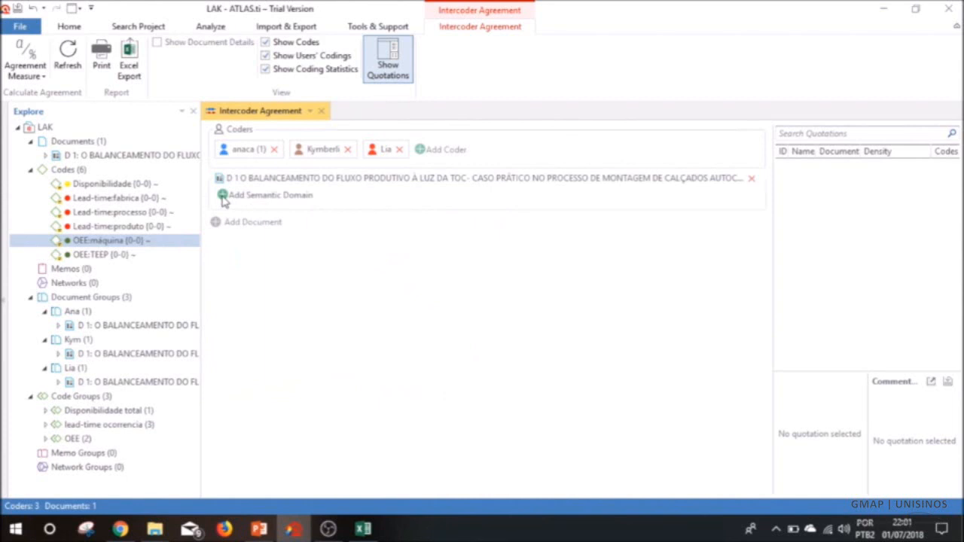
# Step: Add a first semantic domain under the document with the code Disponibilidade and check the coding statistics per coder
pyautogui.click(223, 197)
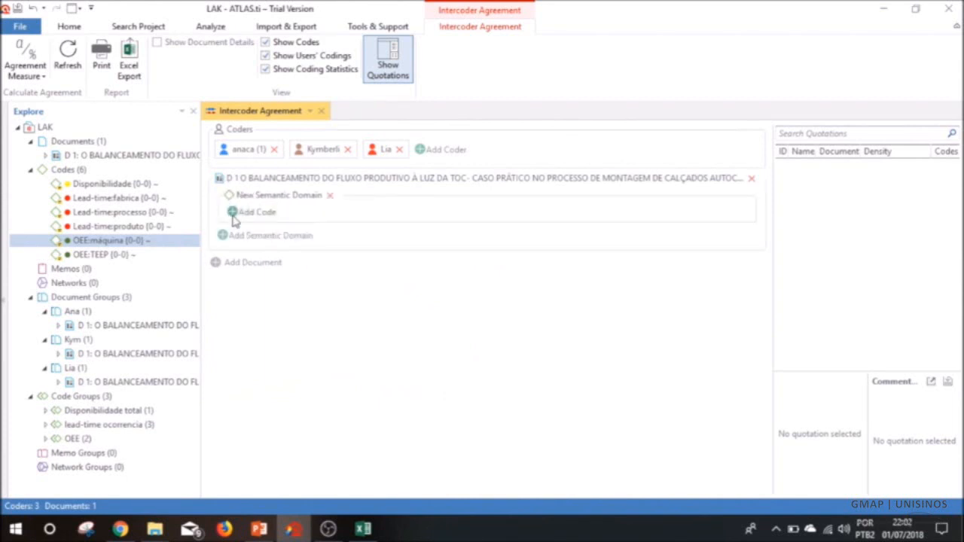
pyautogui.click(235, 212)
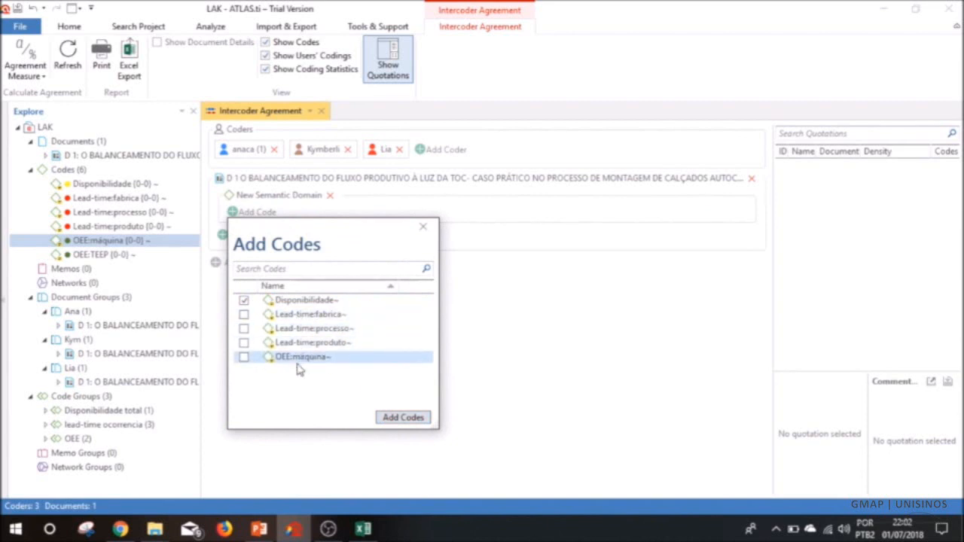
pyautogui.click(403, 419)
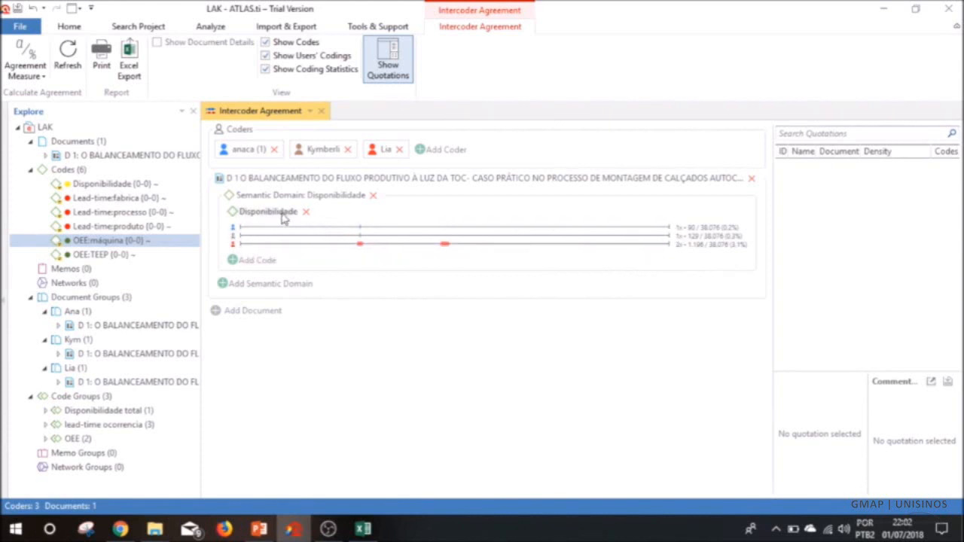
pyautogui.moveTo(694, 229)
pyautogui.moveTo(697, 241)
pyautogui.moveTo(748, 253)
# Step: Add a second semantic domain containing the code Lead-time:fabrica and check its coding statistics per coder
pyautogui.click(223, 284)
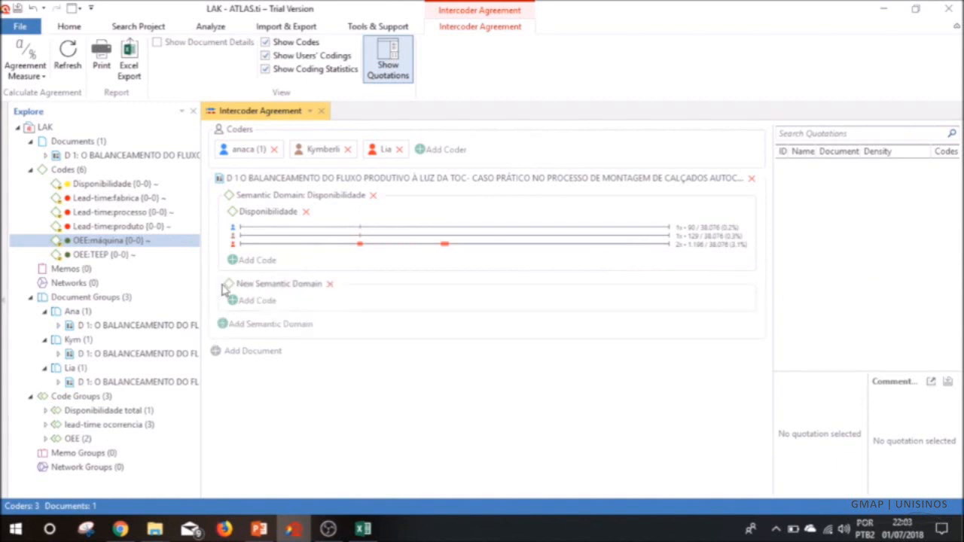
pyautogui.click(230, 301)
pyautogui.click(243, 389)
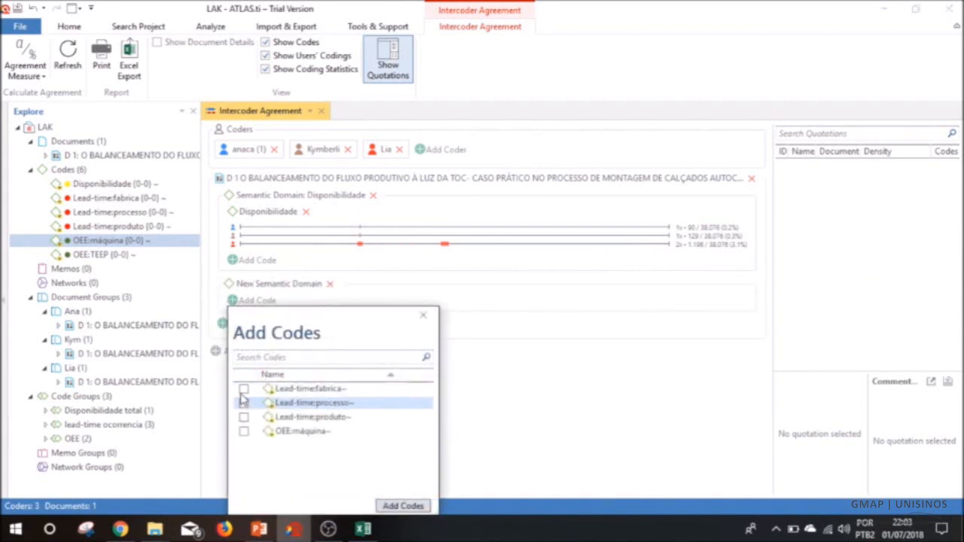
pyautogui.click(407, 507)
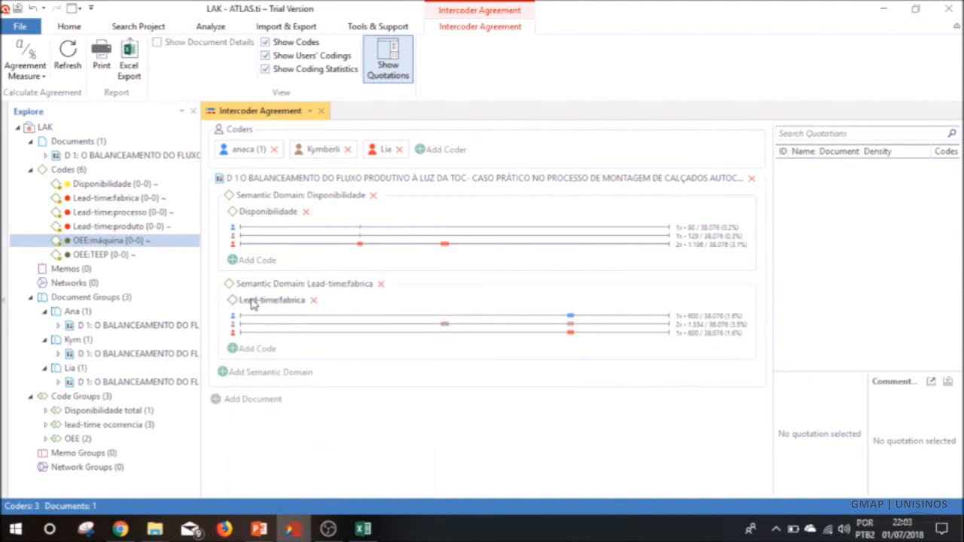
pyautogui.moveTo(680, 339)
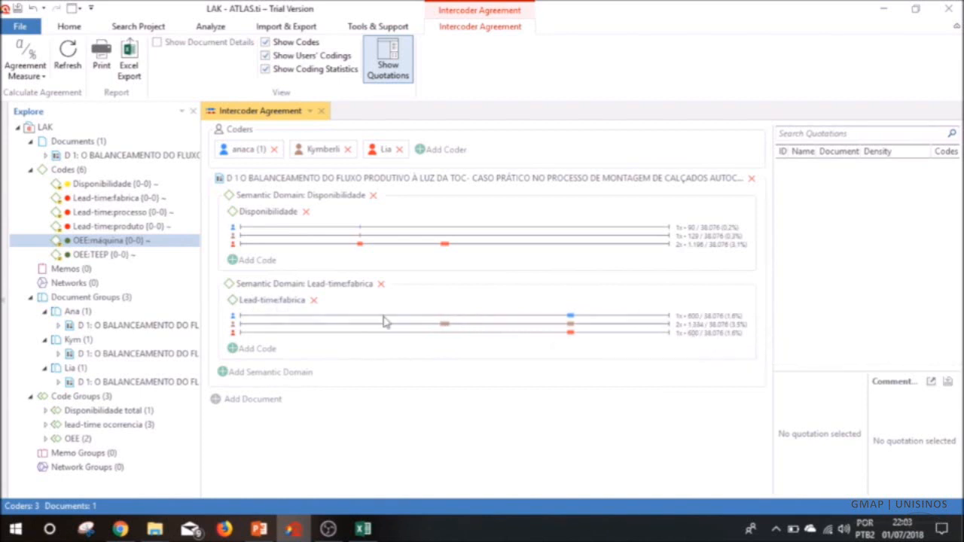
# Step: Add a third semantic domain containing the code Lead-time:processo
pyautogui.click(224, 373)
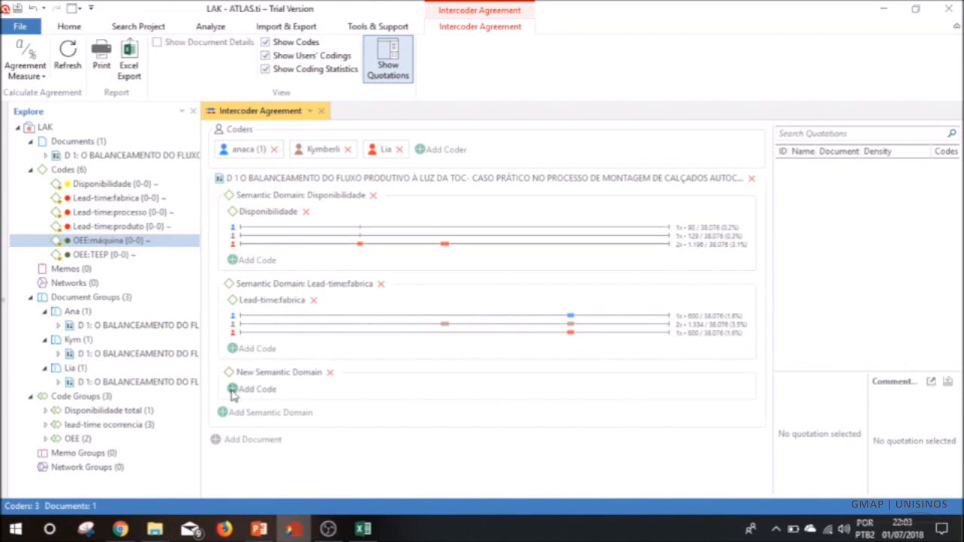
pyautogui.click(235, 390)
pyautogui.click(243, 385)
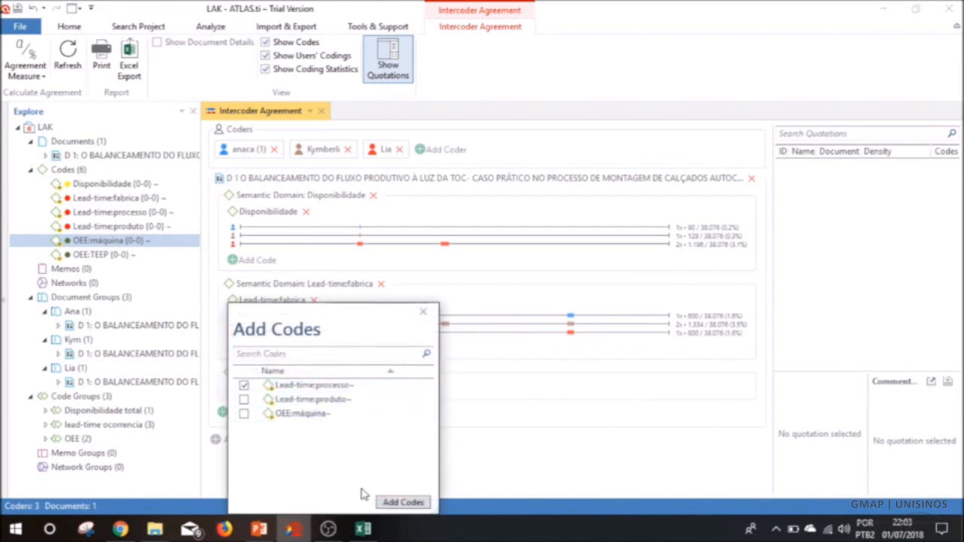
pyautogui.click(403, 502)
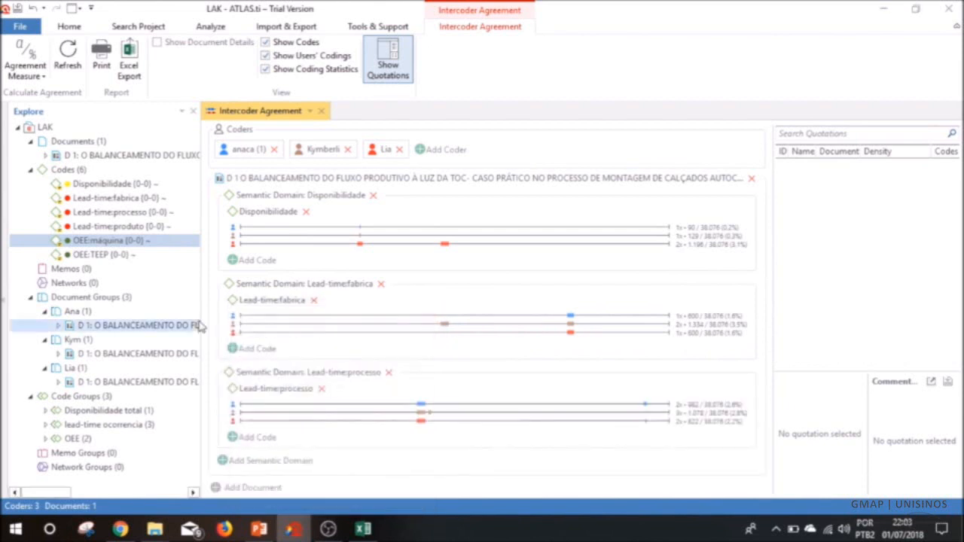
# Step: Add a fourth semantic domain containing the code Lead-time:produto
pyautogui.click(223, 461)
pyautogui.click(231, 438)
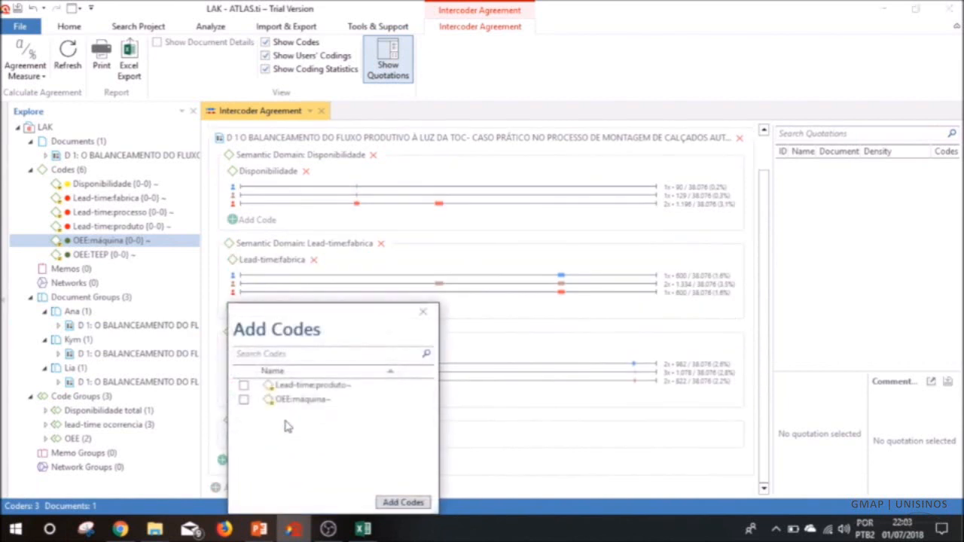
pyautogui.click(243, 385)
pyautogui.click(403, 502)
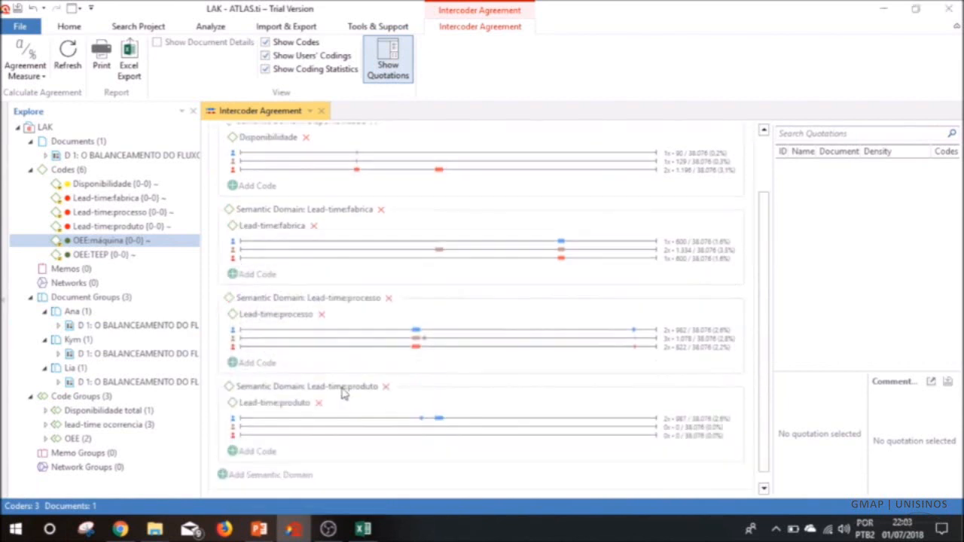
# Step: Add a fifth semantic domain containing the code OEE:máquina
pyautogui.click(224, 461)
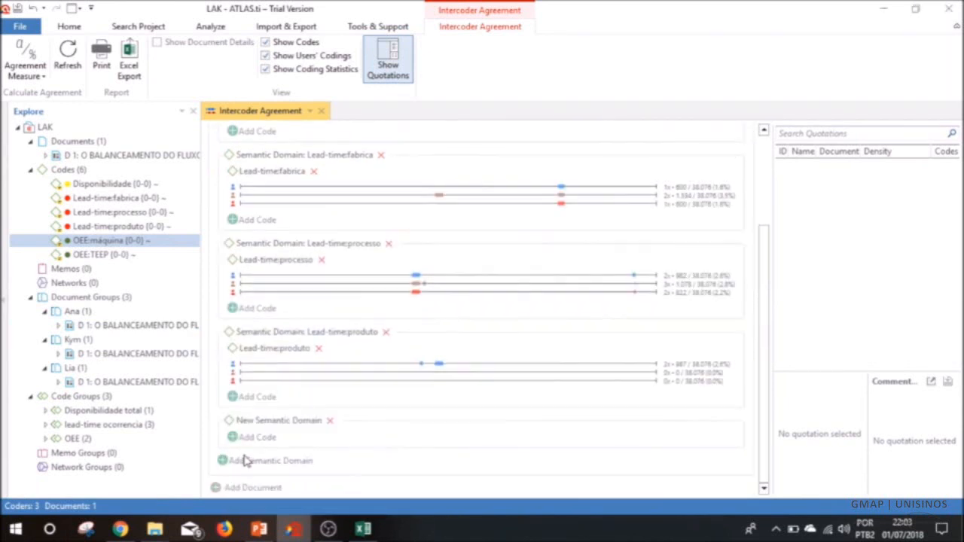
pyautogui.click(233, 437)
pyautogui.click(243, 385)
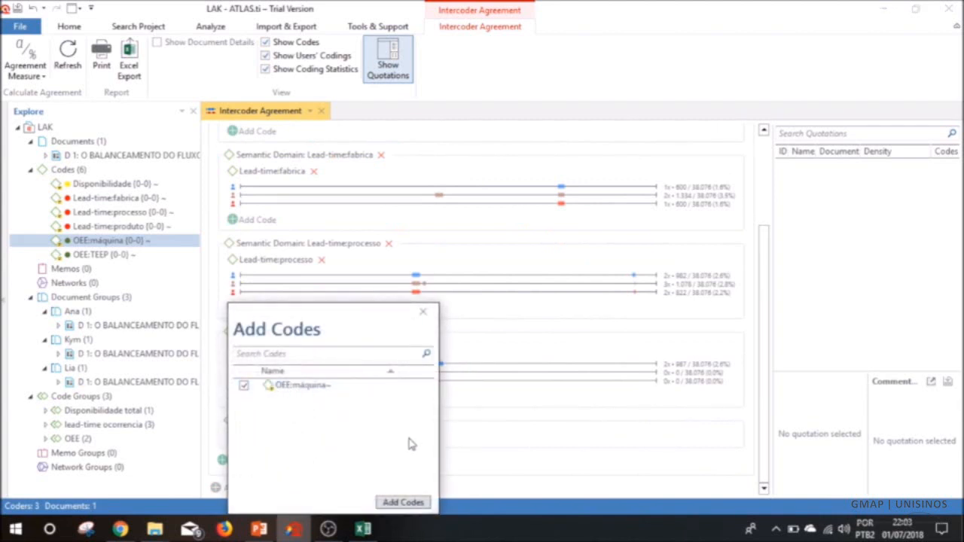
pyautogui.click(403, 503)
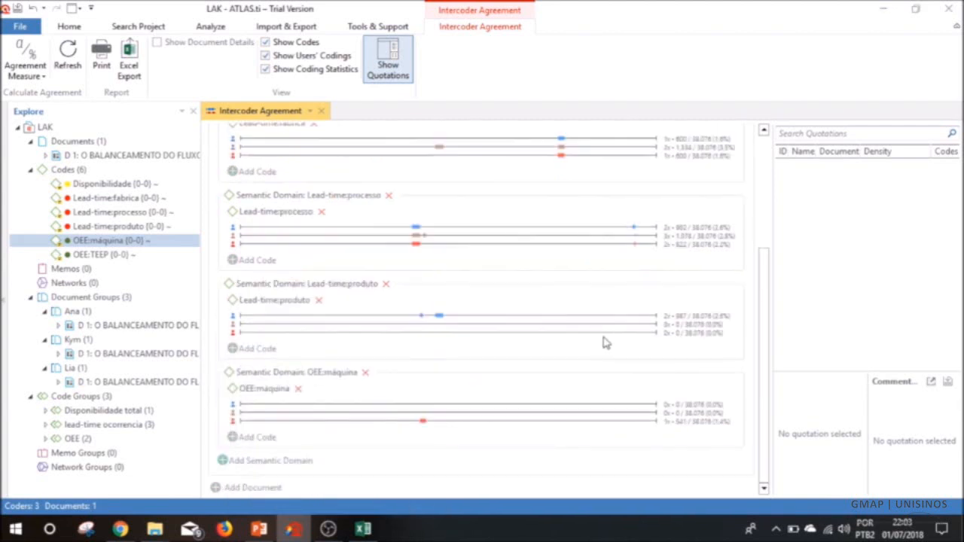
# Step: Calculate the Simple Percent Agreement and review the result of each semantic domain and of the whole document
pyautogui.scroll(5, 607, 364)
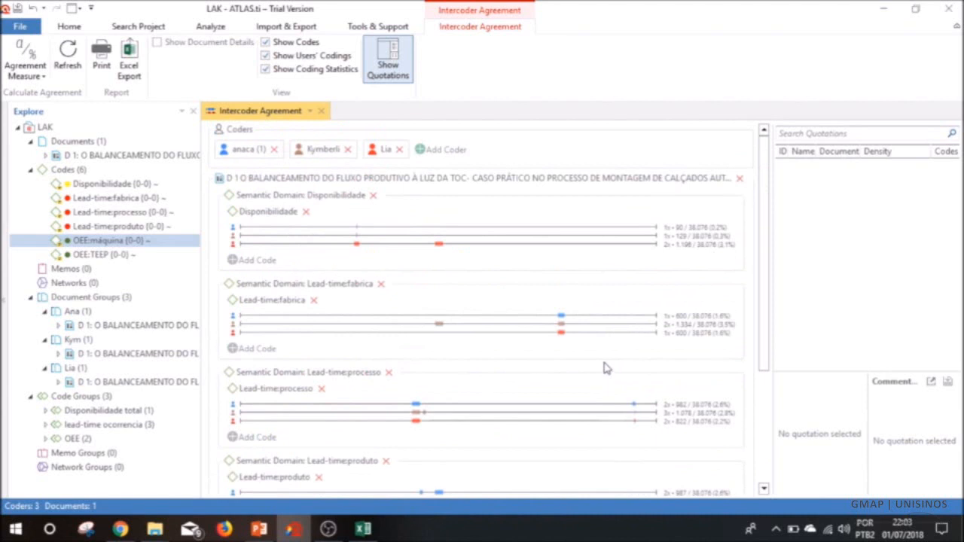
pyautogui.scroll(-5, 607, 368)
pyautogui.scroll(5, 608, 368)
pyautogui.click(43, 76)
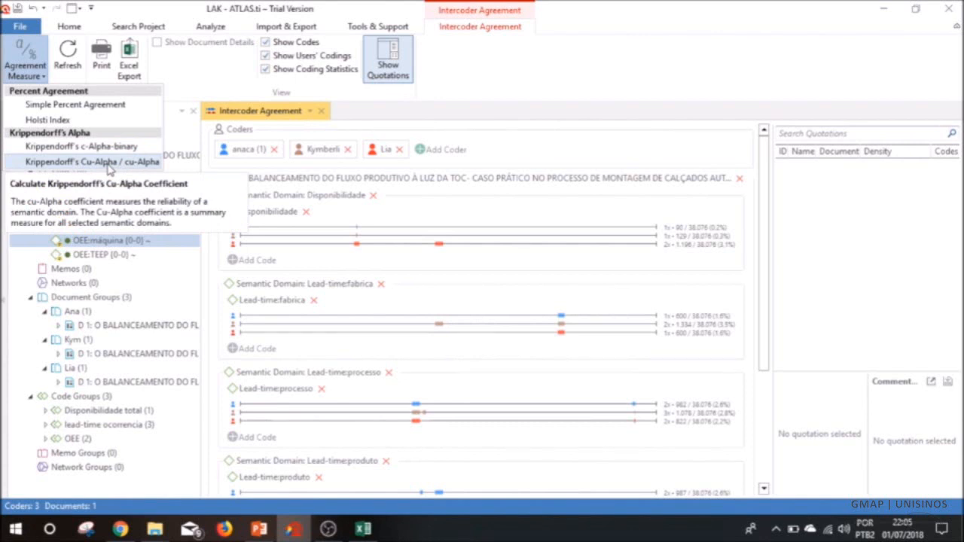
pyautogui.click(130, 111)
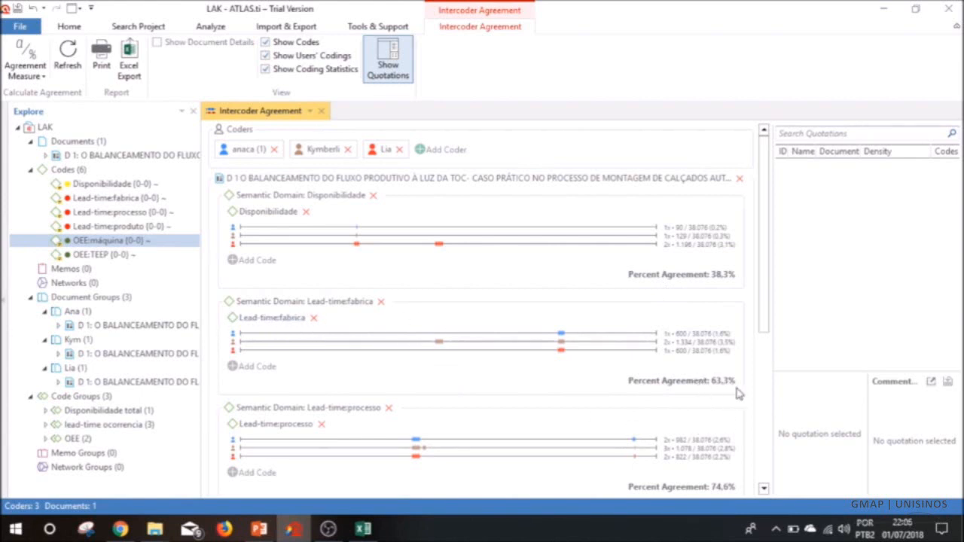
pyautogui.scroll(-1, 712, 392)
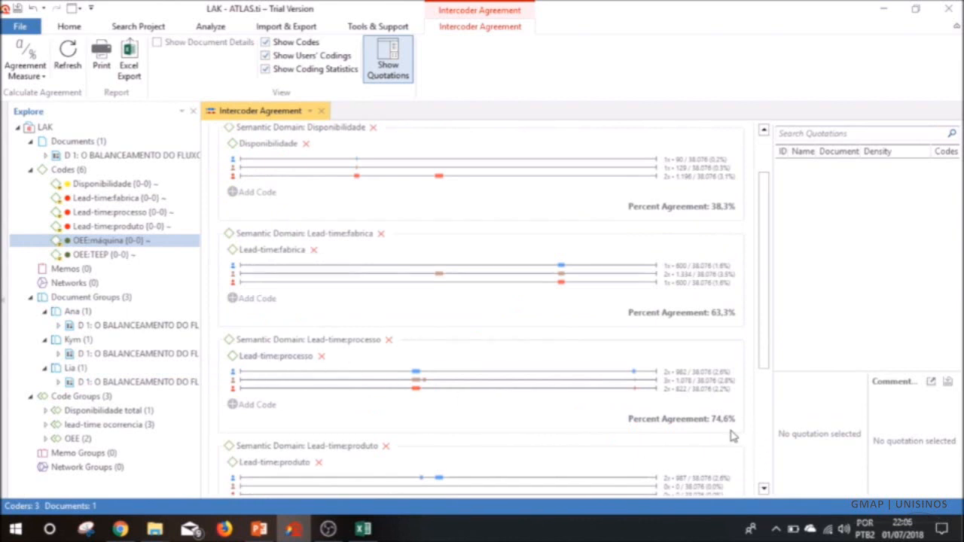
pyautogui.scroll(-1, 736, 431)
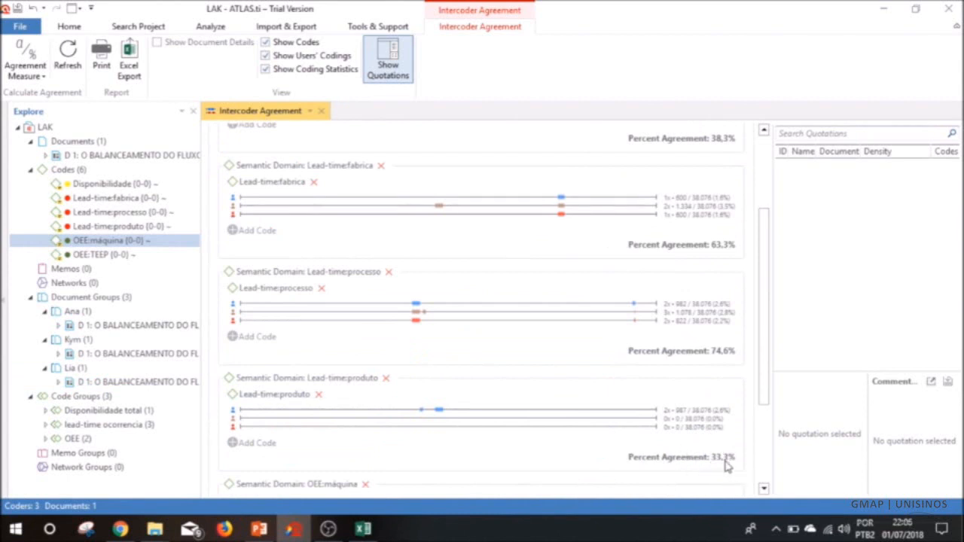
pyautogui.scroll(-2, 729, 441)
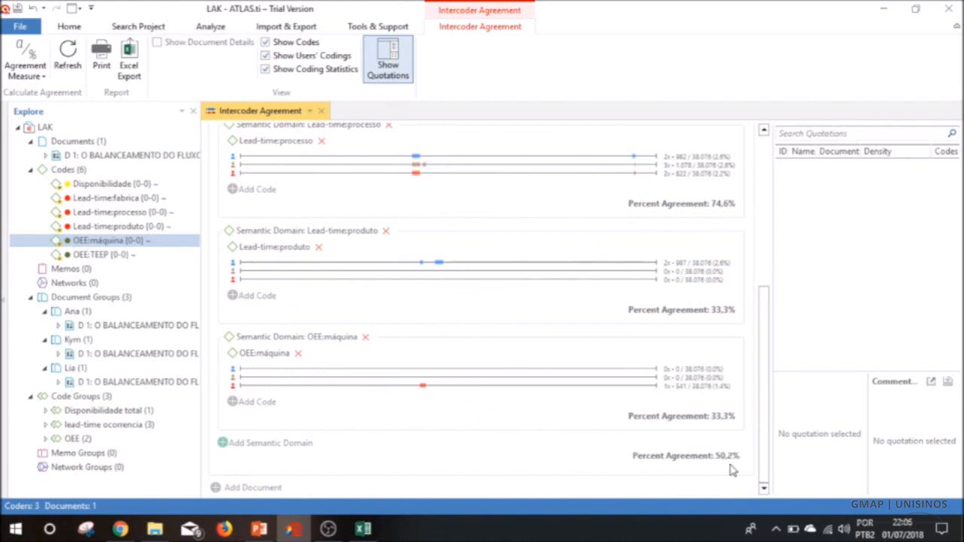
pyautogui.scroll(5, 725, 470)
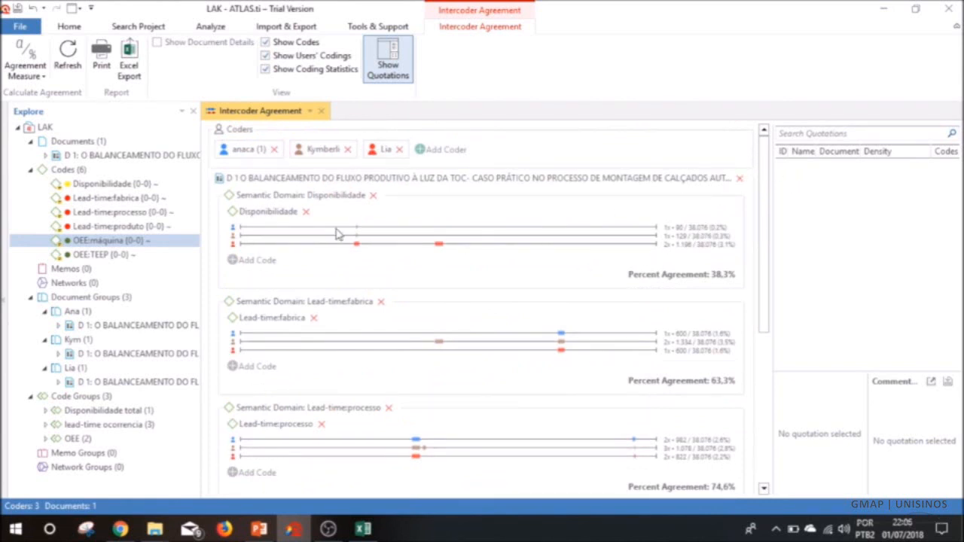
# Step: List the quotations of the code Disponibilidade, widen the quotation list, and go through quotations 1:3, 1:6, 1:9 and 1:15
pyautogui.click(270, 213)
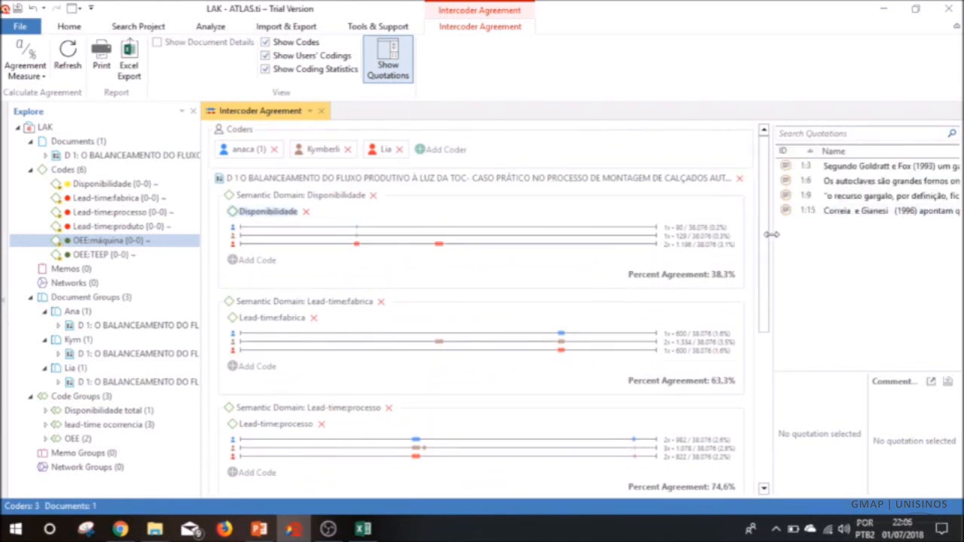
pyautogui.moveTo(770, 236); pyautogui.dragTo(671, 236)
pyautogui.click(710, 167)
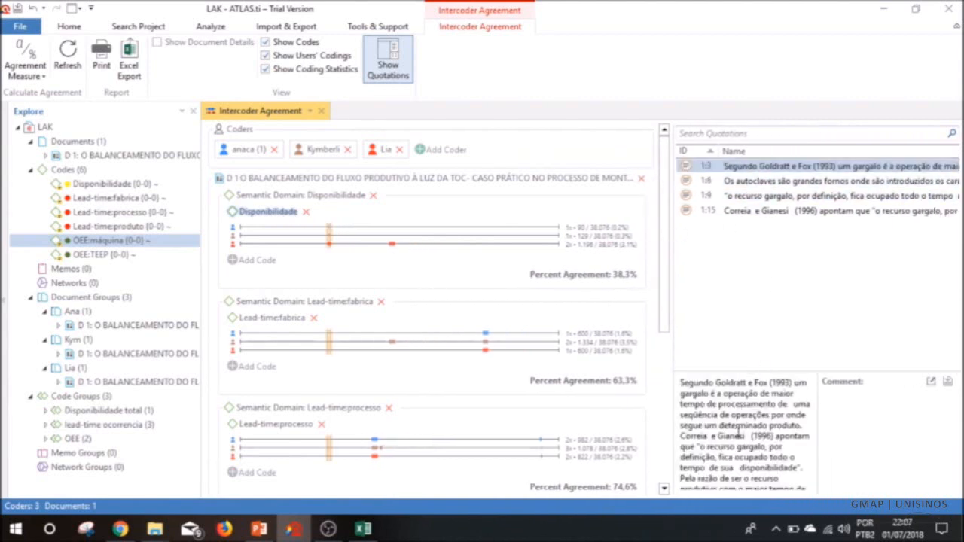
pyautogui.scroll(-3, 739, 433)
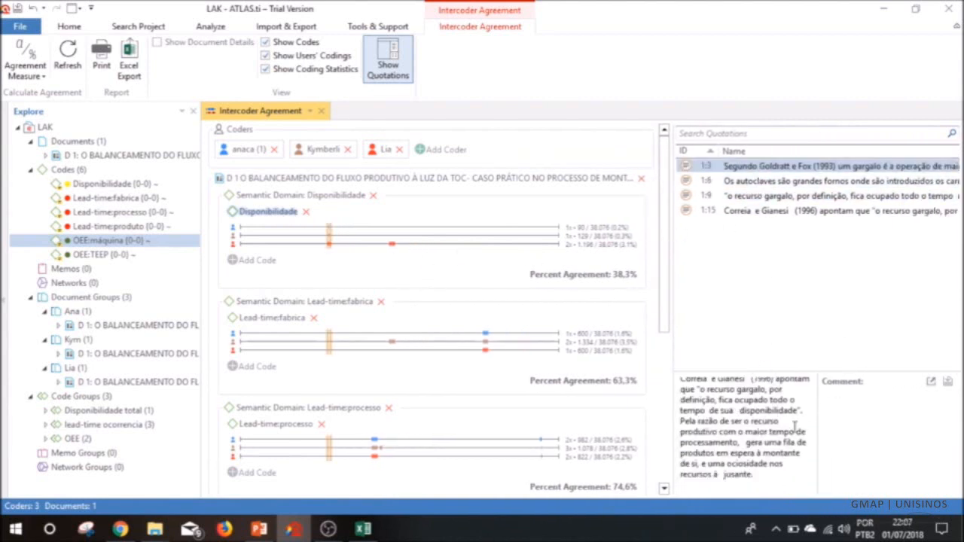
pyautogui.click(766, 183)
pyautogui.click(767, 196)
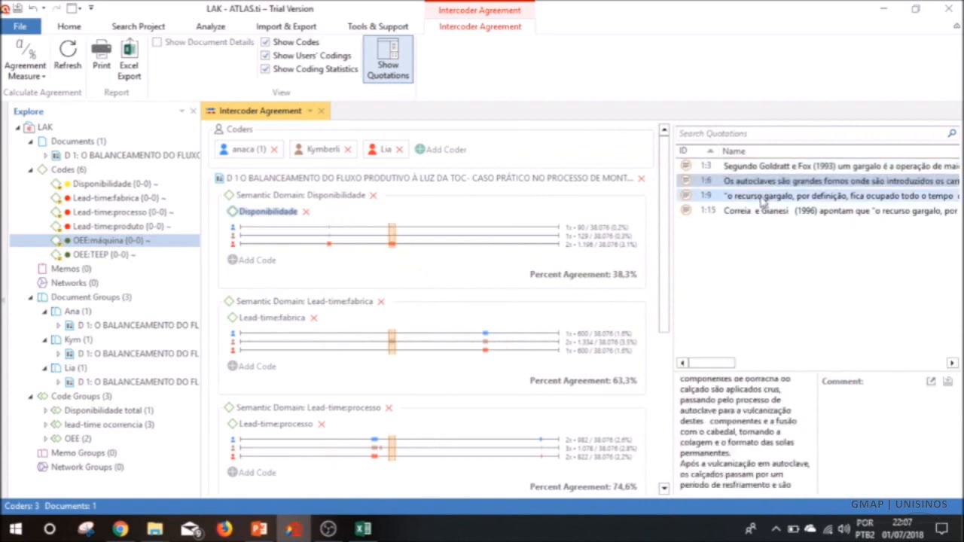
pyautogui.click(762, 211)
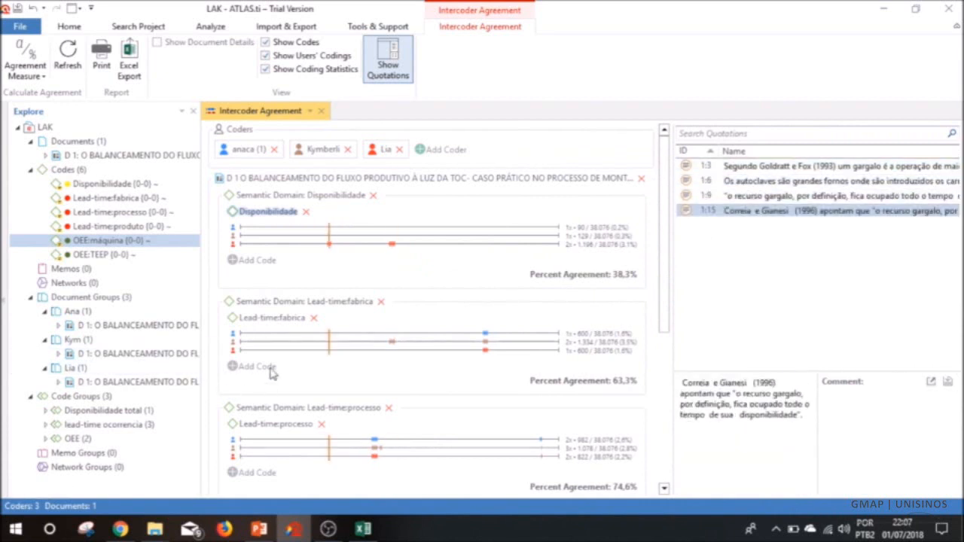
# Step: List the quotations of the code Lead-time:fabrica and go through quotations 1:1, 1:7, 1:13 and 1:18
pyautogui.click(256, 319)
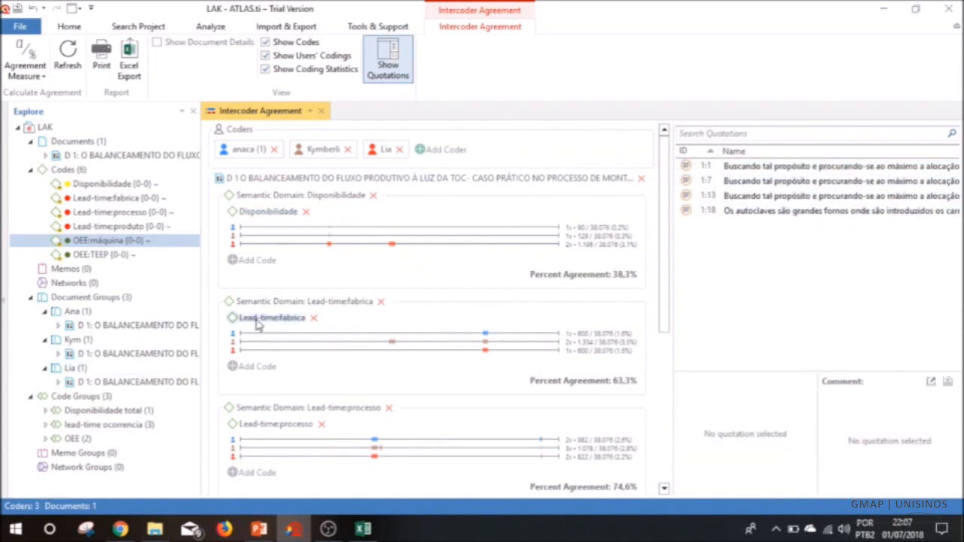
pyautogui.click(747, 170)
pyautogui.click(746, 181)
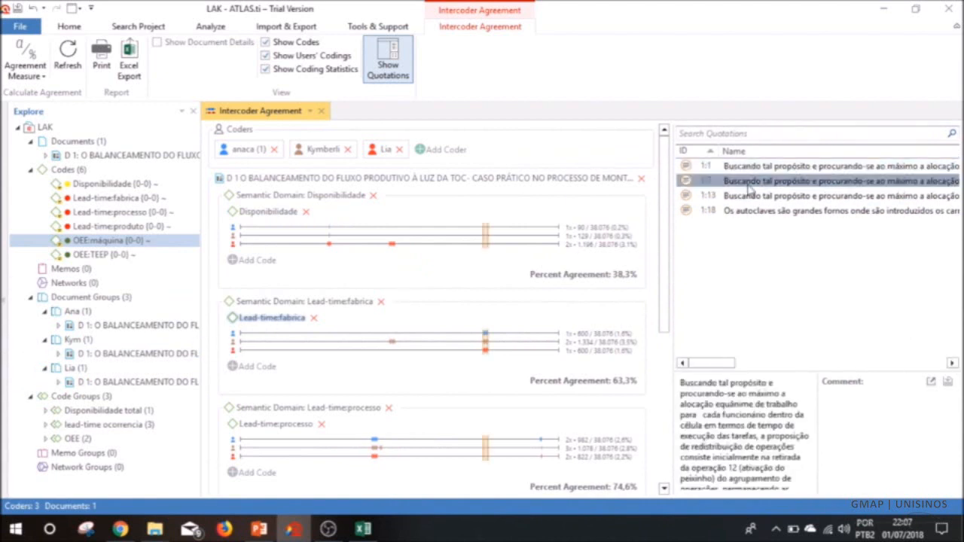
pyautogui.click(745, 196)
pyautogui.click(750, 211)
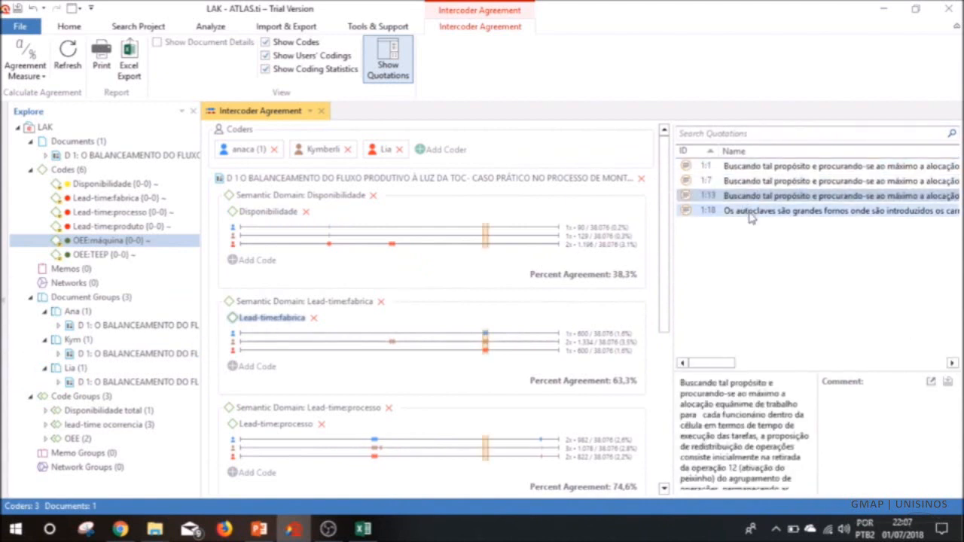
# Step: List the quotations of the code Lead-time:processo and check the percent agreement of the remaining semantic domains
pyautogui.click(251, 426)
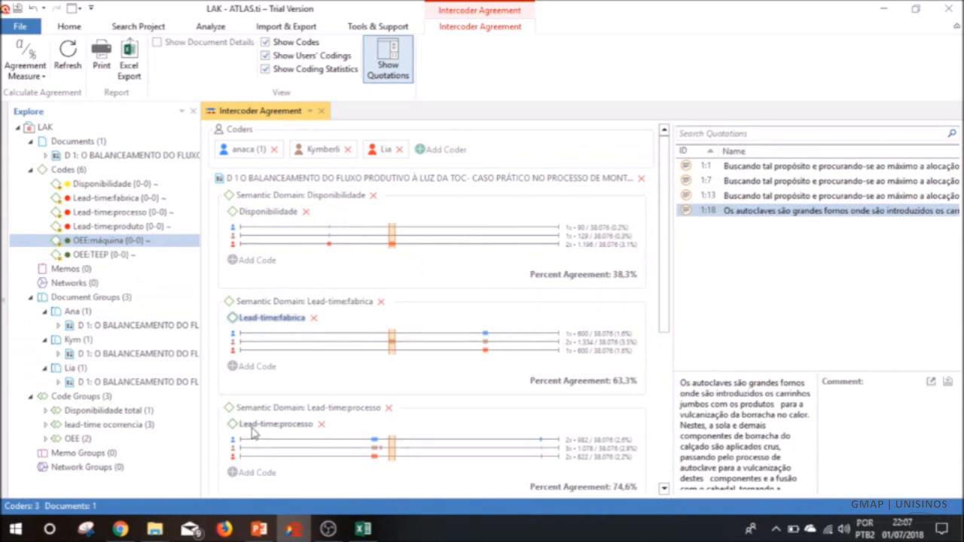
pyautogui.scroll(-3, 452, 426)
pyautogui.scroll(-2, 454, 455)
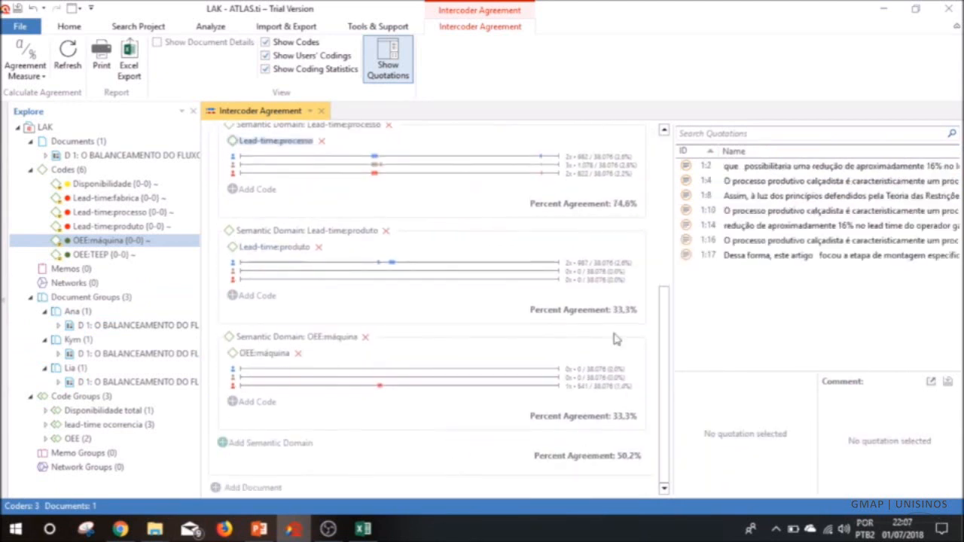
# Step: Narrow the quotation list and export the intercoder agreement results to an Excel file named LAK in the Atlas folder, viewing it maximized
pyautogui.moveTo(670, 271); pyautogui.dragTo(768, 269)
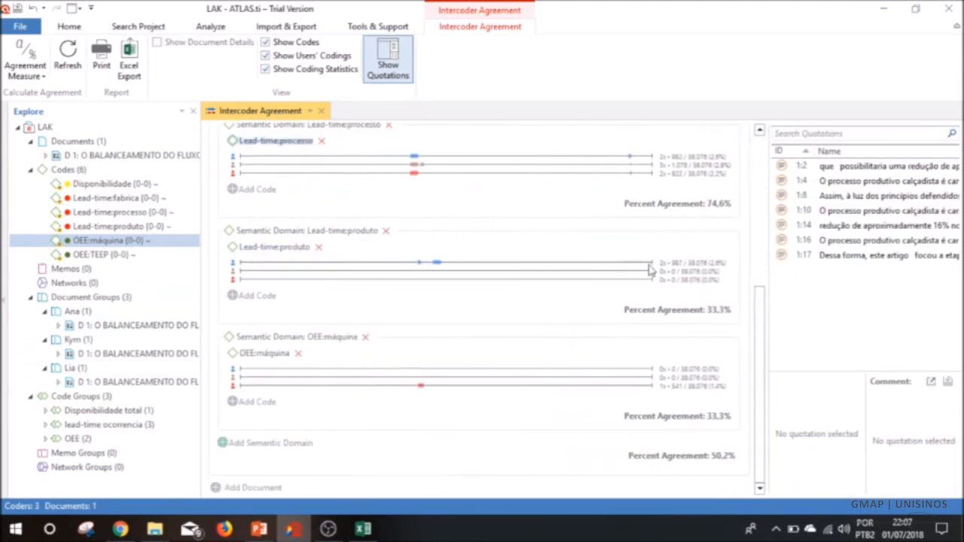
pyautogui.scroll(5, 459, 267)
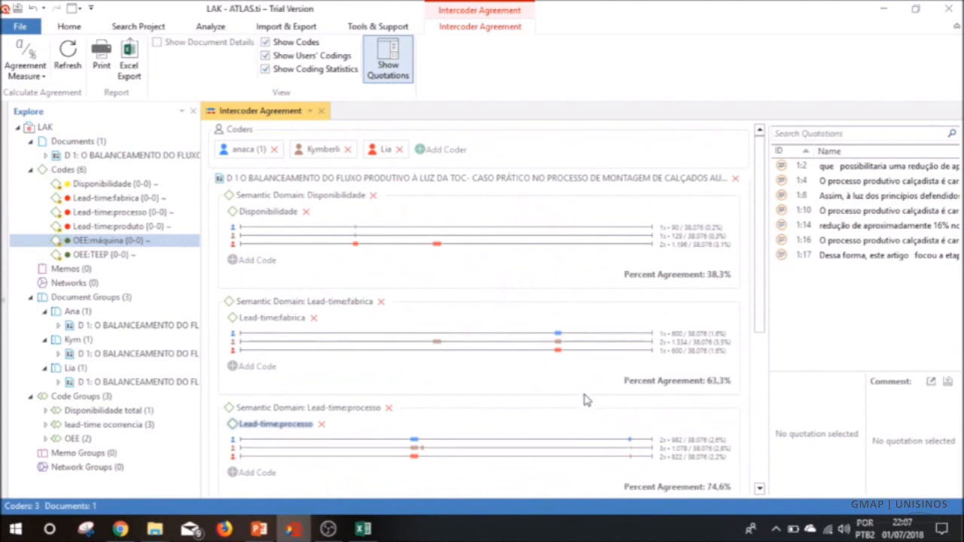
pyautogui.click(134, 66)
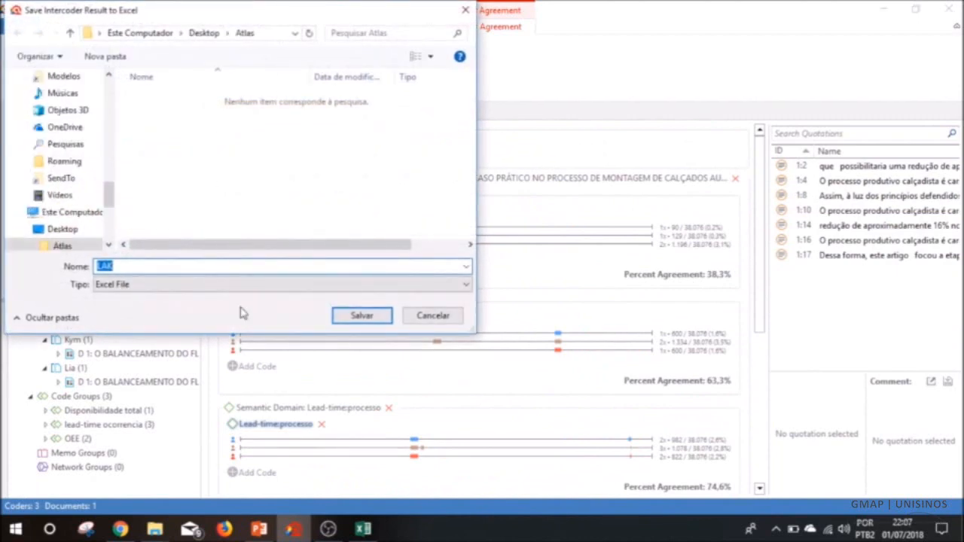
pyautogui.click(364, 320)
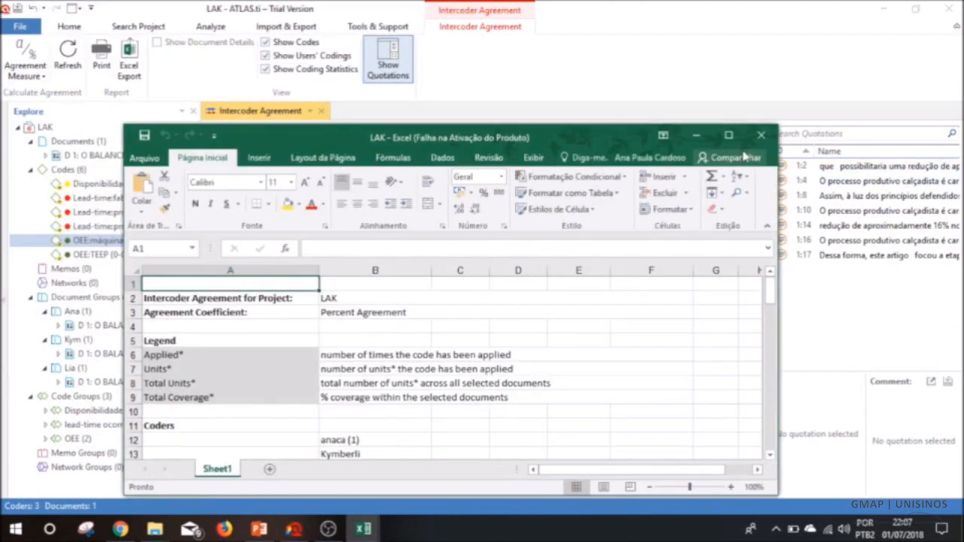
pyautogui.click(729, 135)
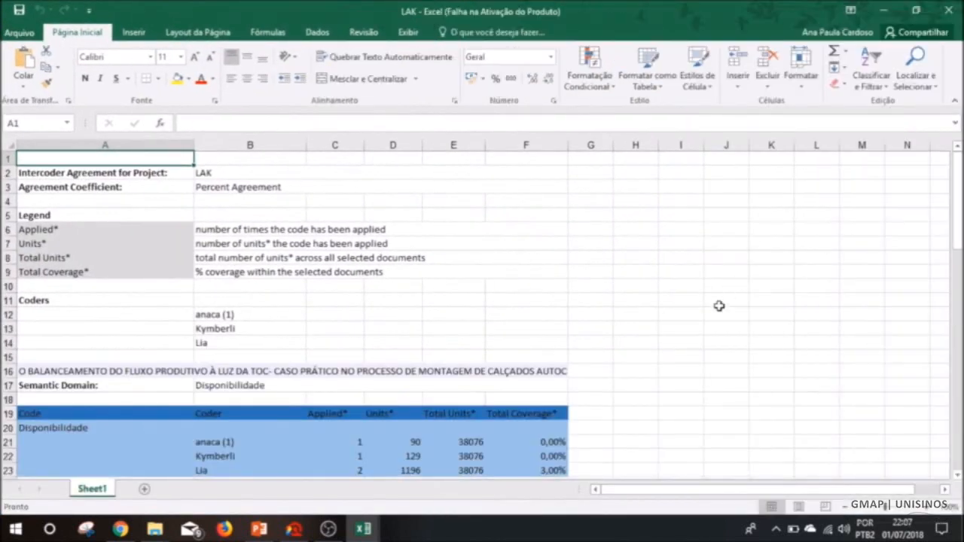
# Step: Review the exported sheet's legend, the list of coders, the document title and the code Disponibilidade
pyautogui.click(712, 290)
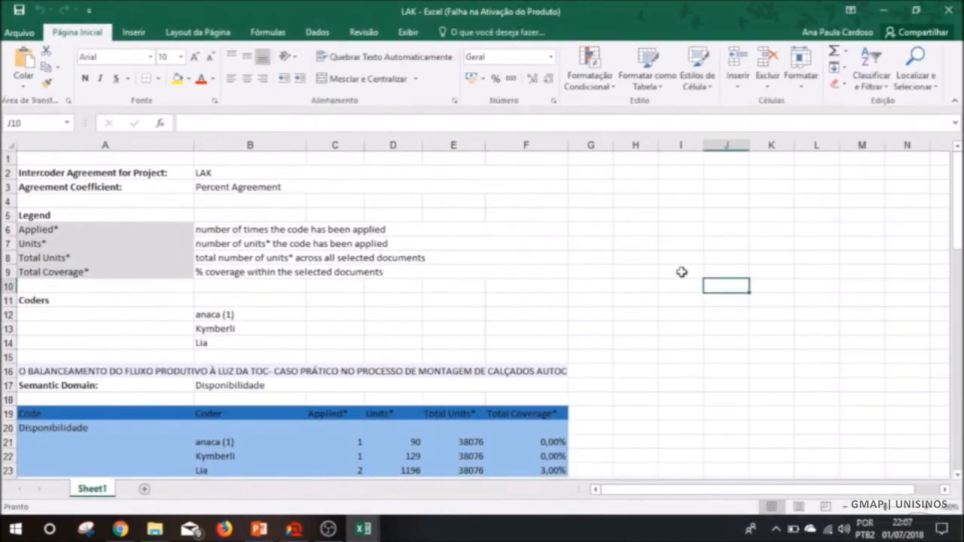
pyautogui.click(681, 272)
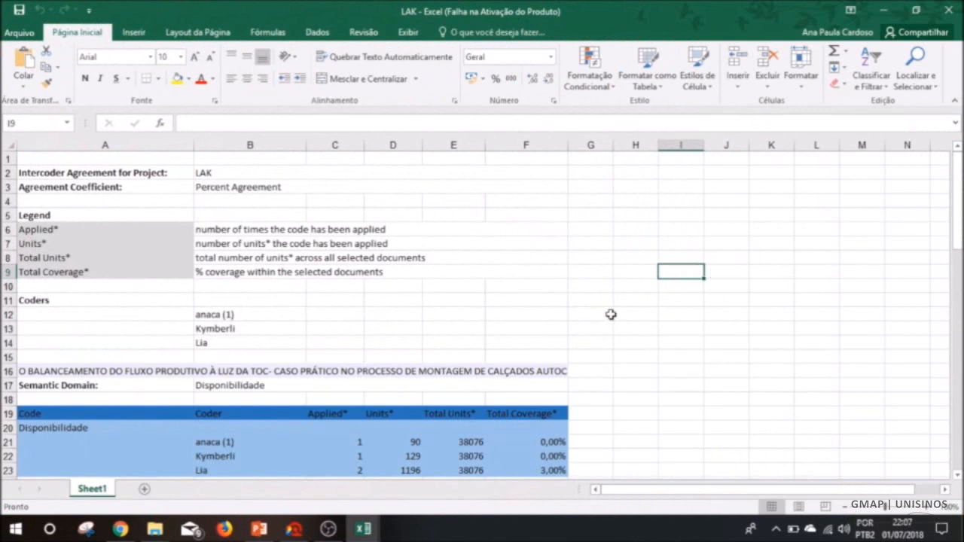
pyautogui.scroll(-1, 611, 314)
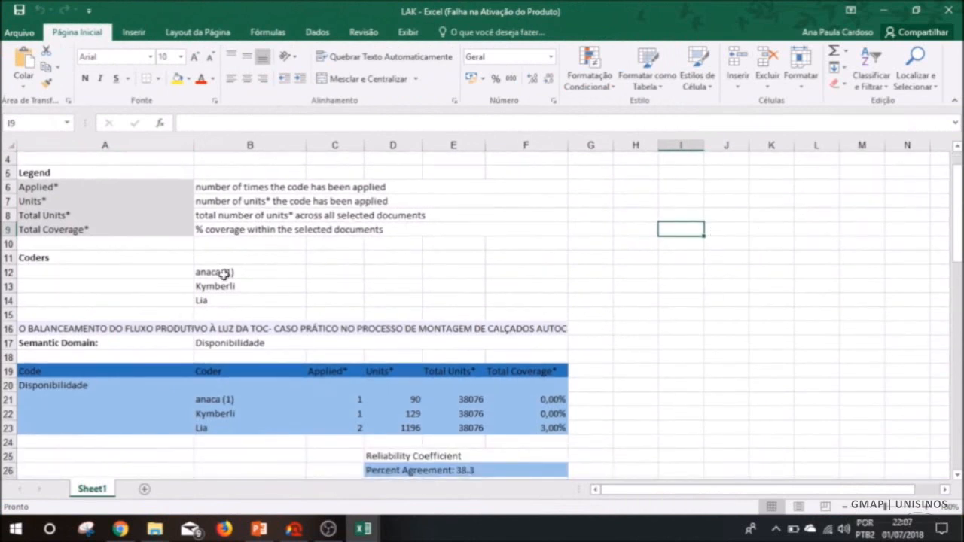
pyautogui.click(240, 272)
pyautogui.keyDown('shift'); pyautogui.click(226, 301); pyautogui.keyUp('shift')
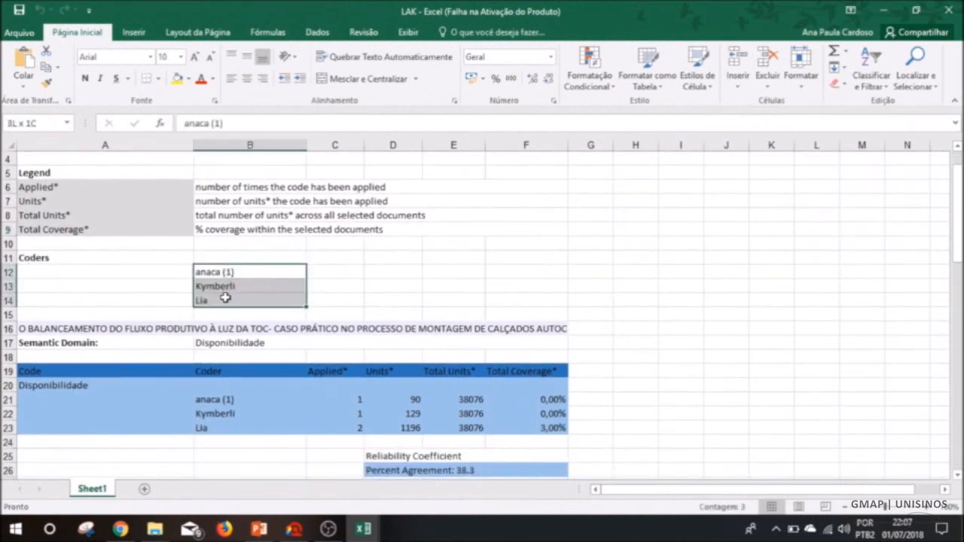
pyautogui.click(27, 326)
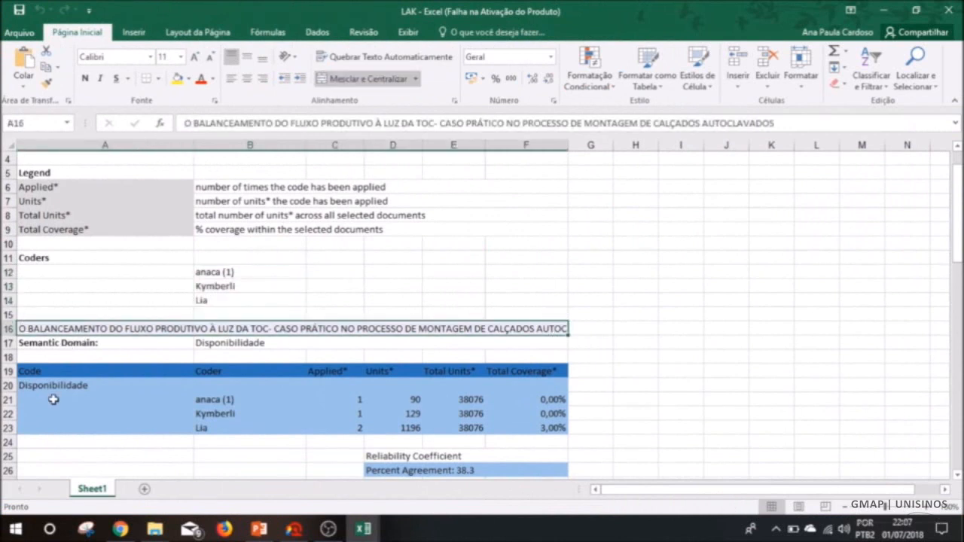
pyautogui.click(26, 389)
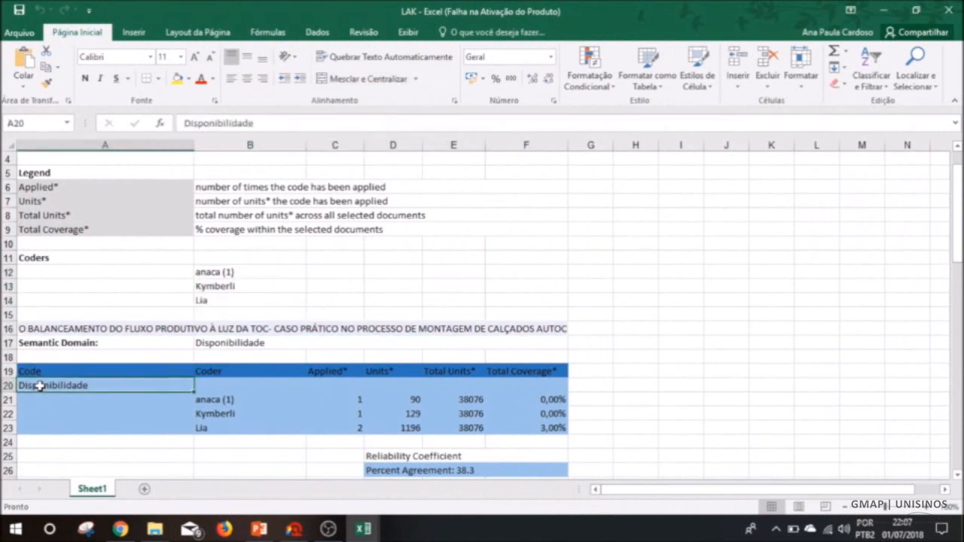
# Step: Go through the Disponibilidade table's coders, applied counts, units and total units, and check its percent agreement
pyautogui.scroll(-2, 41, 384)
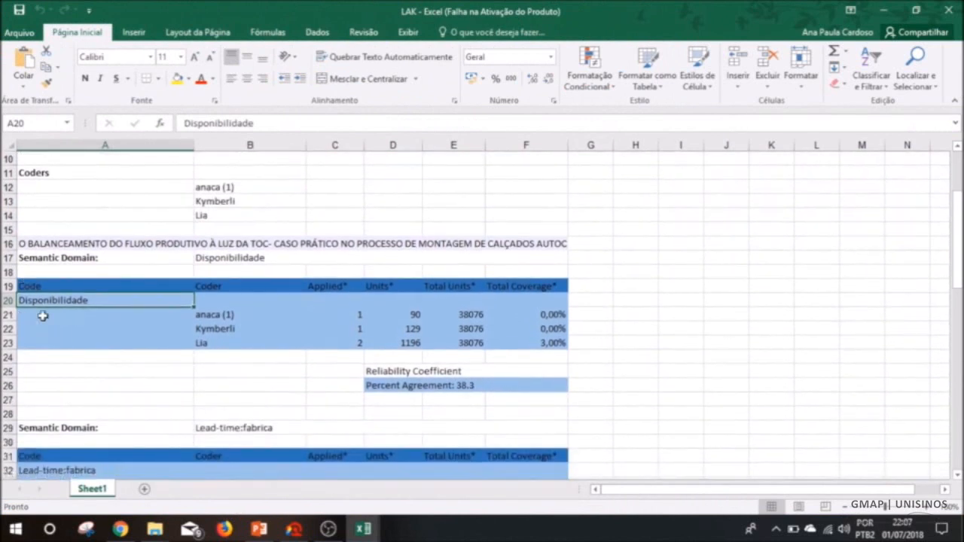
pyautogui.moveTo(218, 310); pyautogui.dragTo(212, 347)
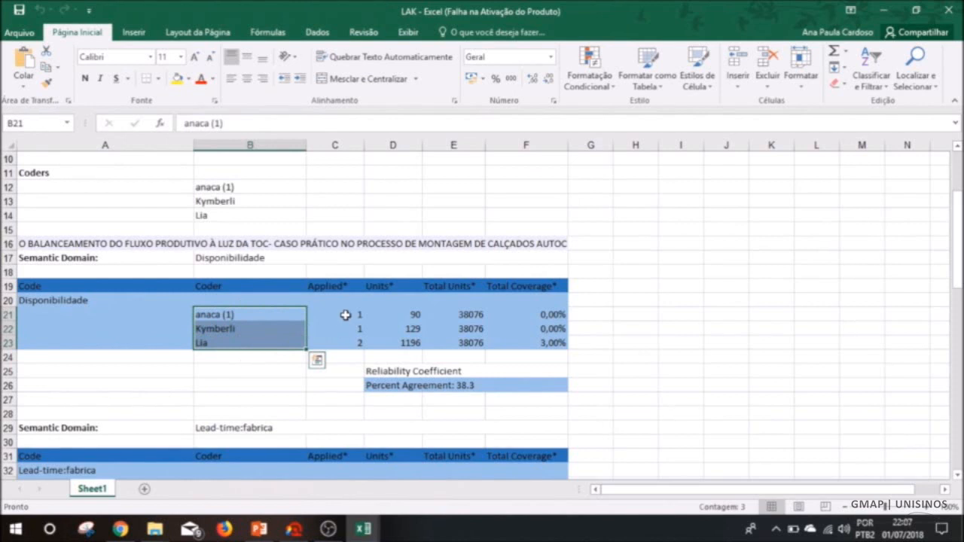
pyautogui.moveTo(345, 315); pyautogui.dragTo(336, 343)
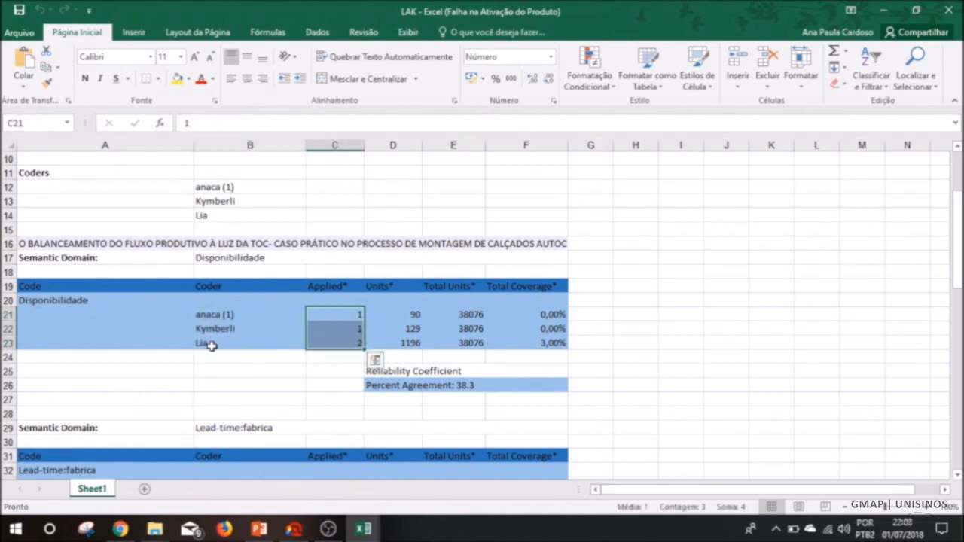
pyautogui.moveTo(381, 316); pyautogui.dragTo(388, 346)
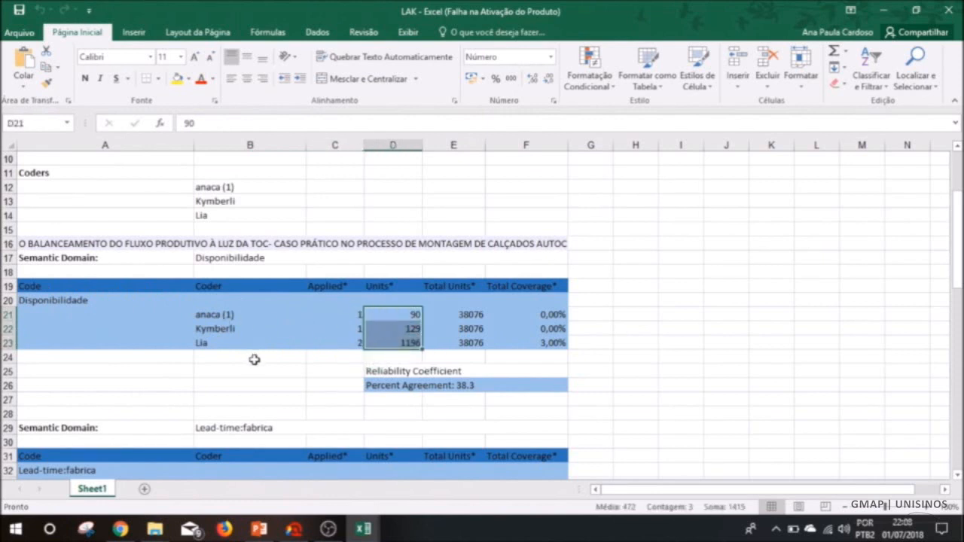
pyautogui.moveTo(458, 314); pyautogui.dragTo(464, 346)
pyautogui.click(674, 327)
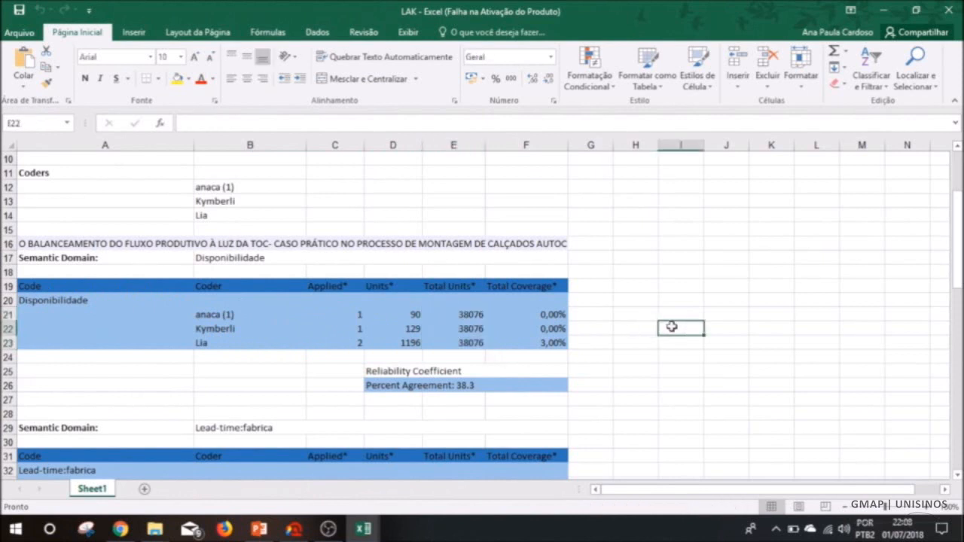
pyautogui.click(429, 388)
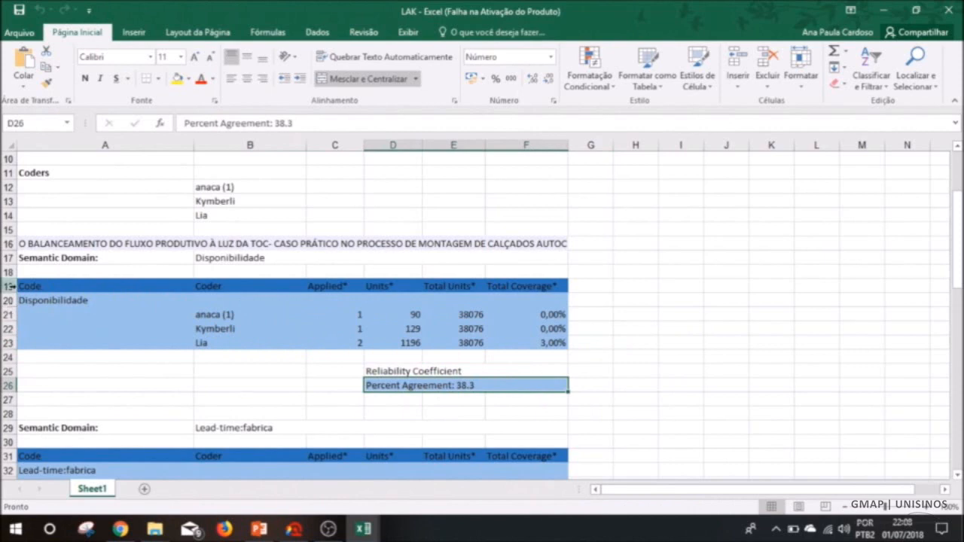
# Step: Review the exported tables of the remaining semantic domains from Lead-time:fabrica to OEE:máquina, and return to the start of the sheet
pyautogui.scroll(-3, 49, 315)
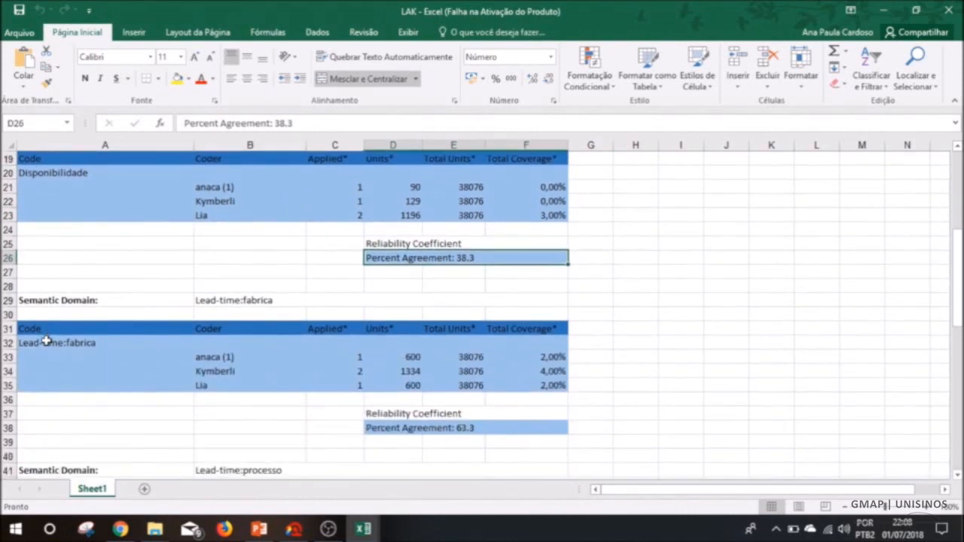
pyautogui.scroll(-4, 47, 341)
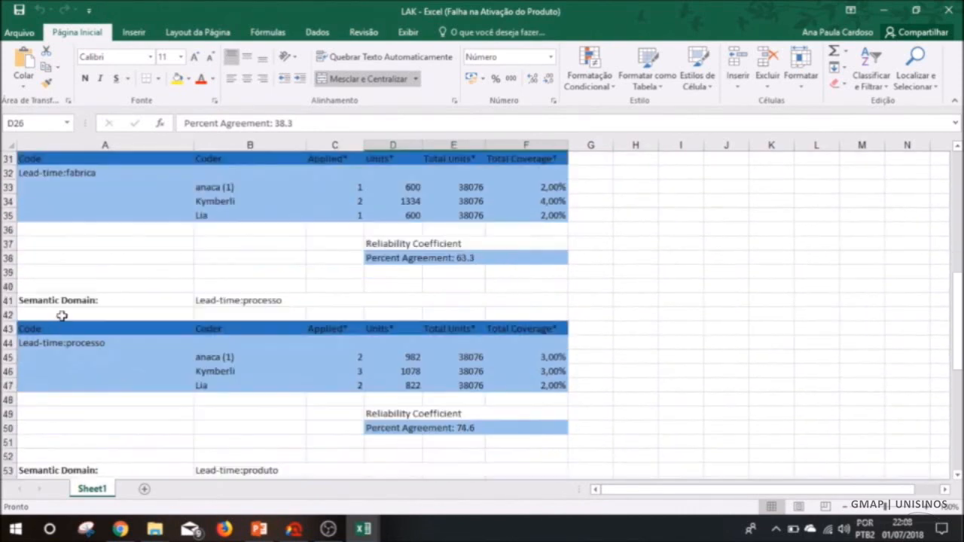
pyautogui.scroll(-5, 62, 314)
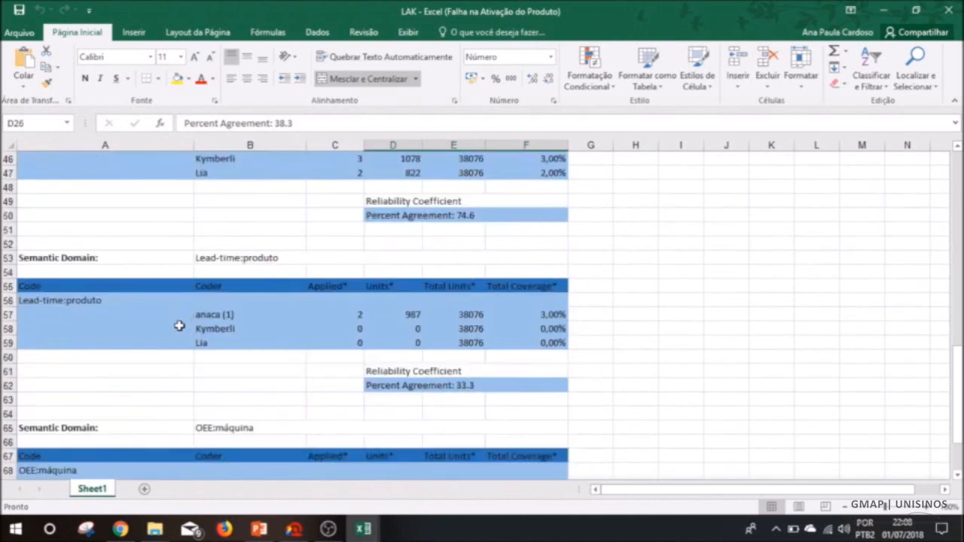
pyautogui.scroll(-4, 179, 325)
pyautogui.scroll(-2, 375, 426)
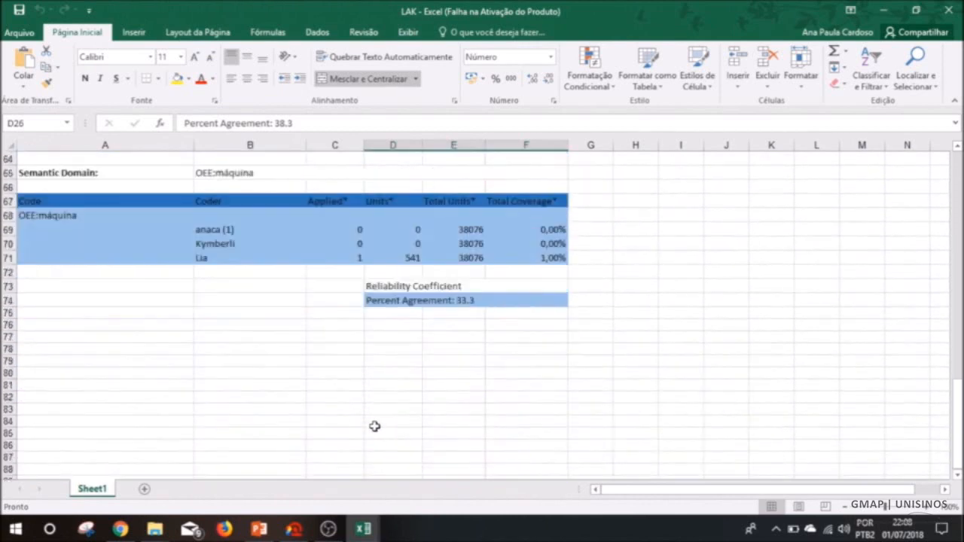
pyautogui.scroll(-2, 377, 420)
pyautogui.scroll(20, 380, 416)
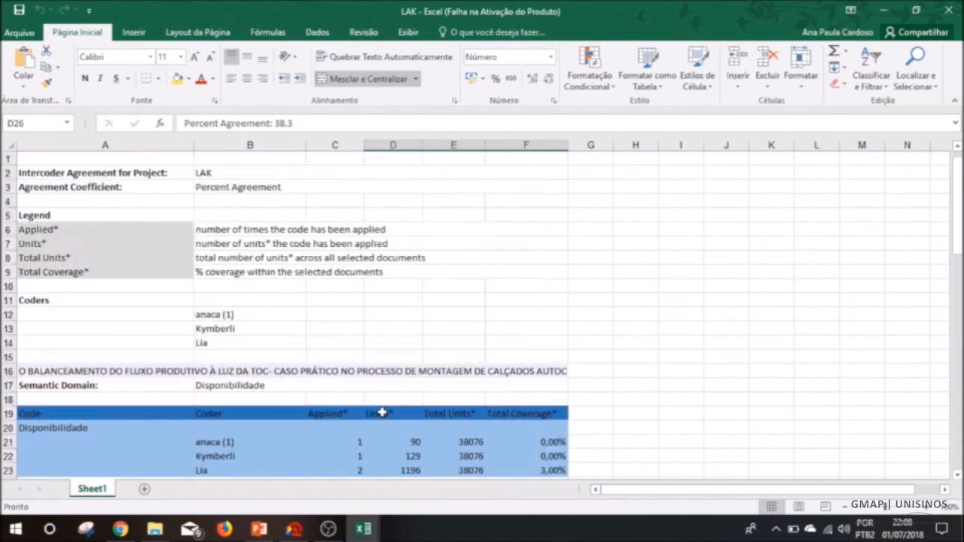
pyautogui.click(32, 160)
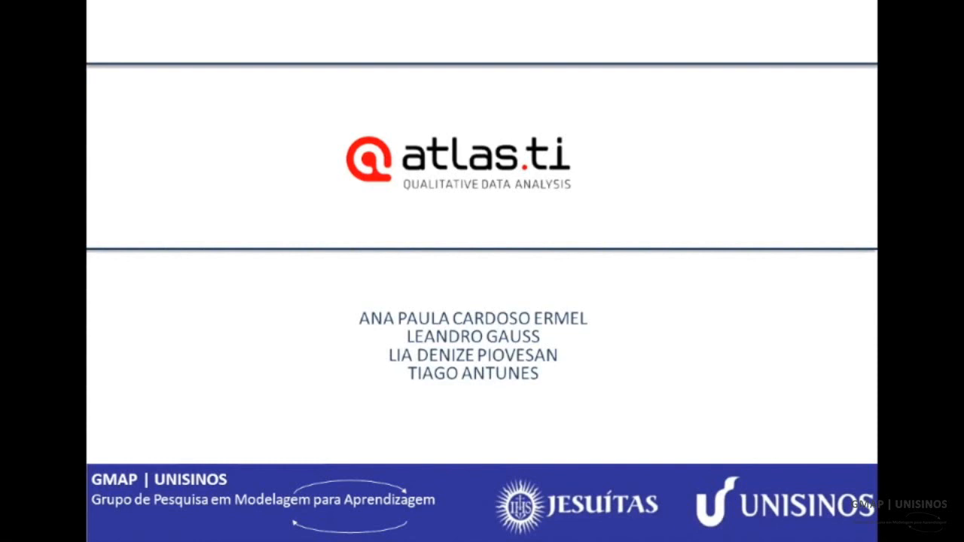
# Step: Advance to the Análise de Dados slide, end the slide show, and switch to the MID - RSL_00 project in ATLAS.ti
pyautogui.click(731, 445)
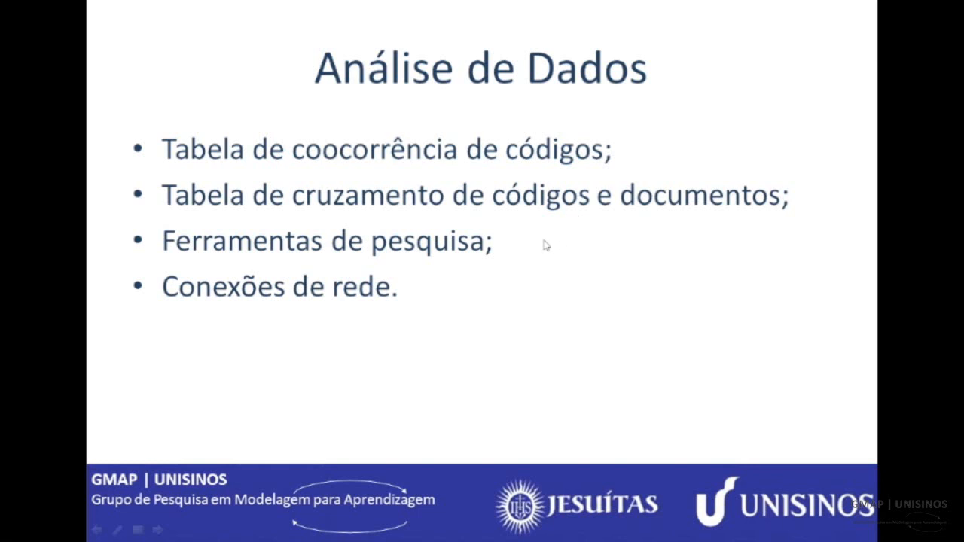
pyautogui.press('Escape')
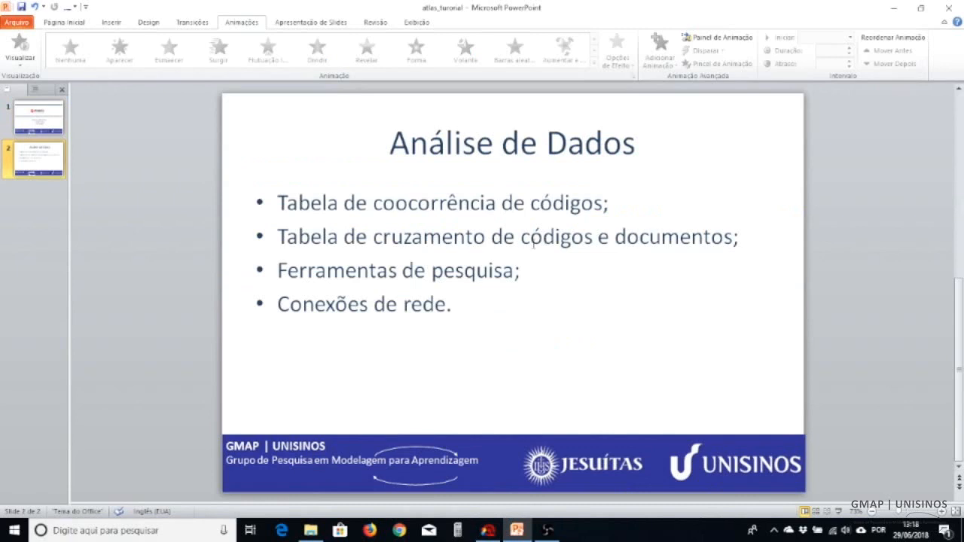
pyautogui.click(488, 531)
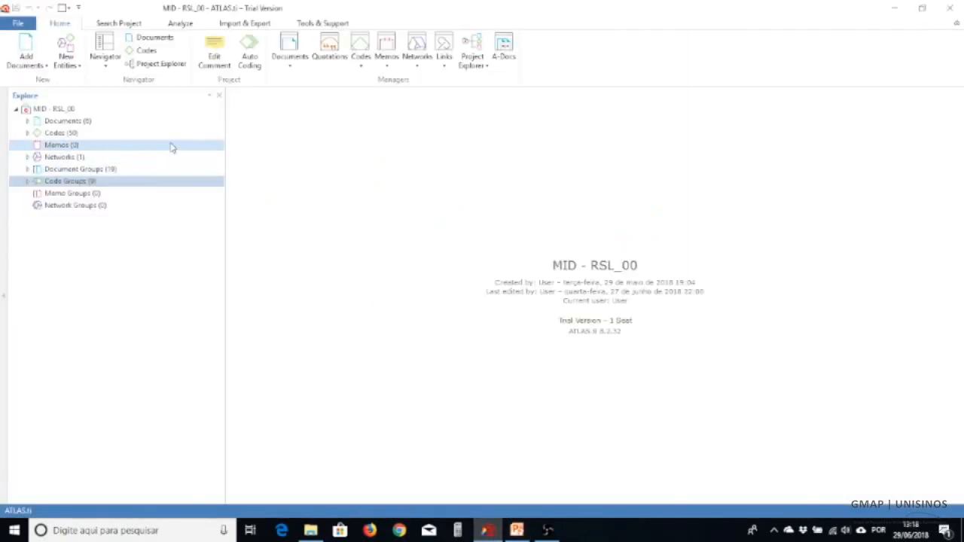
# Step: List the project's documents, open the Code Group Manager, and expand the code group 1.0 Phases of product development process
pyautogui.click(28, 122)
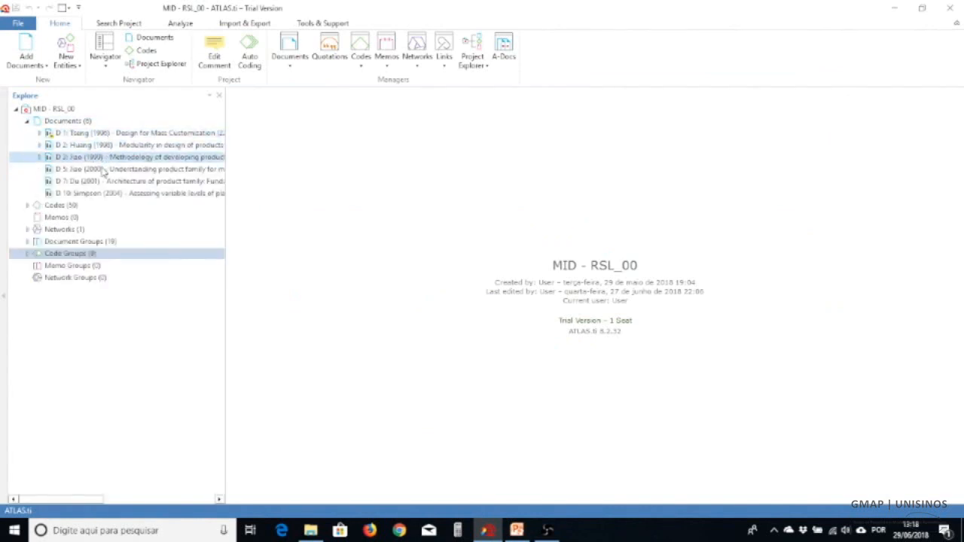
pyautogui.doubleClick(68, 254)
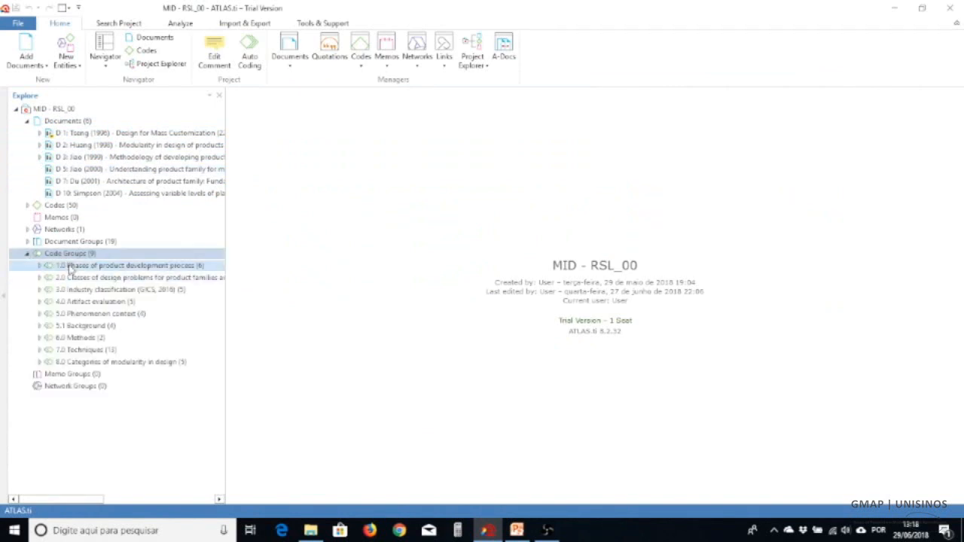
pyautogui.click(39, 266)
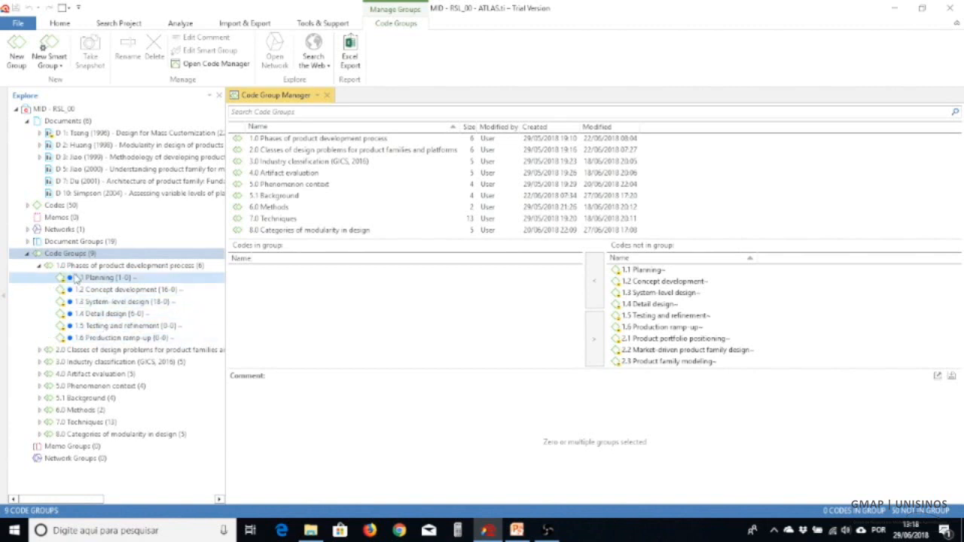
# Step: Close the Code Group Manager and open the Code Co-Occurrence Table
pyautogui.click(39, 267)
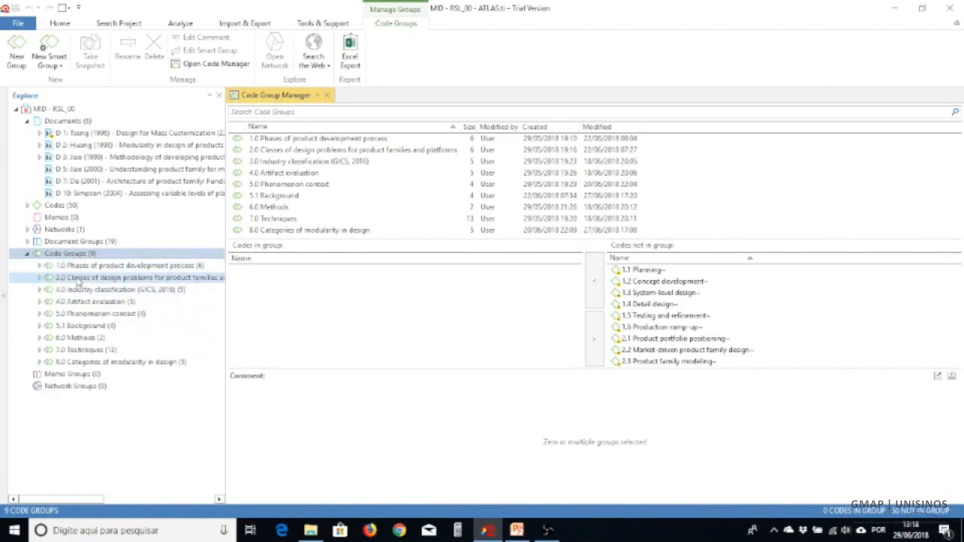
pyautogui.click(326, 95)
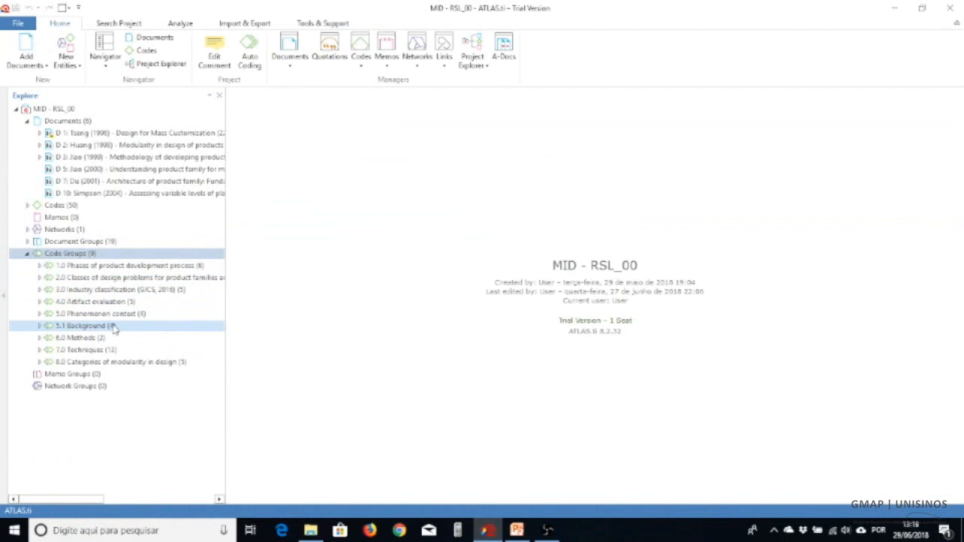
pyautogui.click(181, 24)
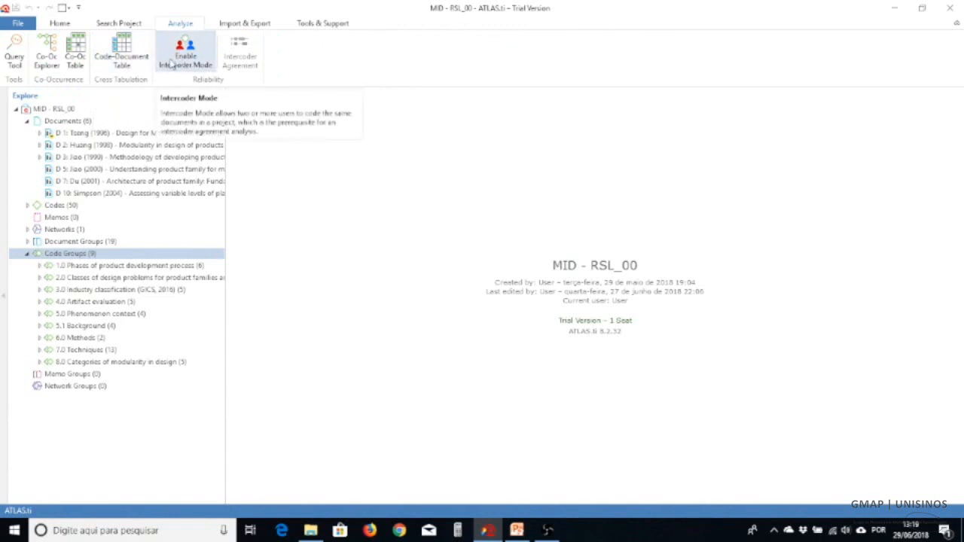
pyautogui.click(78, 58)
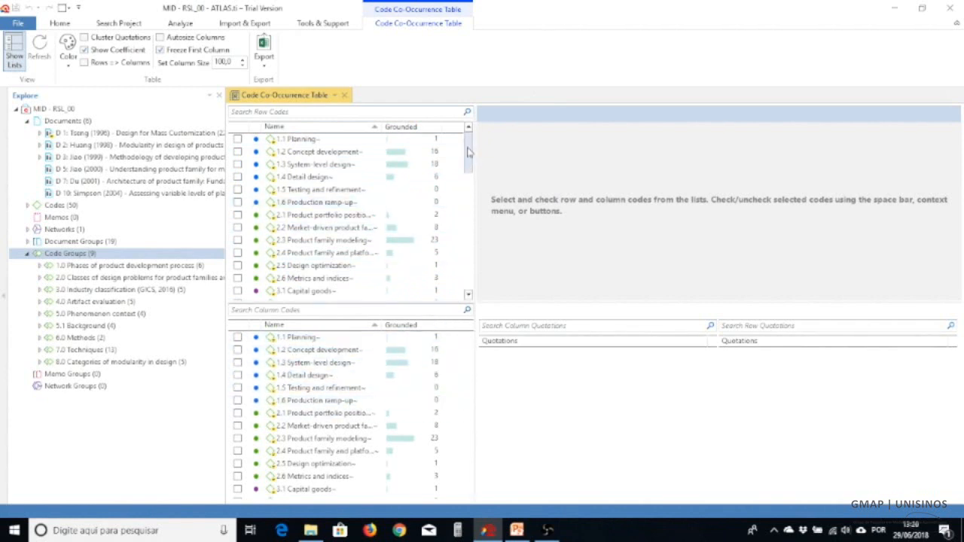
# Step: Choose 6.1 Product family architecture and 6.2 Decomposition approach as row codes, and expand the 6.0 Methods group in the project tree
pyautogui.moveTo(470, 145)
pyautogui.mouseDown()
pyautogui.moveTo(470, 274)
pyautogui.moveTo(475, 148)
pyautogui.mouseUp()
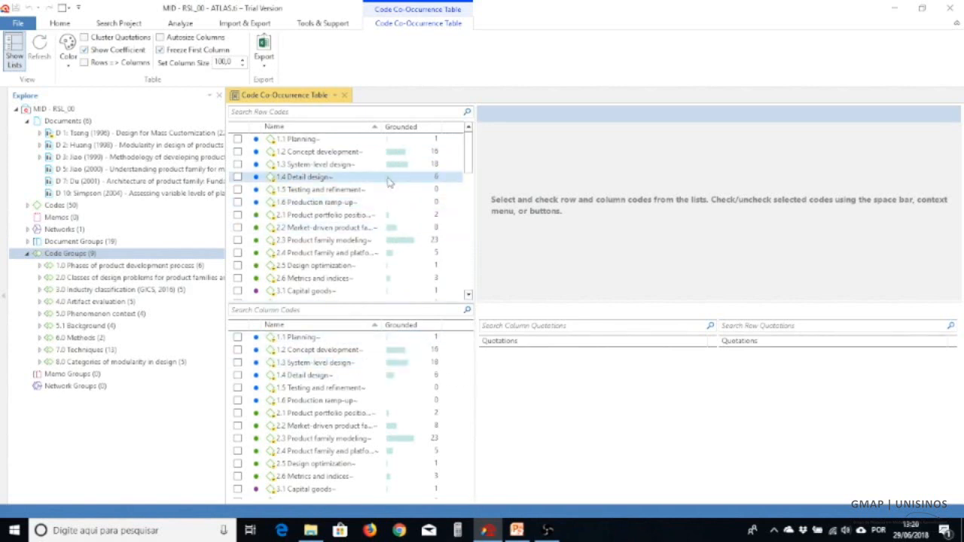
pyautogui.moveTo(468, 356)
pyautogui.mouseDown()
pyautogui.moveTo(467, 441)
pyautogui.moveTo(473, 343)
pyautogui.mouseUp()
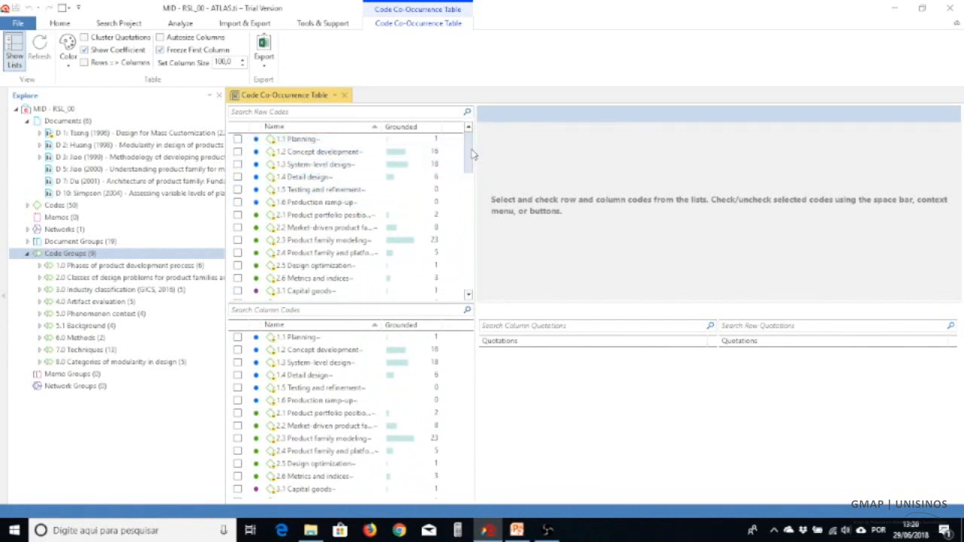
pyautogui.moveTo(473, 154)
pyautogui.mouseDown()
pyautogui.moveTo(463, 219)
pyautogui.moveTo(471, 147)
pyautogui.mouseUp()
pyautogui.moveTo(470, 154); pyautogui.dragTo(469, 233)
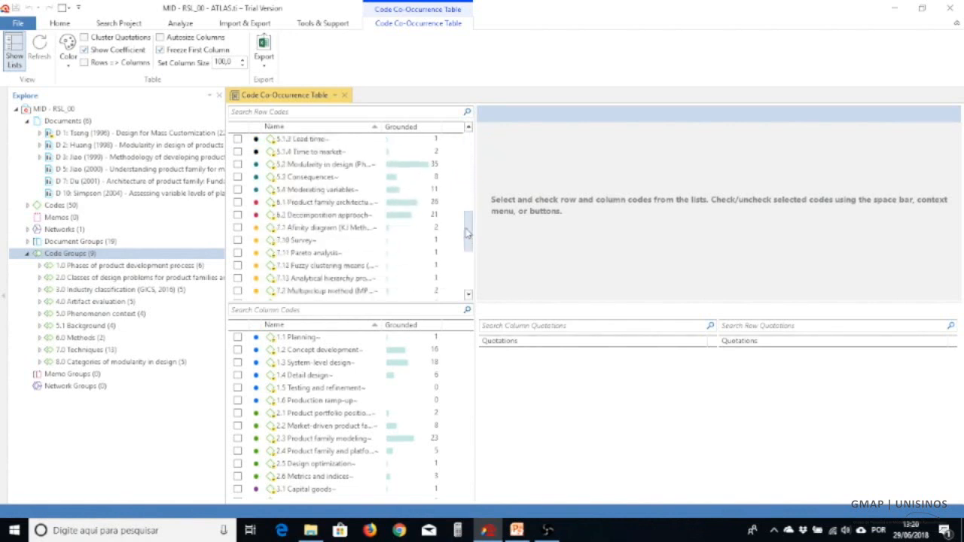
pyautogui.click(238, 203)
pyautogui.click(238, 215)
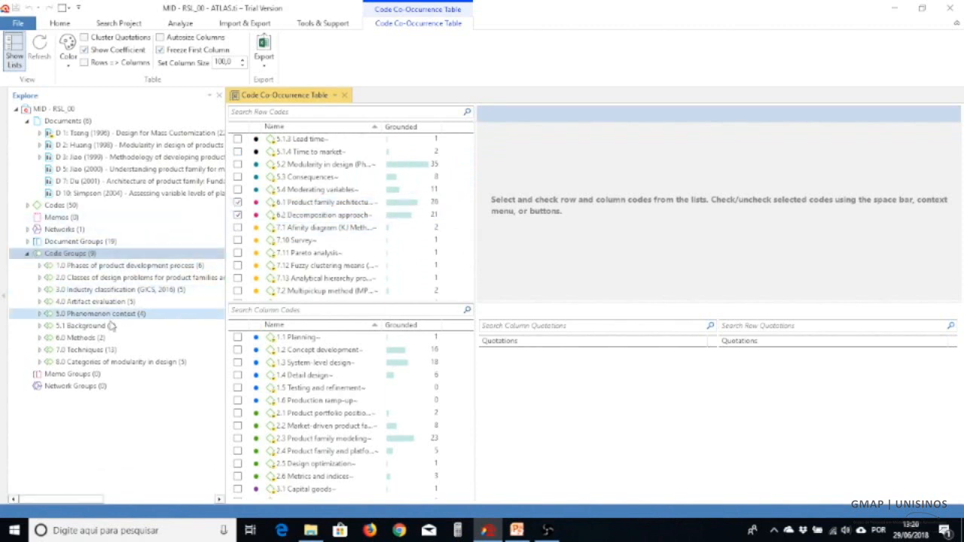
pyautogui.click(40, 339)
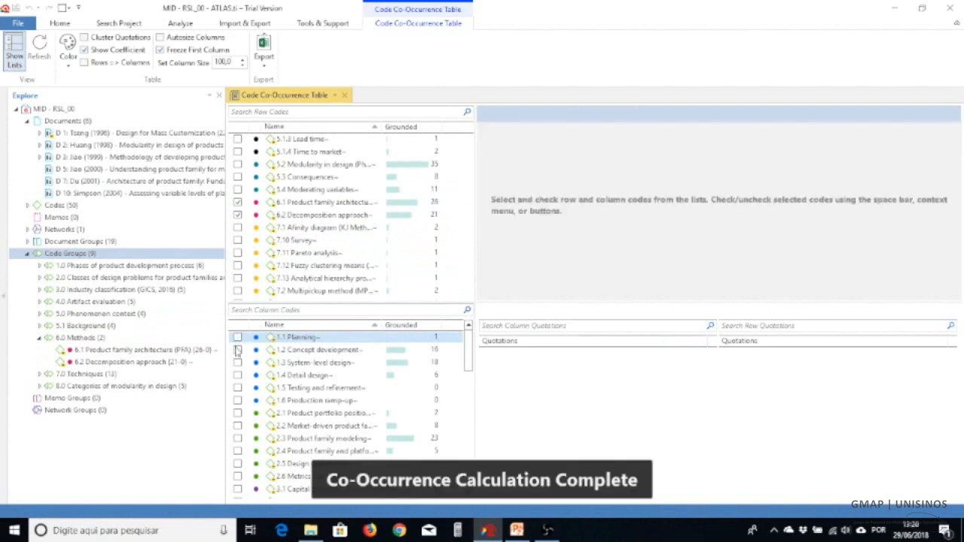
# Step: Choose the six product development phase codes, 1.1 Planning through 1.6 Production ramp-up, as column codes
pyautogui.click(238, 337)
pyautogui.click(238, 351)
pyautogui.click(238, 351)
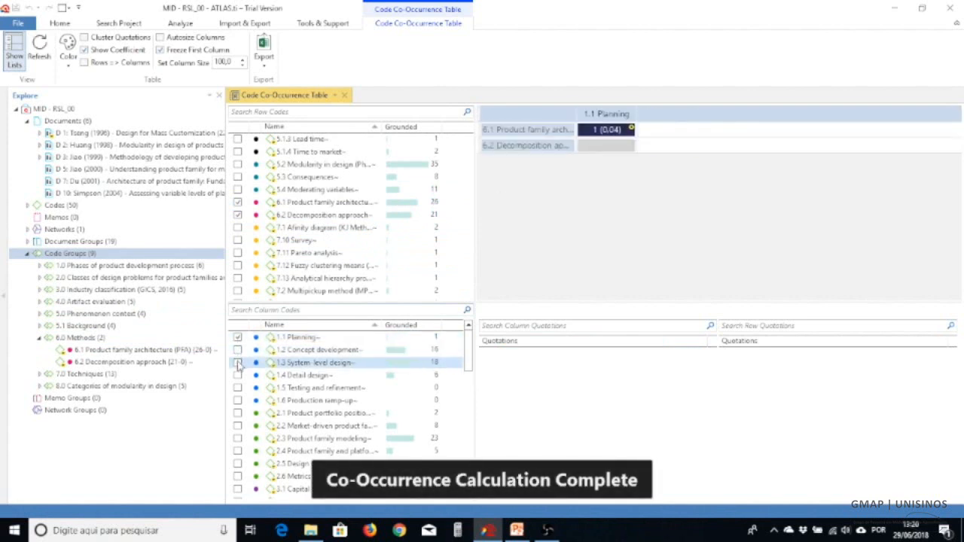
pyautogui.click(238, 350)
pyautogui.click(238, 363)
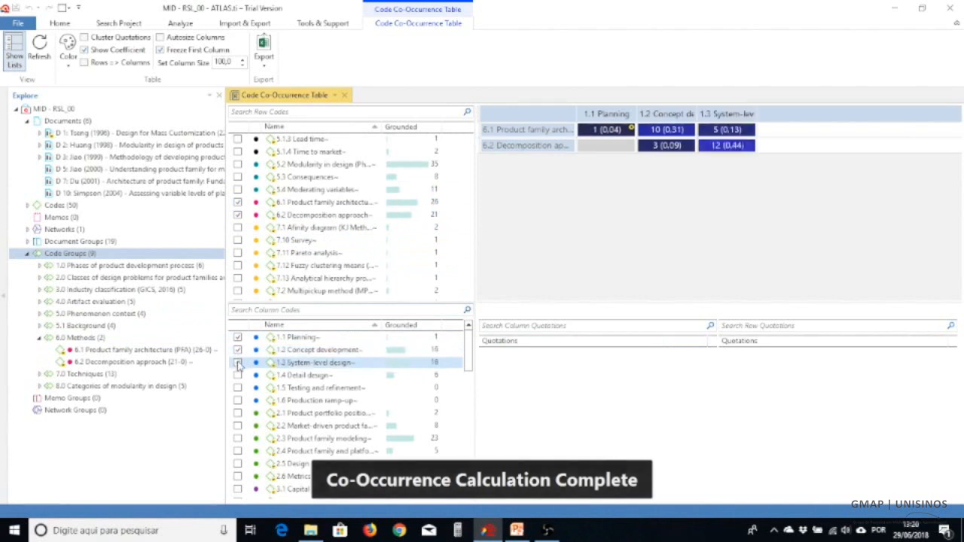
pyautogui.click(238, 375)
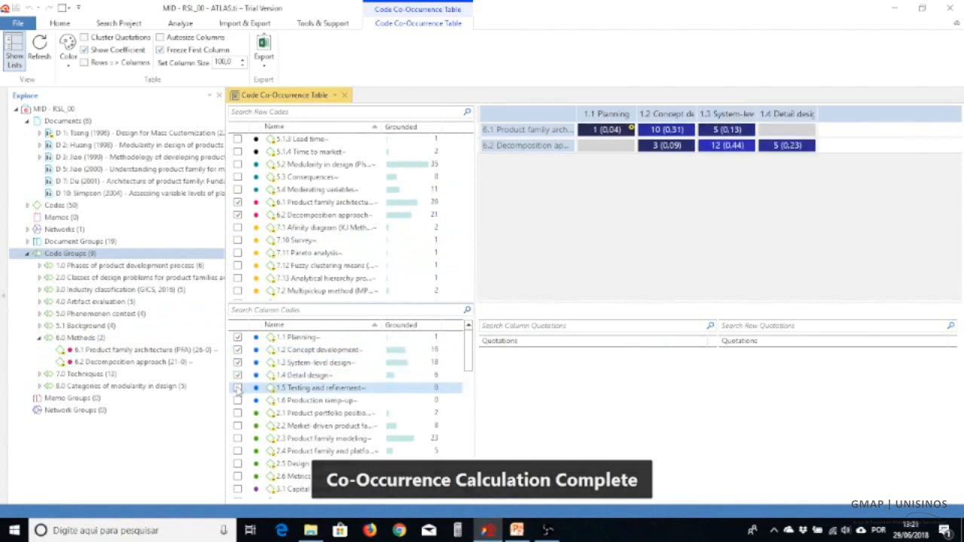
pyautogui.click(238, 388)
pyautogui.click(238, 401)
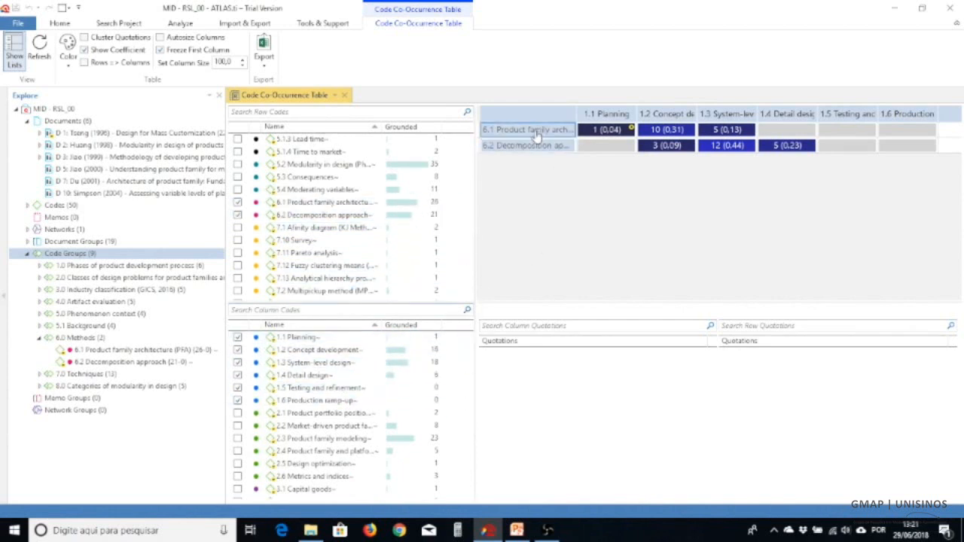
# Step: Hide the coefficients in the co-occurrence table and hide the row and column code lists
pyautogui.click(85, 50)
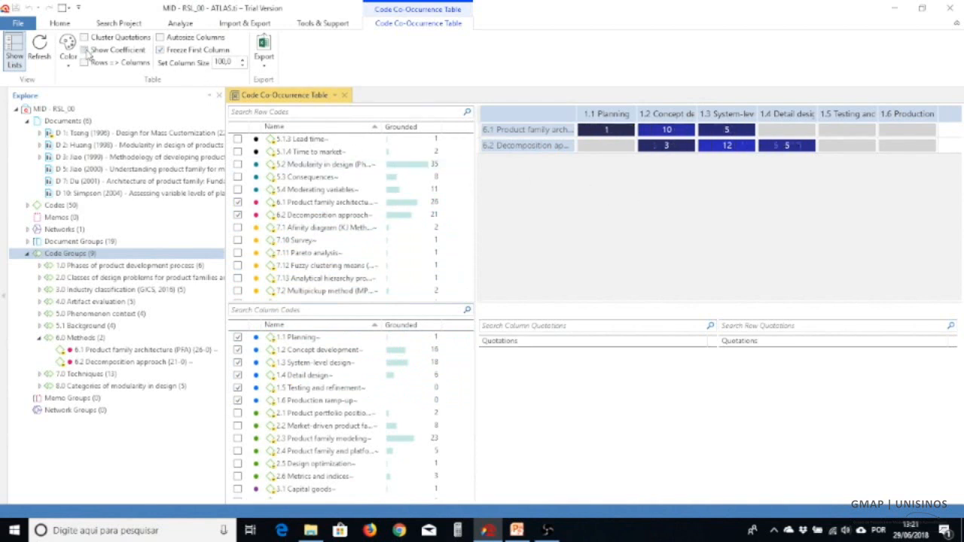
pyautogui.click(14, 50)
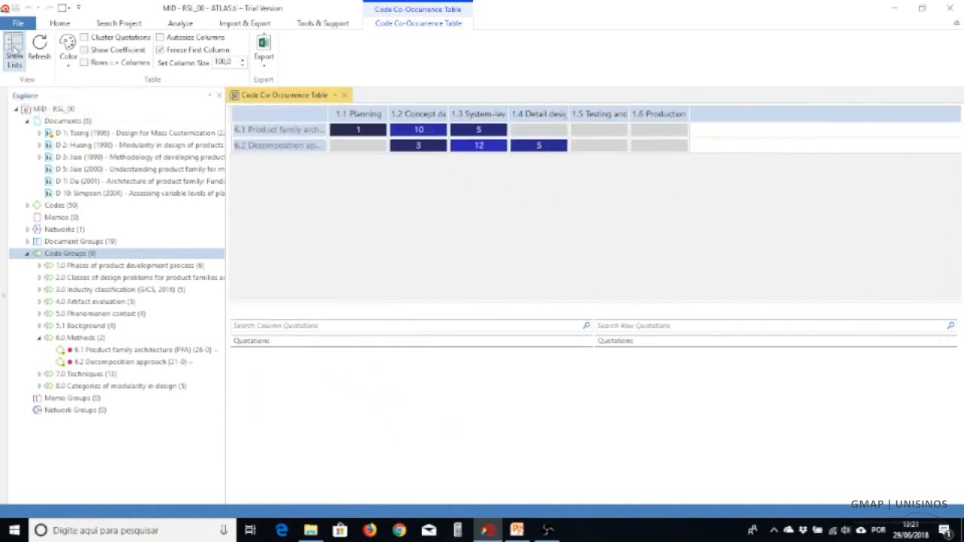
pyautogui.click(14, 50)
pyautogui.click(14, 50)
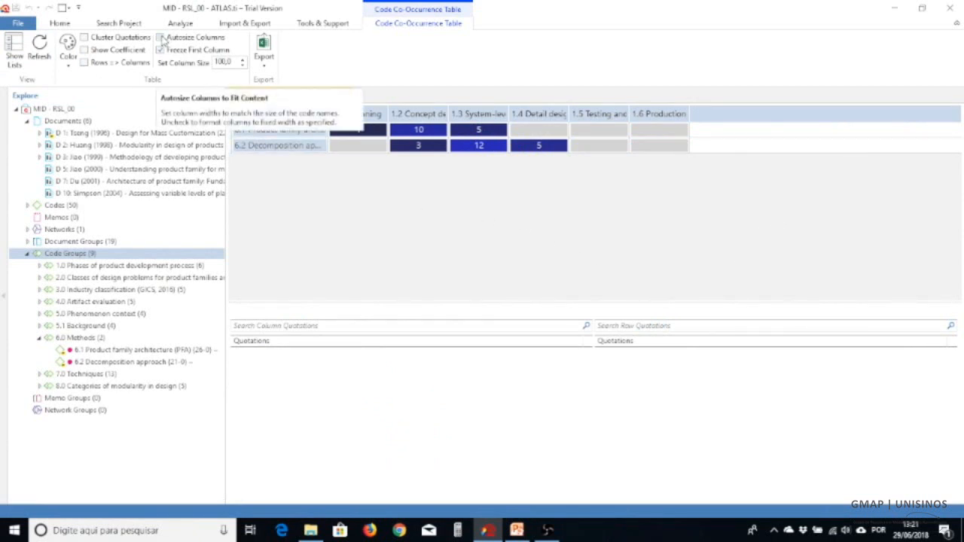
# Step: Autosize the table columns to fit the code names and show the coefficients beside the co-occurrence counts
pyautogui.click(163, 40)
pyautogui.click(161, 40)
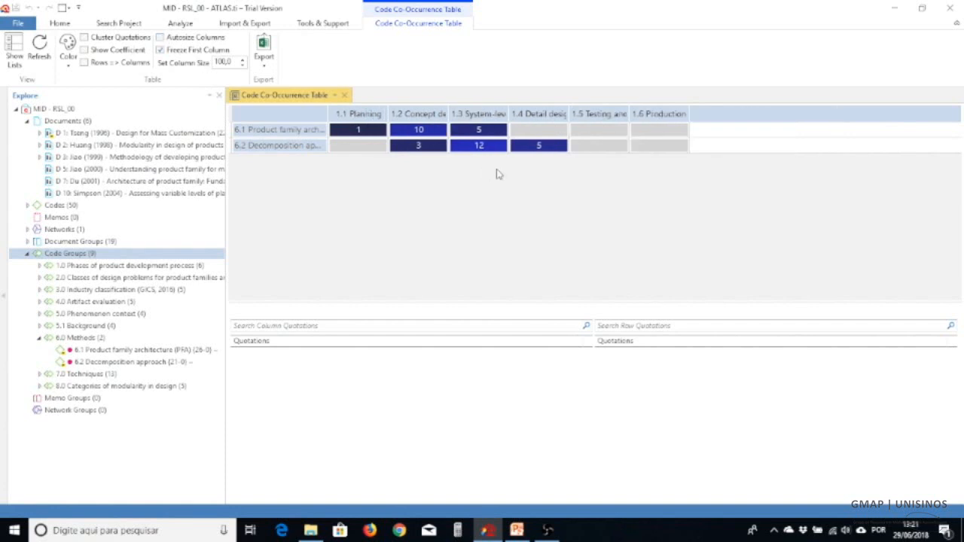
pyautogui.click(159, 39)
pyautogui.click(159, 39)
pyautogui.click(161, 40)
pyautogui.click(161, 40)
pyautogui.click(160, 39)
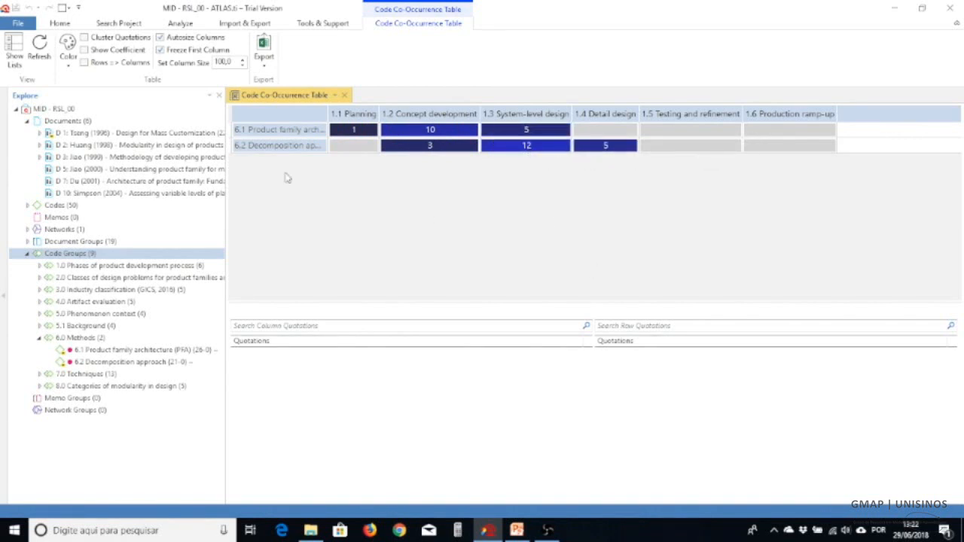
pyautogui.click(85, 49)
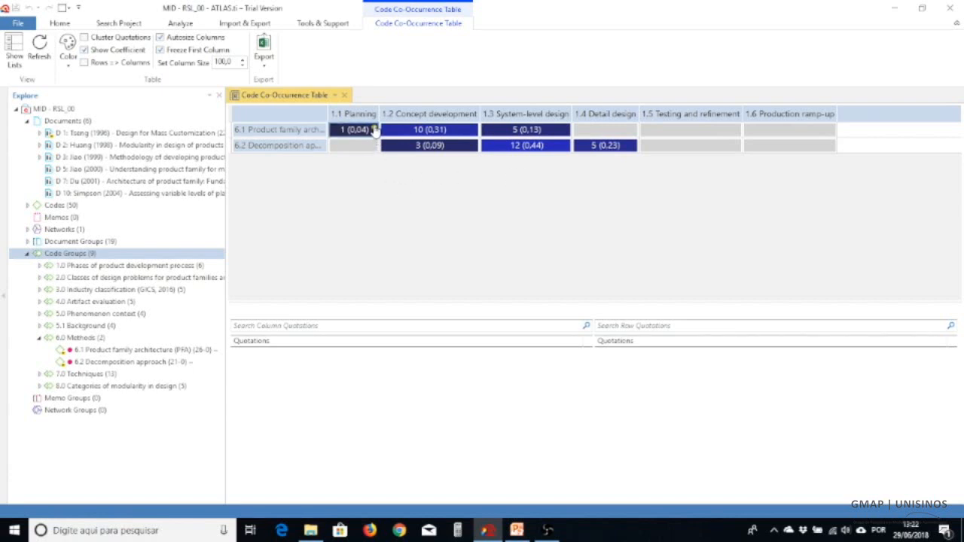
pyautogui.moveTo(374, 132)
# Step: Export the co-occurrence table to text and close the resulting file
pyautogui.click(264, 51)
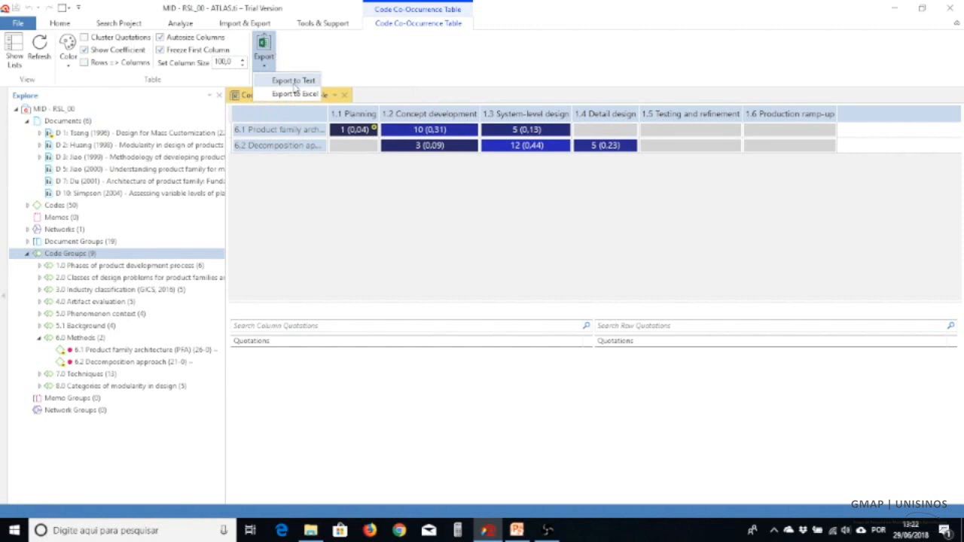
pyautogui.click(294, 81)
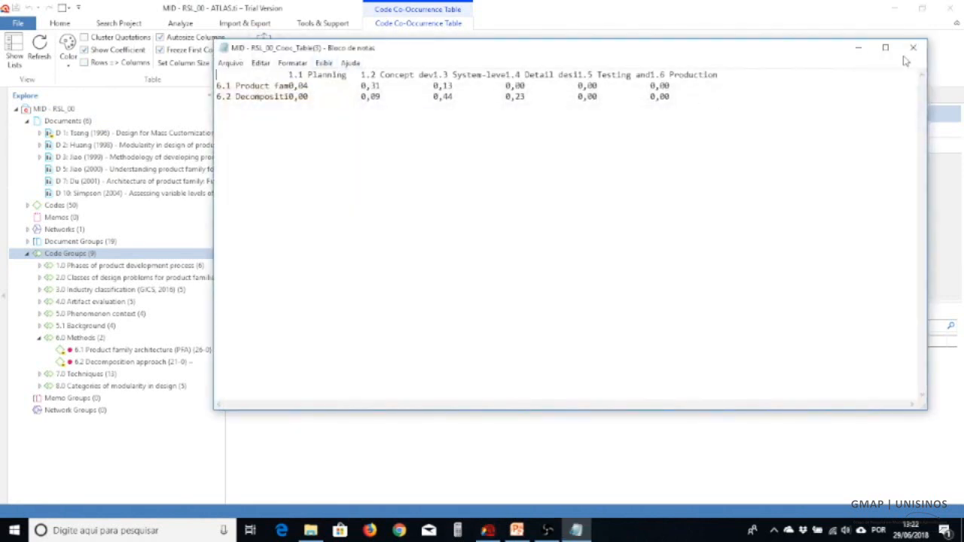
pyautogui.click(913, 48)
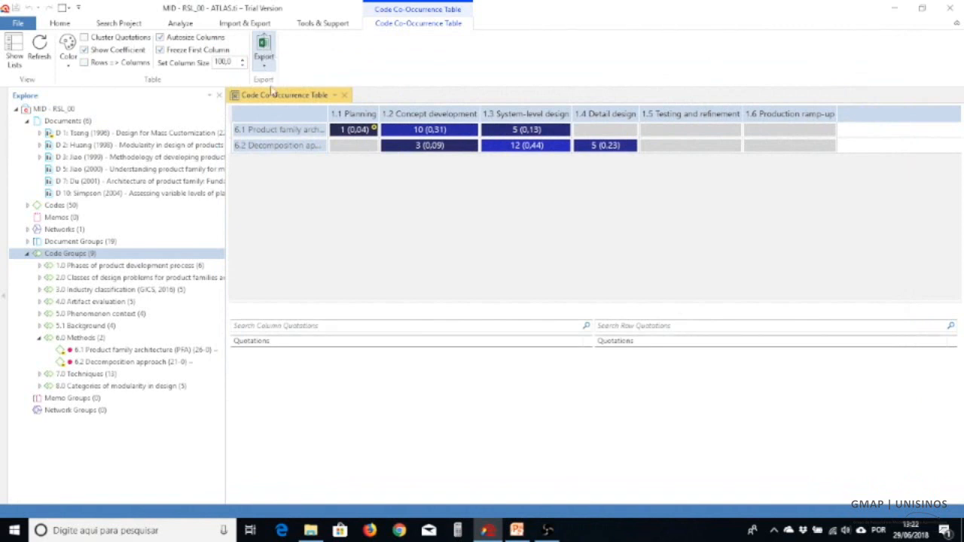
# Step: Export the co-occurrence table to Excel, close the resulting workbook and switch back to ATLAS.ti
pyautogui.click(264, 51)
pyautogui.click(294, 95)
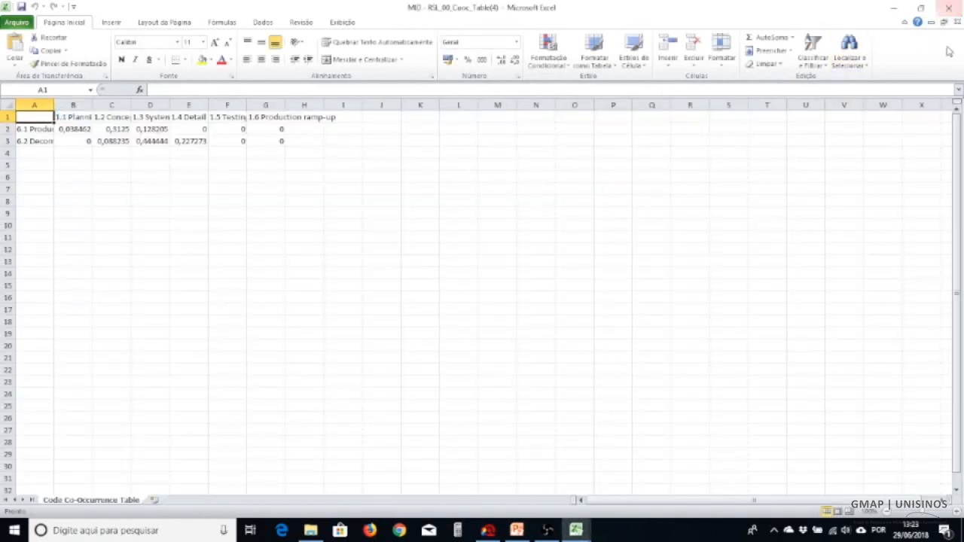
pyautogui.click(950, 10)
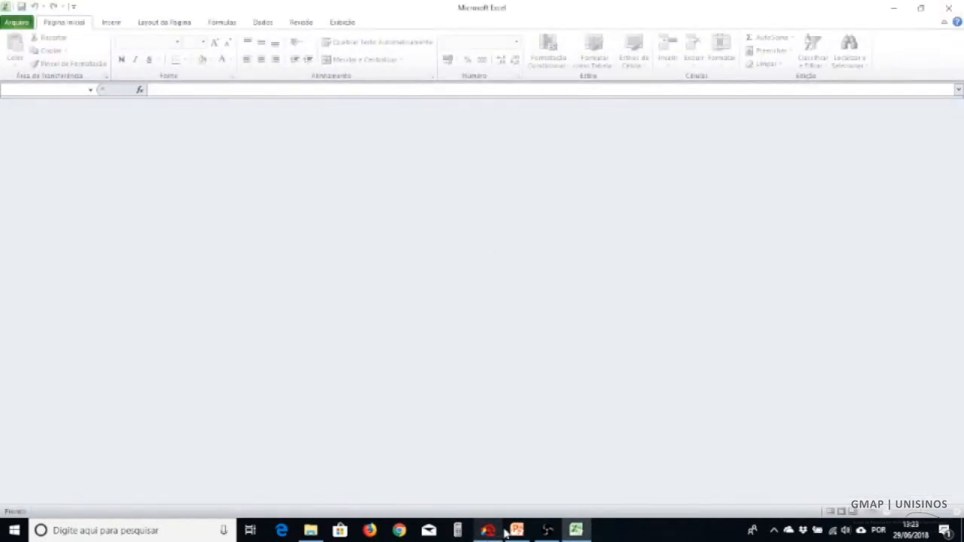
pyautogui.click(490, 530)
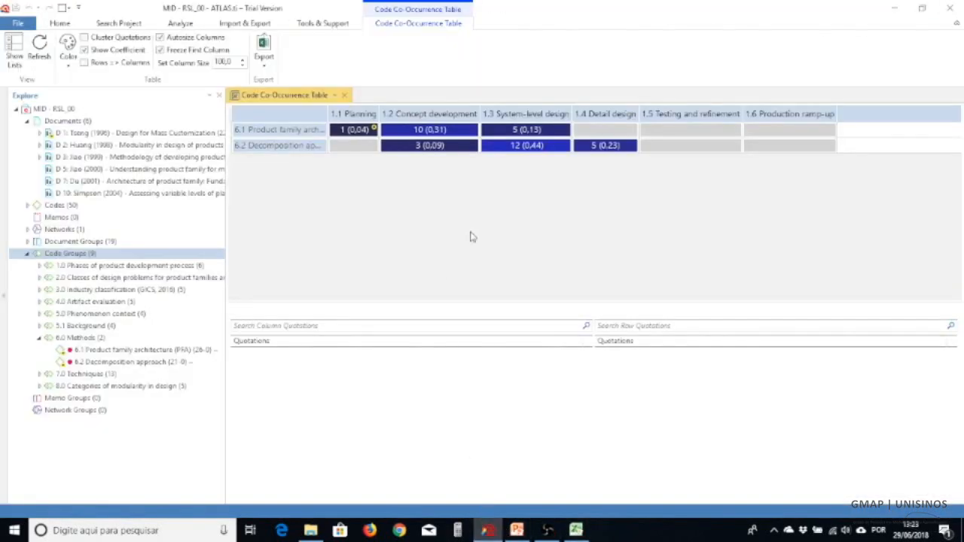
# Step: Show the code lists again and deselect all six column codes, 1.1 Planning through 1.6 Production ramp-up
pyautogui.click(9, 57)
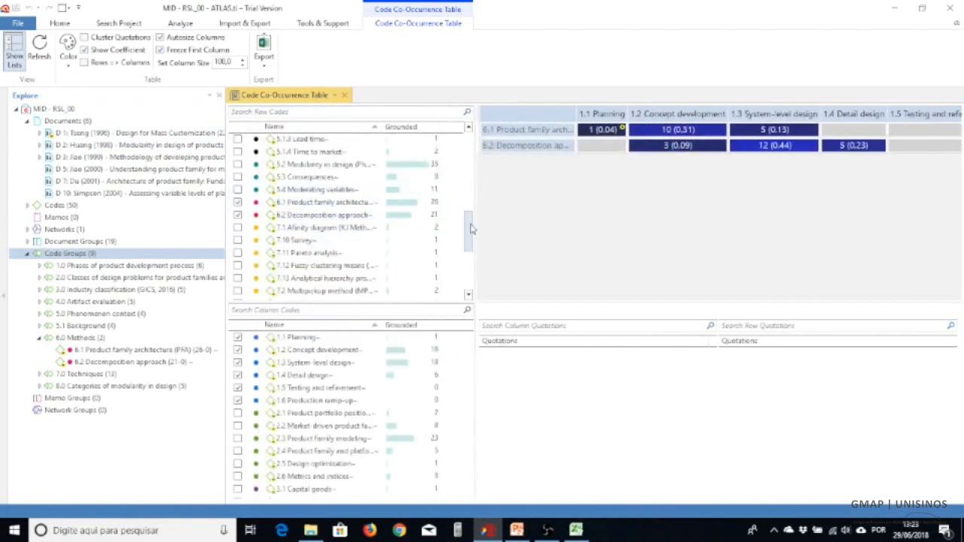
pyautogui.moveTo(471, 232); pyautogui.dragTo(470, 236)
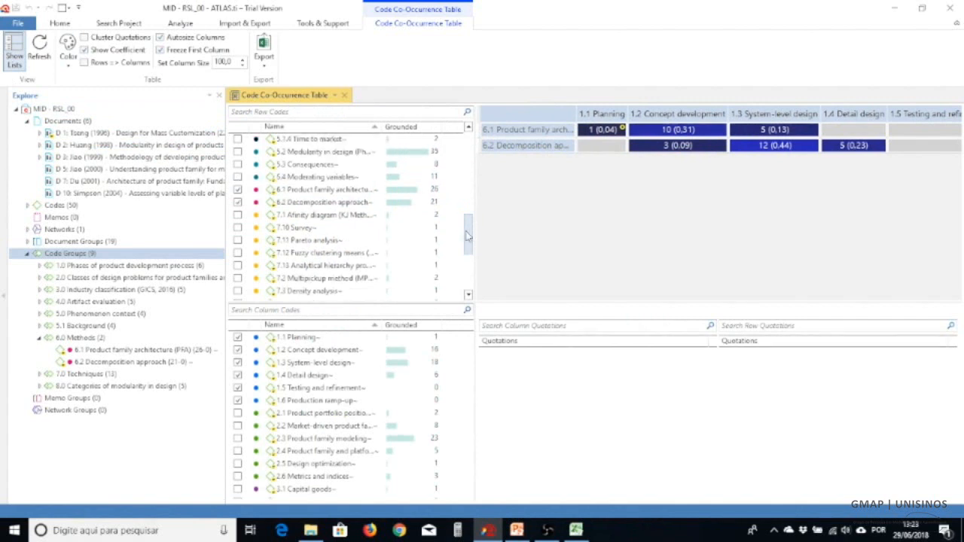
pyautogui.click(239, 340)
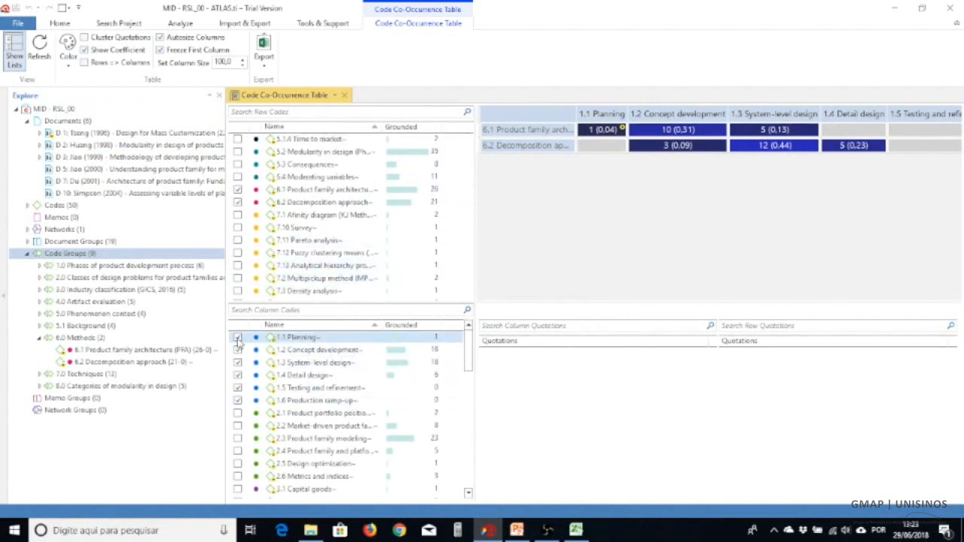
pyautogui.click(238, 339)
pyautogui.click(240, 351)
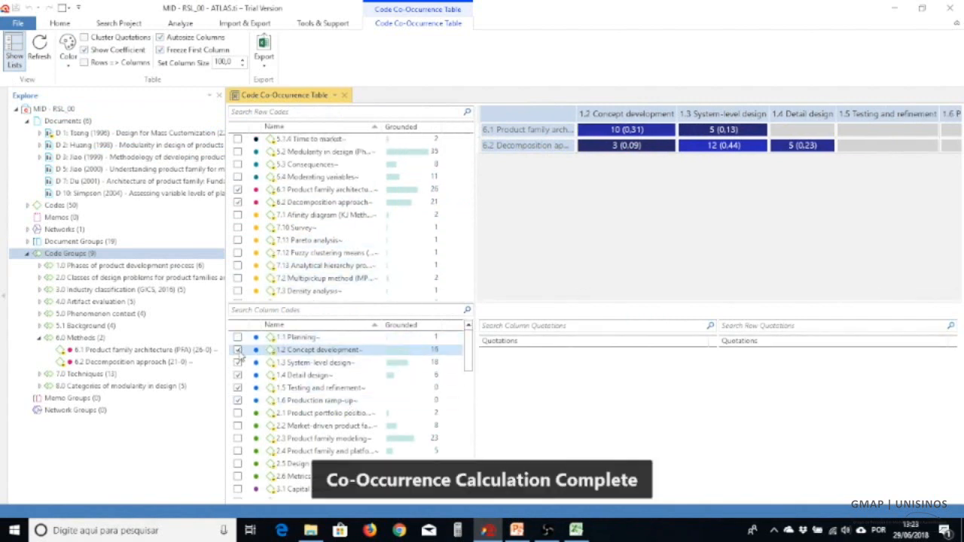
pyautogui.click(238, 351)
pyautogui.click(238, 351)
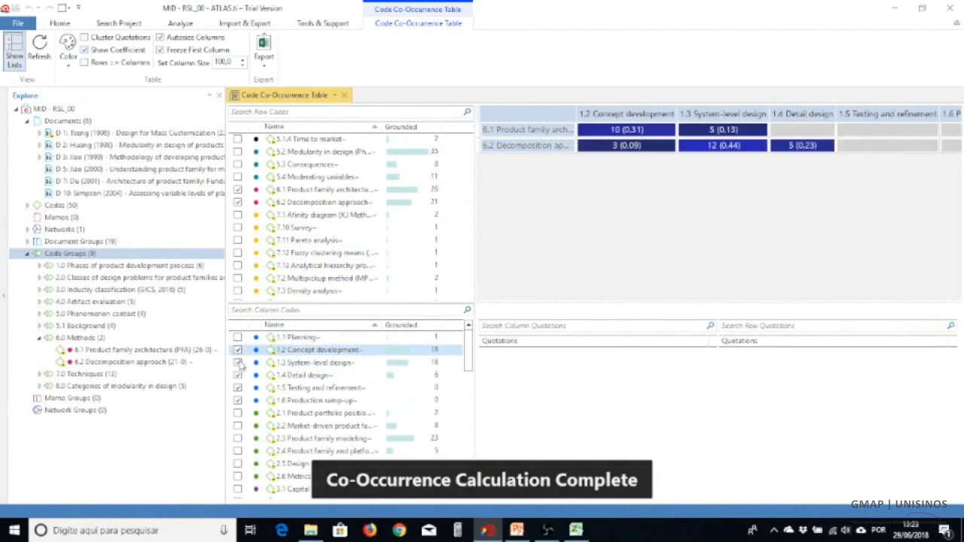
pyautogui.click(239, 363)
pyautogui.click(240, 364)
pyautogui.click(239, 366)
pyautogui.click(240, 375)
pyautogui.click(239, 377)
pyautogui.click(240, 388)
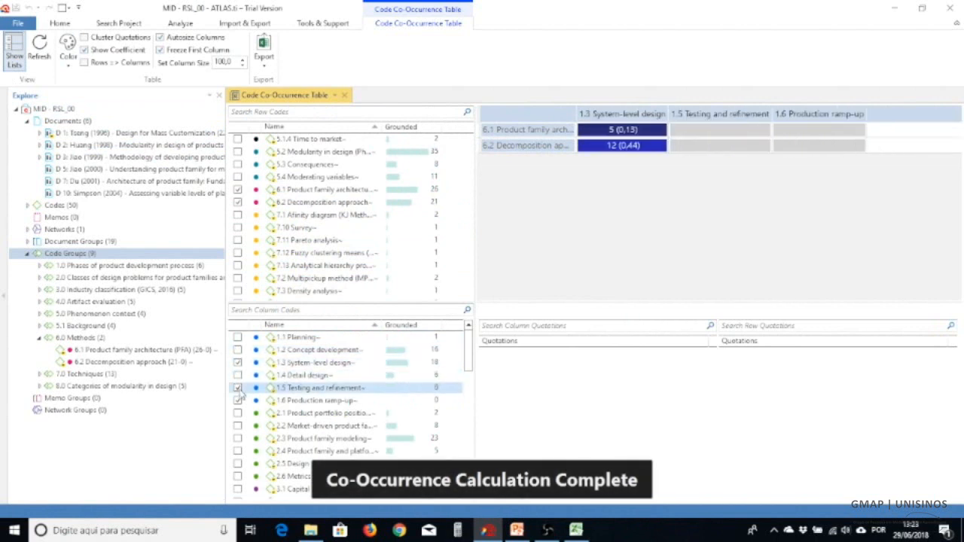
pyautogui.click(239, 389)
pyautogui.click(239, 390)
pyautogui.click(239, 400)
pyautogui.click(239, 400)
pyautogui.click(238, 392)
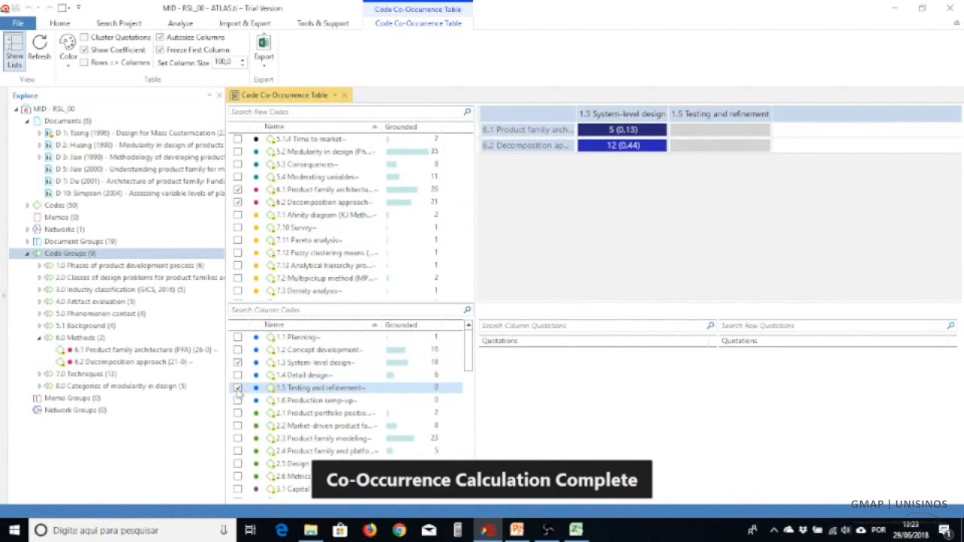
pyautogui.click(239, 390)
pyautogui.click(239, 365)
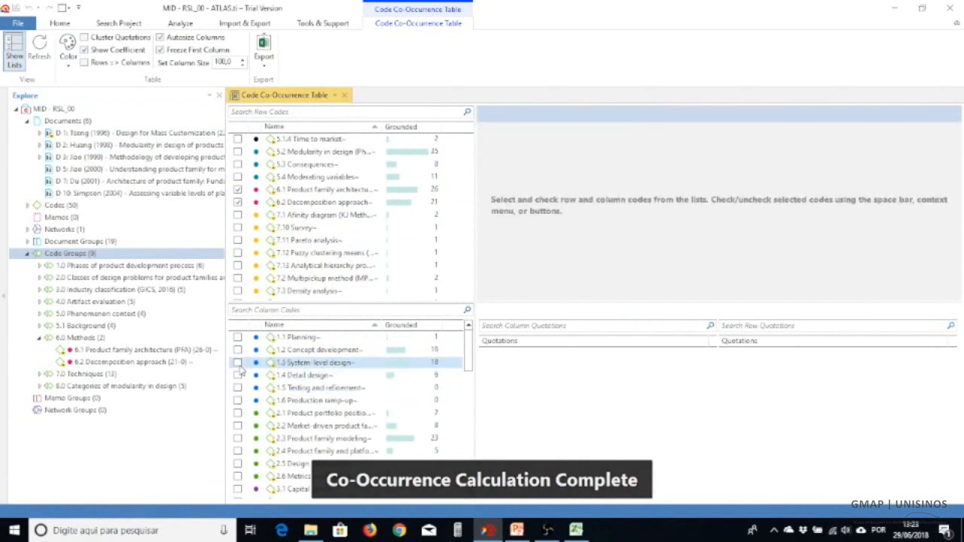
# Step: Select the six design-problem codes, 2.1 Product portfolio positioning through 2.6 Metrics and indices, as the column codes
pyautogui.click(239, 415)
pyautogui.click(239, 426)
pyautogui.click(239, 426)
pyautogui.click(238, 439)
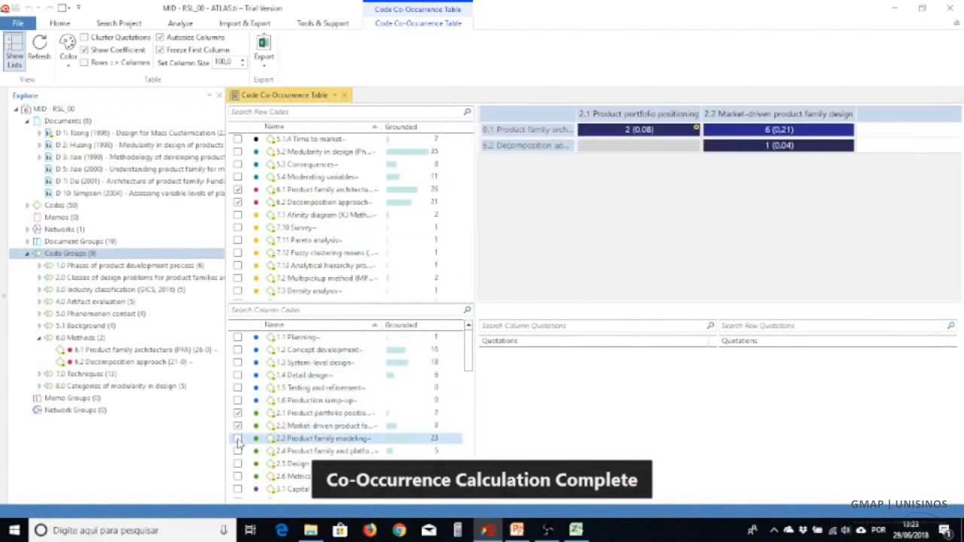
pyautogui.click(238, 450)
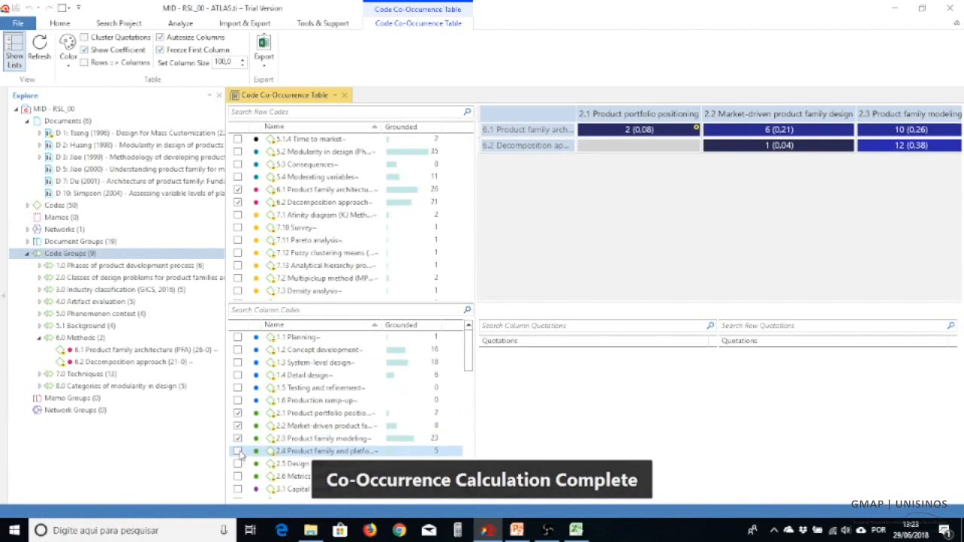
pyautogui.click(238, 464)
pyautogui.click(238, 463)
pyautogui.click(238, 476)
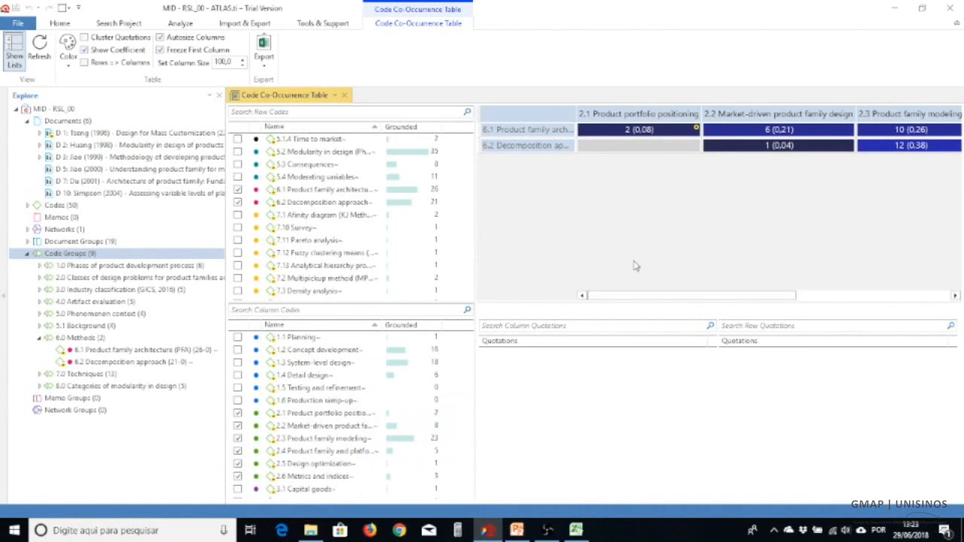
# Step: Hide the code lists and swap the rows and columns of the co-occurrence table
pyautogui.click(14, 53)
pyautogui.click(14, 53)
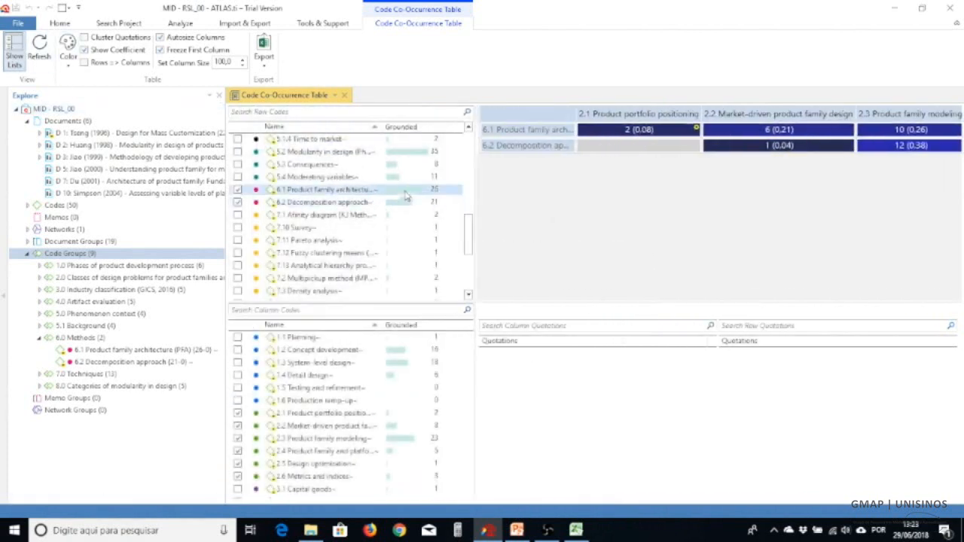
pyautogui.click(14, 53)
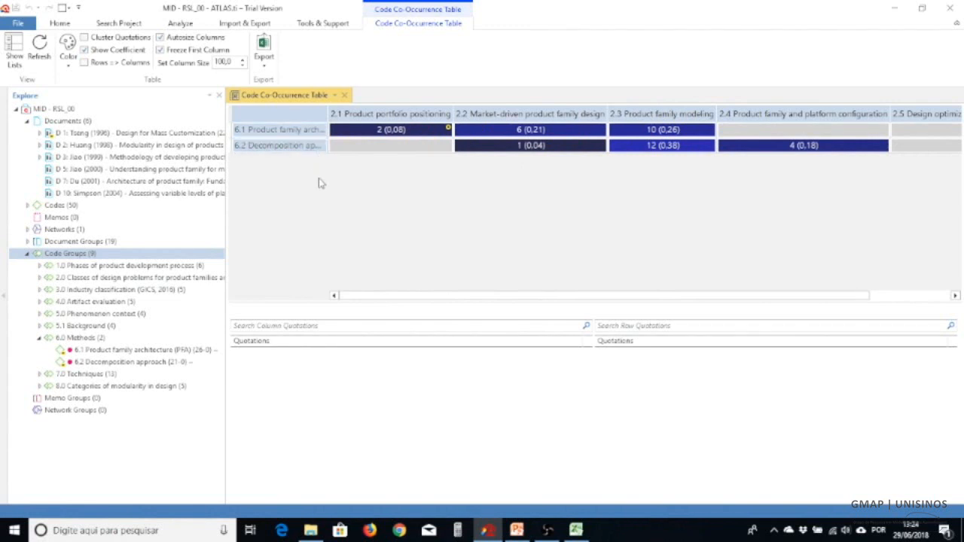
pyautogui.click(15, 51)
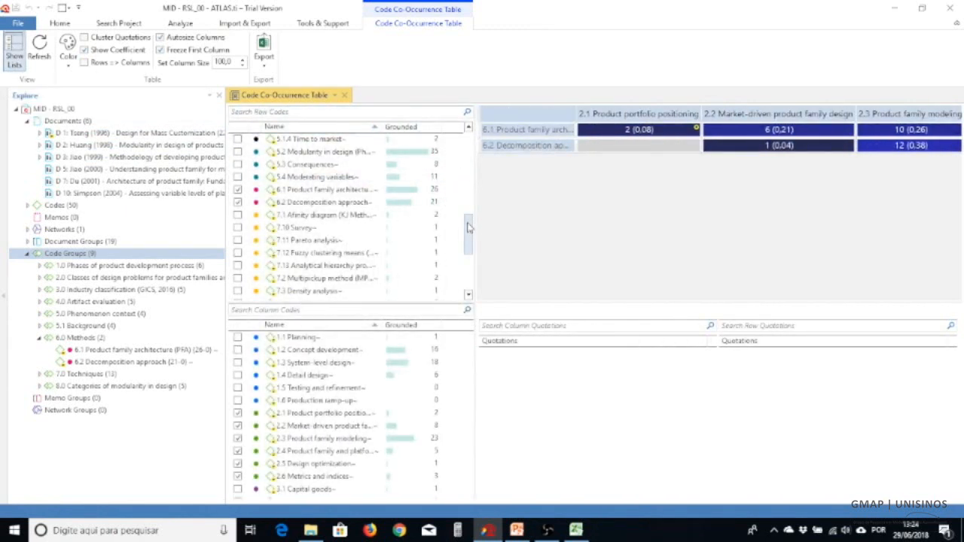
pyautogui.scroll(8, 473, 236)
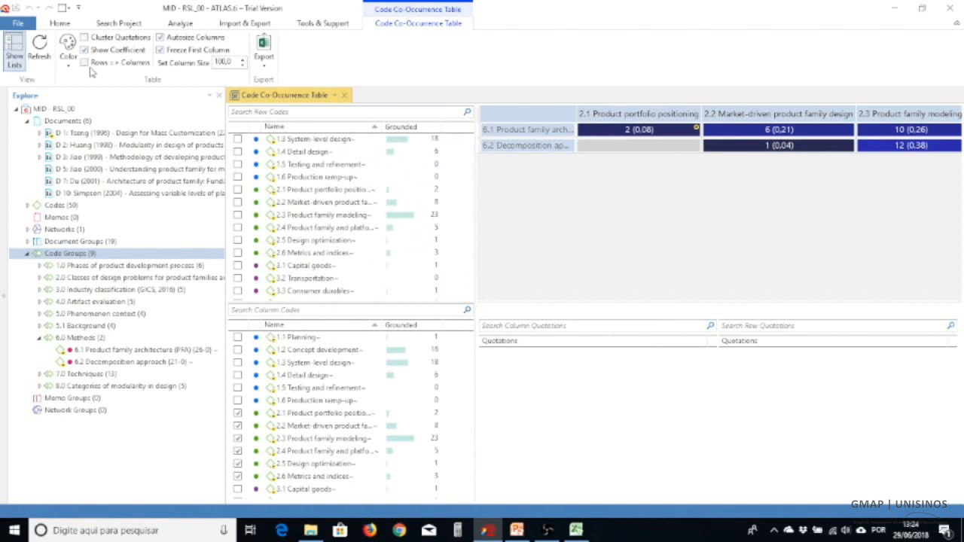
pyautogui.click(14, 54)
pyautogui.click(101, 64)
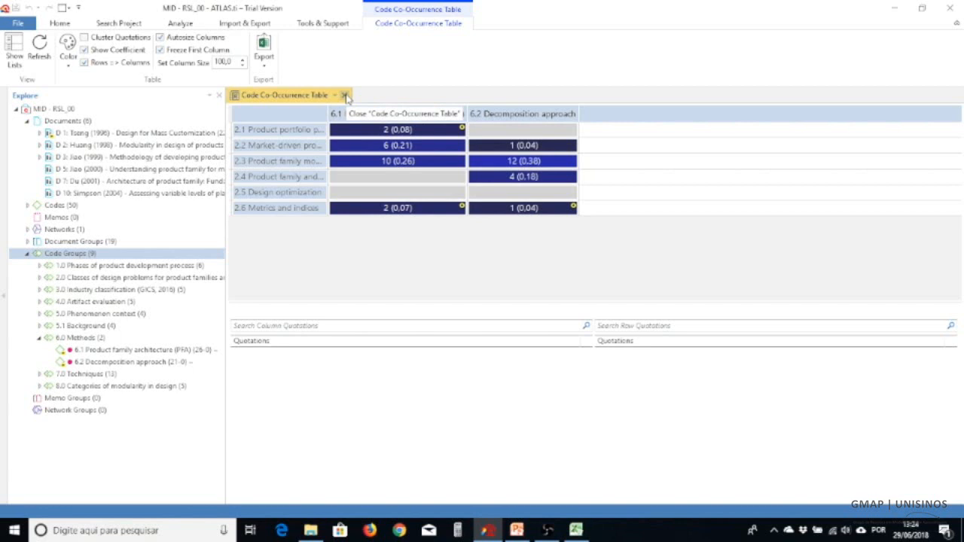
# Step: Close the co-occurrence table and open a new Code-Document Table
pyautogui.doubleClick(183, 23)
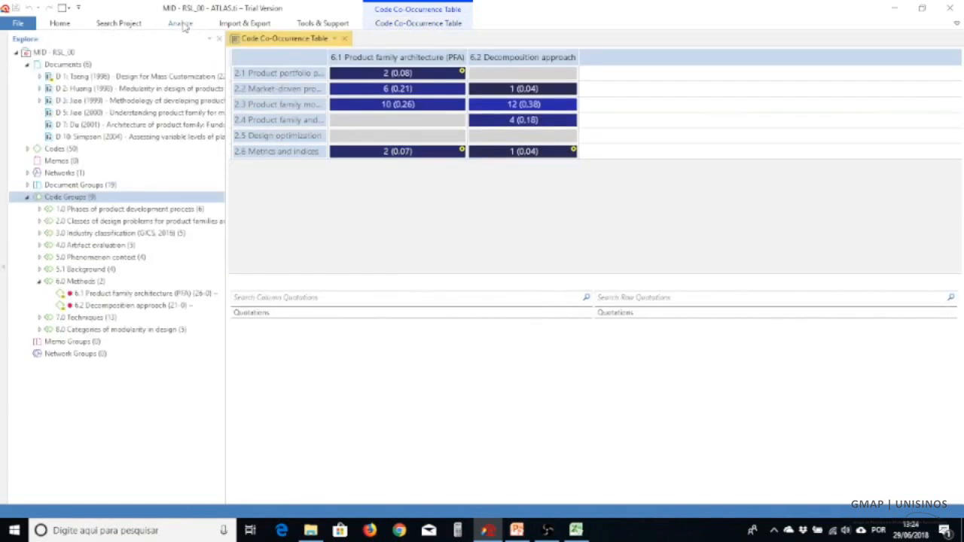
pyautogui.click(957, 23)
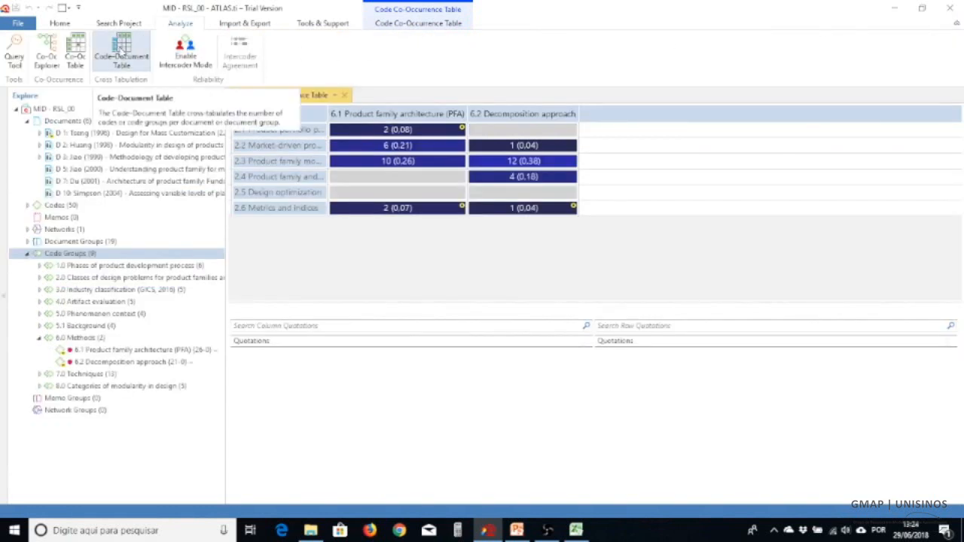
pyautogui.click(344, 96)
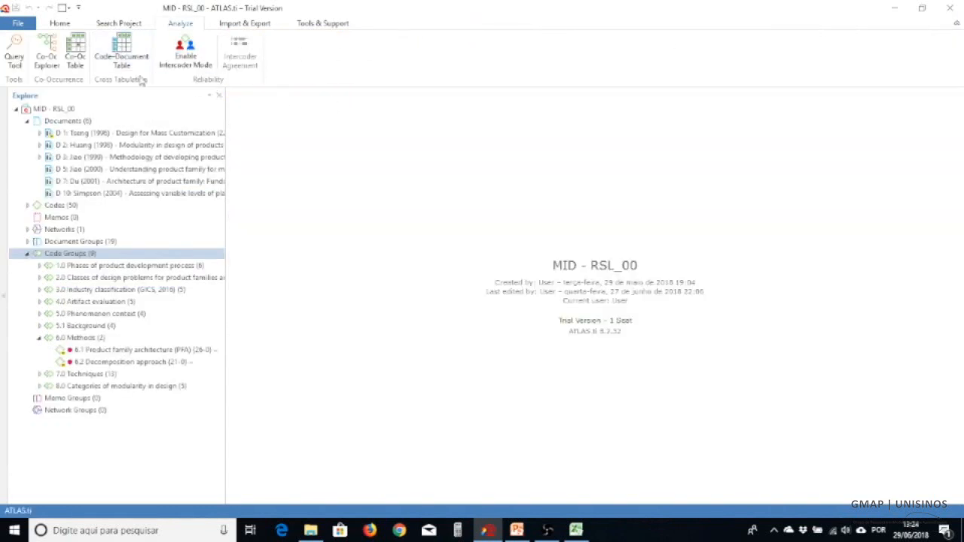
pyautogui.click(122, 57)
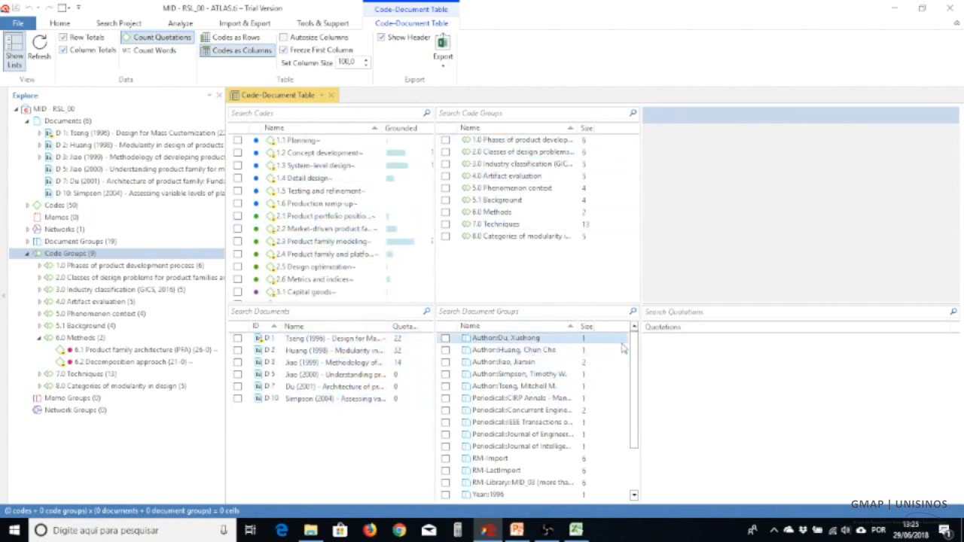
# Step: Select all six documents, D 1, D 2, D 3, D 5, D 7 and D 10, for the Code-Document Table
pyautogui.moveTo(635, 343)
pyautogui.mouseDown()
pyautogui.moveTo(637, 402)
pyautogui.moveTo(637, 334)
pyautogui.mouseUp()
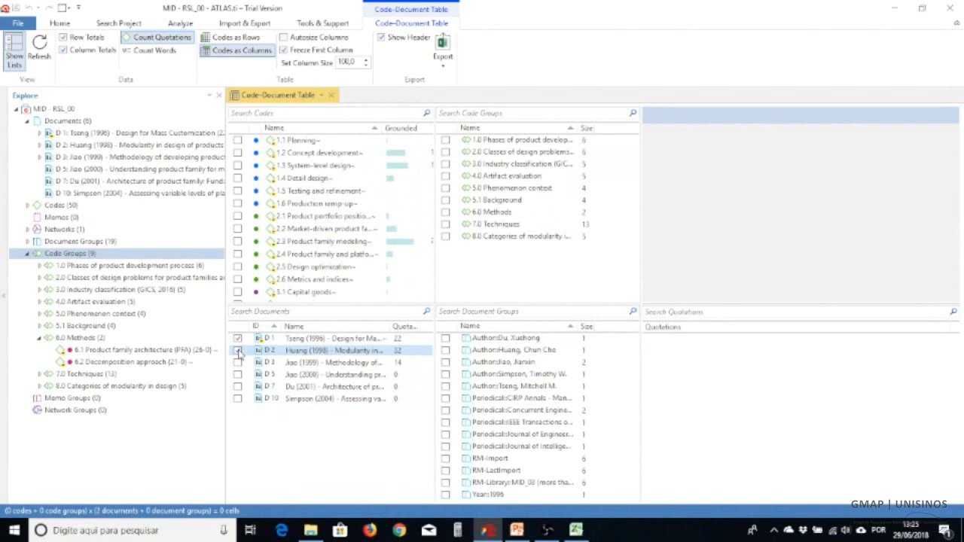
pyautogui.click(238, 363)
pyautogui.click(238, 374)
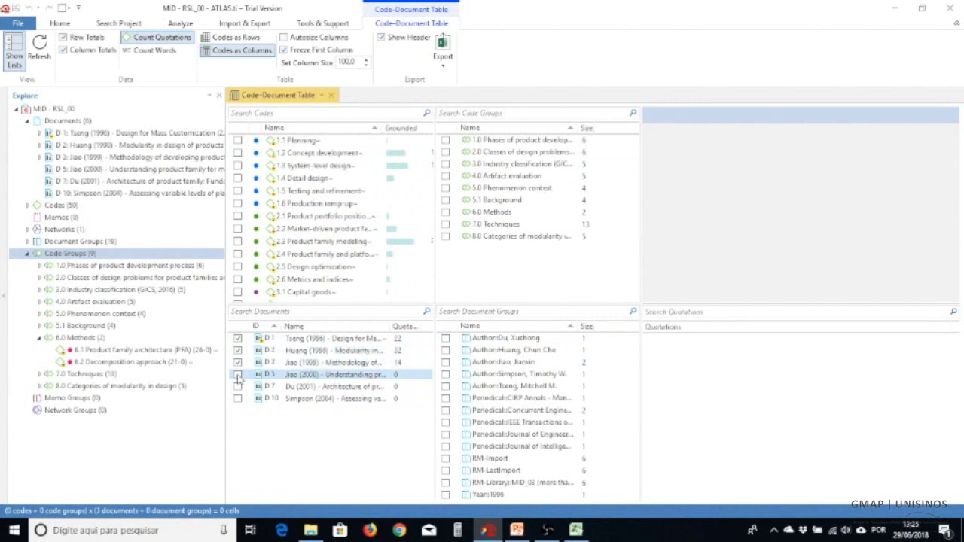
pyautogui.click(239, 387)
pyautogui.click(238, 399)
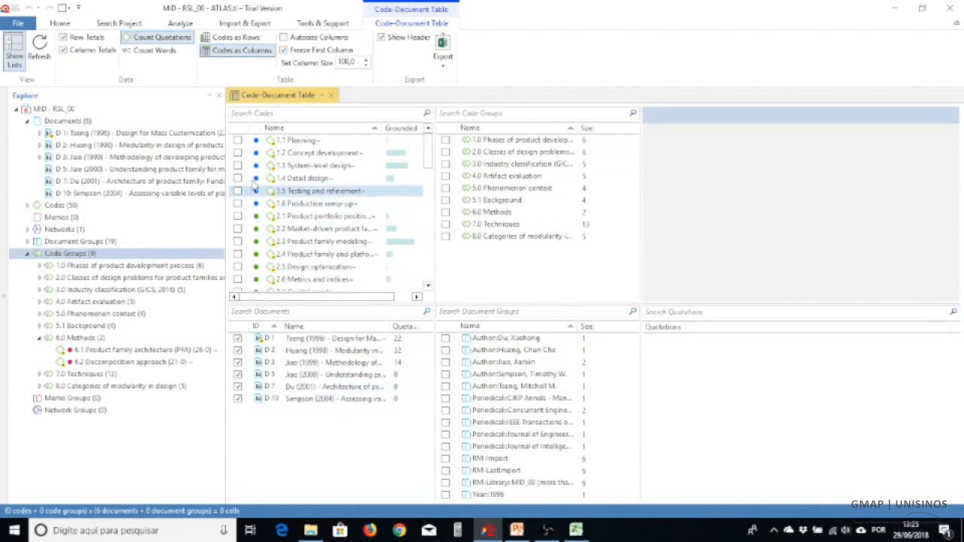
# Step: Add the codes 2.1 Product portfolio positioning through 2.6 Metrics and indices to the Code-Document Table
pyautogui.click(238, 217)
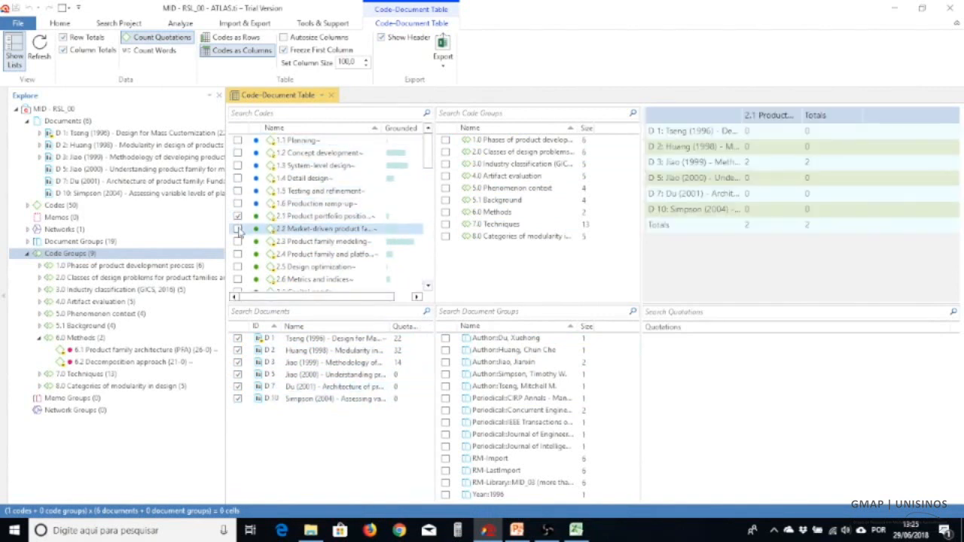
pyautogui.click(237, 229)
pyautogui.click(238, 241)
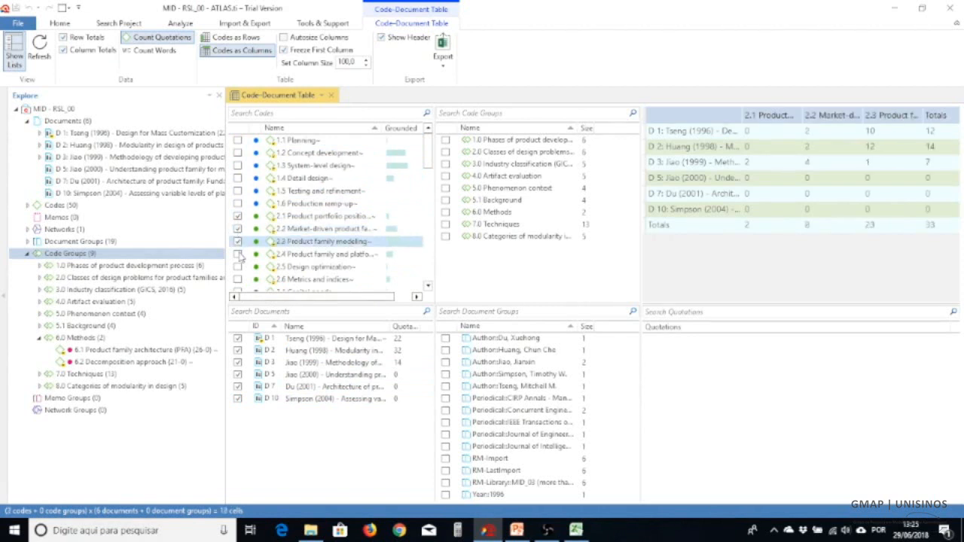
pyautogui.click(238, 254)
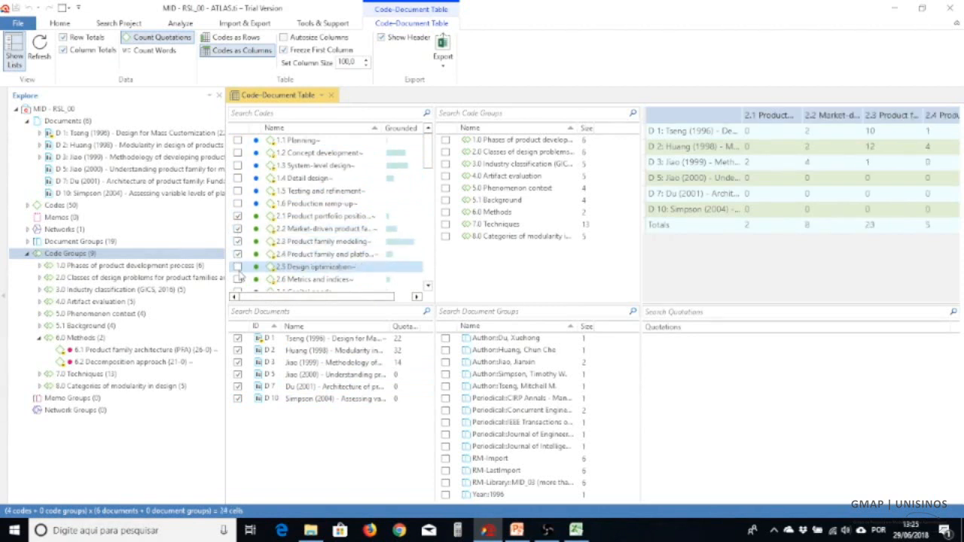
pyautogui.click(239, 269)
pyautogui.click(238, 279)
# Step: Hide the code and document lists and widen the first column to show more of the document titles
pyautogui.click(12, 46)
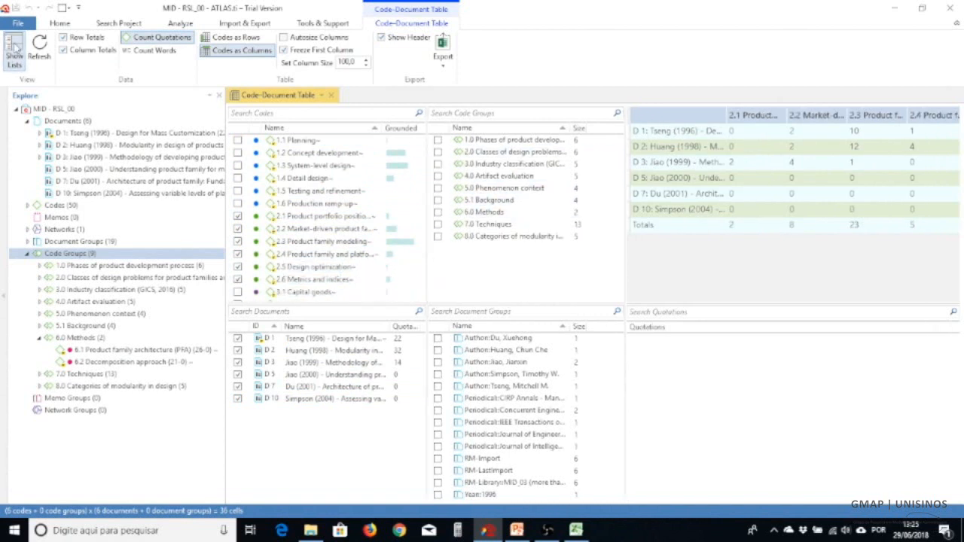
pyautogui.moveTo(329, 116); pyautogui.dragTo(457, 115)
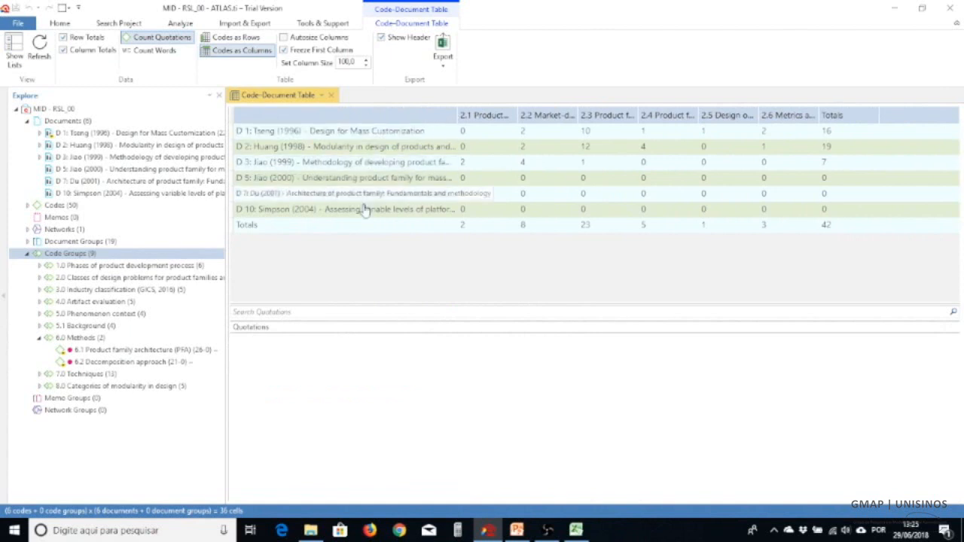
pyautogui.click(313, 131)
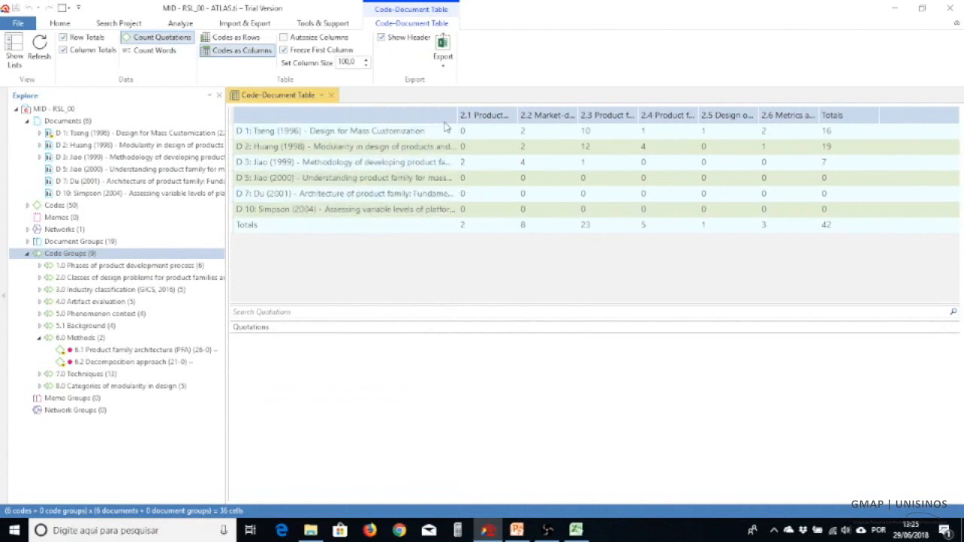
# Step: Autosize the table columns to fit the full code names and check the totals column at the far end
pyautogui.click(284, 37)
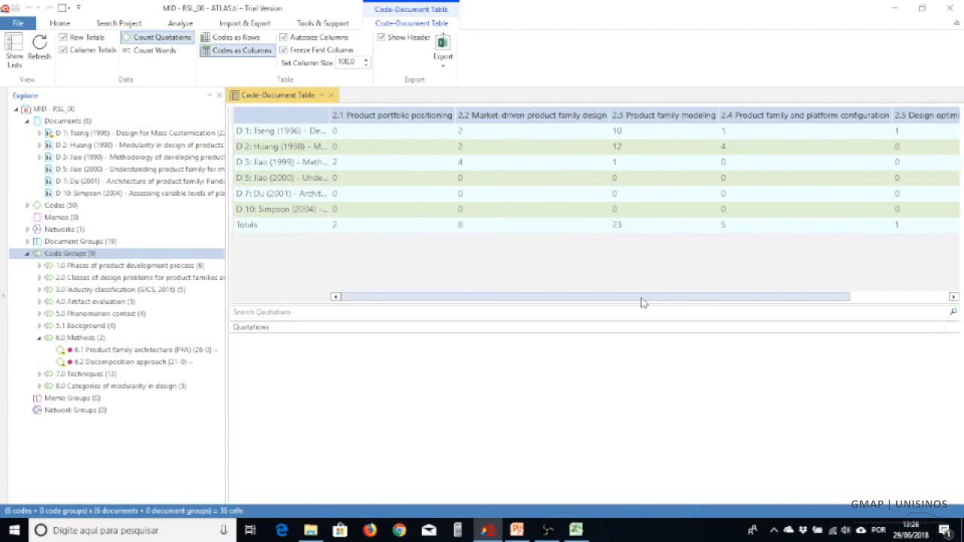
pyautogui.moveTo(641, 298); pyautogui.dragTo(793, 300)
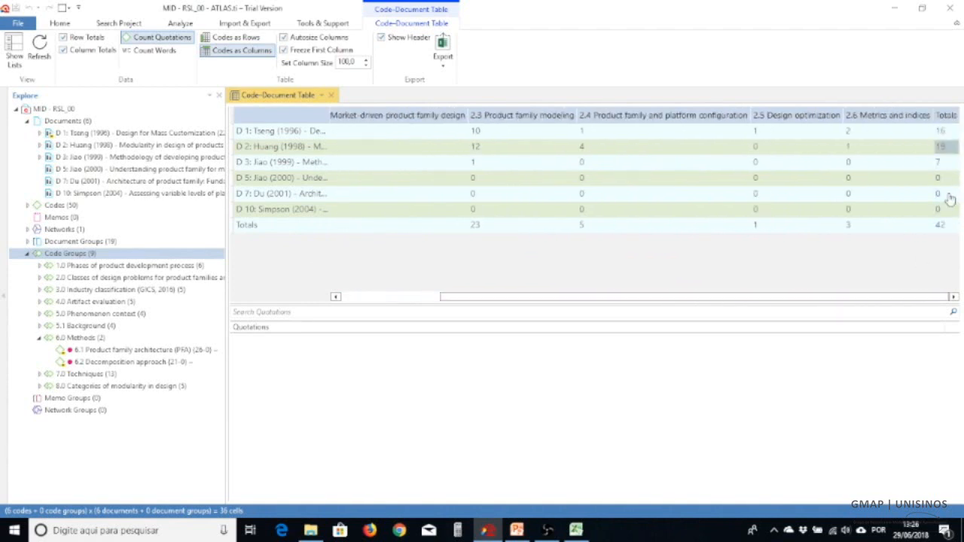
pyautogui.moveTo(795, 299); pyautogui.dragTo(694, 300)
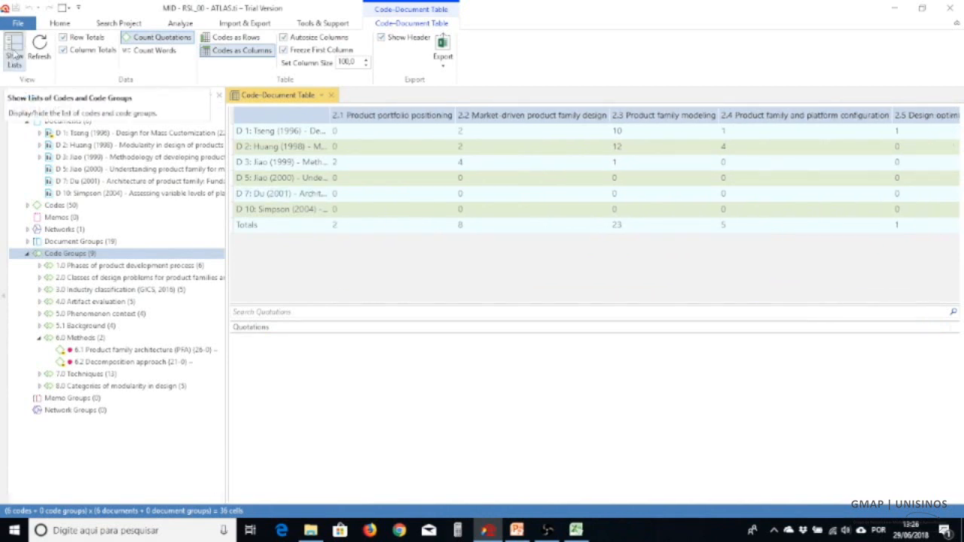
# Step: Export the Code-Document Table as a graphic and close the resulting image
pyautogui.click(444, 66)
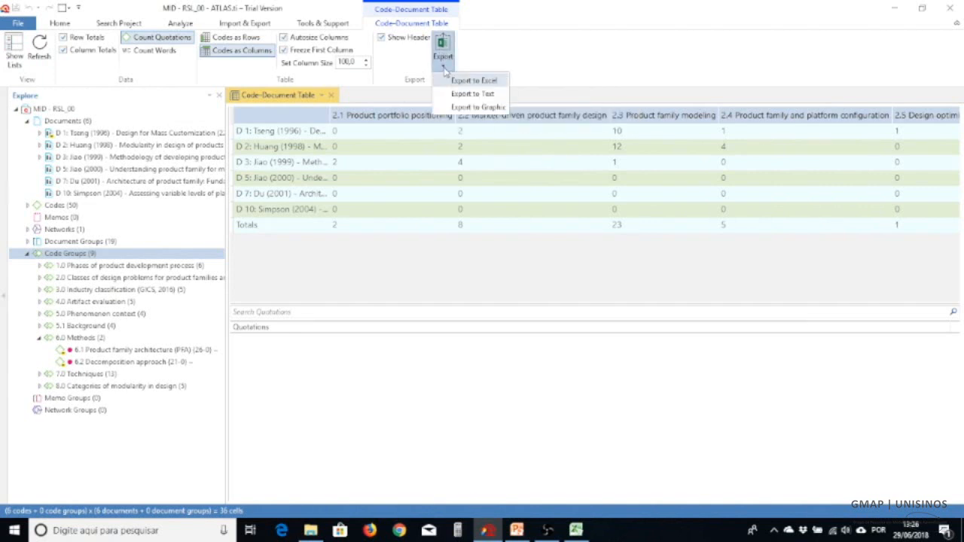
pyautogui.click(467, 107)
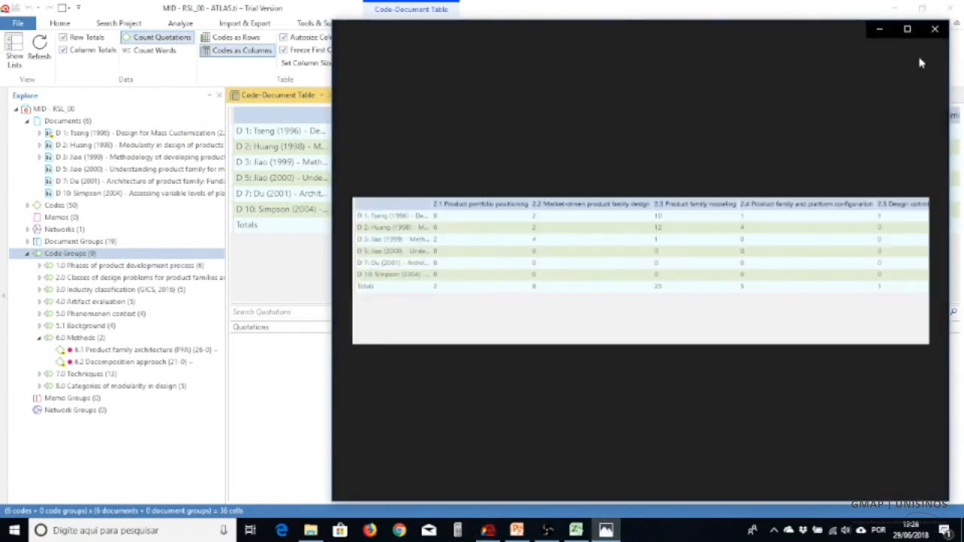
pyautogui.click(934, 30)
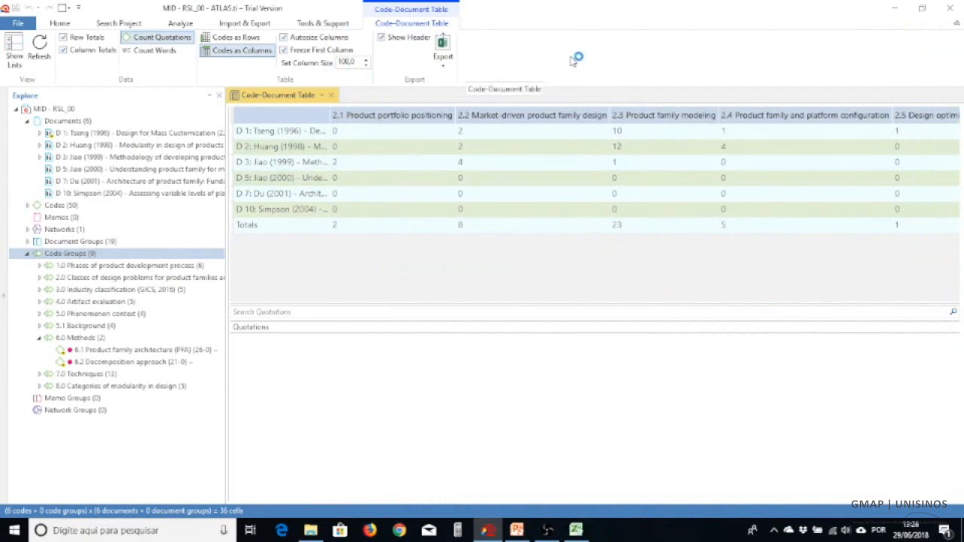
# Step: Show the lists again and deselect all six documents, D 1 through D 10
pyautogui.click(14, 54)
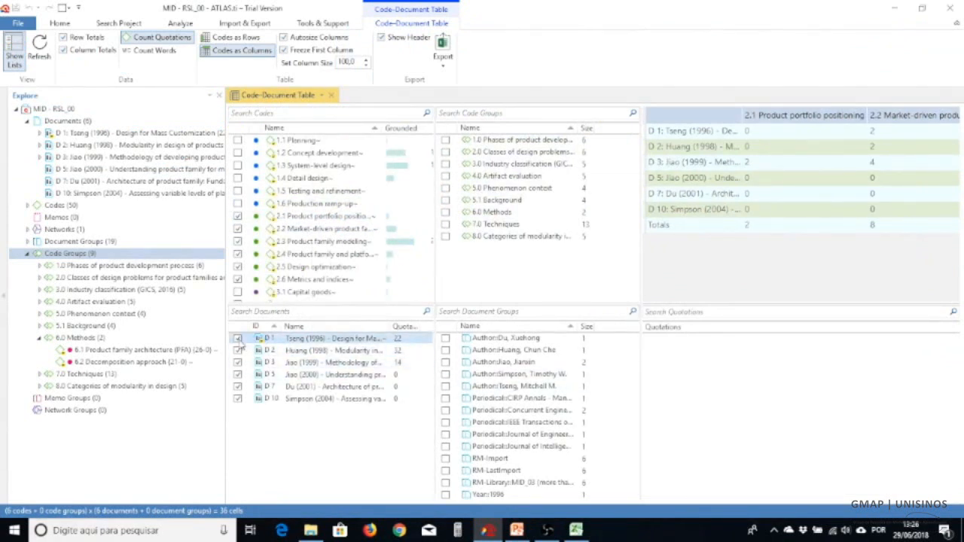
pyautogui.click(238, 339)
pyautogui.click(238, 363)
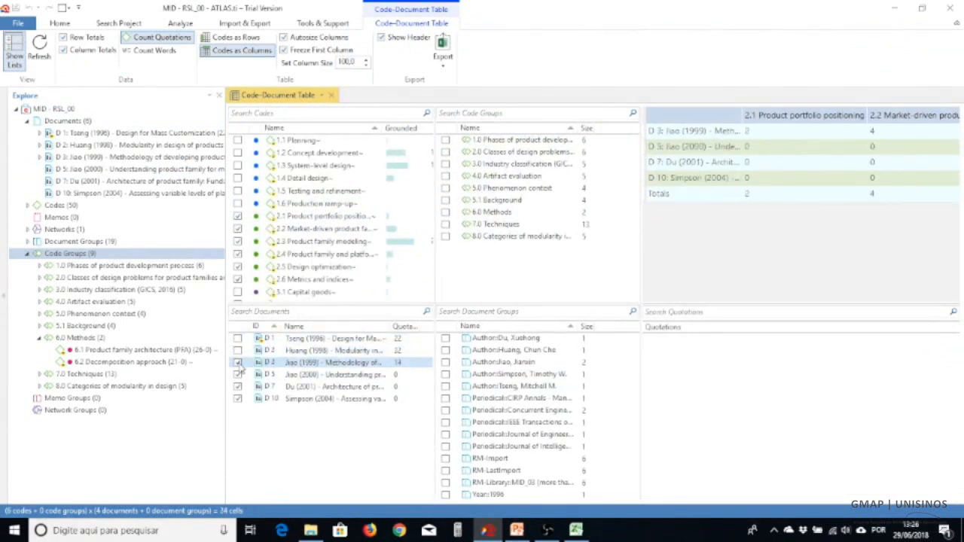
pyautogui.click(238, 363)
pyautogui.click(238, 374)
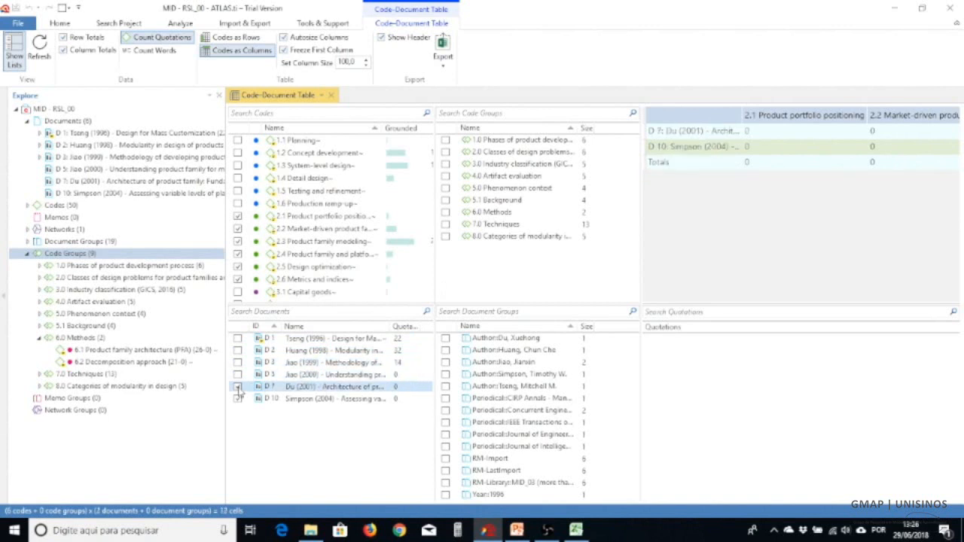
pyautogui.click(238, 386)
pyautogui.click(238, 398)
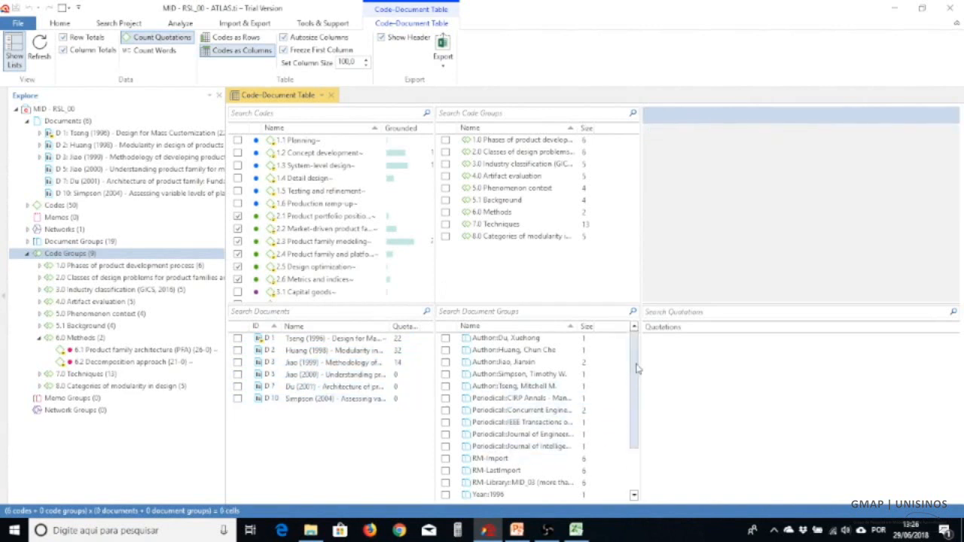
# Step: Add the six publication-year document groups, Year::1996, 1998, 1999, 2000, 2001 and 2004, to the Code-Document Table
pyautogui.moveTo(637, 366); pyautogui.dragTo(637, 419)
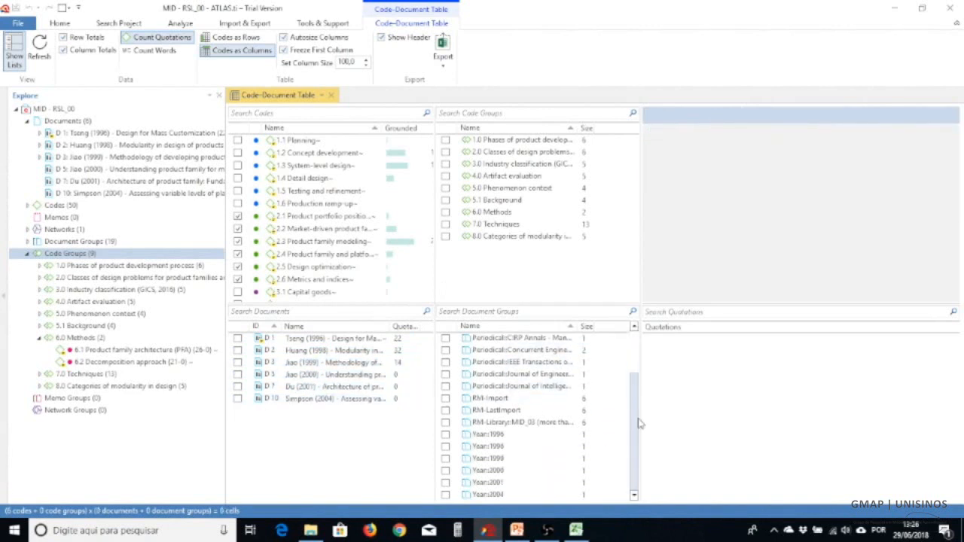
pyautogui.click(445, 435)
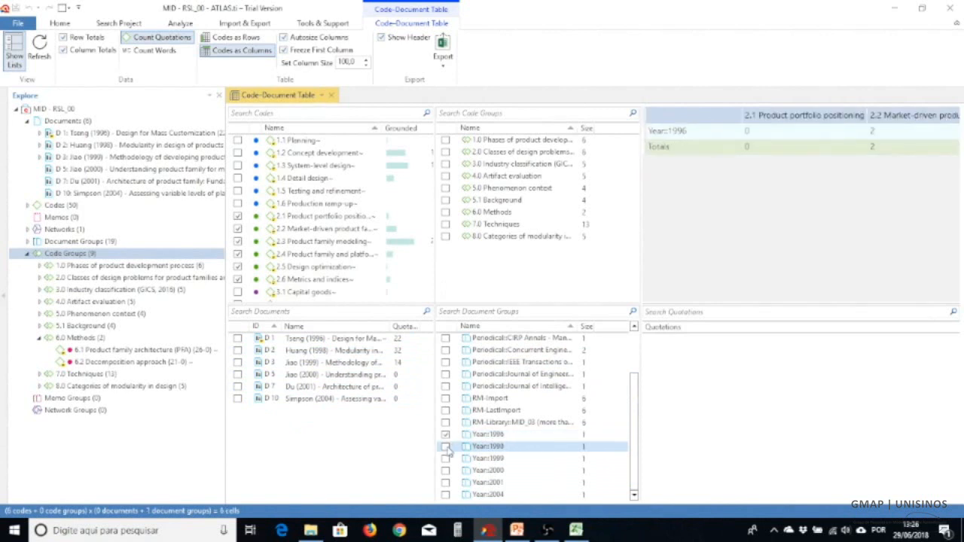
pyautogui.click(446, 447)
pyautogui.click(446, 459)
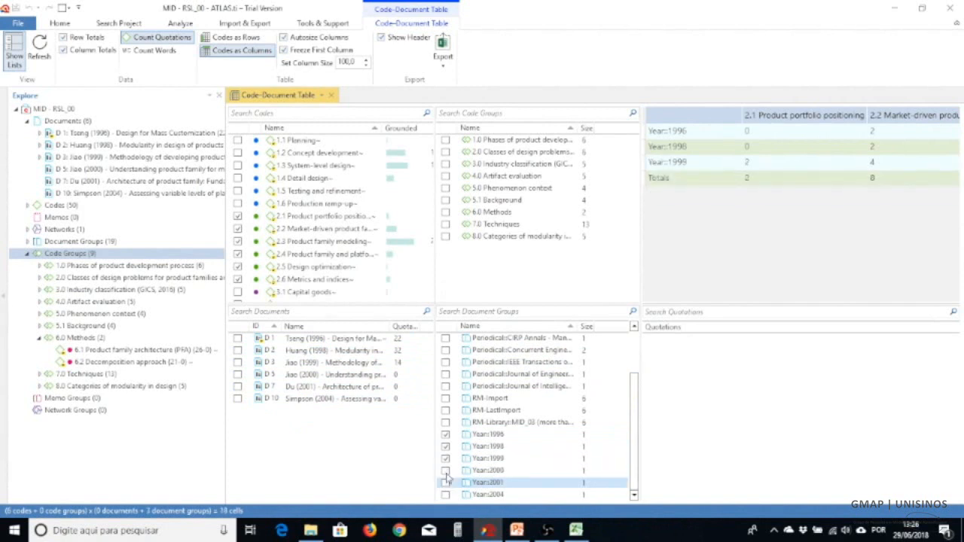
pyautogui.click(446, 482)
pyautogui.click(446, 471)
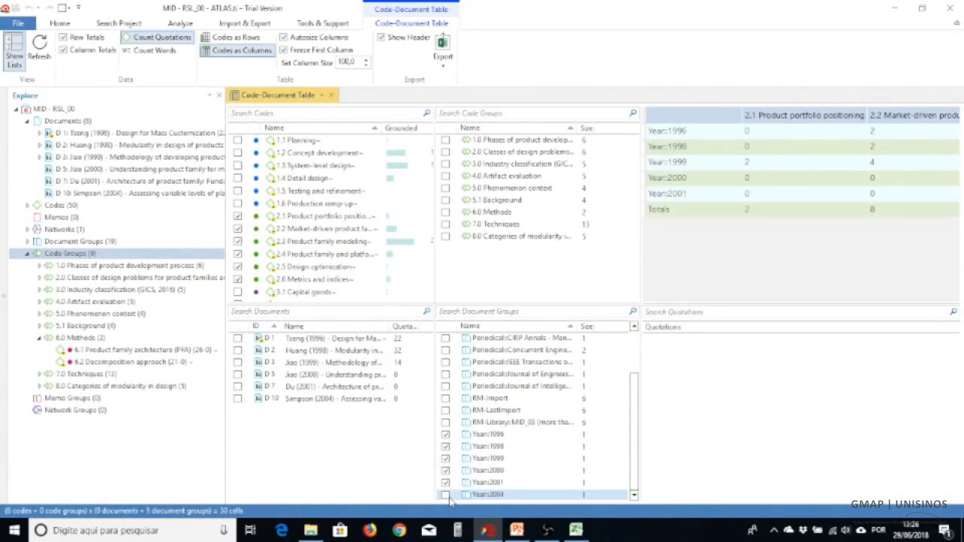
pyautogui.click(446, 495)
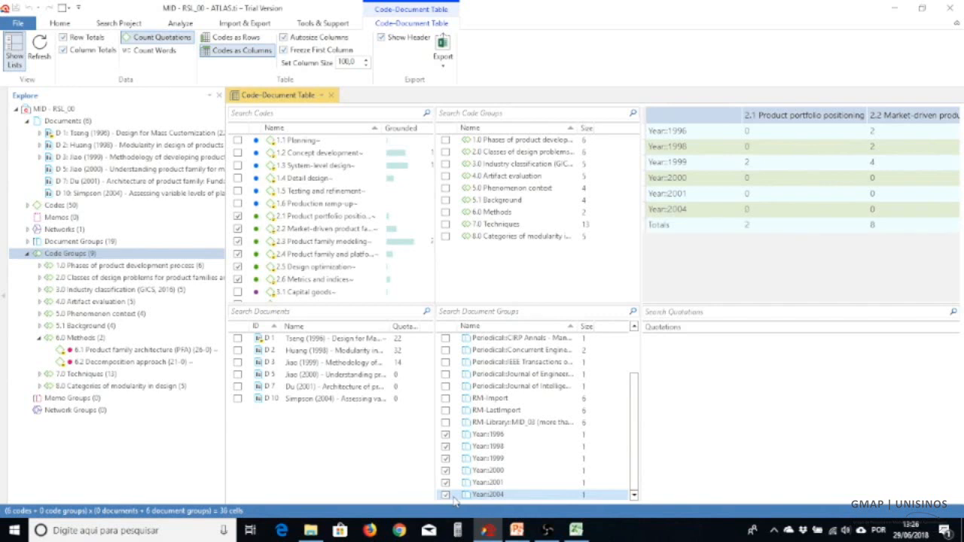
# Step: Hide the lists to examine how the 2.x codes are distributed across publication years, and show the lists again
pyautogui.click(15, 58)
pyautogui.click(433, 162)
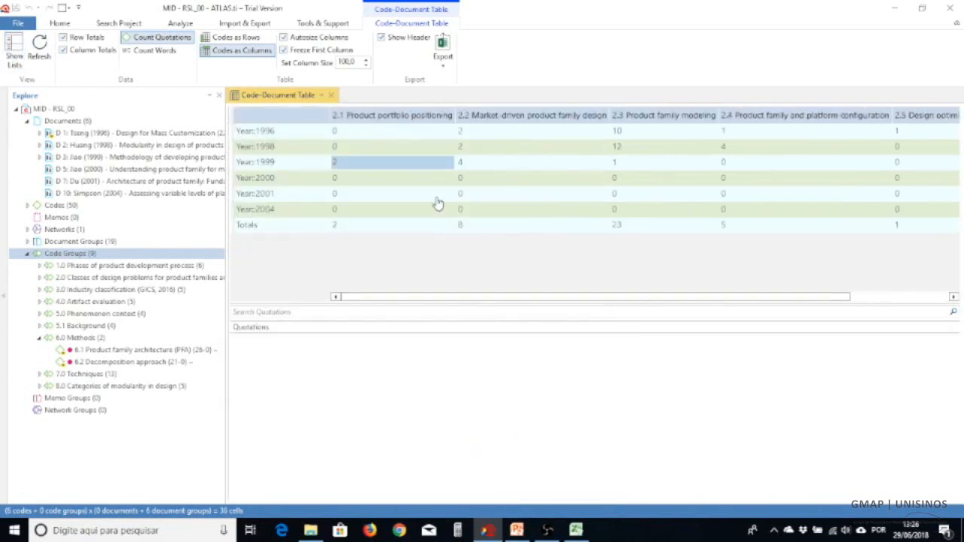
pyautogui.click(493, 194)
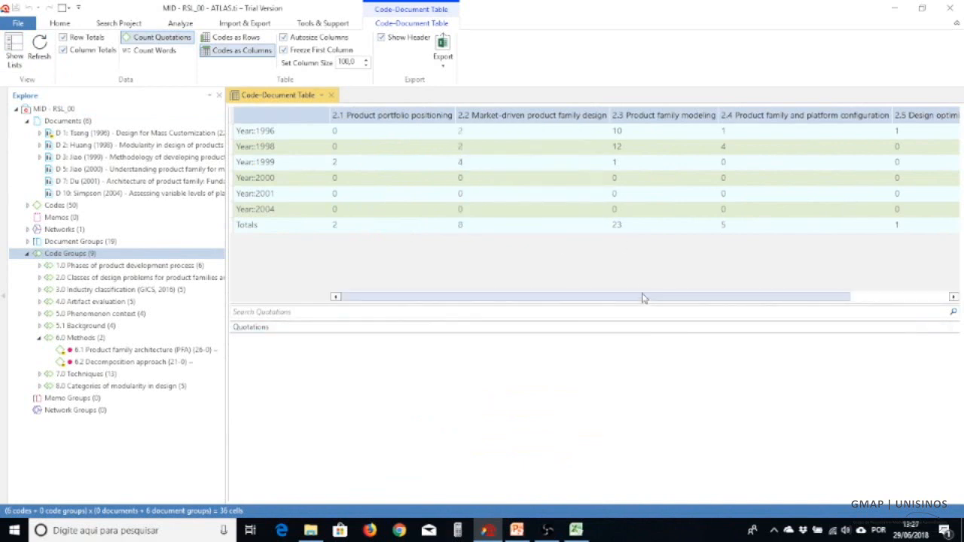
pyautogui.click(14, 47)
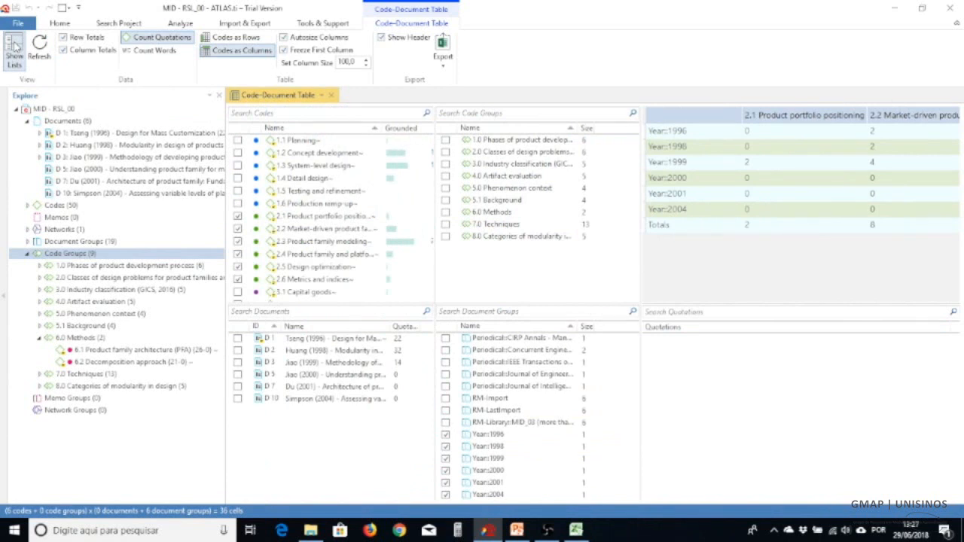
# Step: Build a Query Tool term combining 1.2 Concept development AND 2.3 Product family modeling, and display its matching quotations
pyautogui.click(180, 23)
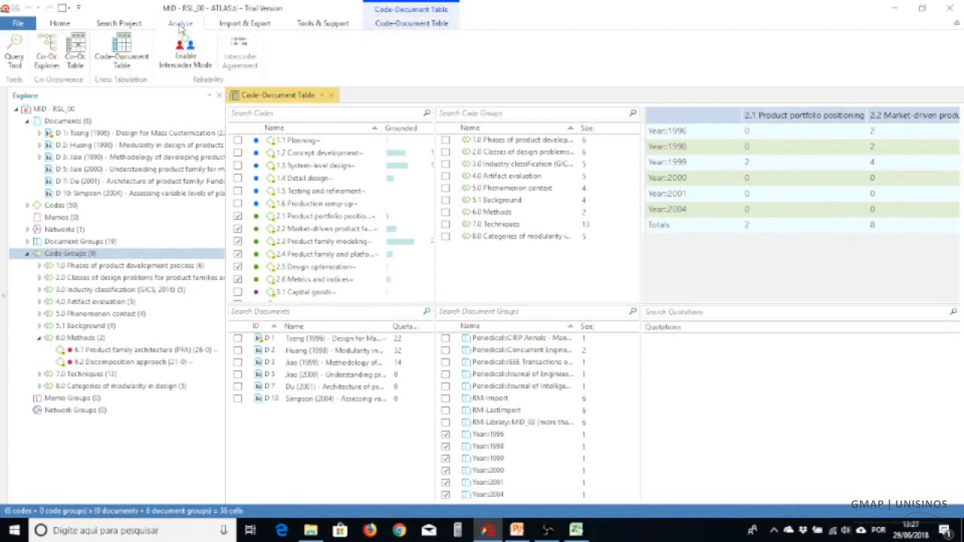
pyautogui.click(14, 55)
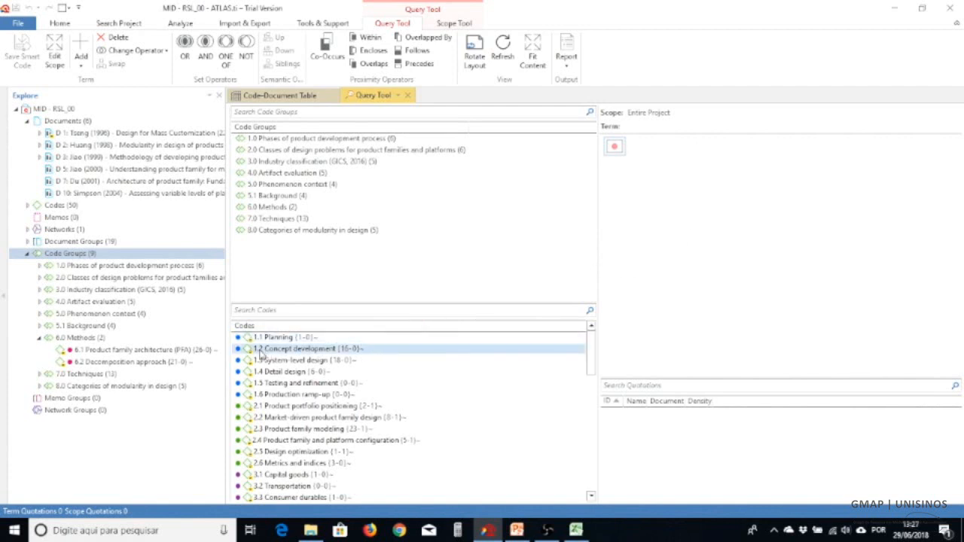
pyautogui.moveTo(260, 354); pyautogui.dragTo(617, 151)
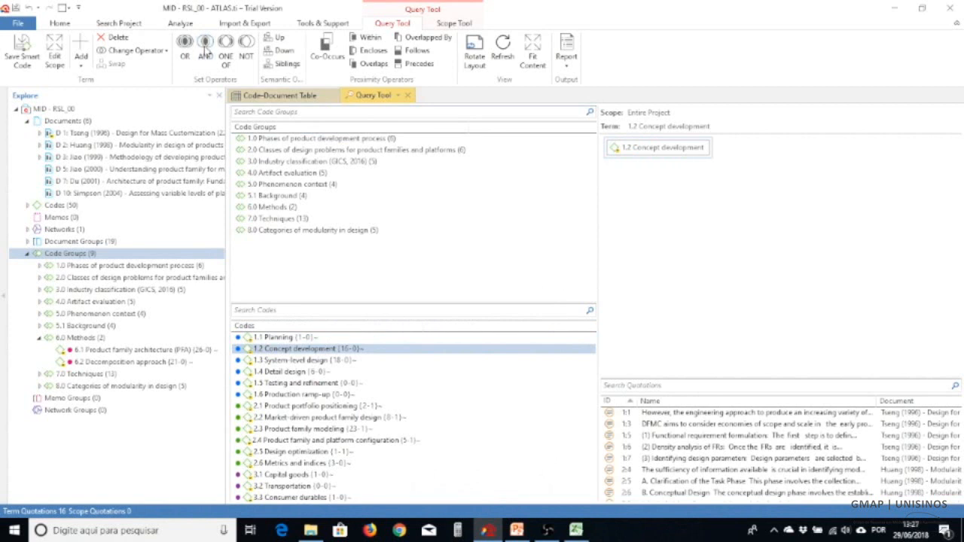
pyautogui.click(205, 50)
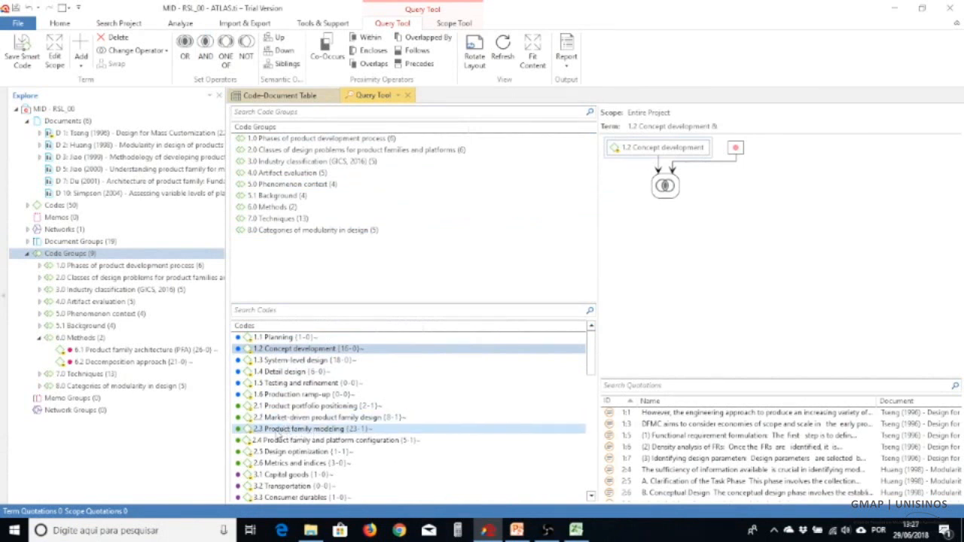
pyautogui.moveTo(278, 433); pyautogui.dragTo(738, 149)
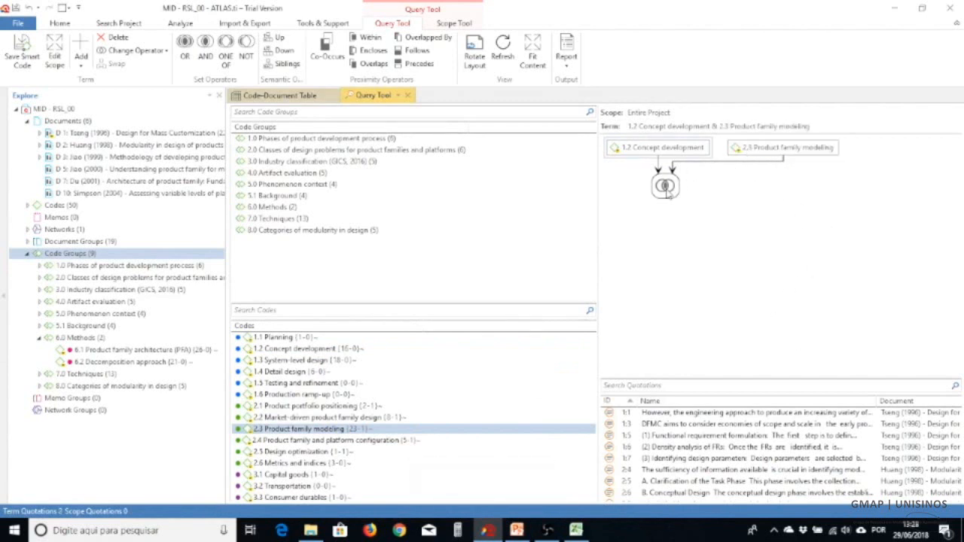
pyautogui.click(667, 186)
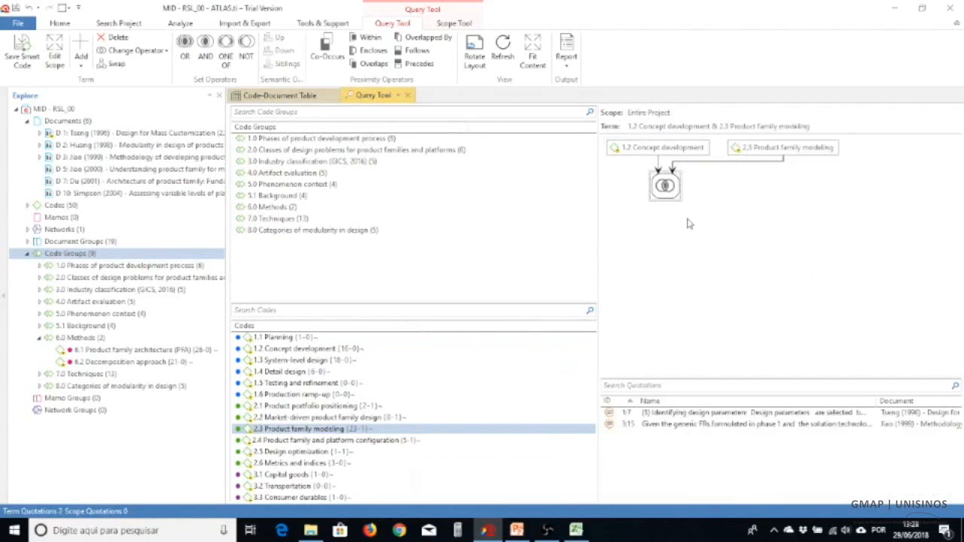
pyautogui.click(710, 425)
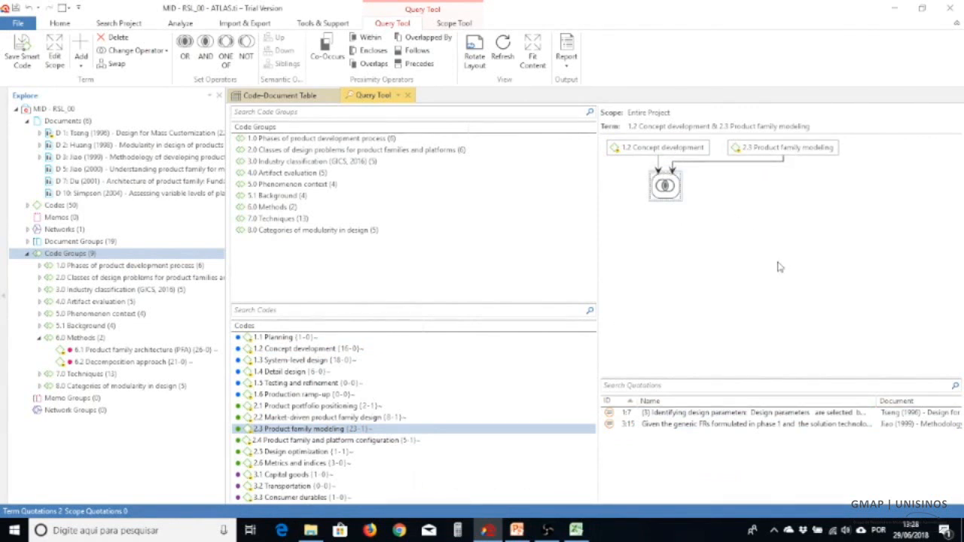
# Step: Replace 2.3 Product family modeling with 2.2 Market-driven product family design in the query term
pyautogui.click(790, 149)
pyautogui.press('Delete')
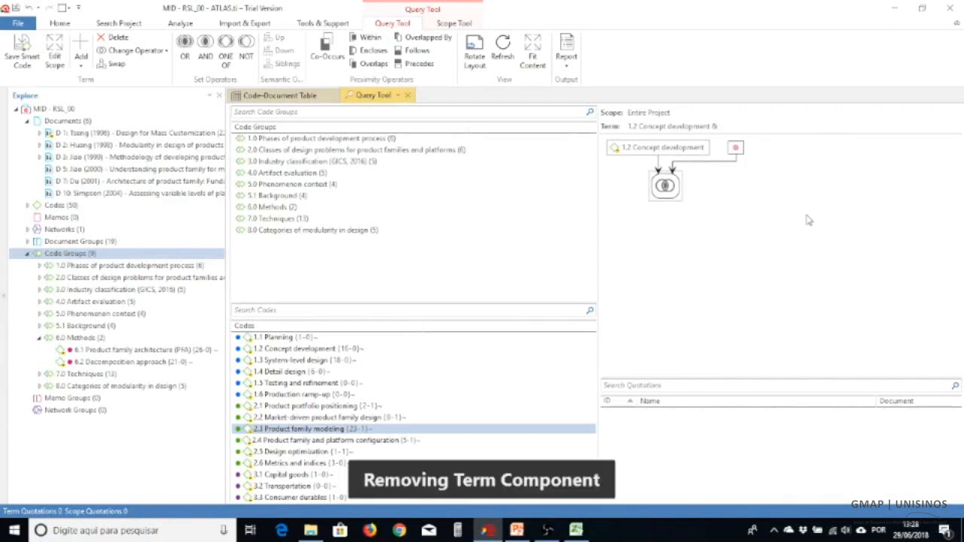
pyautogui.click(285, 419)
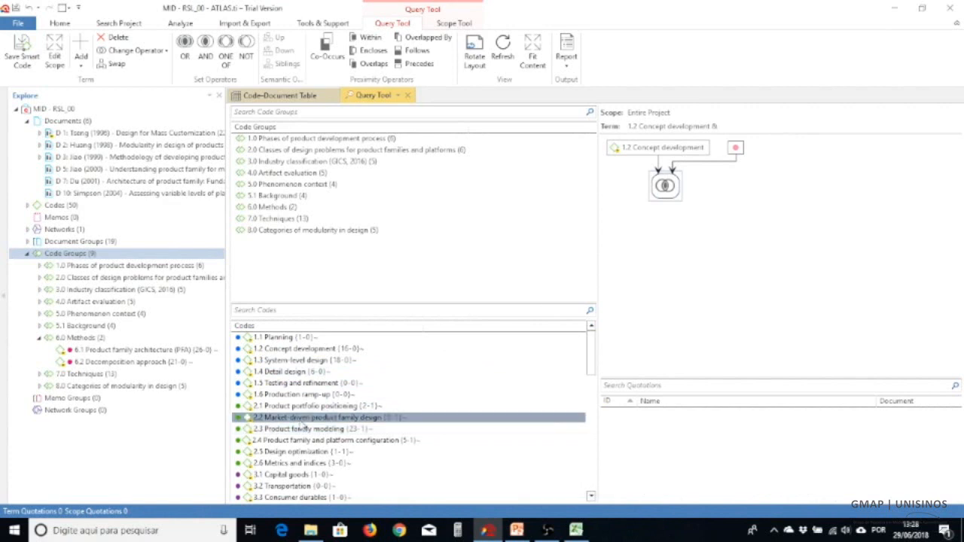
pyautogui.moveTo(275, 424); pyautogui.dragTo(738, 153)
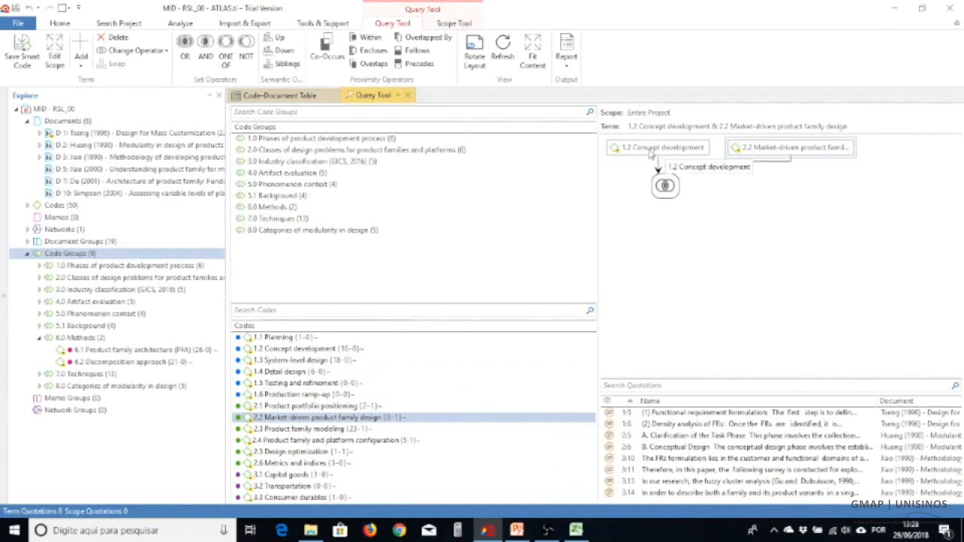
# Step: Compare the quotations of 1.2 Concept development, 2.2 Market-driven product family design and their AND combination
pyautogui.click(649, 152)
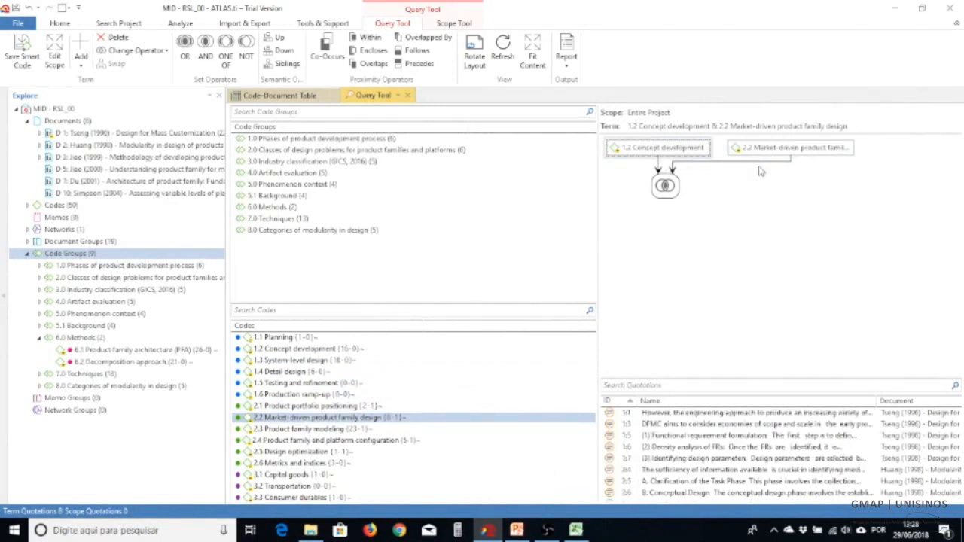
pyautogui.click(807, 151)
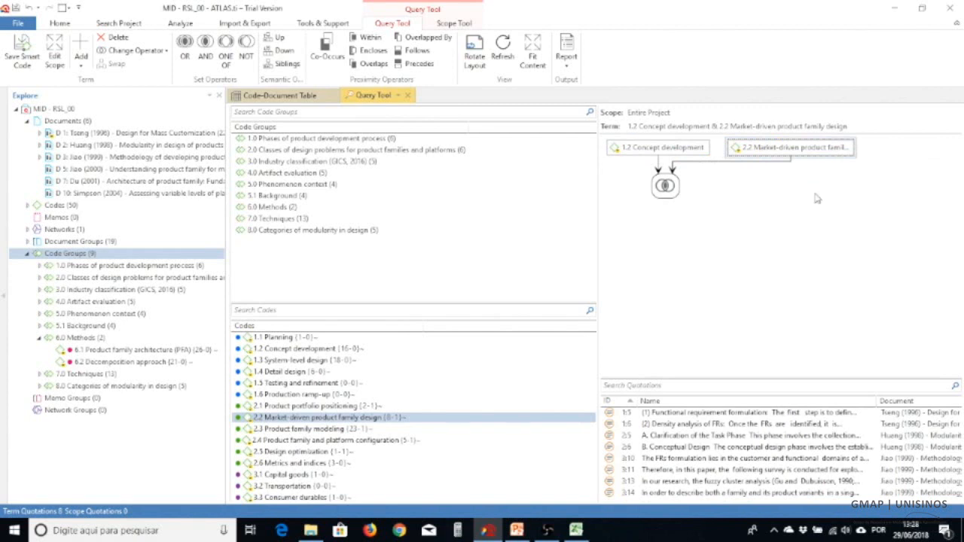
pyautogui.click(666, 187)
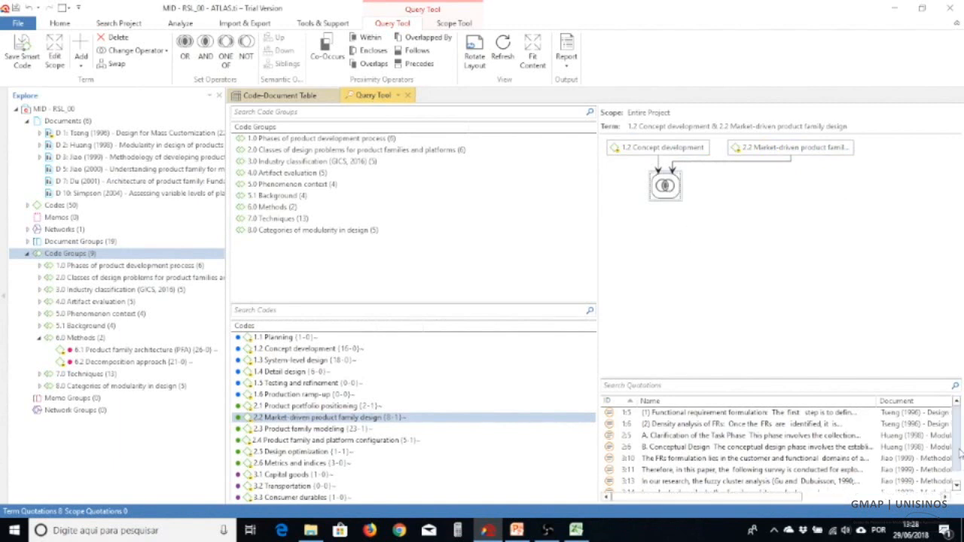
pyautogui.moveTo(958, 437)
pyautogui.mouseDown()
pyautogui.moveTo(963, 471)
pyautogui.moveTo(962, 420)
pyautogui.moveTo(960, 442)
pyautogui.mouseUp()
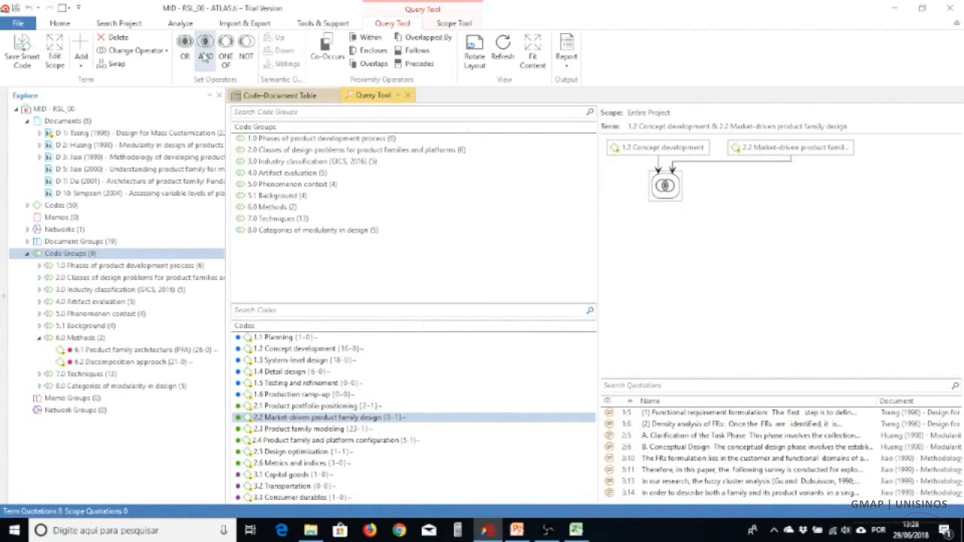
# Step: Extend the query with a second AND operator and 7.6 Decomposition and classification tree (DCT), and compare both operators' quotations
pyautogui.click(205, 57)
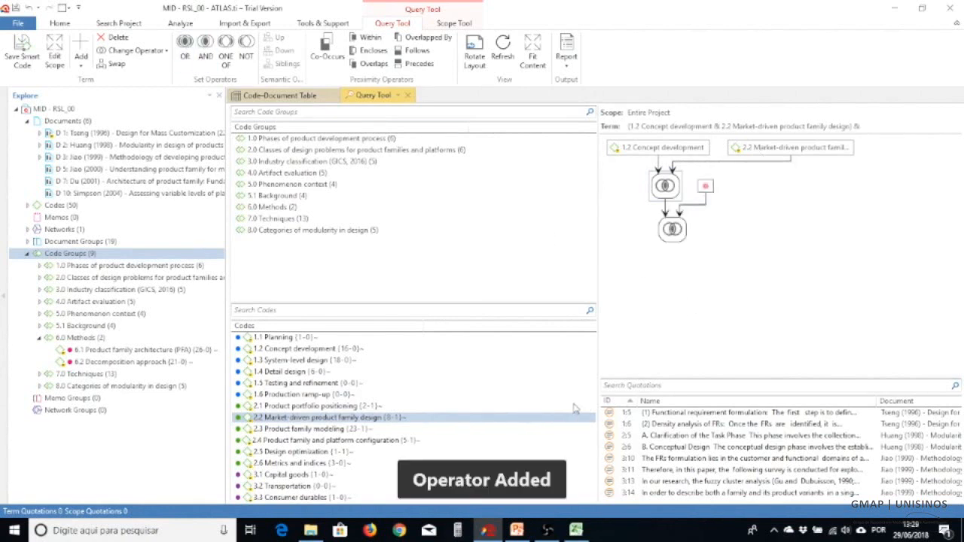
pyautogui.moveTo(591, 355); pyautogui.dragTo(589, 471)
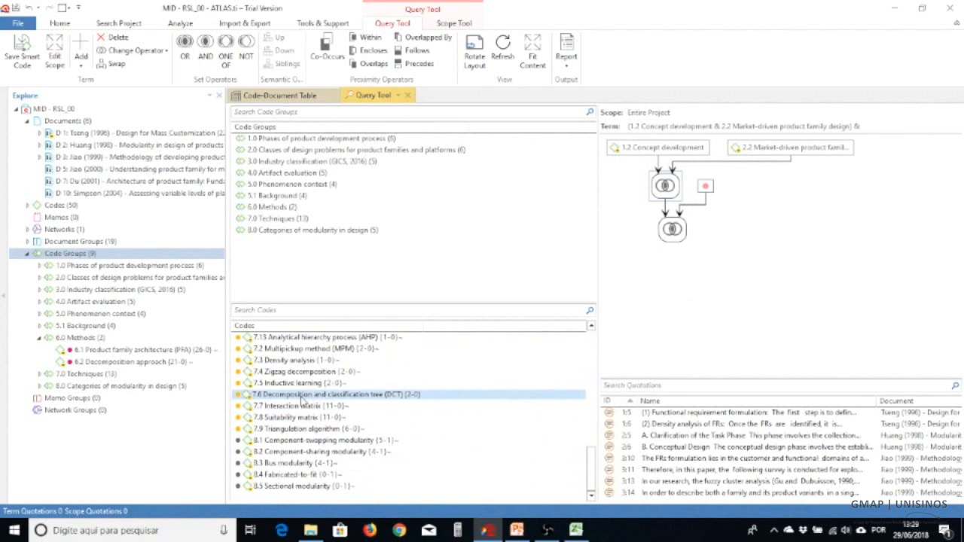
pyautogui.moveTo(302, 398); pyautogui.dragTo(706, 190)
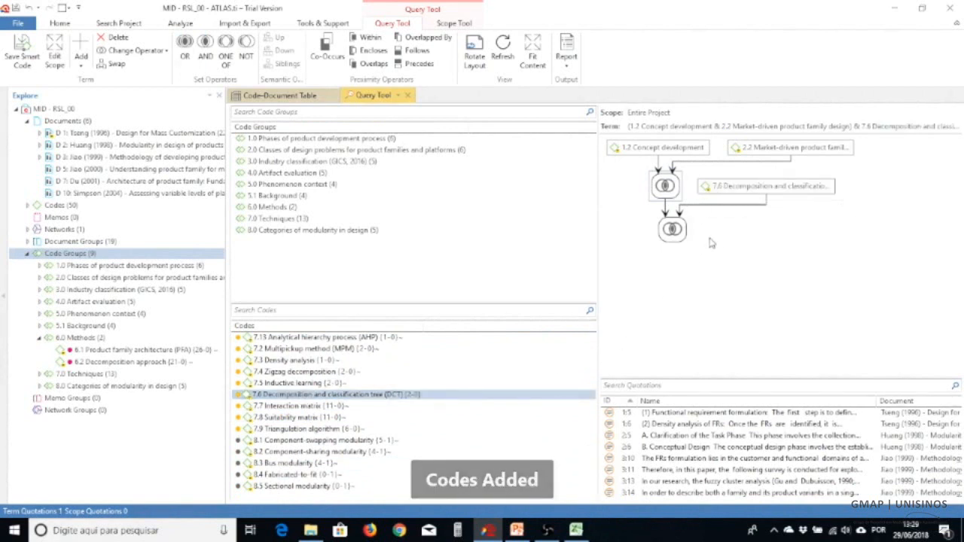
pyautogui.click(676, 237)
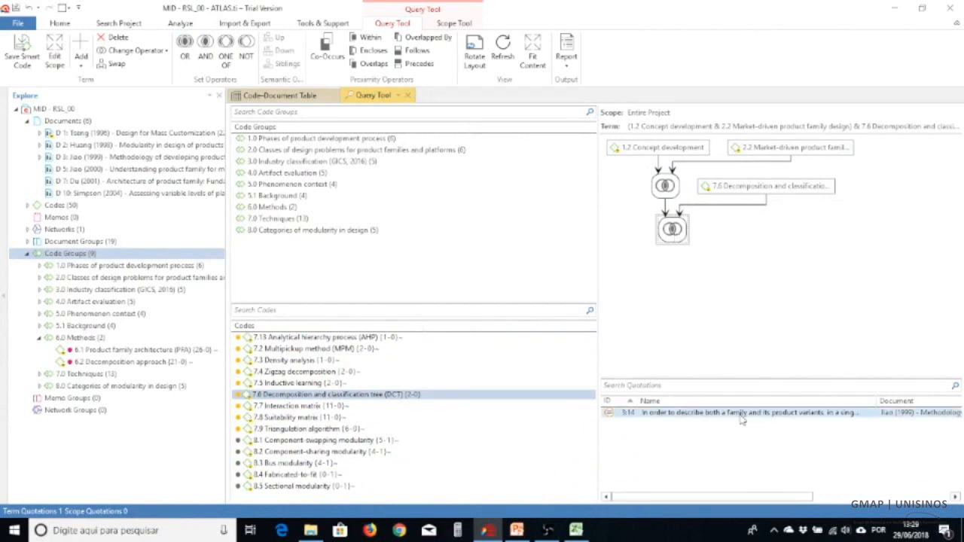
pyautogui.click(667, 193)
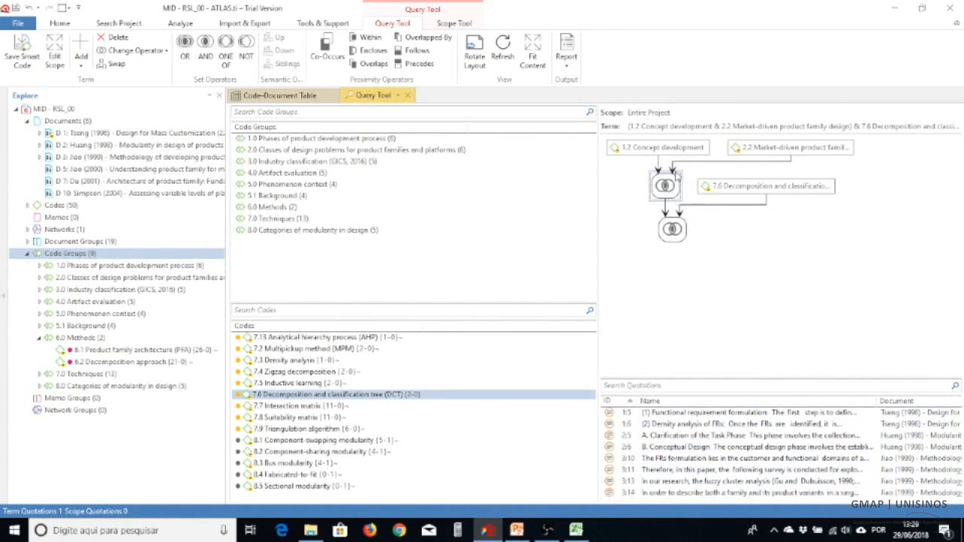
pyautogui.click(676, 224)
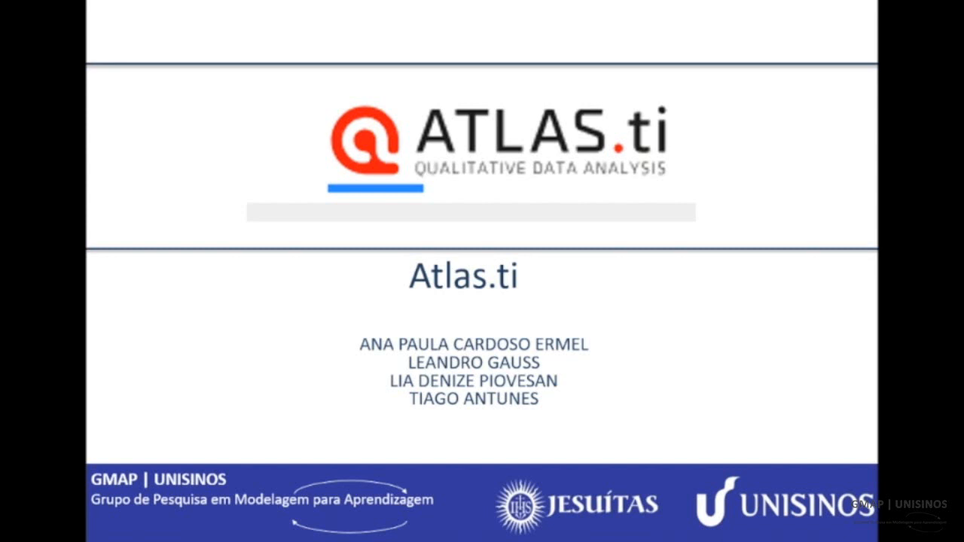
pyautogui.press('Right')
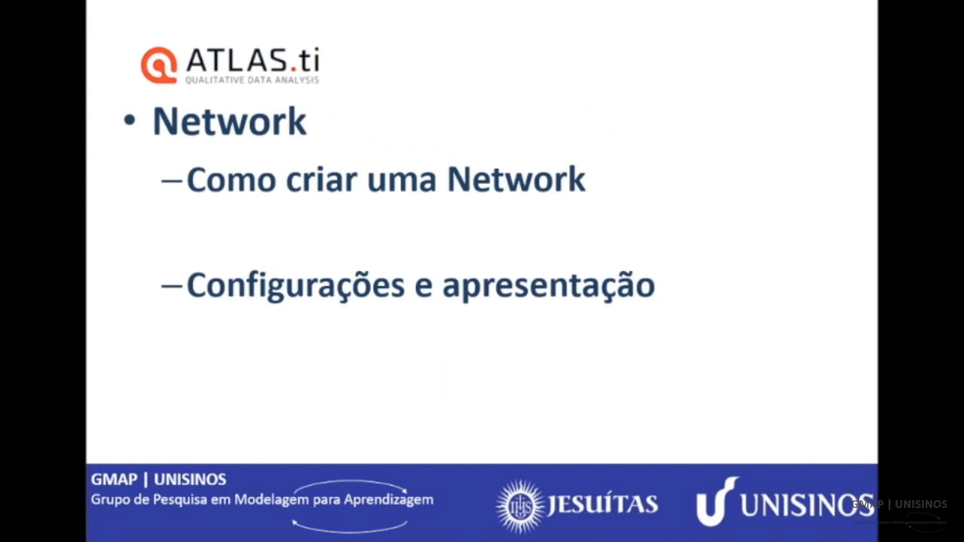
pyautogui.press('Escape')
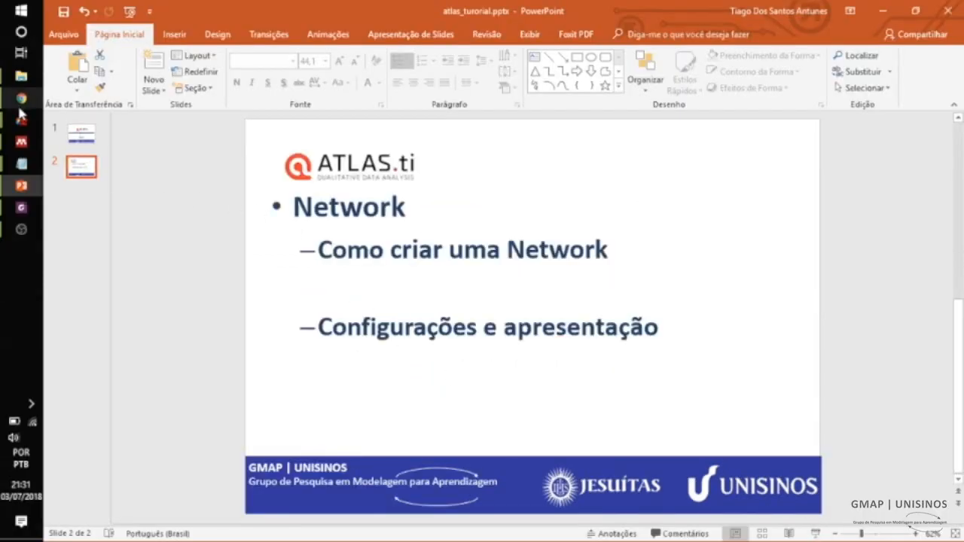
# Step: Switch to the Teste project in ATLAS.ti and review its documents and codes in the project tree
pyautogui.moveTo(22, 118)
pyautogui.click(148, 78)
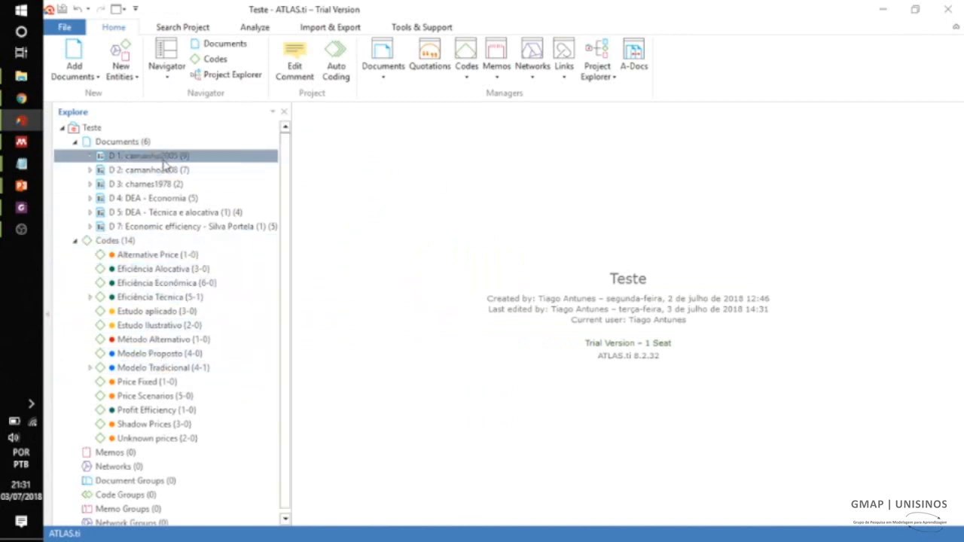
pyautogui.click(132, 143)
pyautogui.click(125, 241)
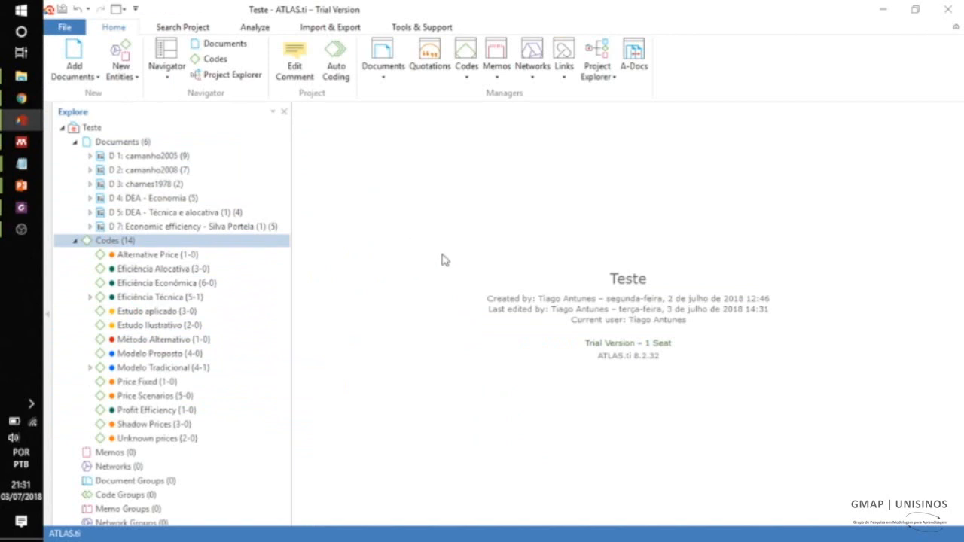
# Step: Create a new network named Doc1 in the Teste project
pyautogui.click(532, 51)
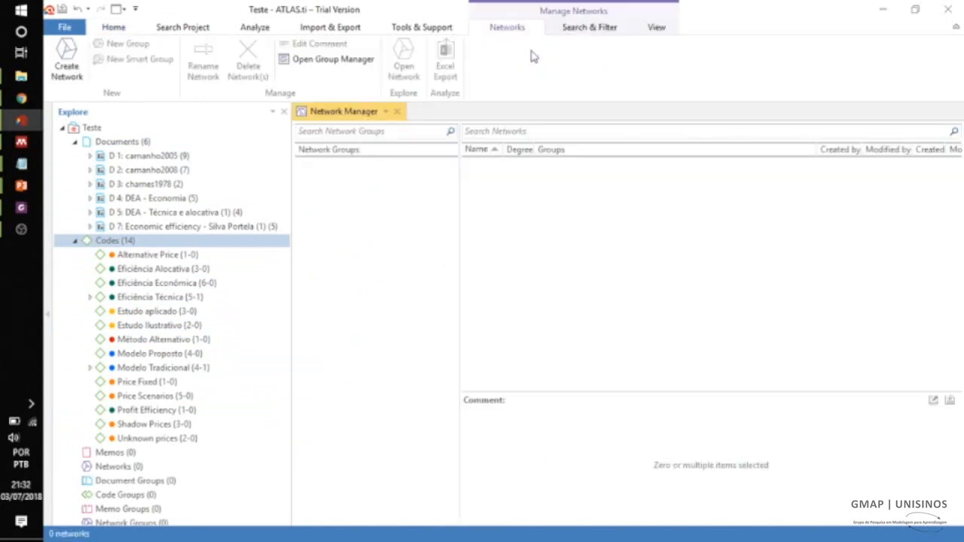
pyautogui.click(67, 51)
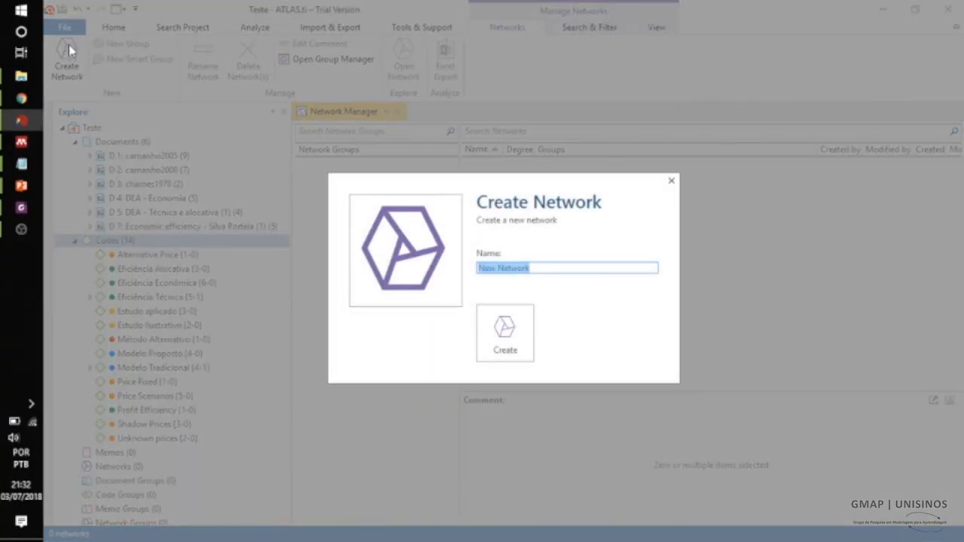
pyautogui.write('Doc1')
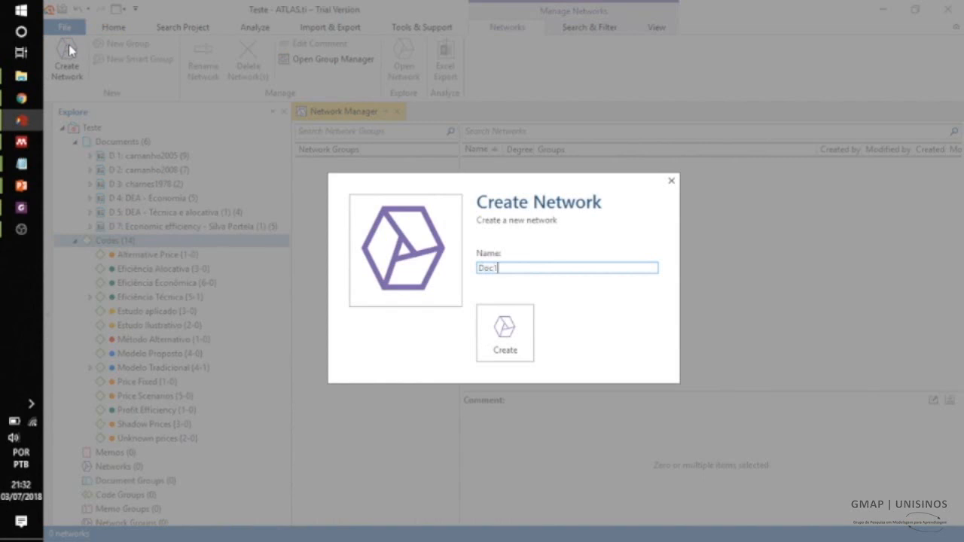
pyautogui.click(505, 343)
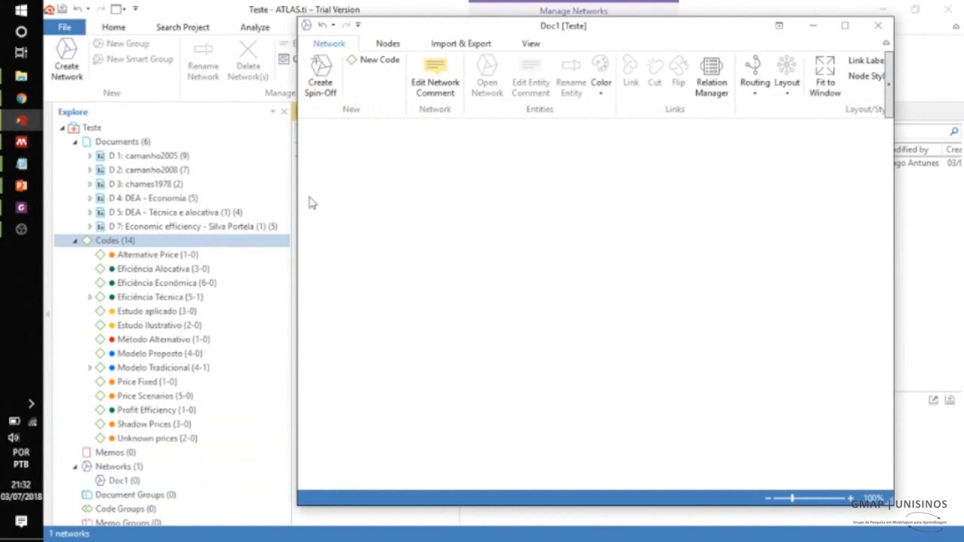
# Step: Add document D 1: camanho2005 to the Doc1 network and import its code neighbors
pyautogui.moveTo(132, 158); pyautogui.dragTo(380, 283)
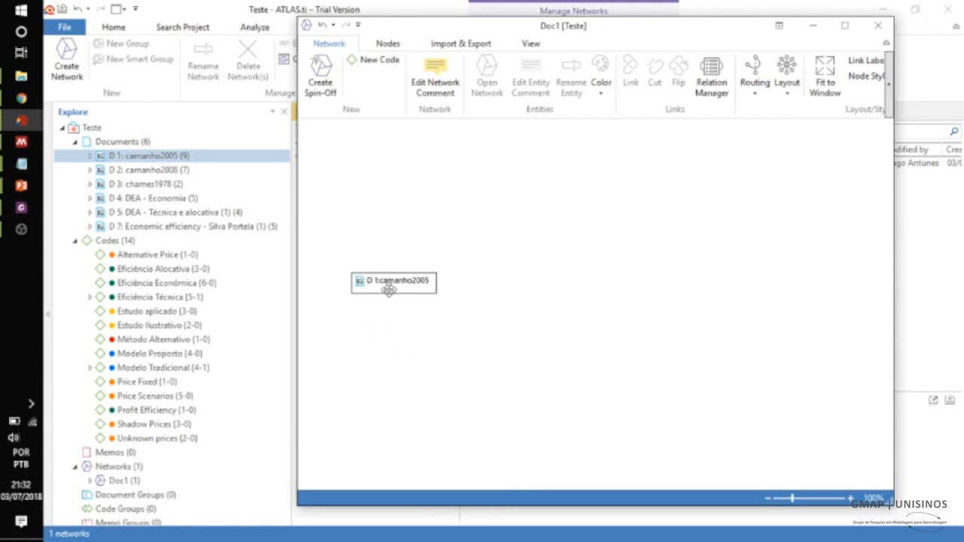
pyautogui.moveTo(389, 290); pyautogui.dragTo(384, 266)
pyautogui.rightClick(395, 264)
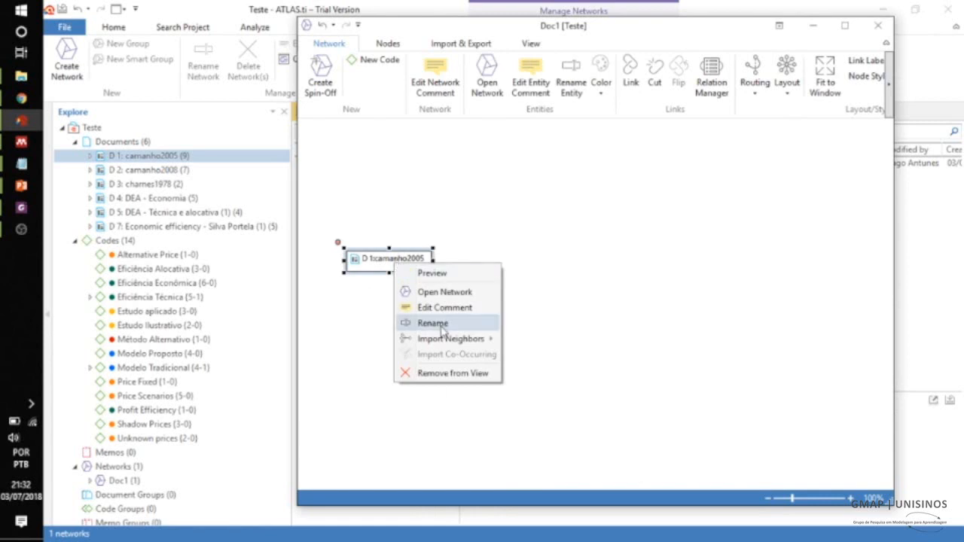
pyautogui.moveTo(437, 345)
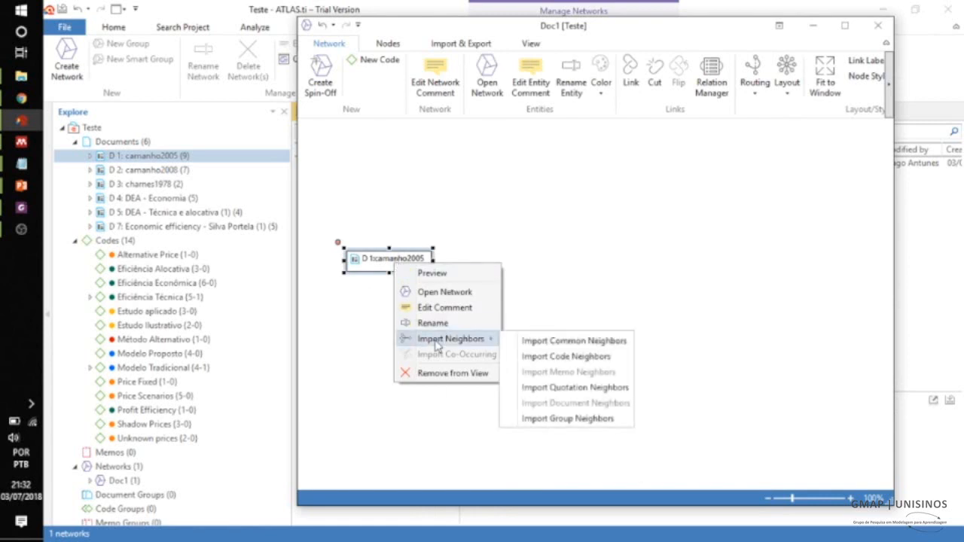
pyautogui.click(570, 357)
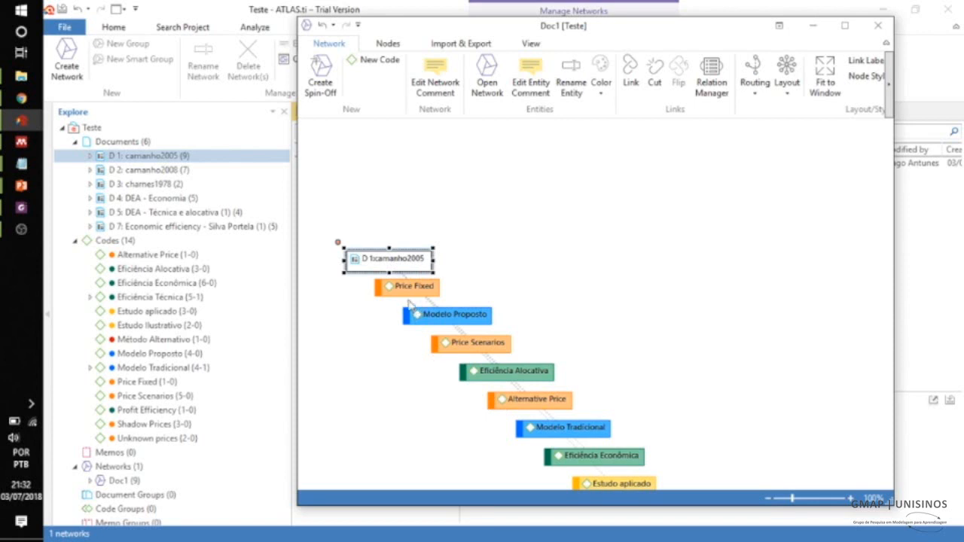
# Step: Arrange the document and its codes with the hierarchical Left to Right layout
pyautogui.moveTo(408, 290); pyautogui.dragTo(369, 369)
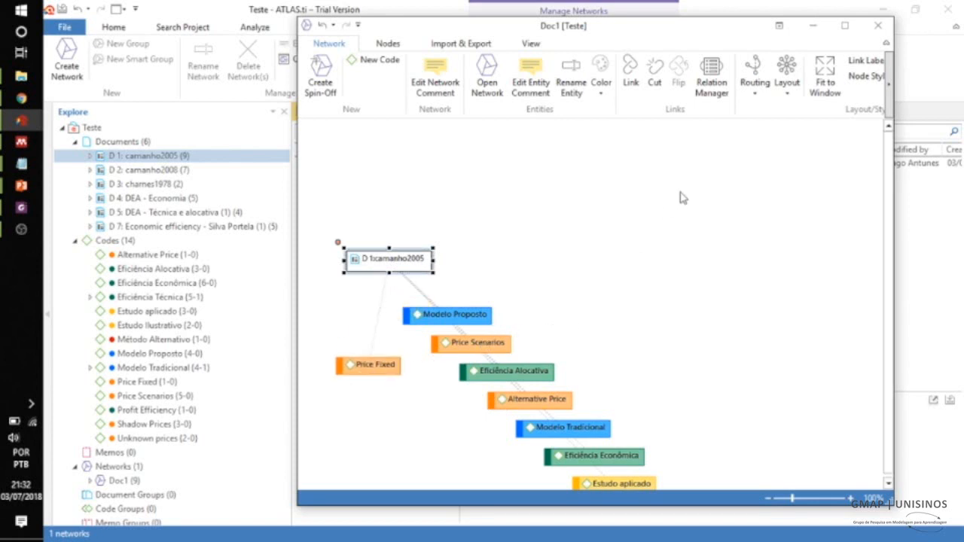
pyautogui.click(787, 68)
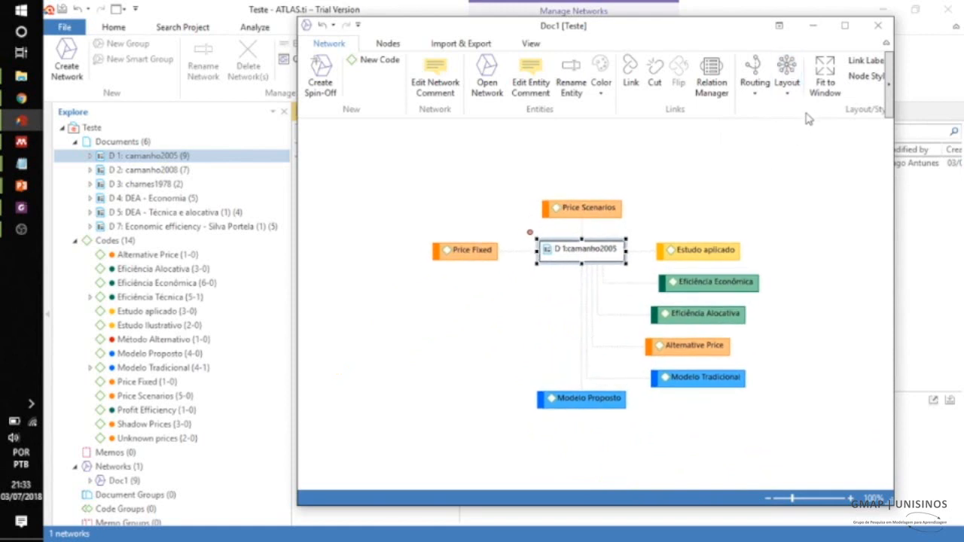
pyautogui.click(788, 96)
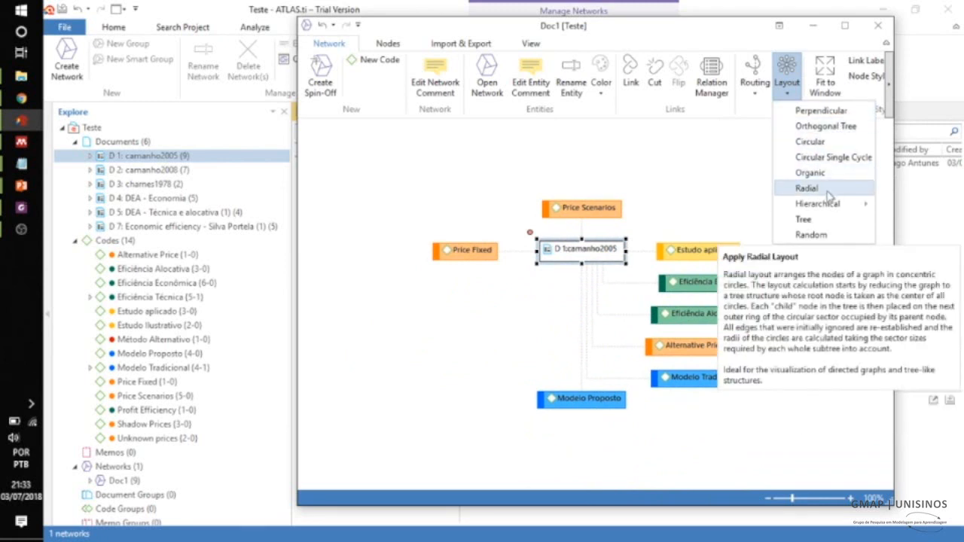
pyautogui.moveTo(831, 208)
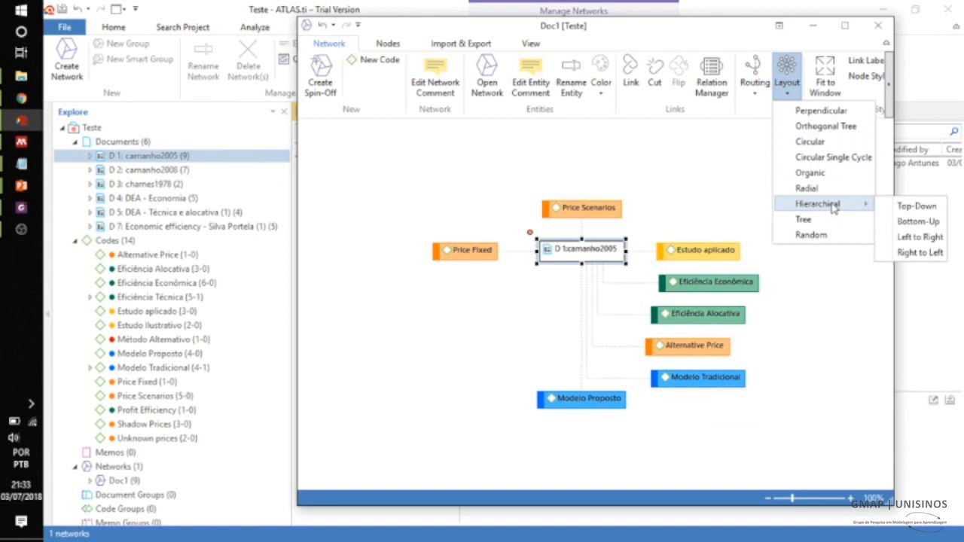
pyautogui.click(919, 237)
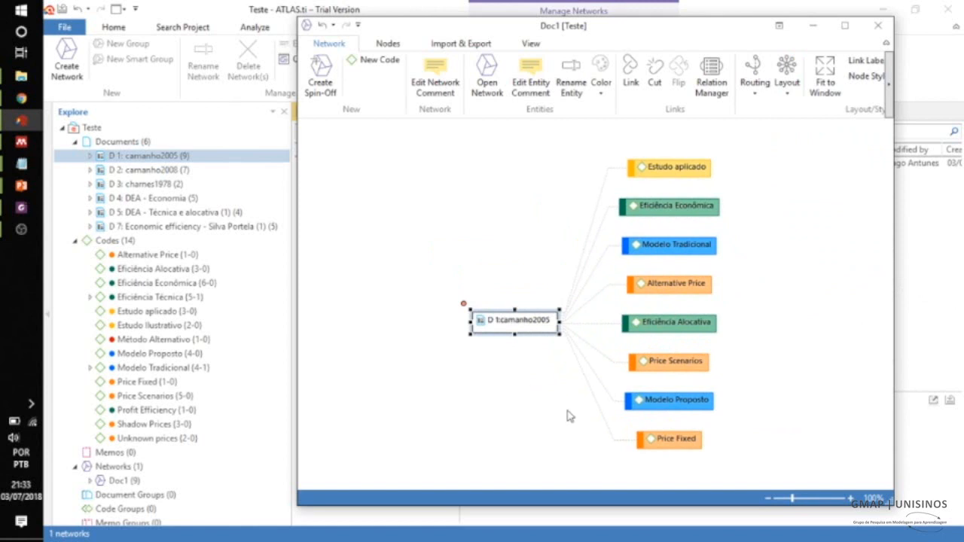
# Step: Import the quotation neighbors of the D 1: camanho2005 node and look over the added quotations
pyautogui.rightClick(510, 325)
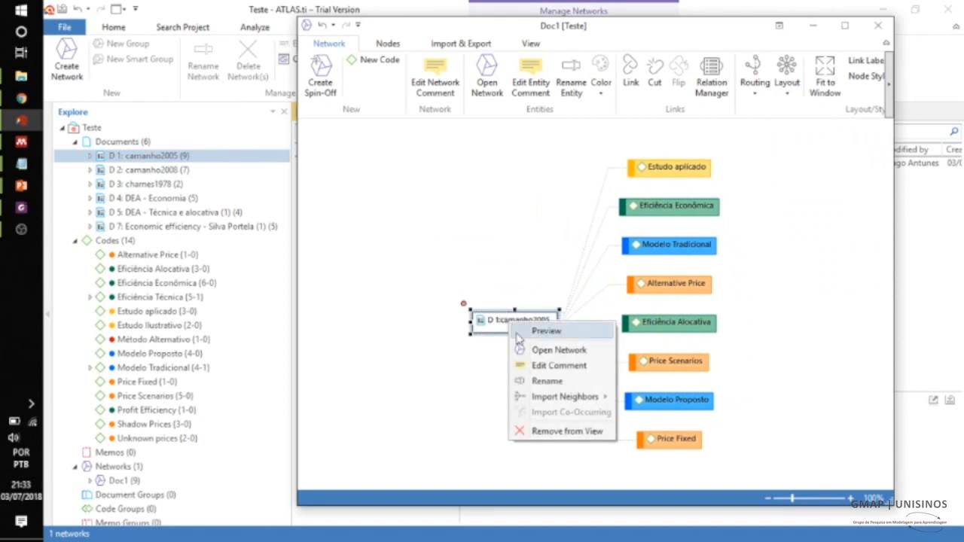
pyautogui.moveTo(555, 401)
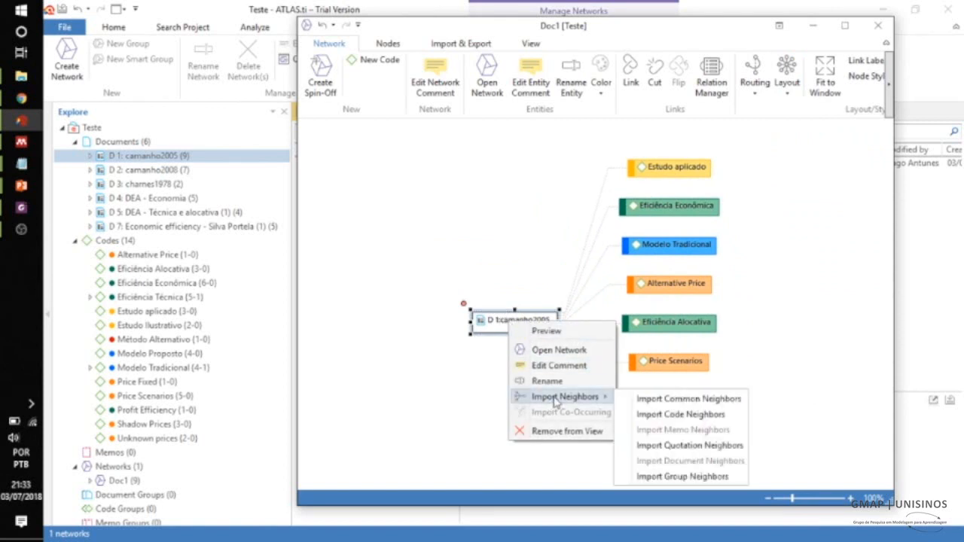
pyautogui.click(668, 452)
pyautogui.scroll(-2, 681, 369)
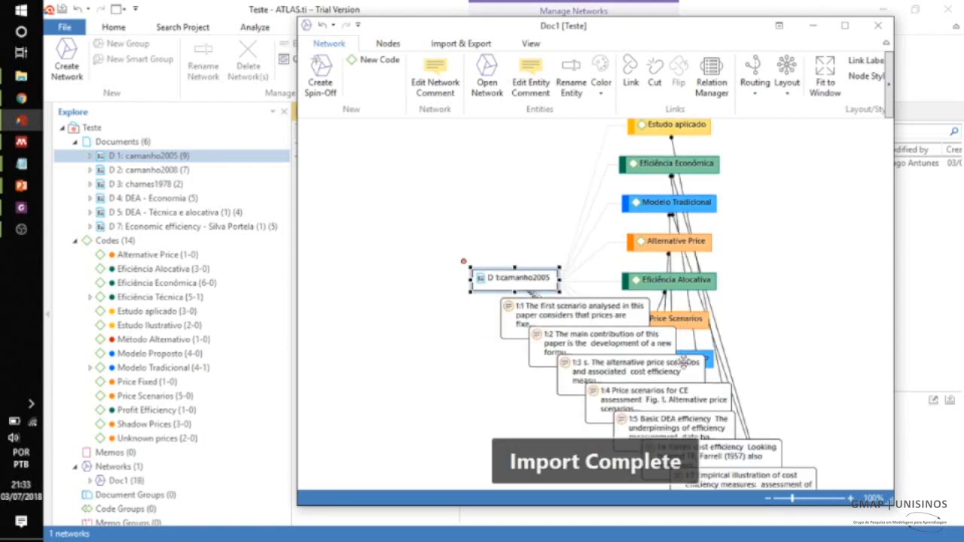
pyautogui.scroll(-3, 683, 363)
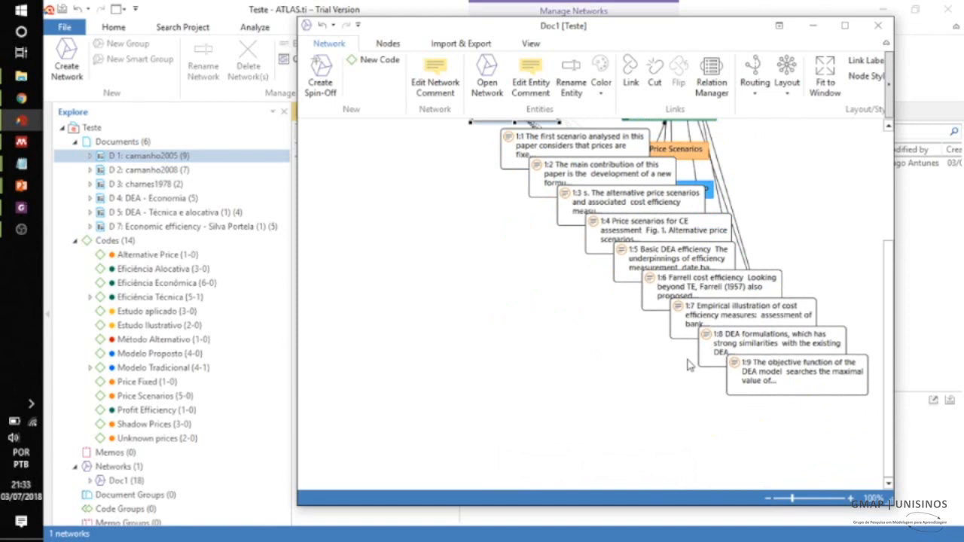
pyautogui.scroll(1, 687, 364)
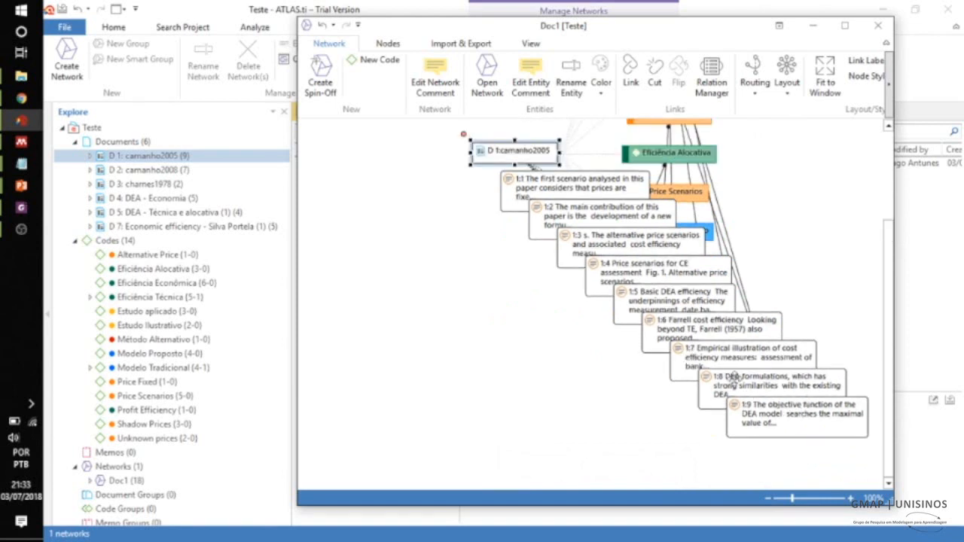
pyautogui.scroll(2, 735, 376)
pyautogui.scroll(2, 734, 377)
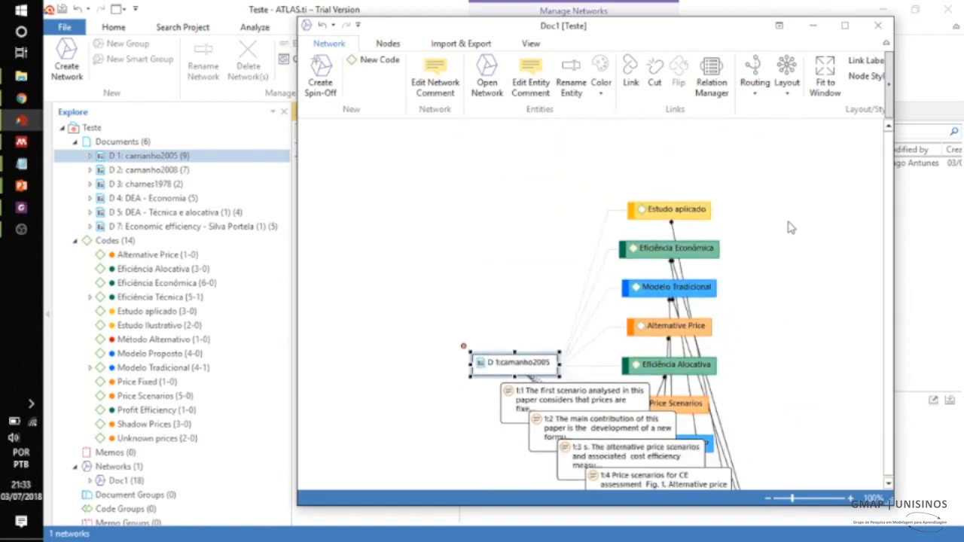
# Step: Reapply the current layout to arrange the document, codes and imported quotations, and clear the node selection
pyautogui.scroll(-1, 791, 228)
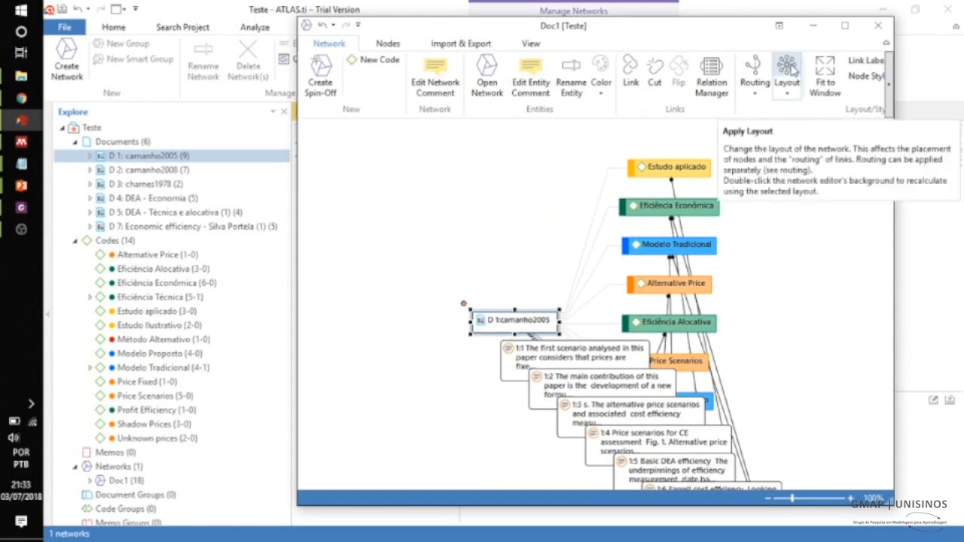
pyautogui.click(792, 71)
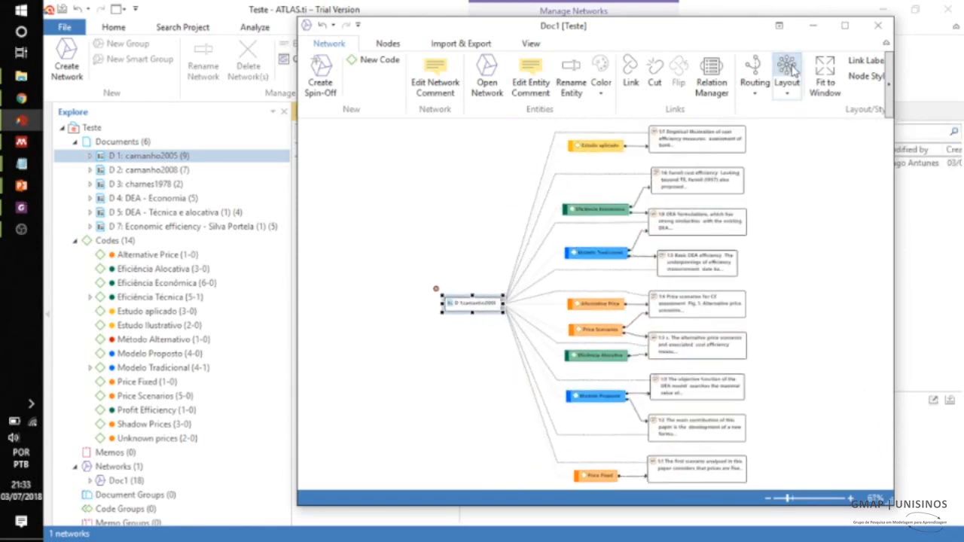
pyautogui.click(798, 262)
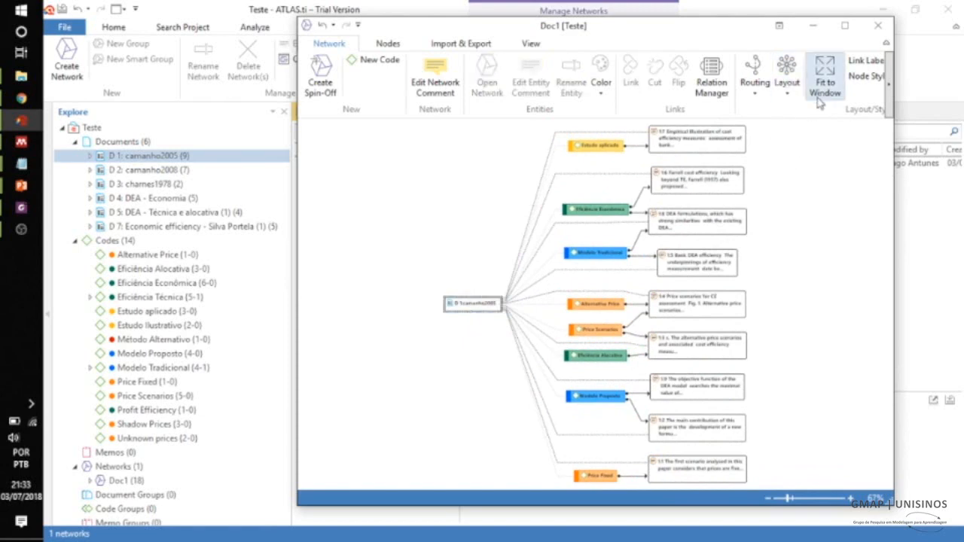
# Step: Maximize the Doc1 network window and examine how the codes link to the quotations of camanho2005
pyautogui.click(846, 26)
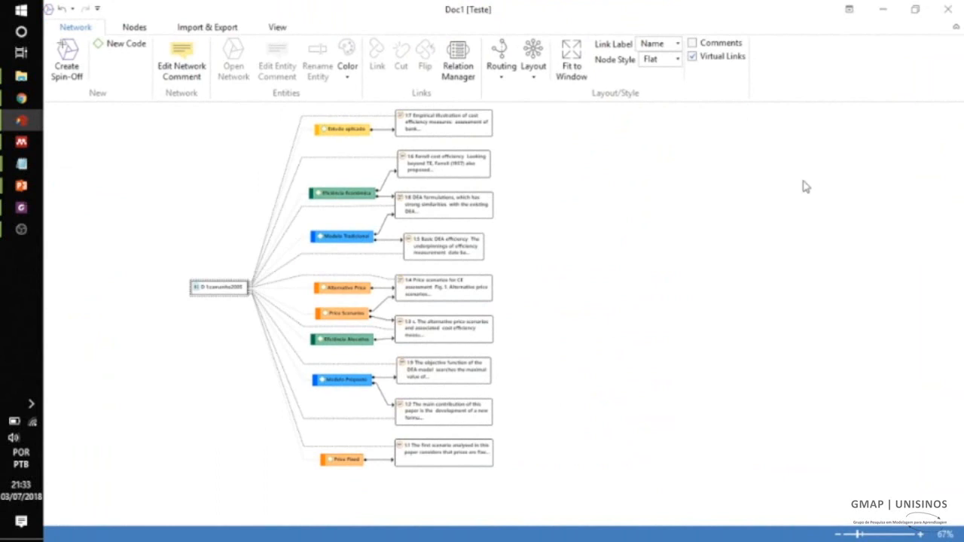
pyautogui.click(571, 68)
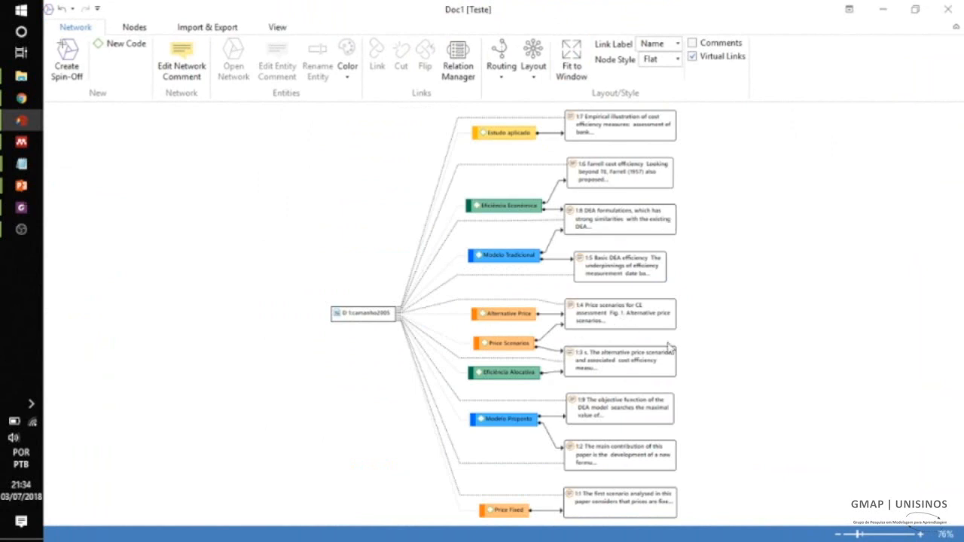
pyautogui.click(919, 535)
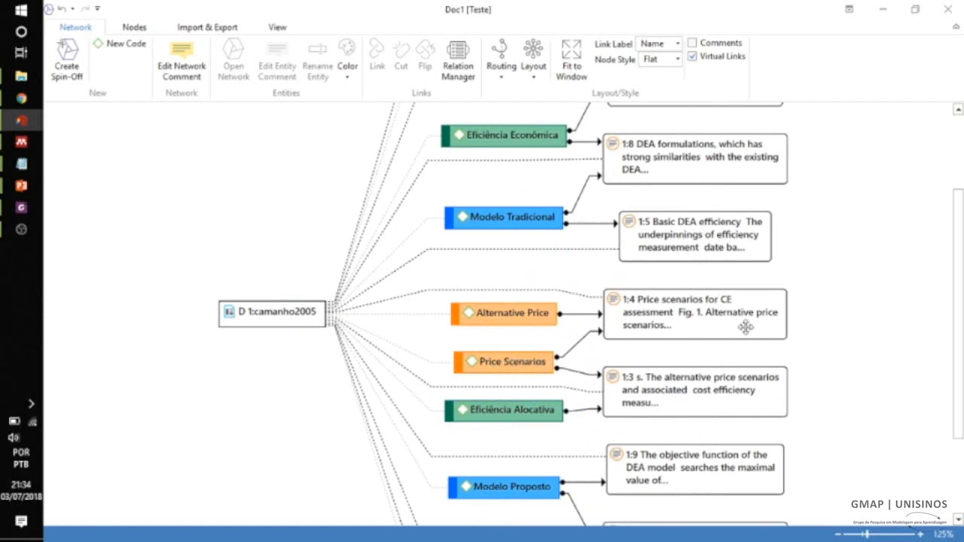
pyautogui.scroll(1, 872, 302)
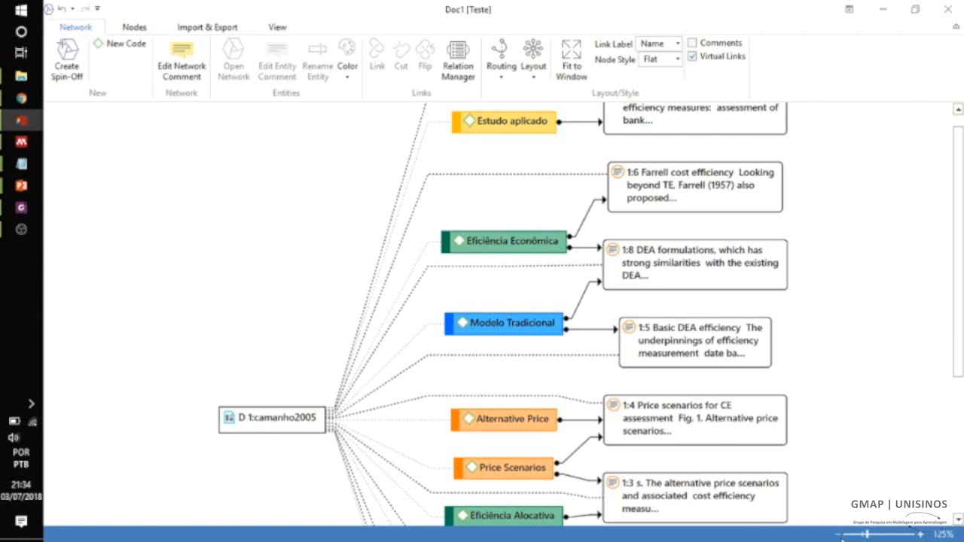
pyautogui.click(841, 536)
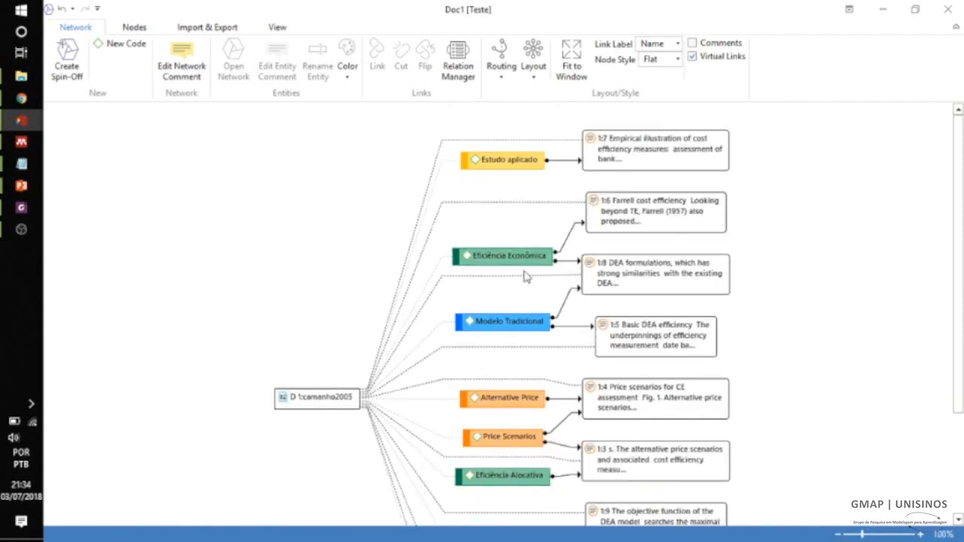
# Step: Import the quotation neighbors of the Eficiência Econômica code into the network
pyautogui.click(494, 255)
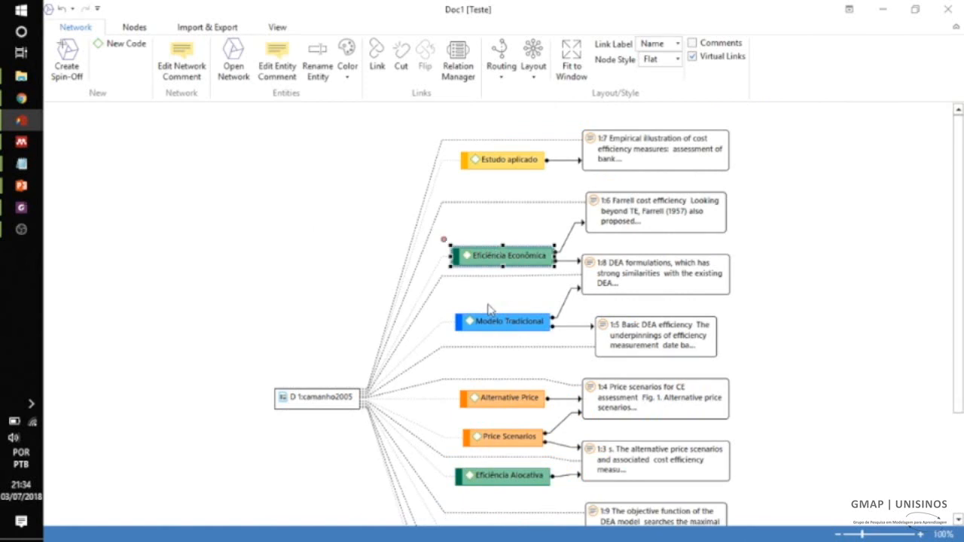
pyautogui.rightClick(476, 257)
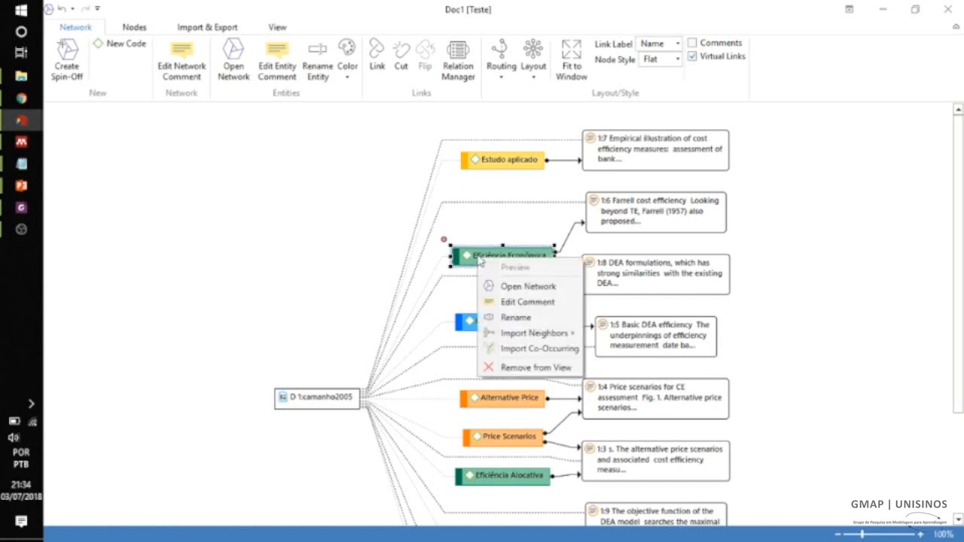
pyautogui.moveTo(523, 334)
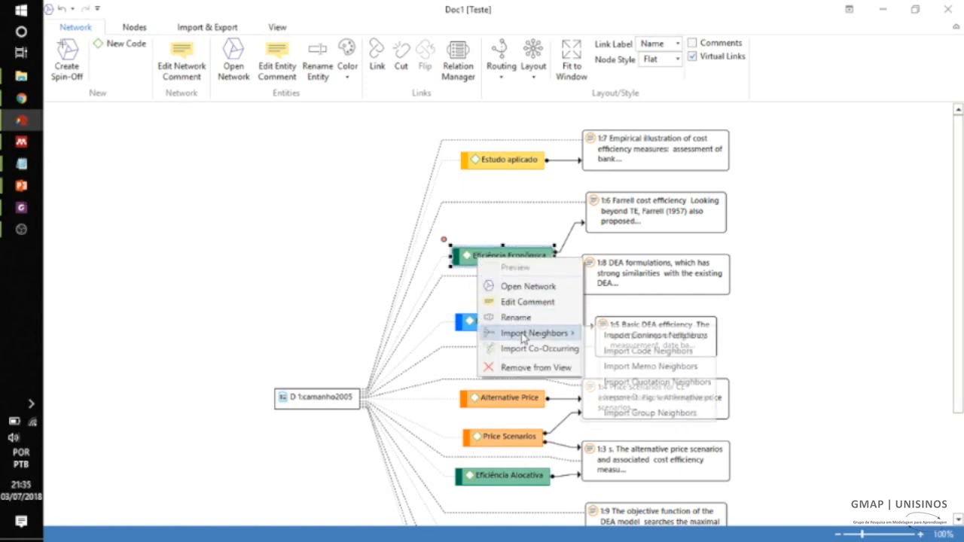
pyautogui.click(673, 382)
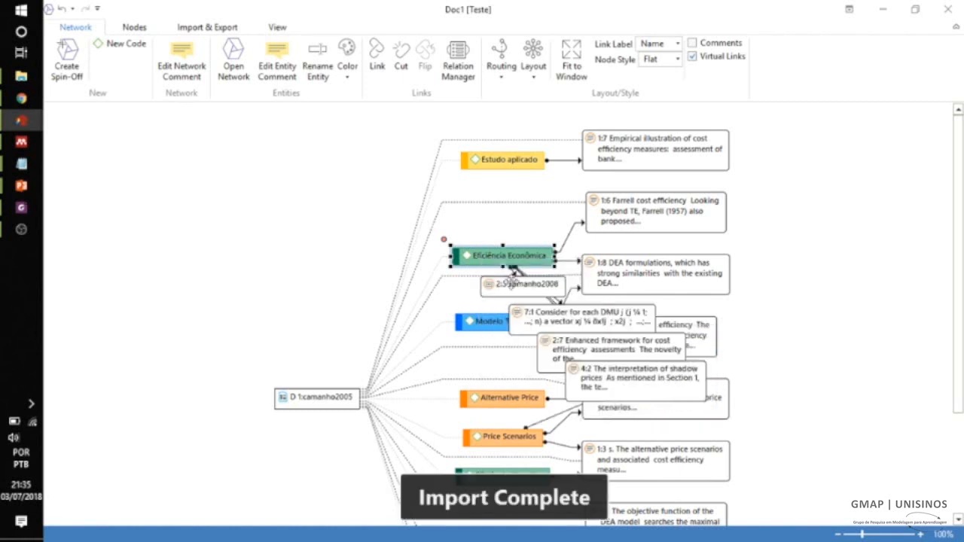
# Step: Spread out the imported quotations 2:3, 7:1, 2:7 and 4:2 beside Eficiência Econômica and reapply the layout to the whole network
pyautogui.moveTo(511, 281); pyautogui.dragTo(268, 169)
pyautogui.moveTo(523, 324); pyautogui.dragTo(144, 221)
pyautogui.moveTo(561, 352); pyautogui.dragTo(167, 260)
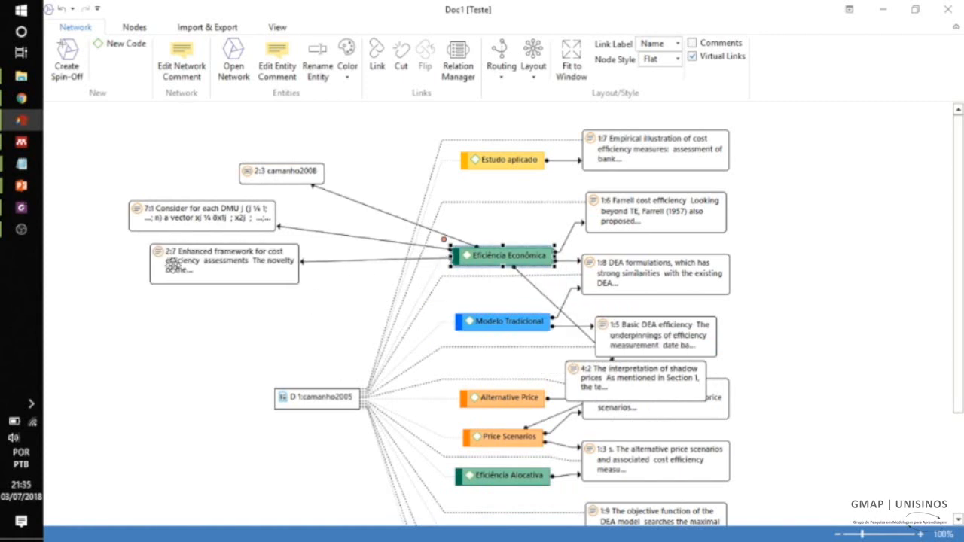
pyautogui.moveTo(574, 374); pyautogui.dragTo(175, 320)
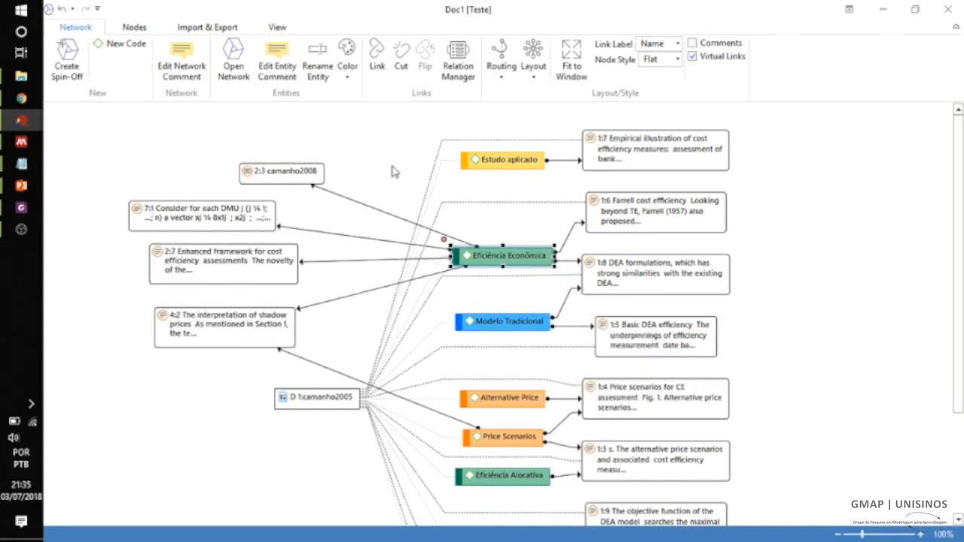
pyautogui.click(535, 72)
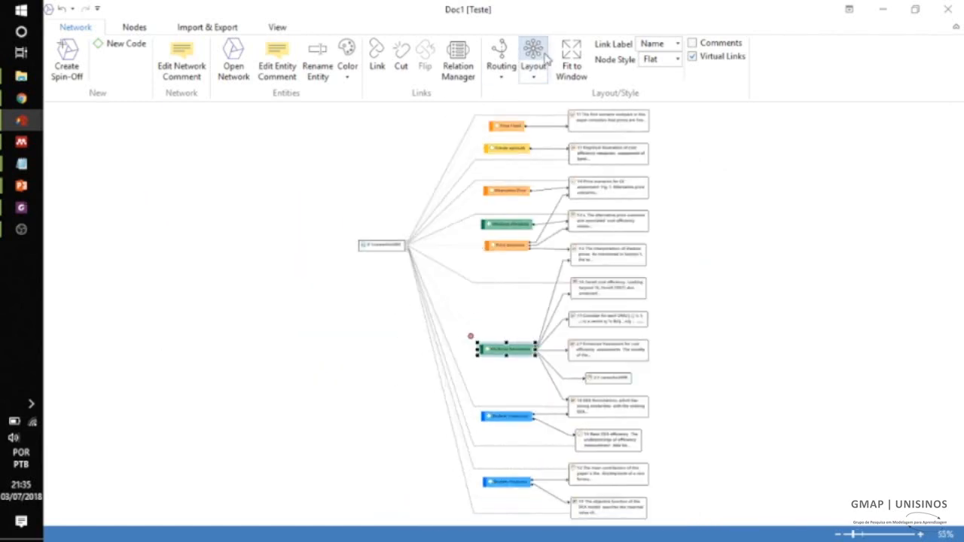
pyautogui.click(717, 339)
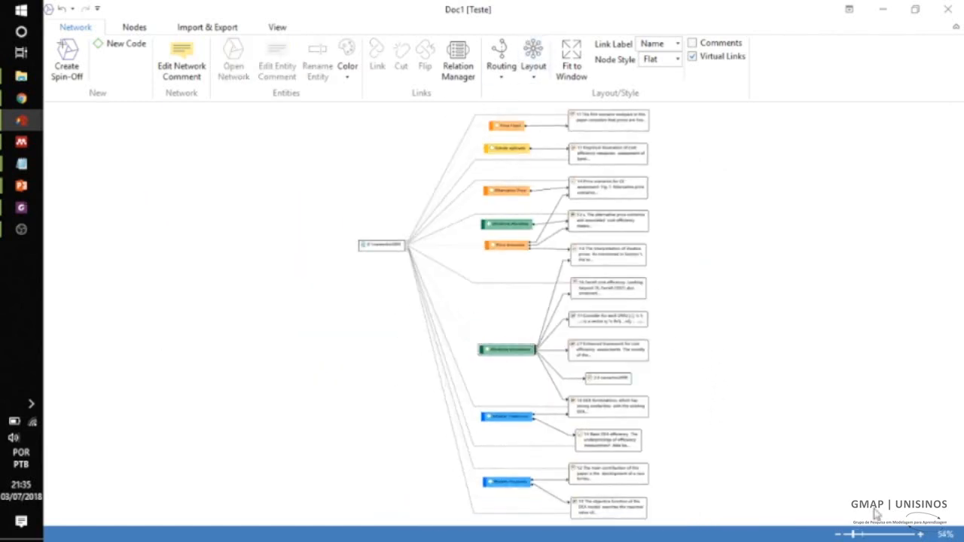
# Step: Import the document neighbors of quotation 7:1, linked to Eficiência Econômica, into the Doc1 network
pyautogui.click(921, 534)
pyautogui.click(921, 534)
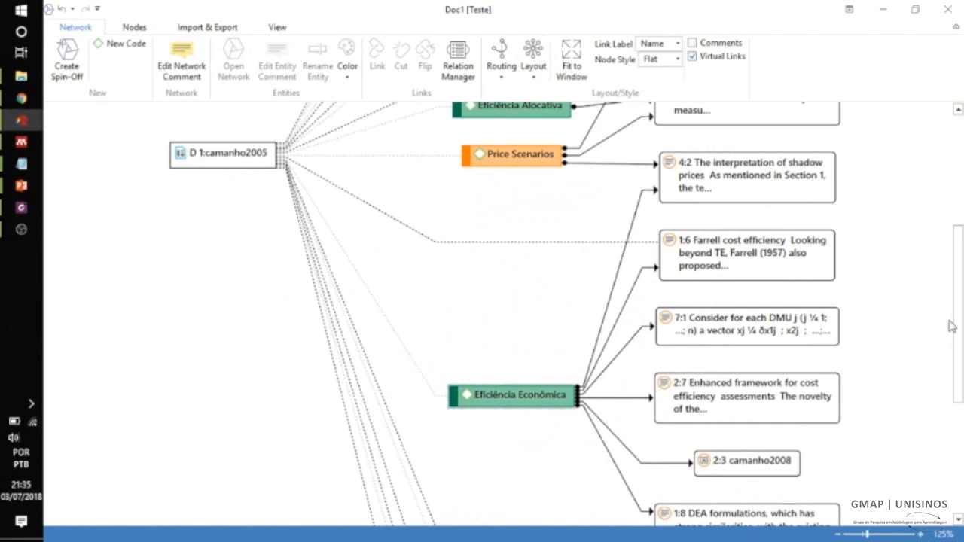
pyautogui.moveTo(960, 311); pyautogui.dragTo(960, 325)
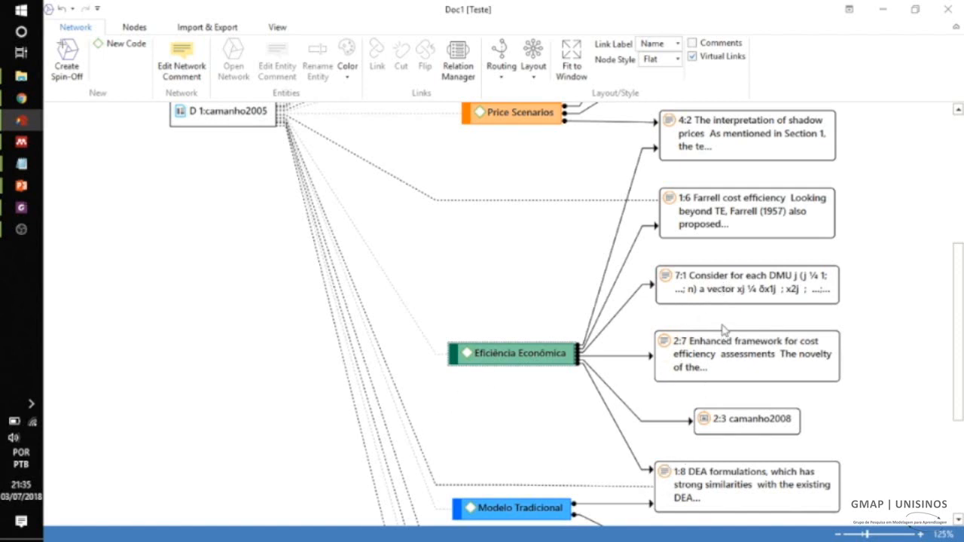
pyautogui.click(693, 284)
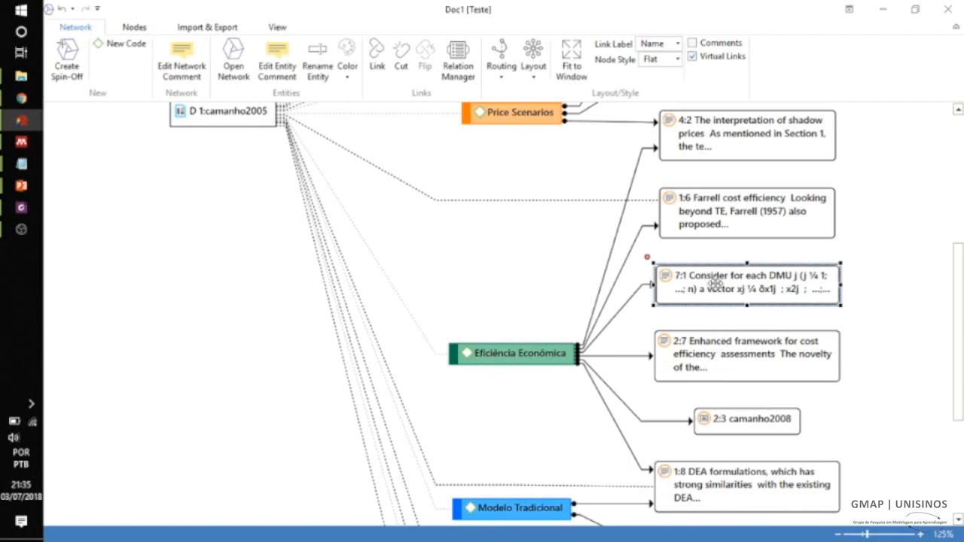
pyautogui.rightClick(715, 283)
pyautogui.moveTo(757, 363)
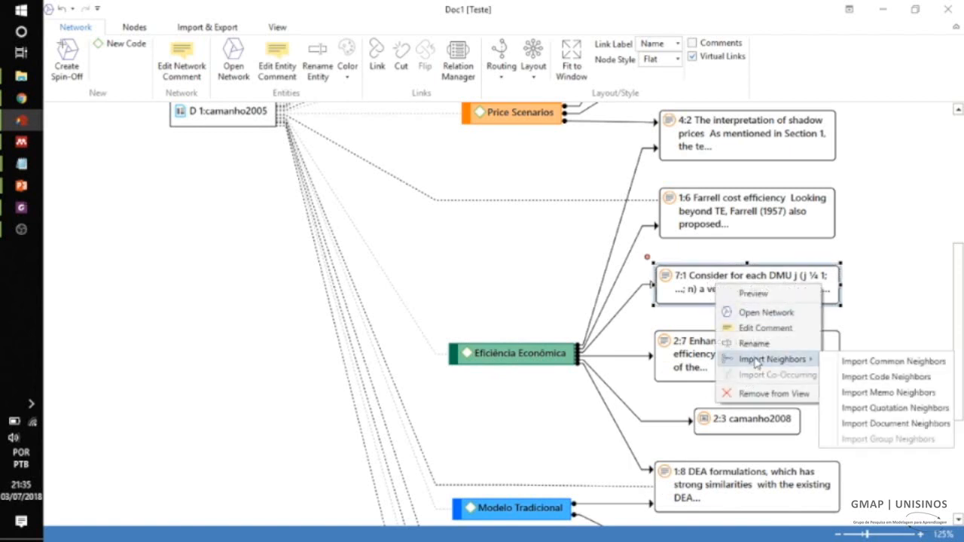
pyautogui.click(893, 425)
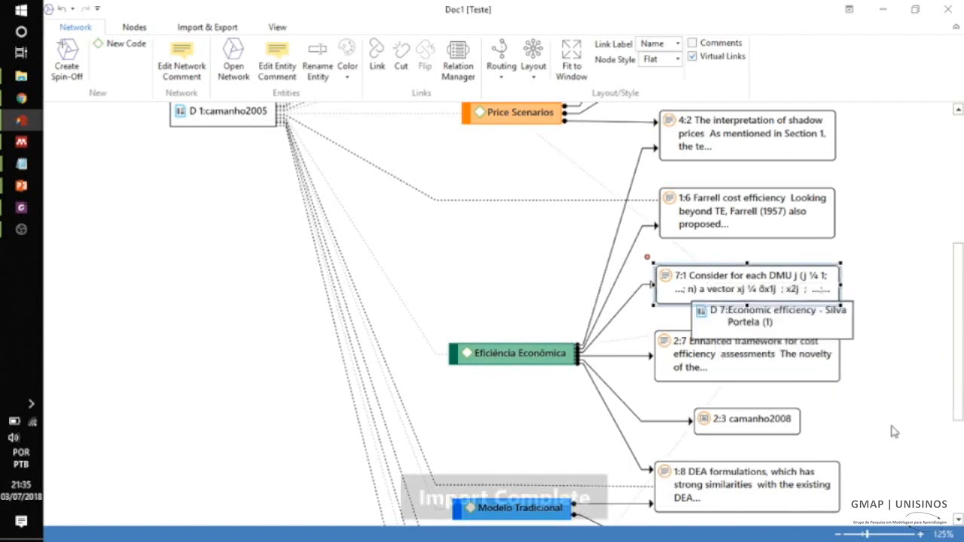
# Step: Place the imported D 7 document node beside quotation 7:1, clear of the column of quotations
pyautogui.moveTo(798, 331); pyautogui.dragTo(921, 249)
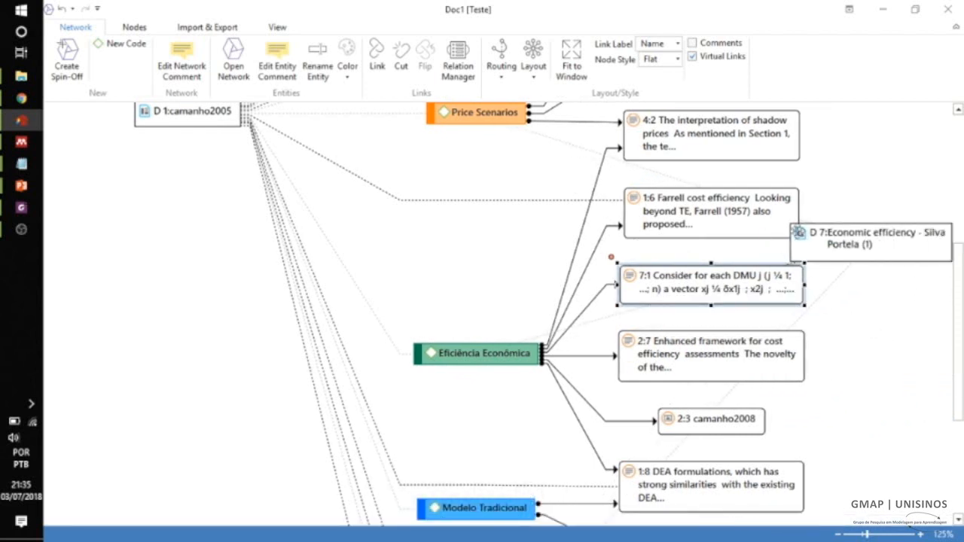
pyautogui.click(571, 64)
pyautogui.moveTo(662, 303); pyautogui.dragTo(748, 304)
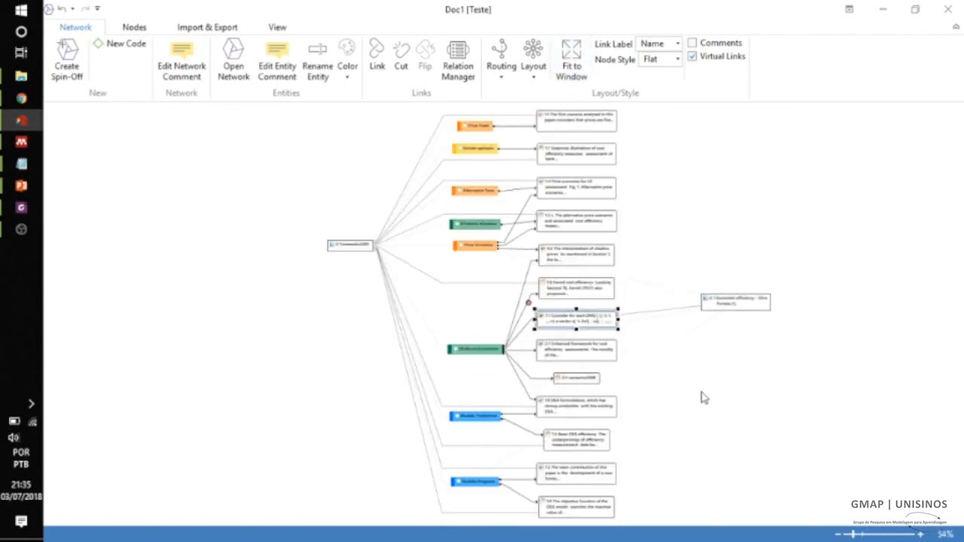
pyautogui.click(922, 535)
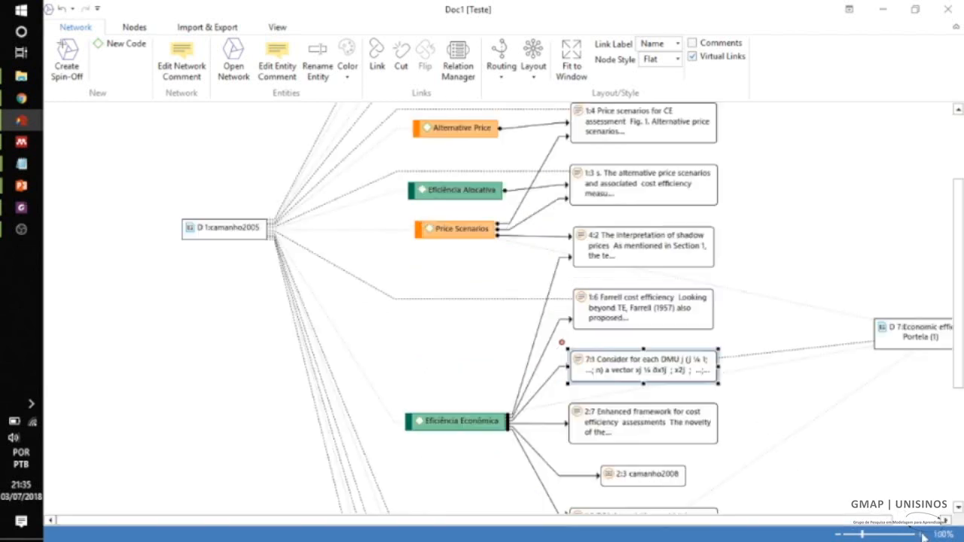
pyautogui.moveTo(900, 337); pyautogui.dragTo(873, 351)
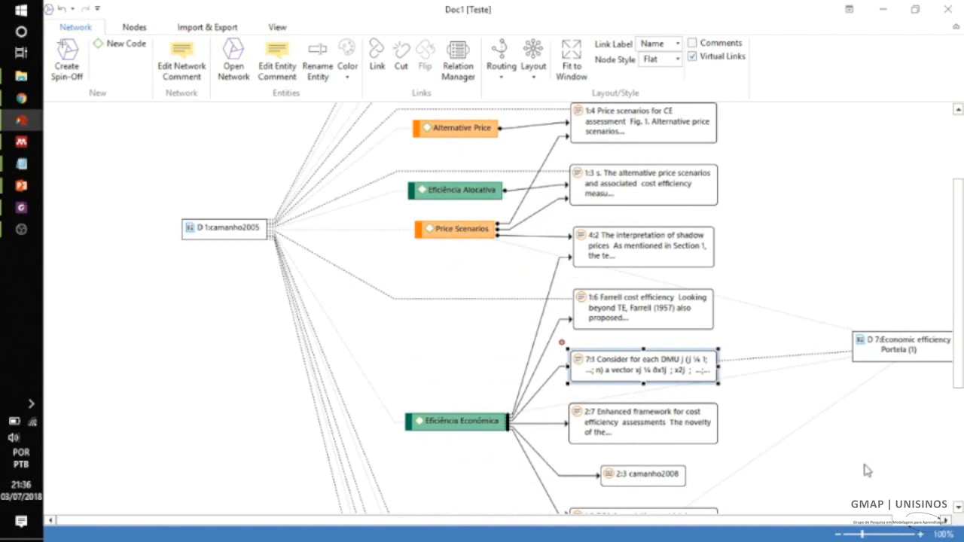
# Step: Review the links between codes, quotations and documents in the Doc1 network and close its window
pyautogui.scroll(-5, 892, 426)
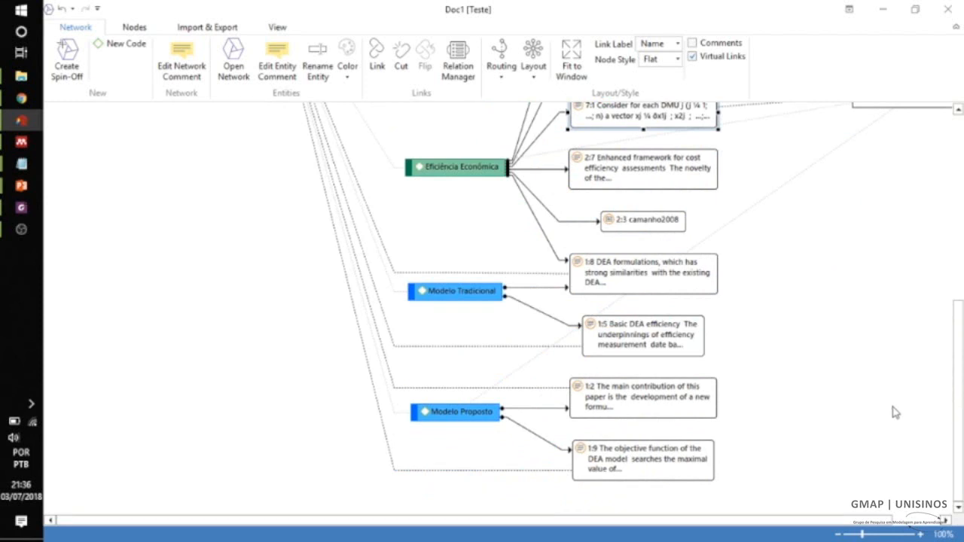
pyautogui.scroll(7, 894, 411)
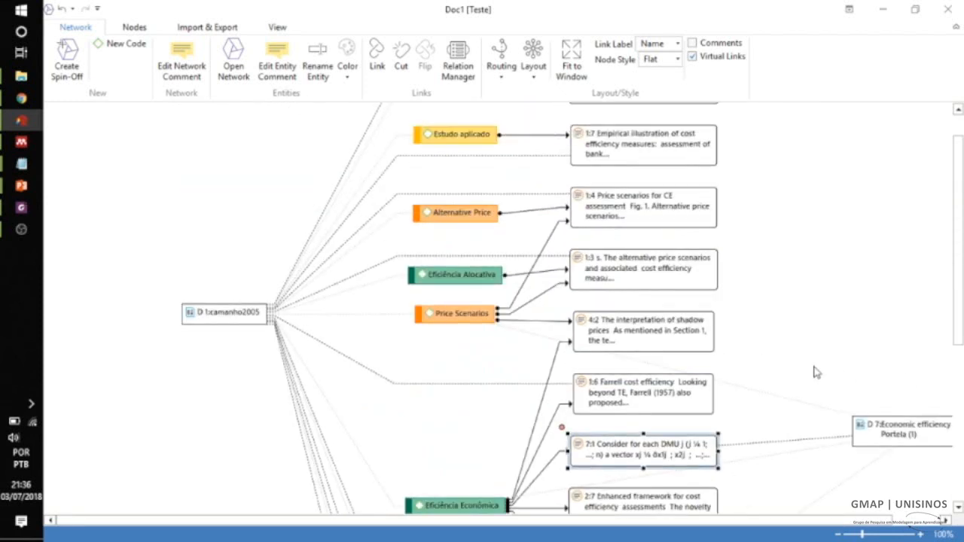
pyautogui.click(836, 534)
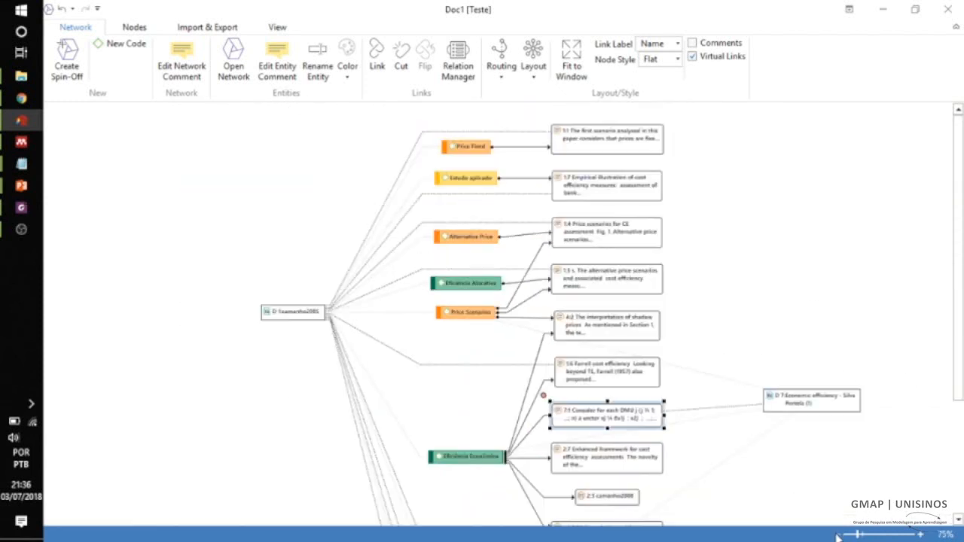
pyautogui.click(836, 534)
pyautogui.click(947, 9)
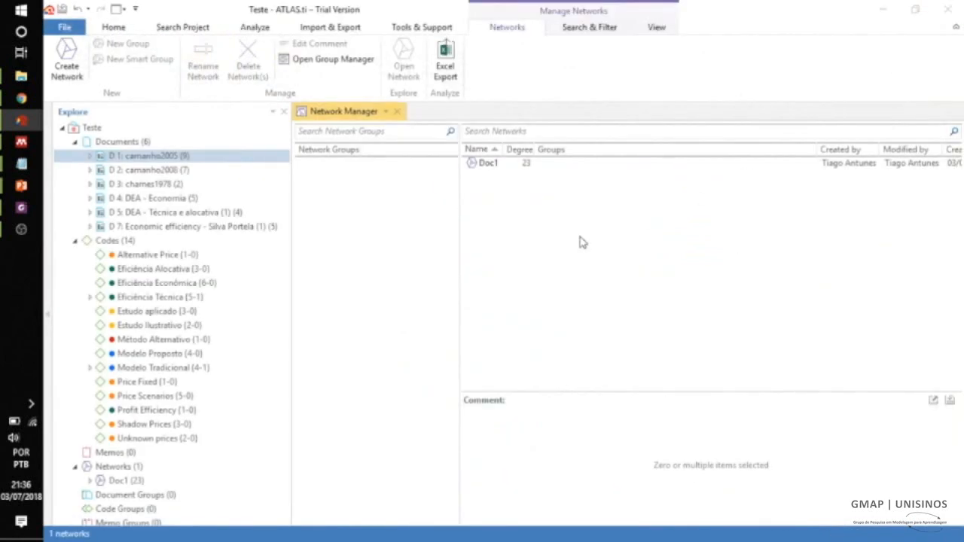
pyautogui.click(486, 169)
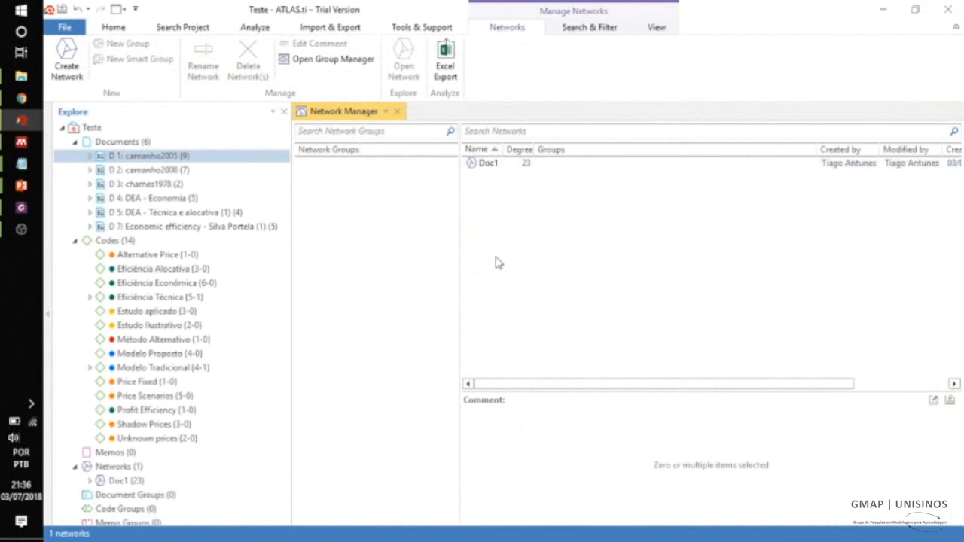
# Step: Open the Shadow Prices code in a new network, maximize the window and reposition the code node
pyautogui.click(136, 426)
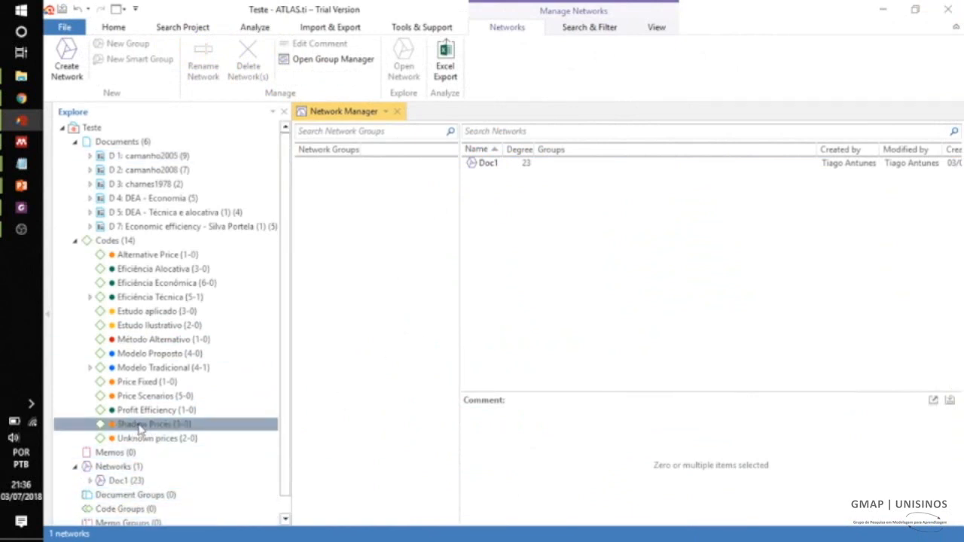
pyautogui.rightClick(140, 426)
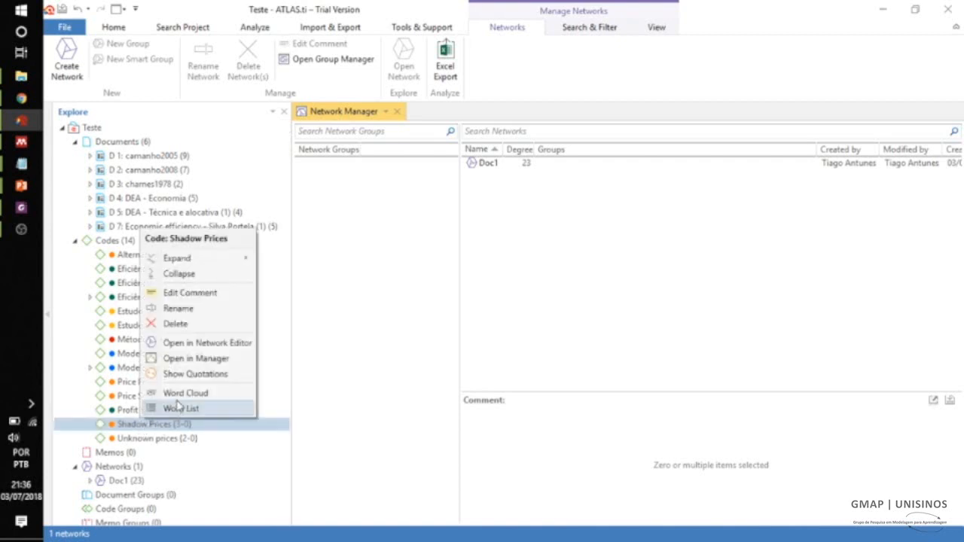
pyautogui.click(208, 345)
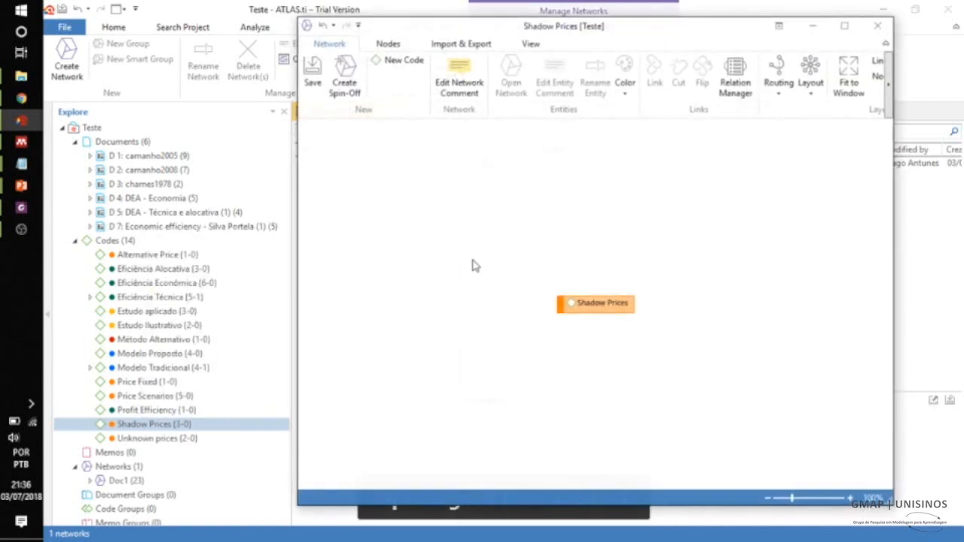
pyautogui.click(844, 26)
pyautogui.moveTo(344, 294); pyautogui.dragTo(415, 233)
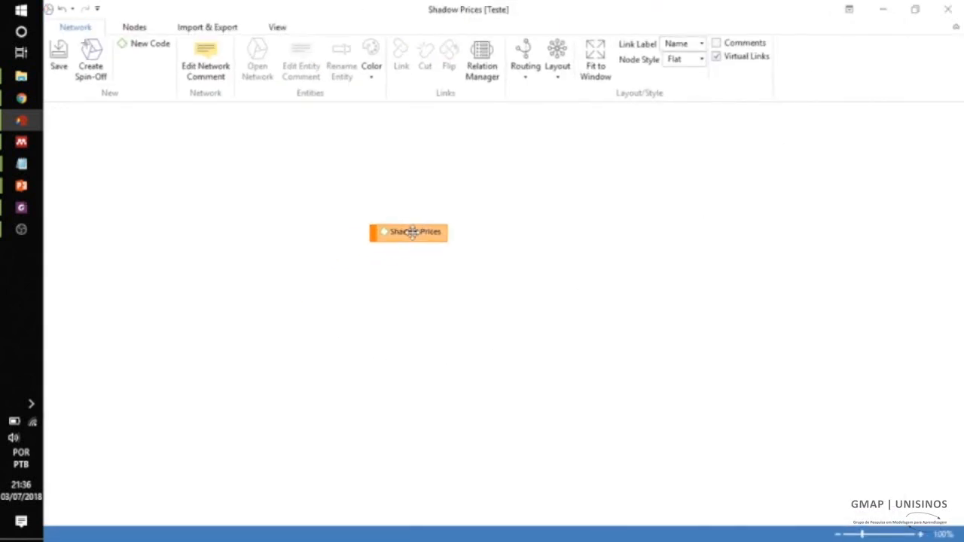
# Step: Import the quotation neighbors of the Shadow Prices code into its network
pyautogui.click(418, 234)
pyautogui.rightClick(419, 233)
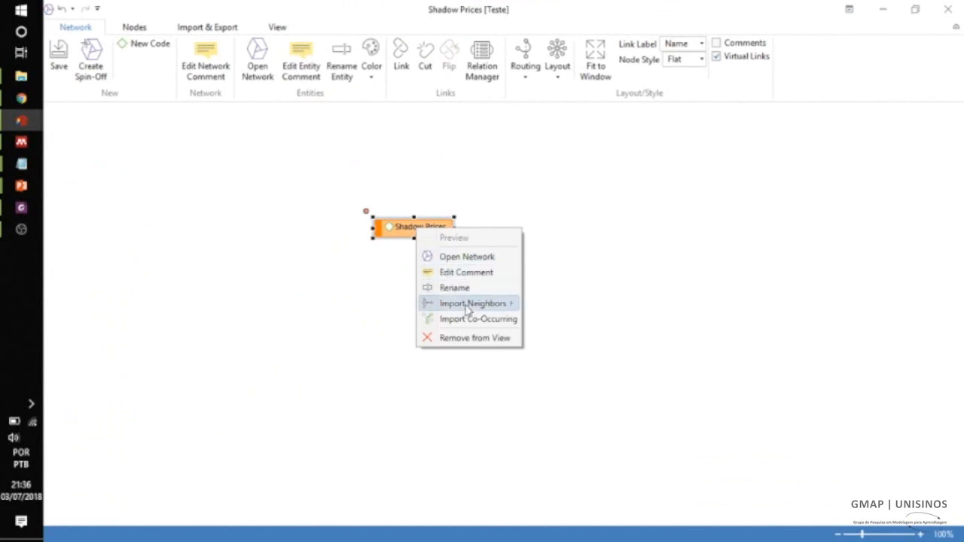
pyautogui.moveTo(467, 309)
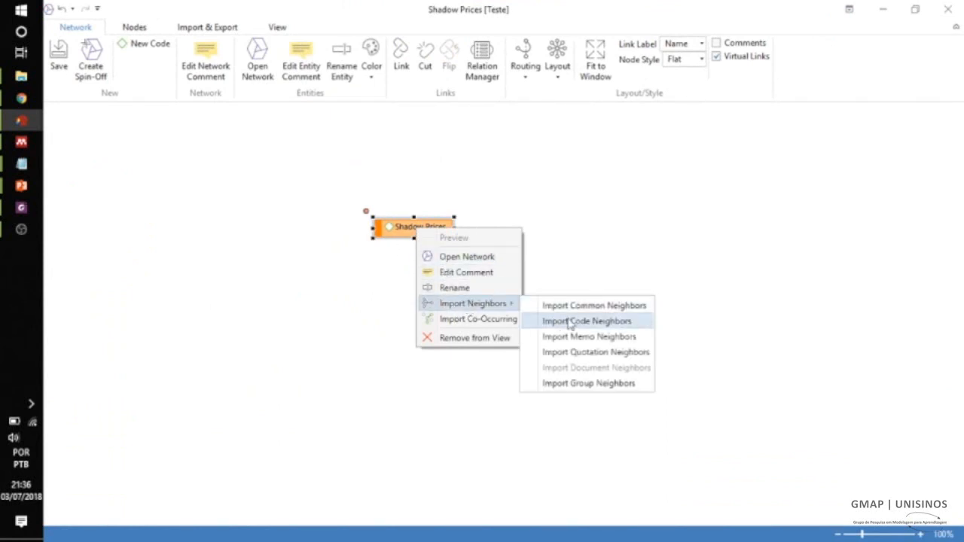
pyautogui.click(592, 353)
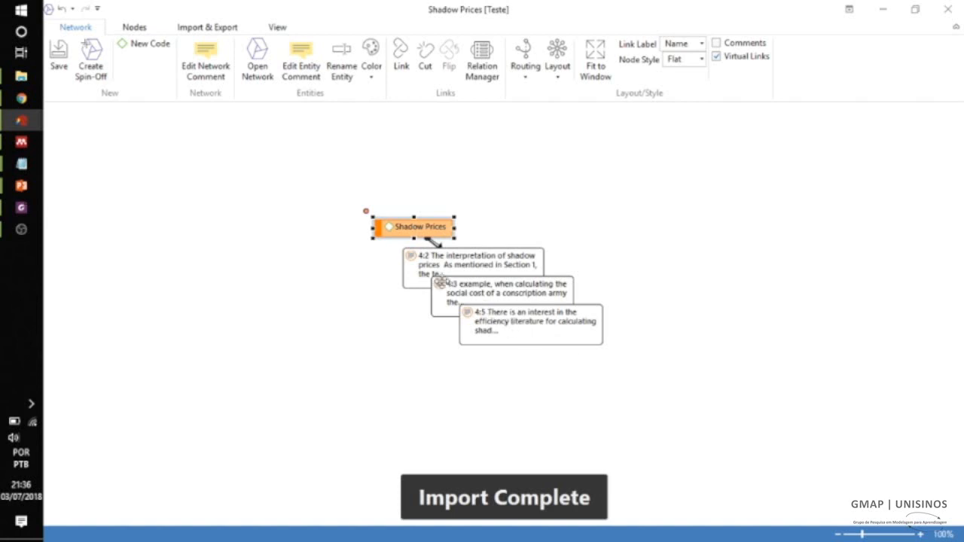
# Step: Spread quotations 4:2 and 4:5 away from Shadow Prices, apply the layout to the network and clear the selection
pyautogui.moveTo(421, 266); pyautogui.dragTo(234, 334)
pyautogui.moveTo(519, 315); pyautogui.dragTo(715, 211)
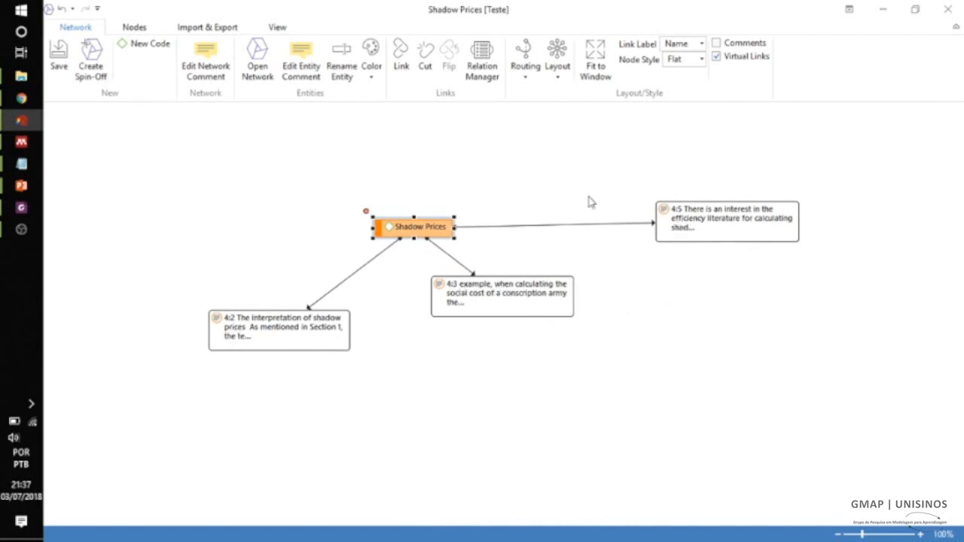
pyautogui.click(557, 51)
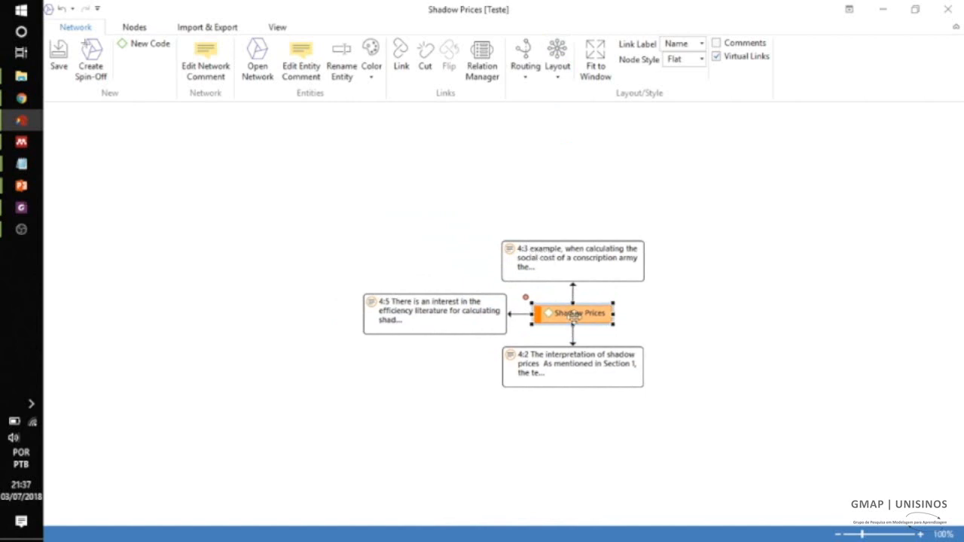
pyautogui.click(744, 322)
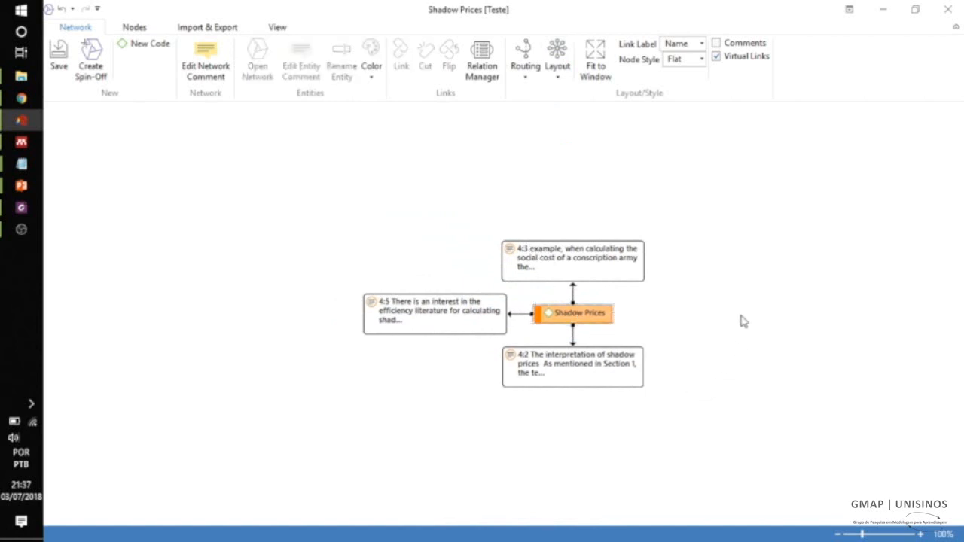
pyautogui.rightClick(582, 314)
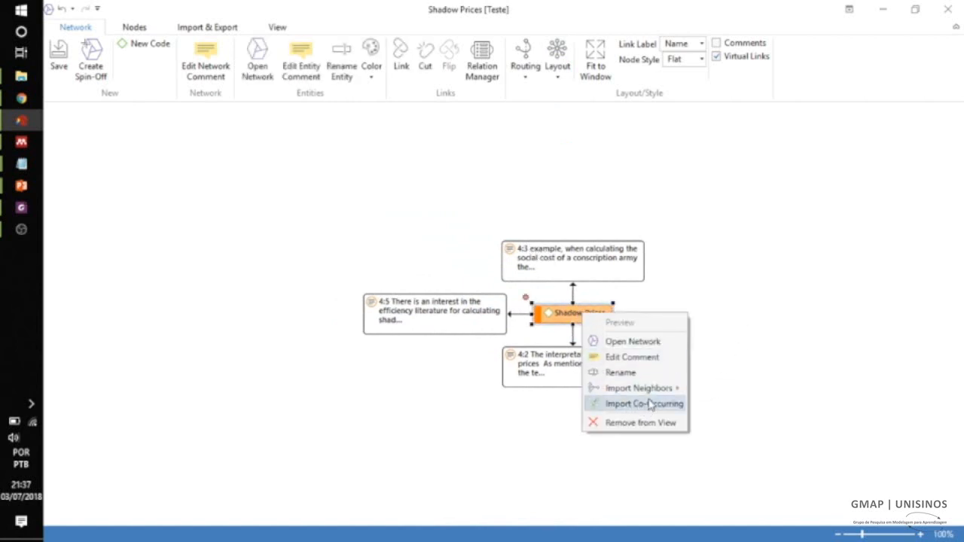
pyautogui.moveTo(656, 393)
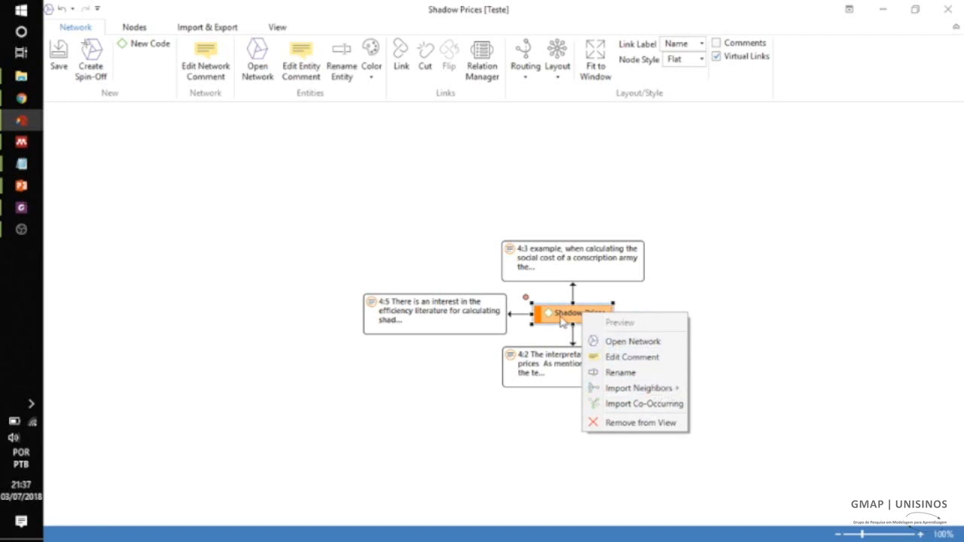
pyautogui.click(559, 315)
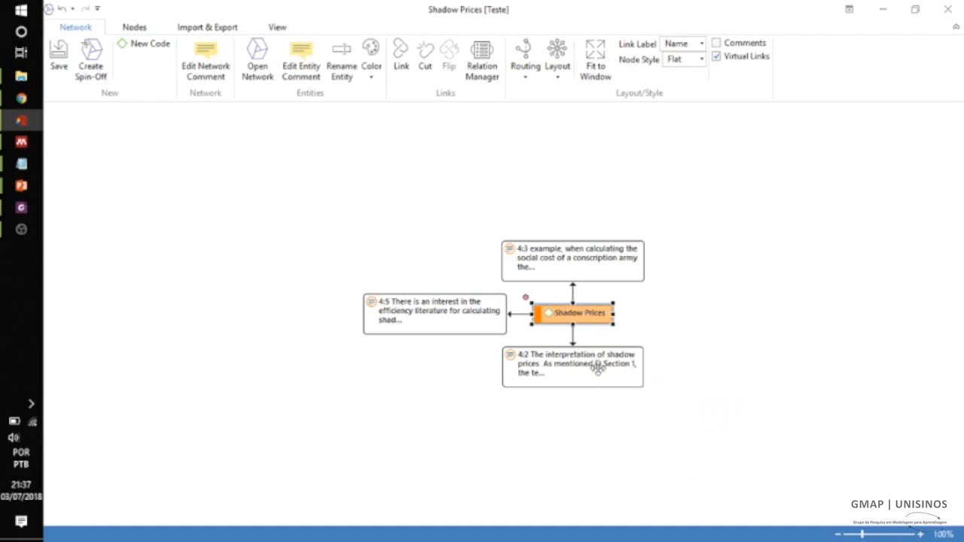
pyautogui.click(601, 256)
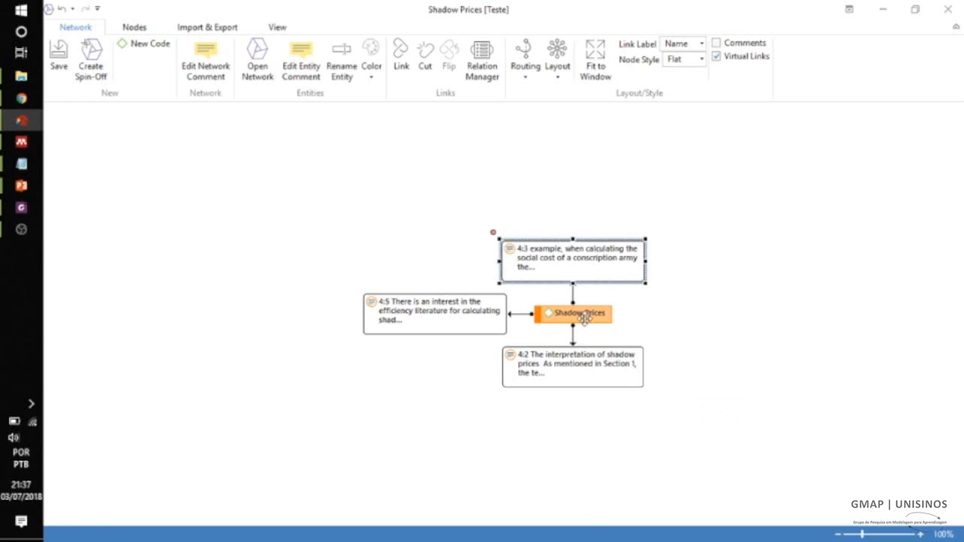
# Step: Try to import the common neighbors of the Shadow Prices code
pyautogui.click(584, 319)
pyautogui.rightClick(585, 318)
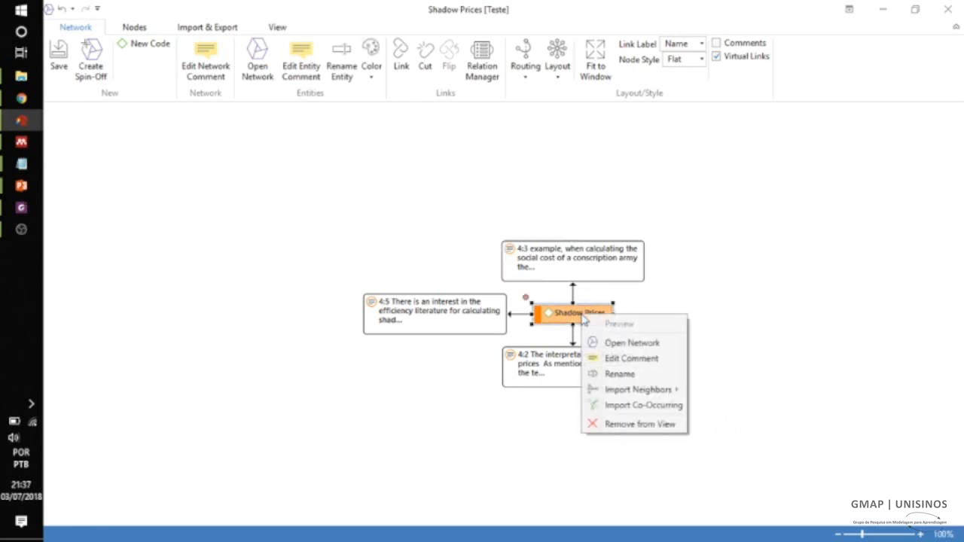
pyautogui.moveTo(625, 389)
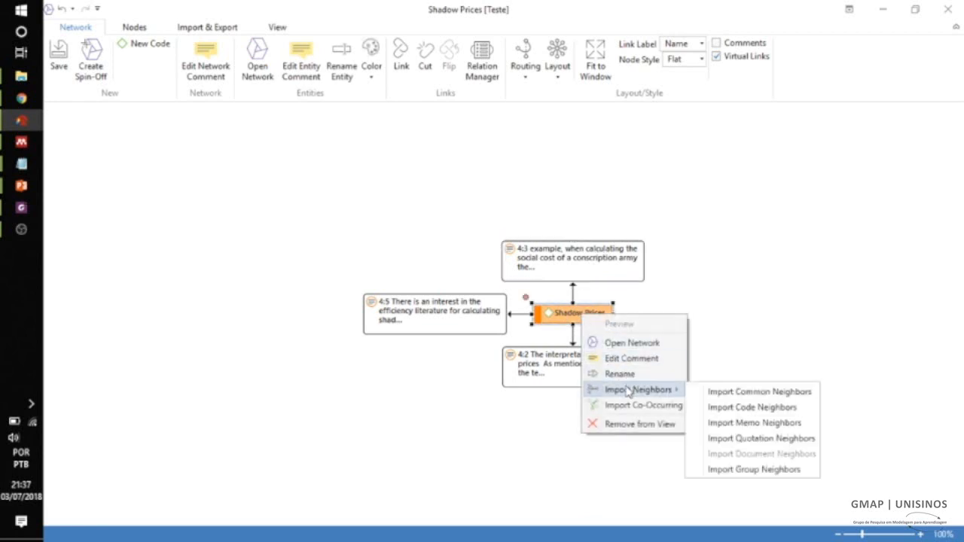
pyautogui.click(759, 391)
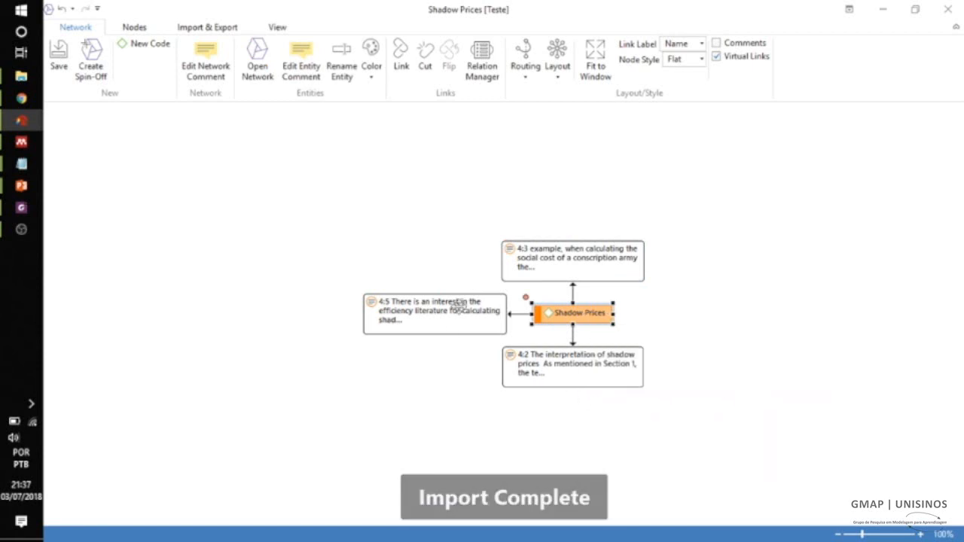
# Step: Import the document neighbors of quotation 4:3 and move the quotation and the D 4:DEA - Economia node apart above Shadow Prices
pyautogui.click(569, 247)
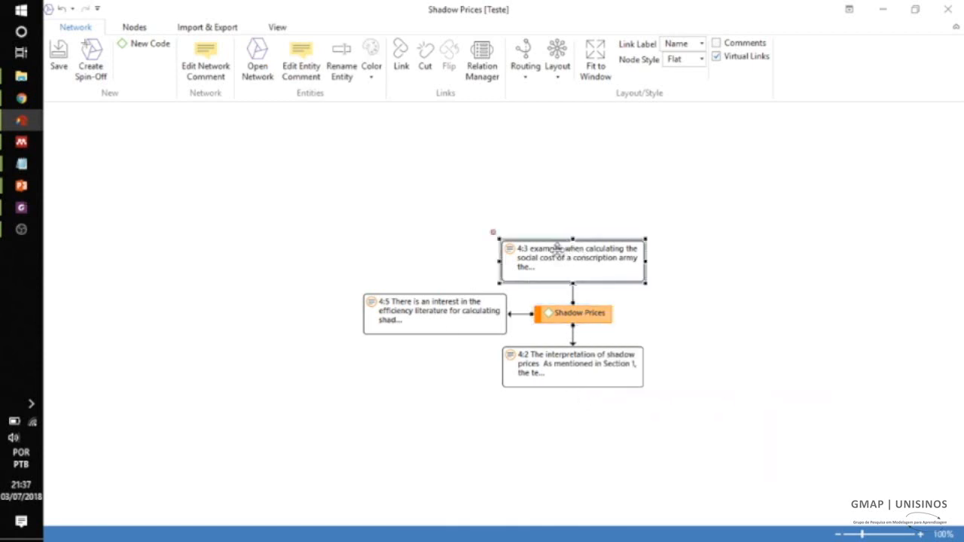
pyautogui.rightClick(560, 253)
pyautogui.moveTo(637, 331)
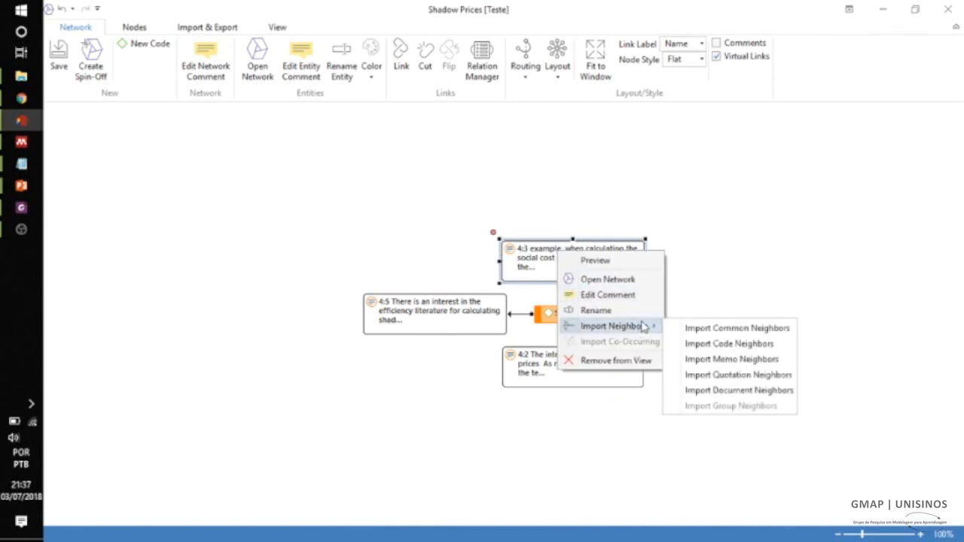
pyautogui.click(766, 392)
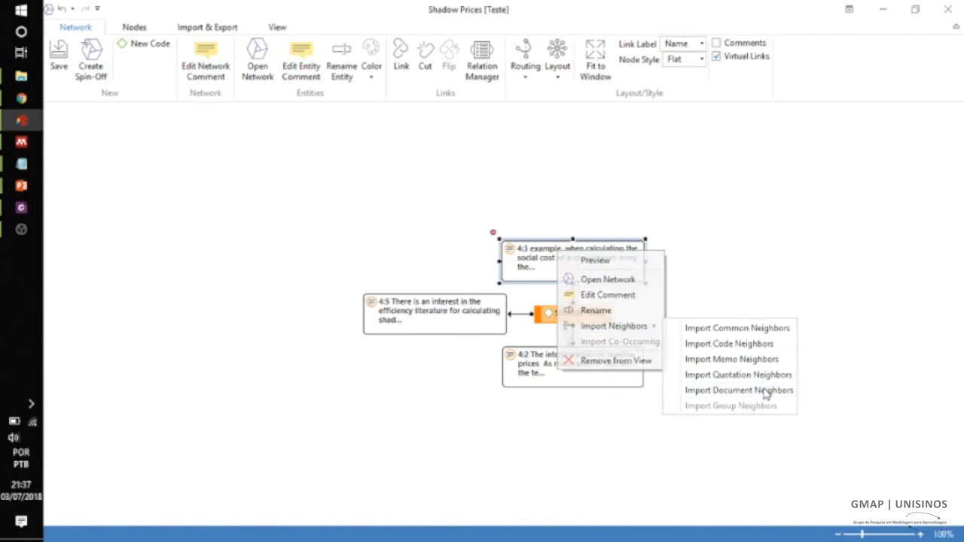
pyautogui.moveTo(586, 277); pyautogui.dragTo(570, 198)
pyautogui.moveTo(565, 278); pyautogui.dragTo(349, 208)
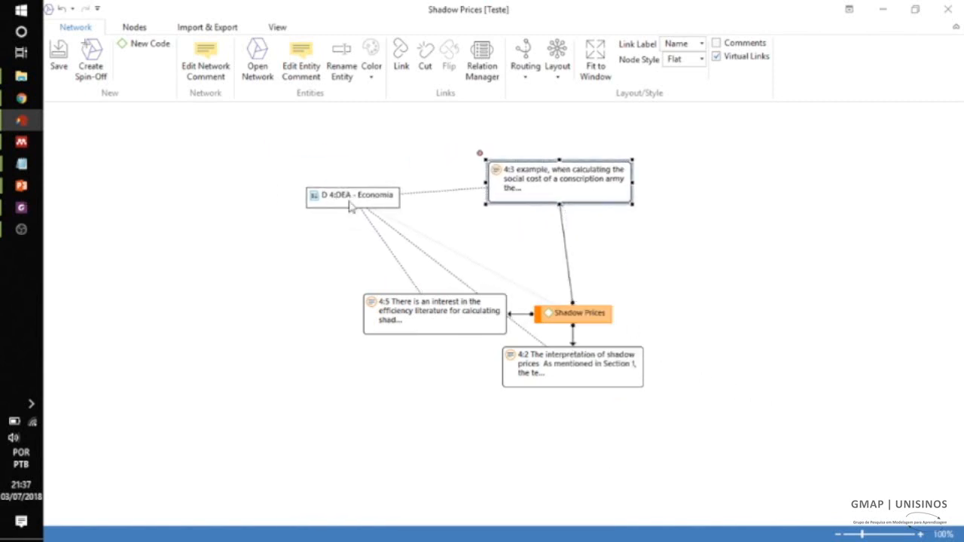
# Step: Move quotations 4:5 and 4:2 farther from Shadow Prices and import the code neighbors of the D 4:DEA - Economia document
pyautogui.moveTo(412, 321); pyautogui.dragTo(333, 361)
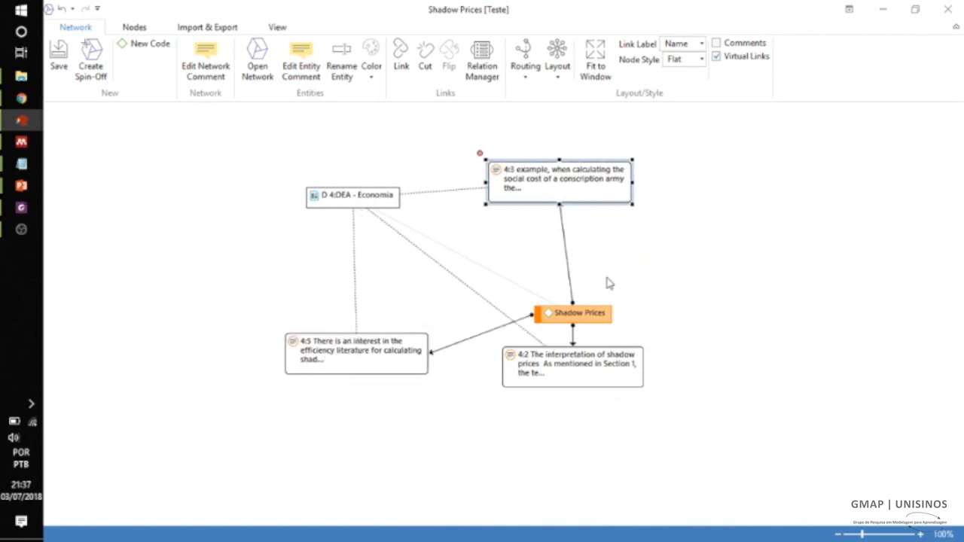
pyautogui.moveTo(596, 355); pyautogui.dragTo(602, 424)
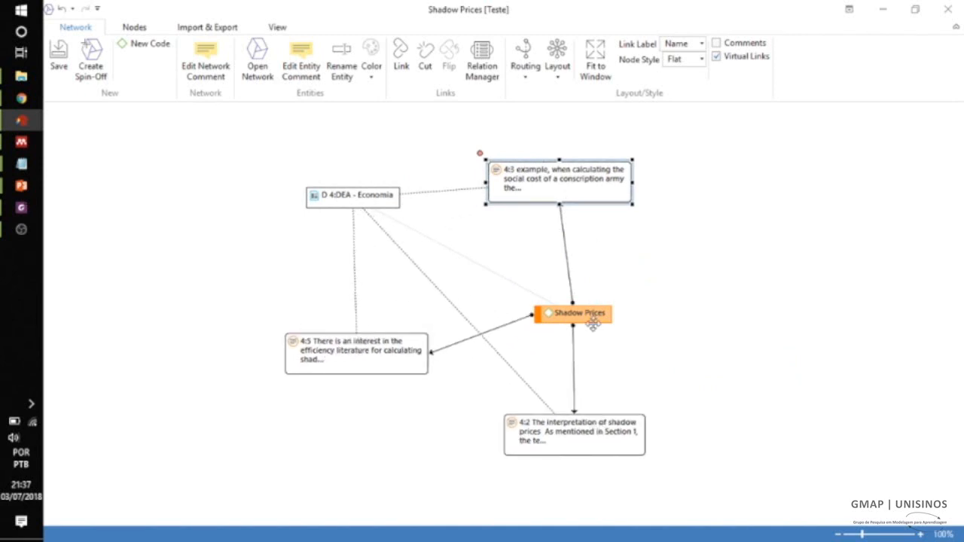
pyautogui.click(329, 195)
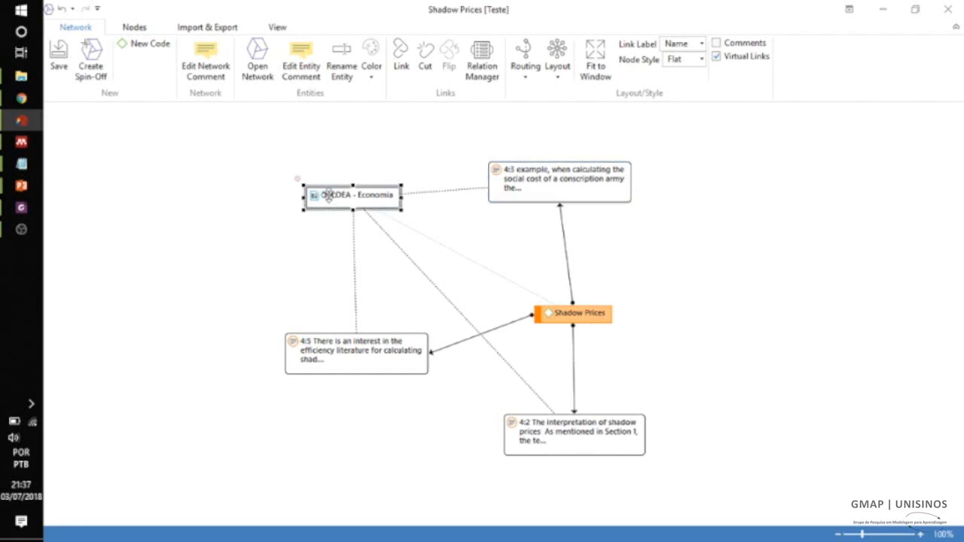
pyautogui.rightClick(331, 199)
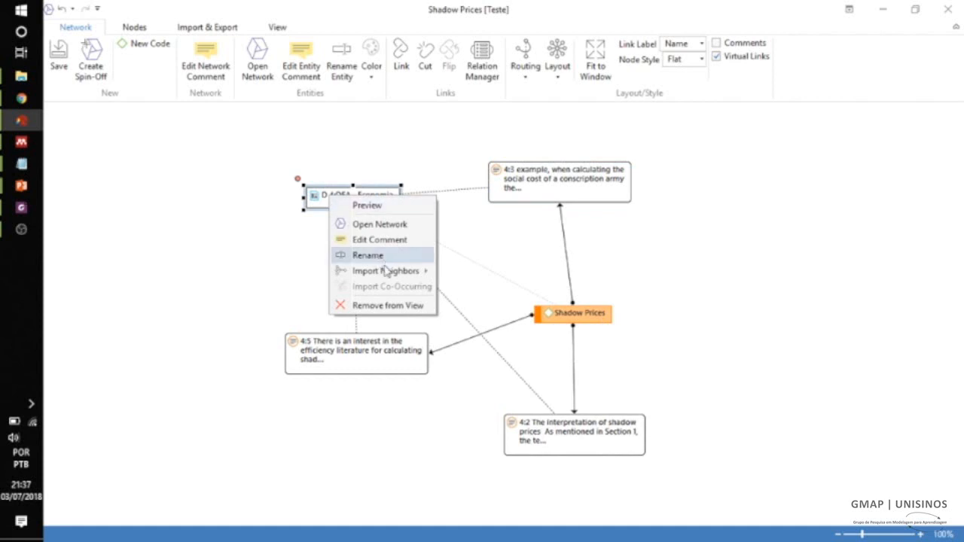
pyautogui.moveTo(386, 271)
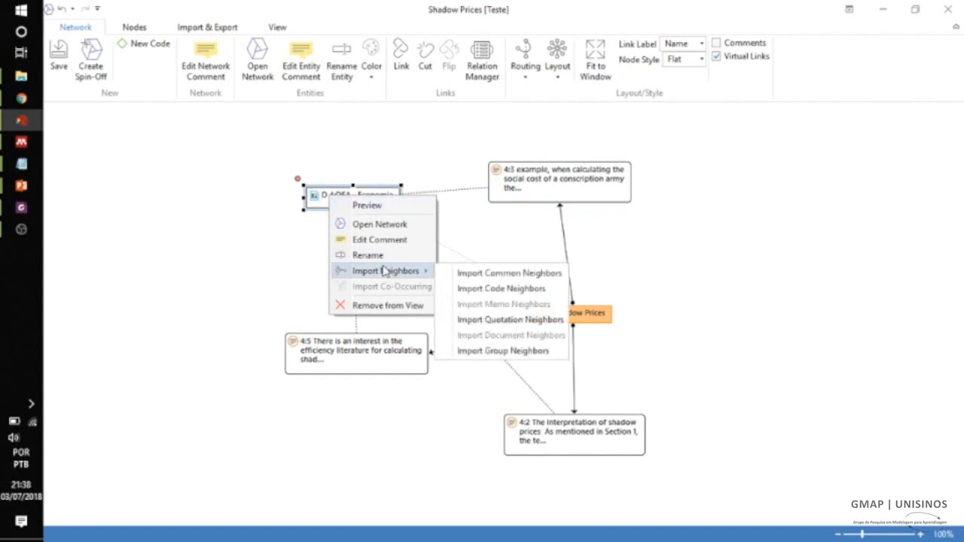
pyautogui.click(499, 290)
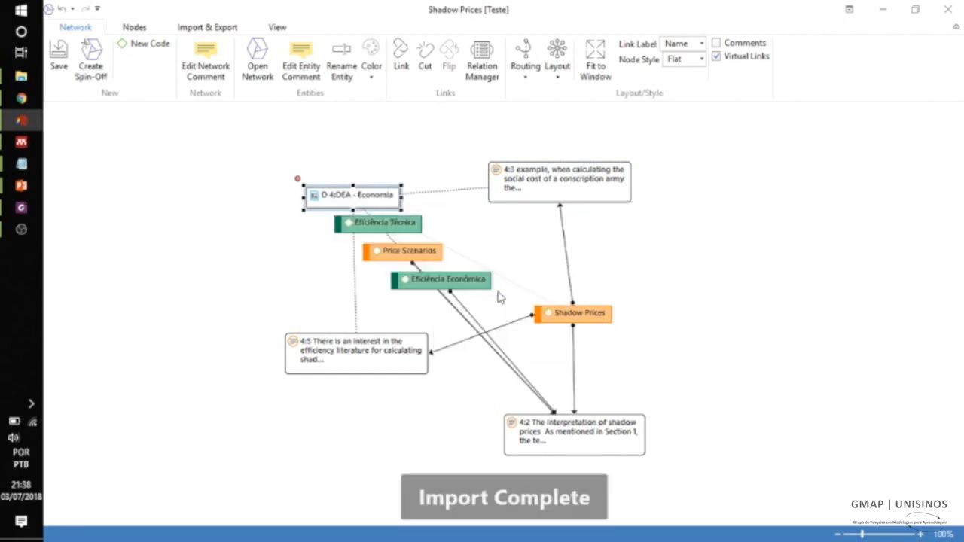
# Step: Spread the imported codes: Eficiência Técnica and Eficiência Econômica out past the document's far side, Price Scenarios beside Shadow Prices
pyautogui.moveTo(367, 224); pyautogui.dragTo(189, 231)
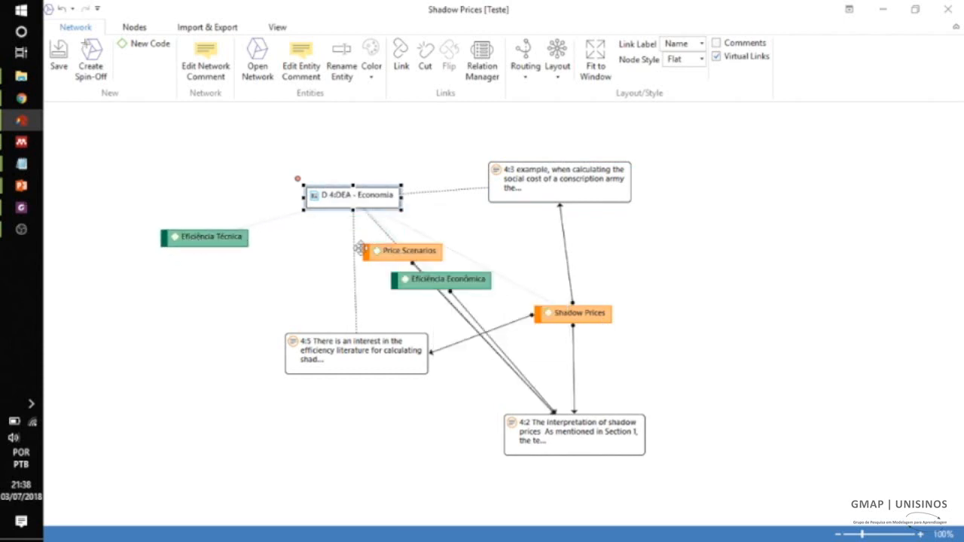
pyautogui.moveTo(380, 250); pyautogui.dragTo(211, 283)
pyautogui.moveTo(439, 284); pyautogui.dragTo(228, 429)
pyautogui.moveTo(234, 288); pyautogui.dragTo(691, 316)
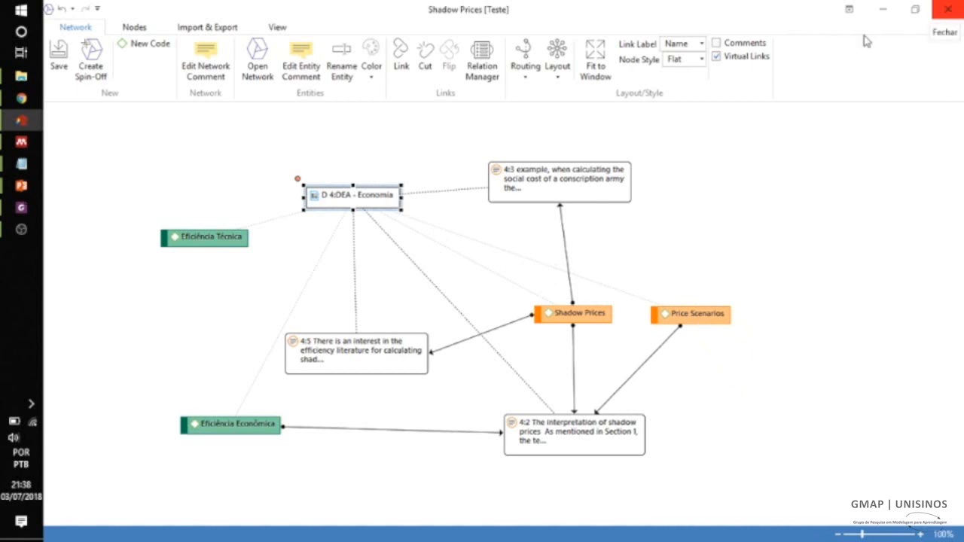
# Step: Save the network under the name Doc4, close its window and leave no network selected in the Network Manager
pyautogui.click(58, 54)
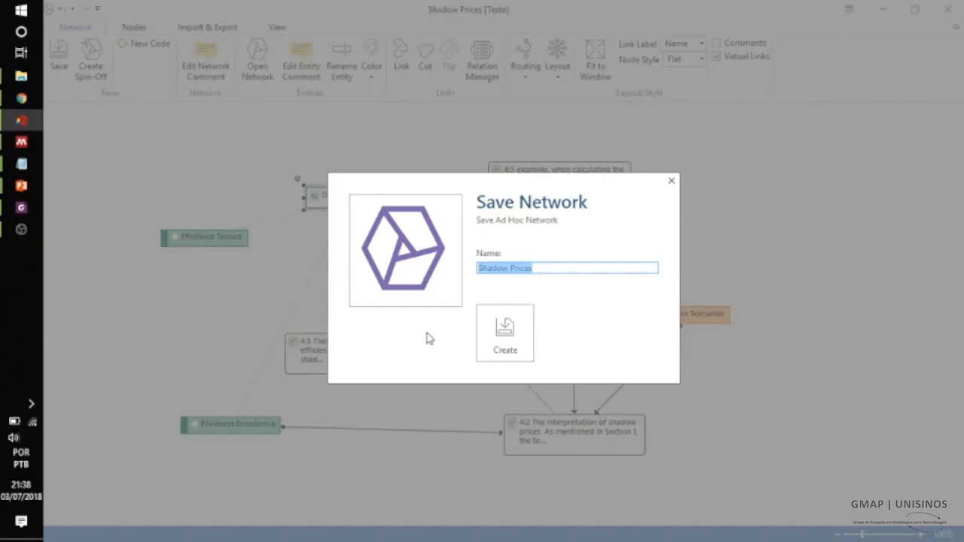
pyautogui.write('D')
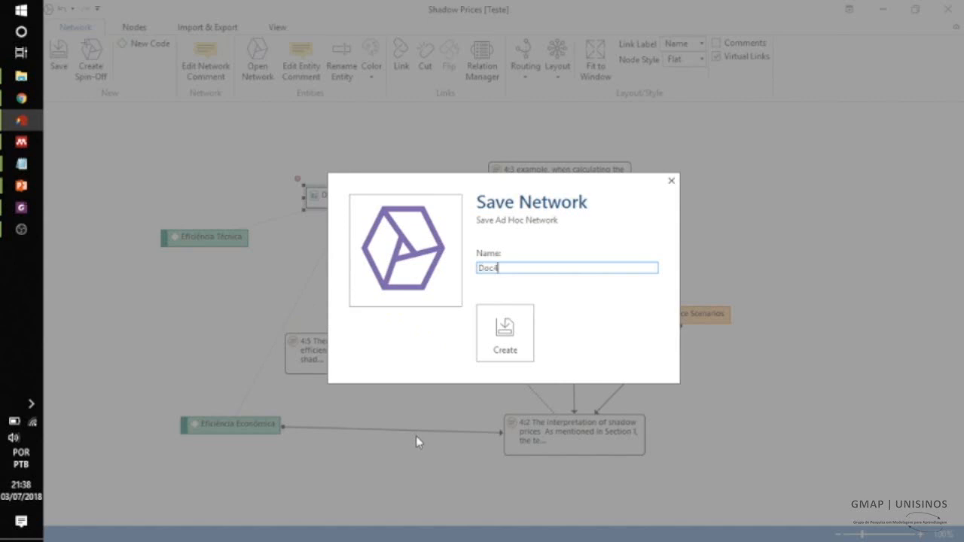
pyautogui.write('oc4')
pyautogui.click(503, 347)
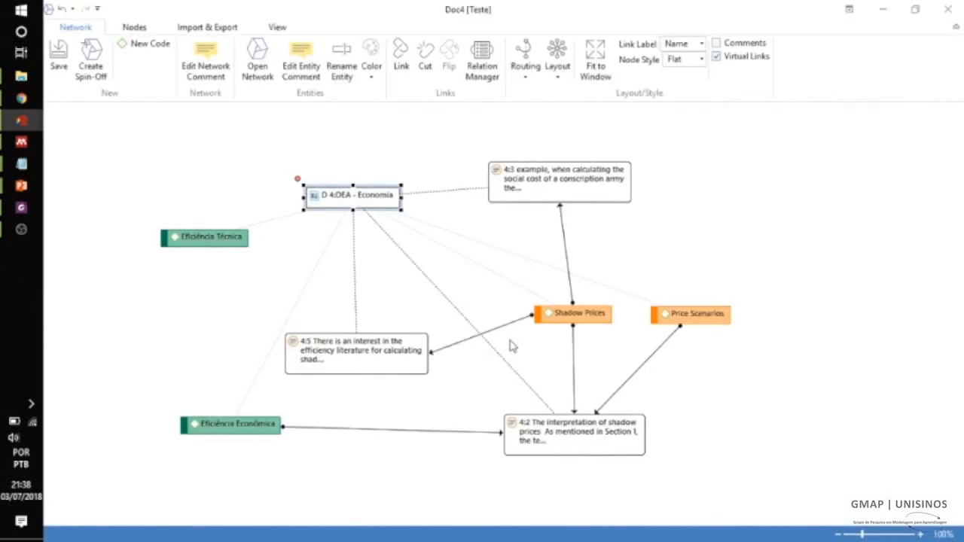
pyautogui.click(682, 261)
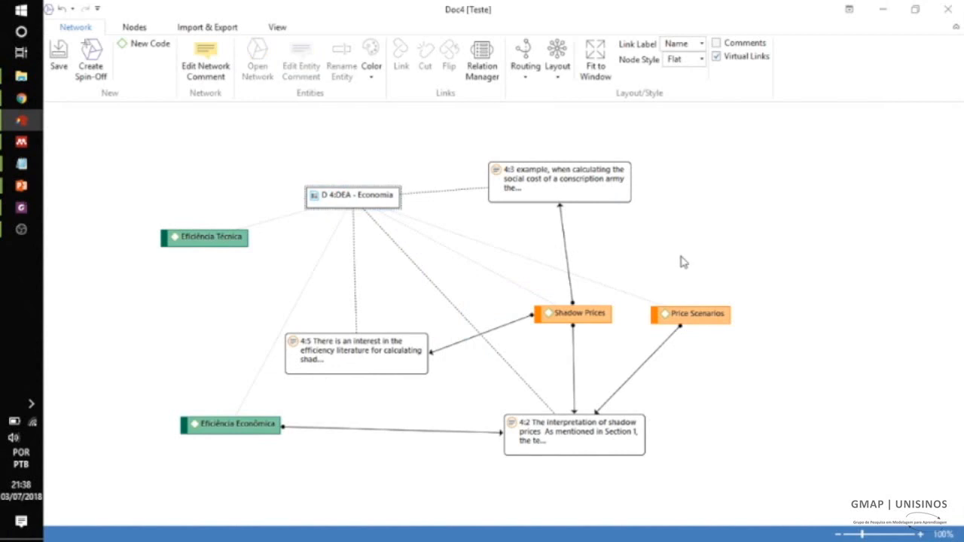
pyautogui.click(951, 14)
pyautogui.click(489, 177)
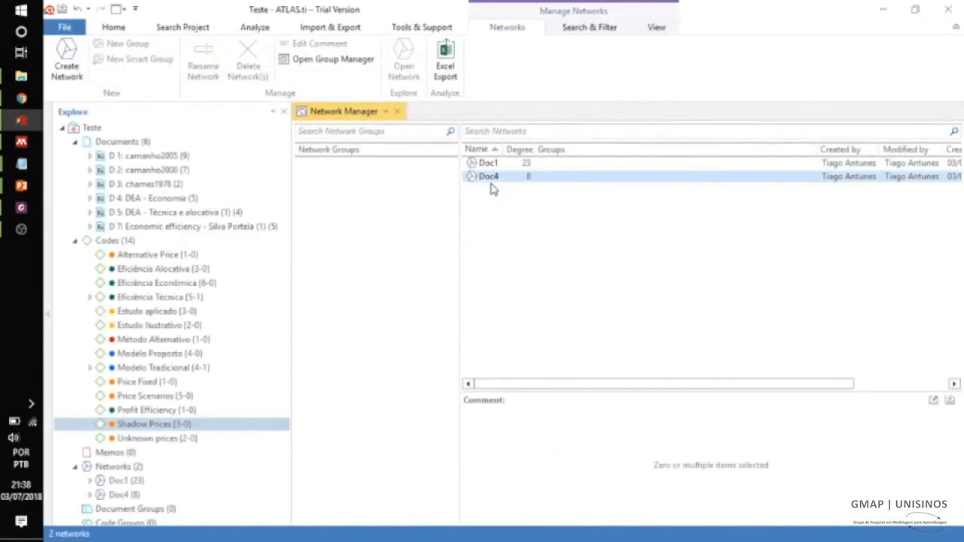
pyautogui.click(482, 256)
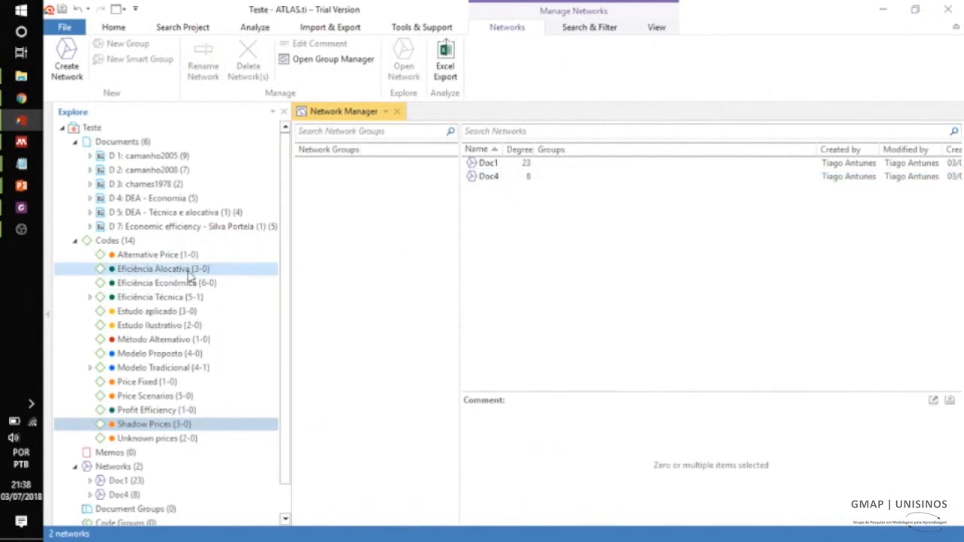
# Step: Expand the D 2: camanho2008 document and open its quotation 2:1 in the Network Editor
pyautogui.click(89, 171)
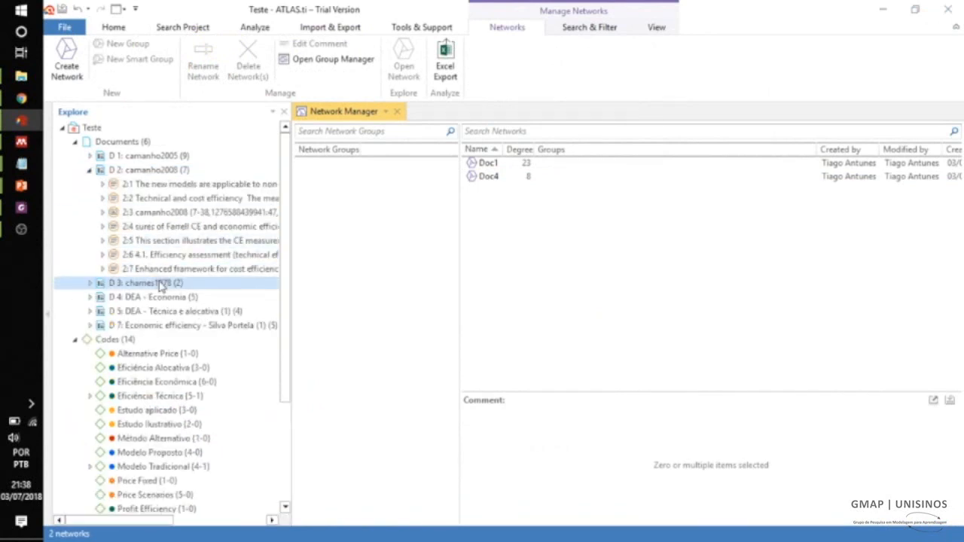
pyautogui.click(158, 185)
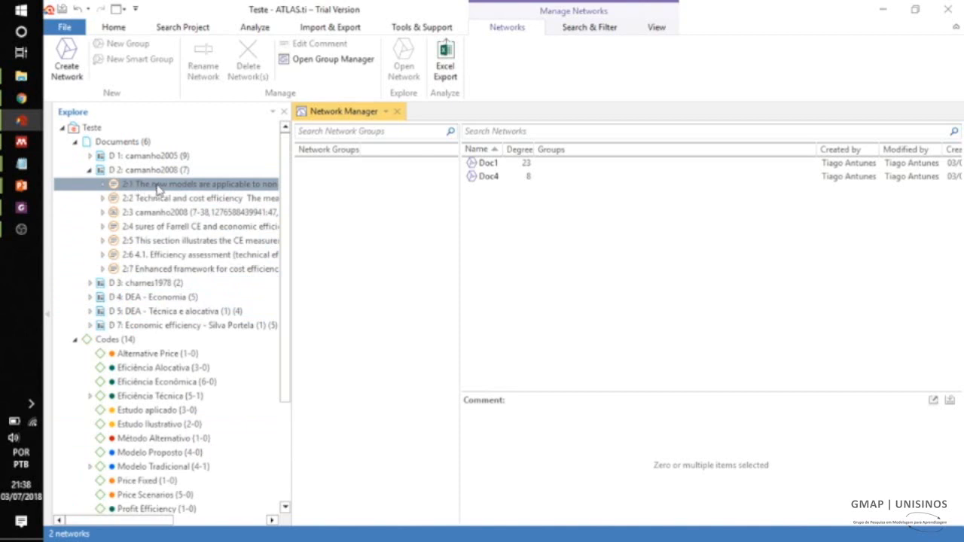
pyautogui.rightClick(159, 188)
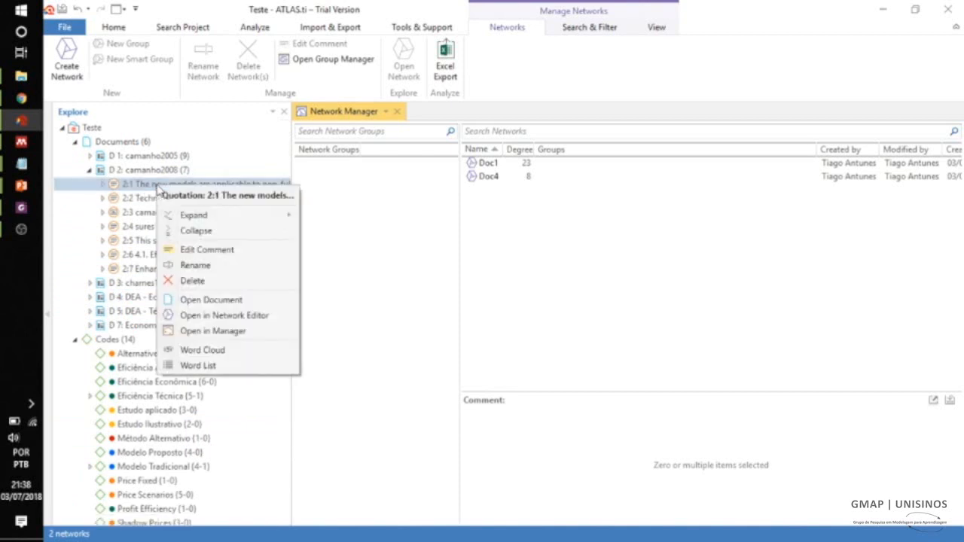
pyautogui.click(232, 316)
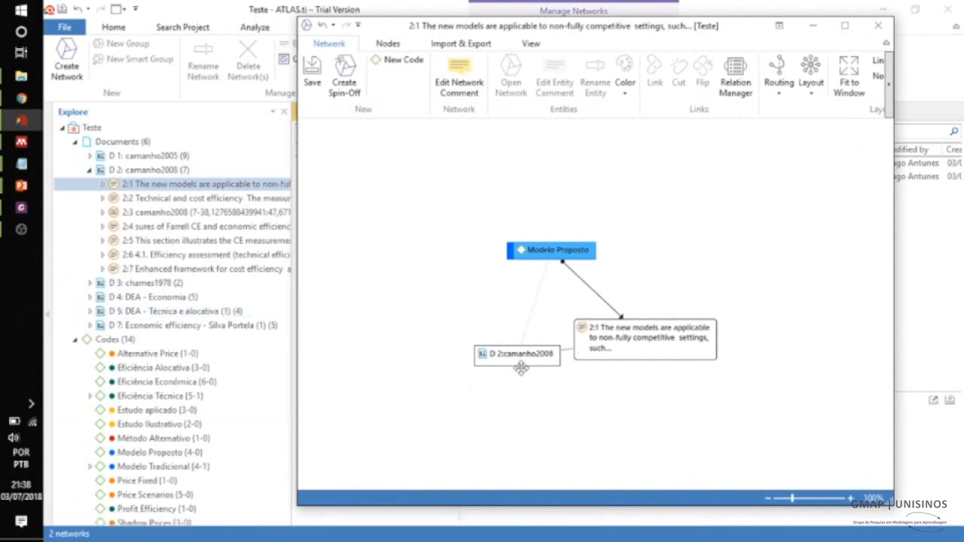
# Step: Spread the camanho2008 document, the Modelo Proposto code and quotation 2:1 into a triangle and maximize the network window
pyautogui.moveTo(521, 358); pyautogui.dragTo(429, 353)
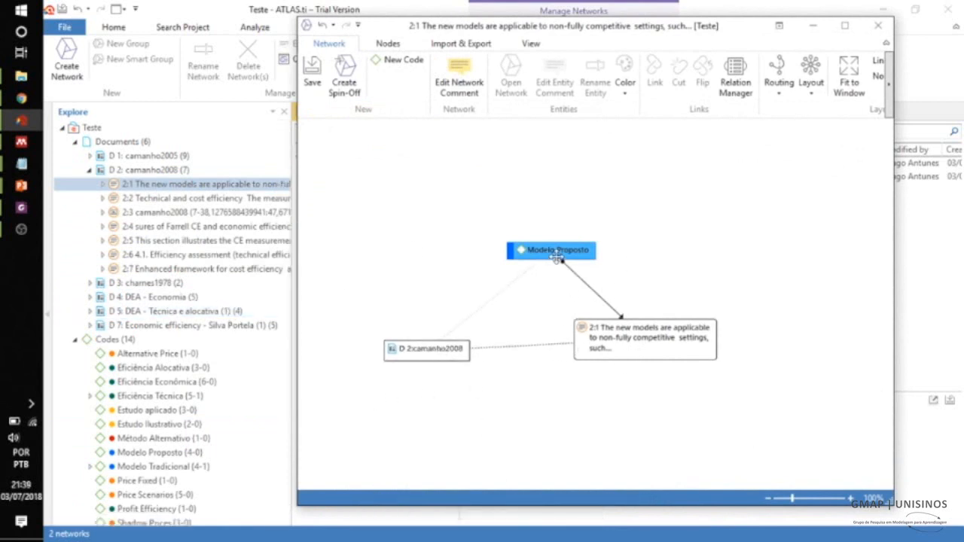
pyautogui.moveTo(554, 253); pyautogui.dragTo(508, 238)
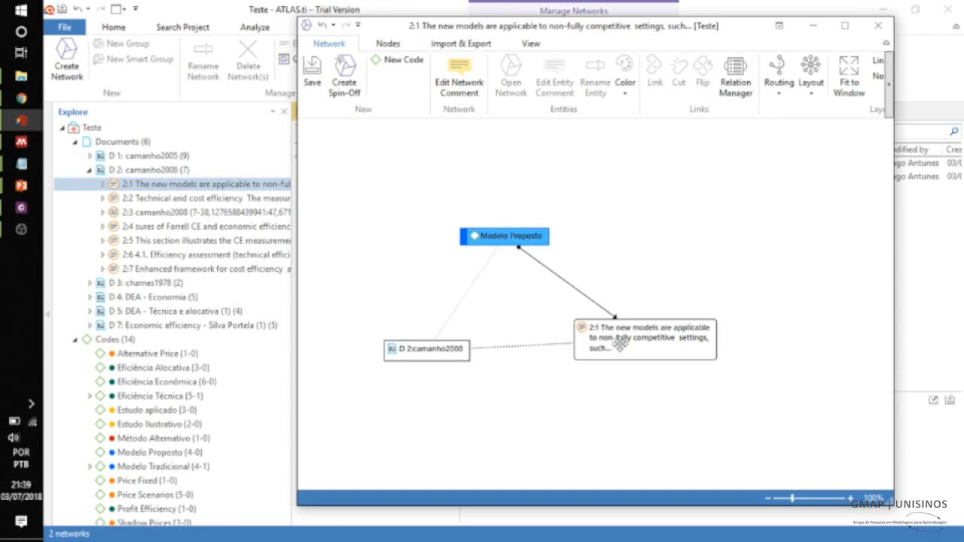
pyautogui.moveTo(616, 345); pyautogui.dragTo(654, 281)
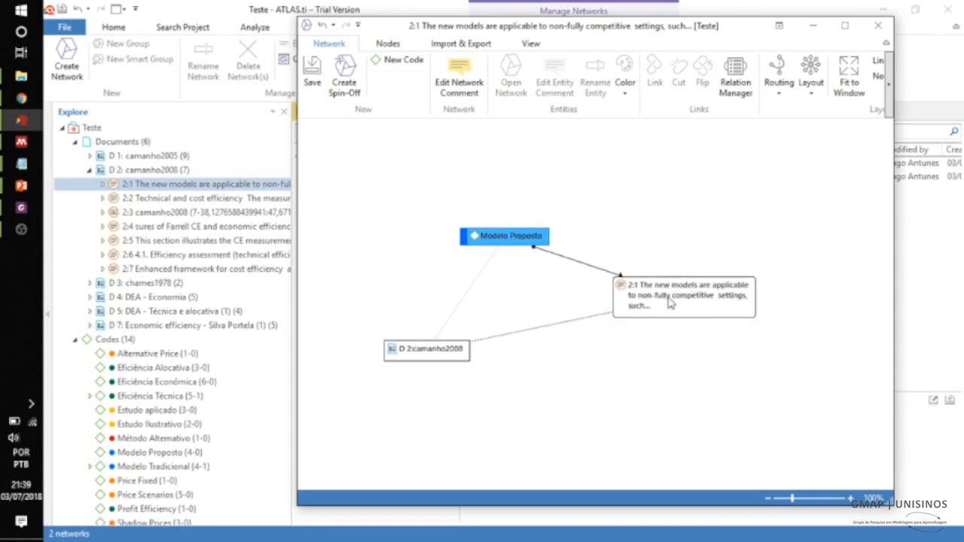
pyautogui.click(843, 26)
pyautogui.moveTo(479, 286); pyautogui.dragTo(511, 283)
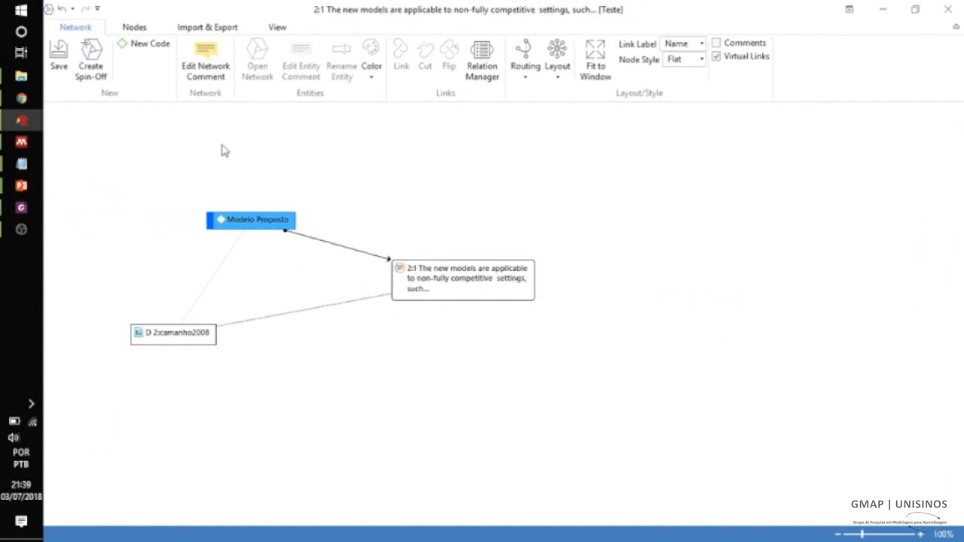
# Step: Show content previews in the network's nodes, look over the document and quotation text, and hide the previews again
pyautogui.click(277, 28)
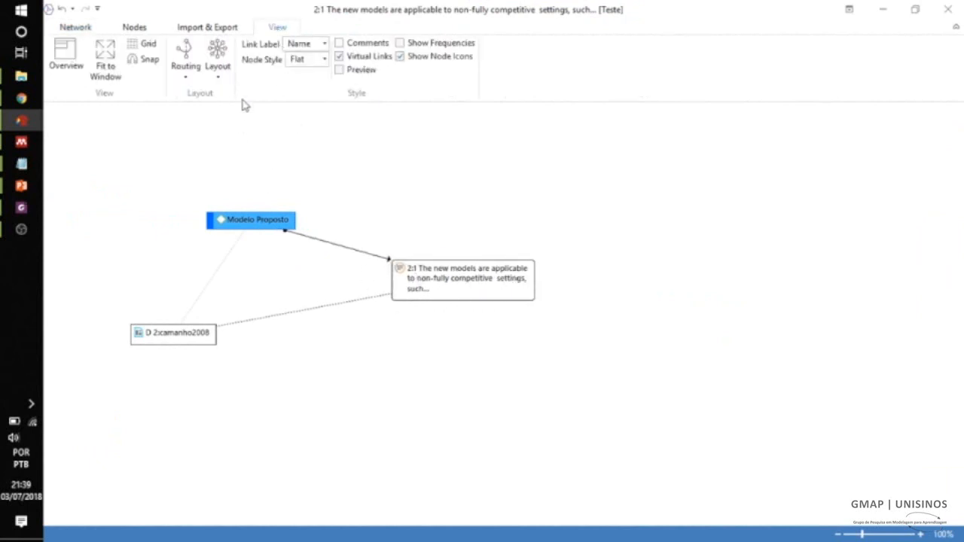
pyautogui.click(339, 69)
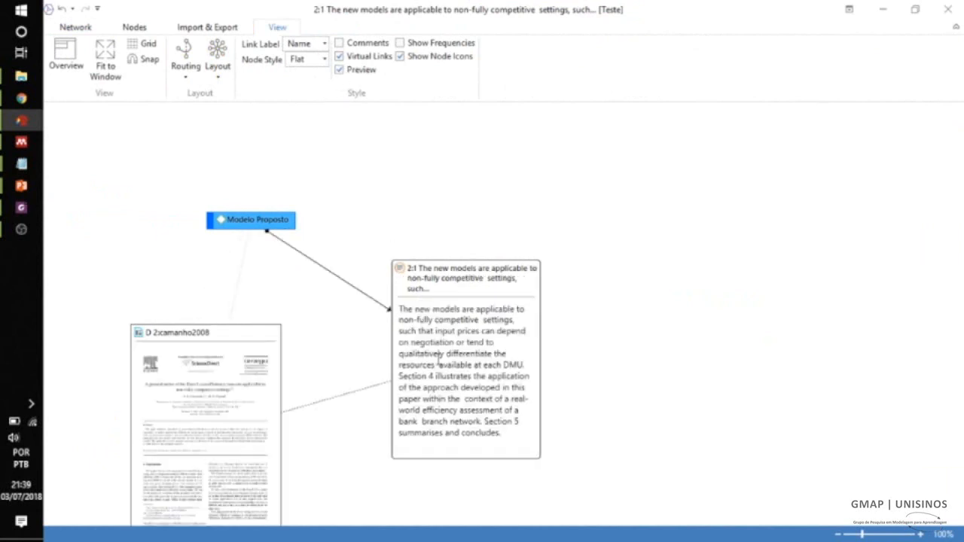
pyautogui.scroll(-2, 570, 301)
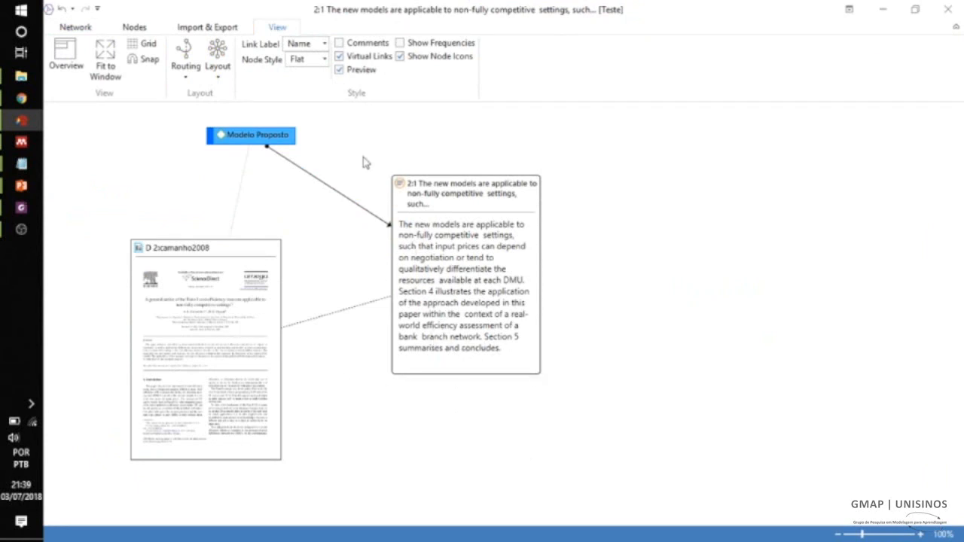
pyautogui.click(366, 70)
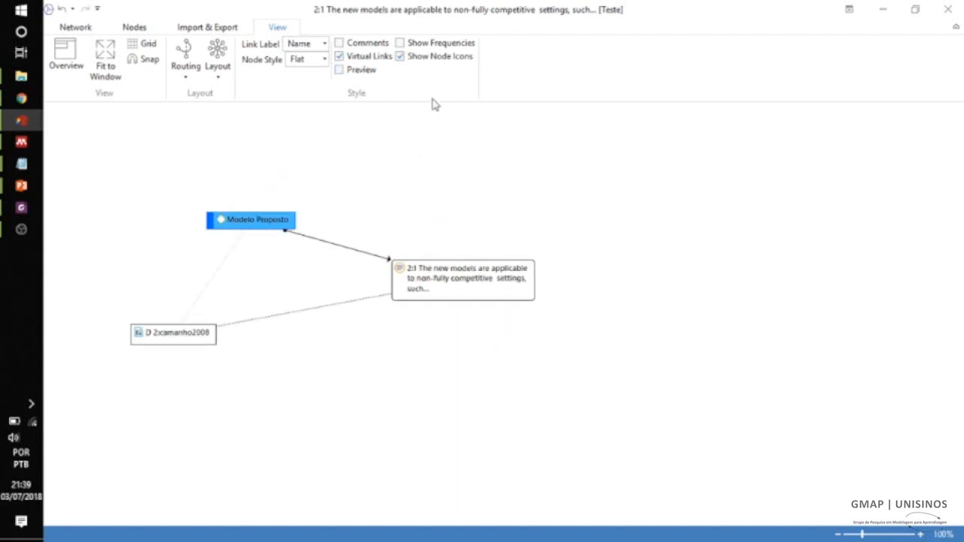
# Step: Show frequencies in the network nodes and import the quotation neighbors of the Modelo Proposto code
pyautogui.click(437, 45)
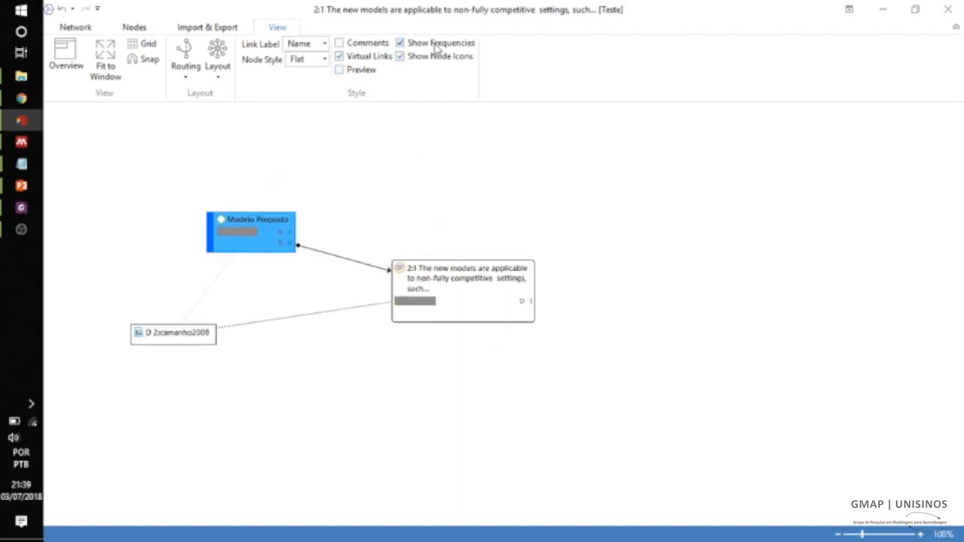
pyautogui.rightClick(264, 238)
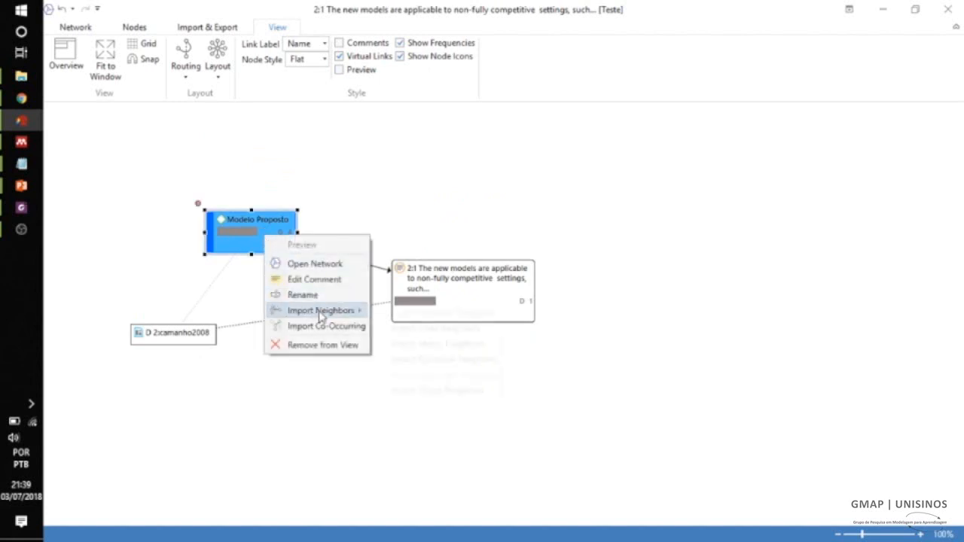
pyautogui.moveTo(322, 315)
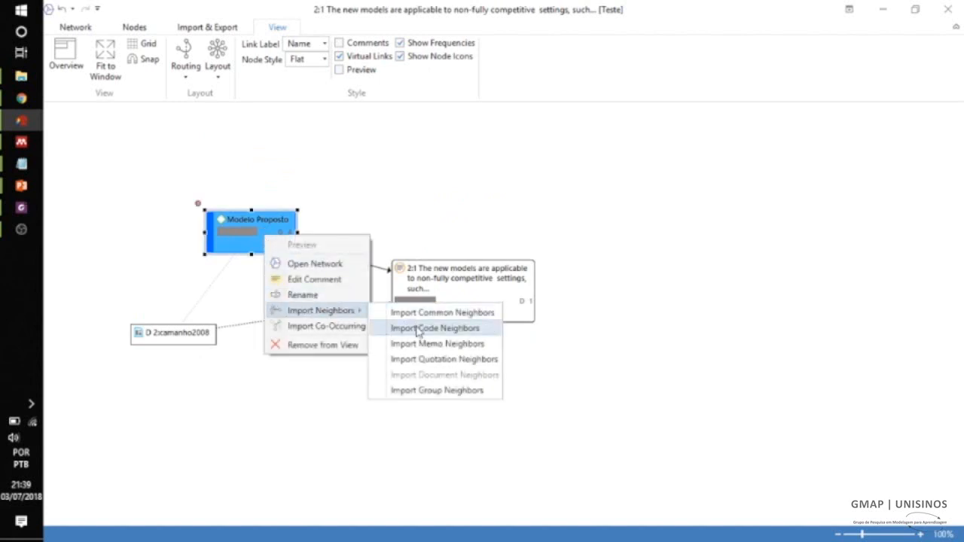
pyautogui.click(411, 360)
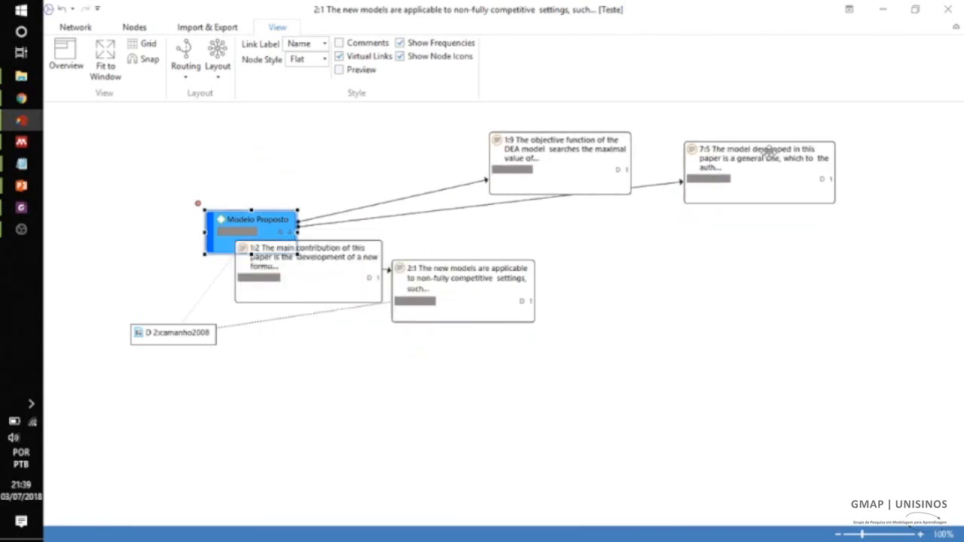
# Step: Spread quotations 1:2, 1:9, 7:5 and 2:1 apart and shift the Modelo Proposto code closer to them
pyautogui.moveTo(334, 263); pyautogui.dragTo(622, 221)
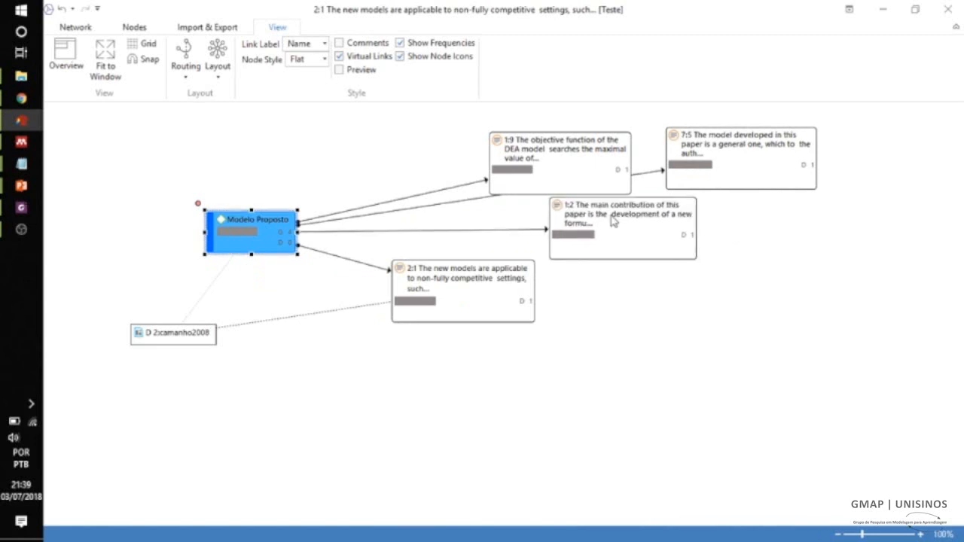
pyautogui.moveTo(584, 165); pyautogui.dragTo(599, 139)
pyautogui.moveTo(589, 217); pyautogui.dragTo(541, 197)
pyautogui.moveTo(721, 171); pyautogui.dragTo(745, 166)
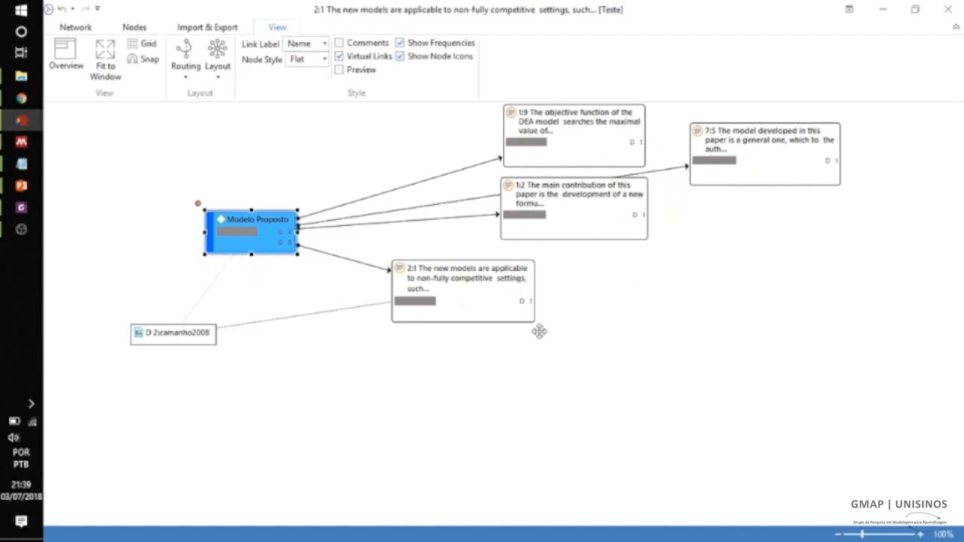
pyautogui.moveTo(541, 329); pyautogui.dragTo(615, 332)
pyautogui.moveTo(257, 234); pyautogui.dragTo(321, 234)
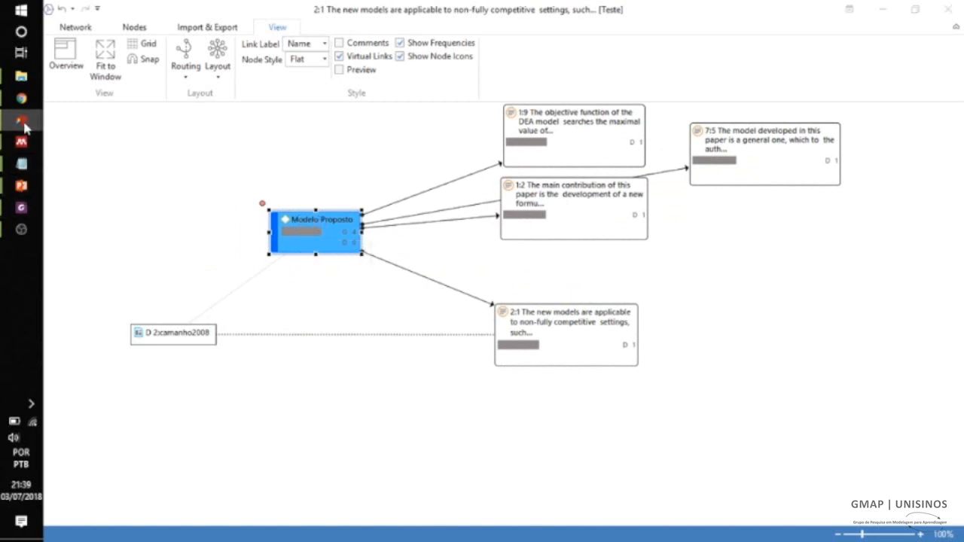
# Step: Switch to the open camanho2005 network window and maximize it to review its nodes and links
pyautogui.moveTo(27, 125)
pyautogui.click(125, 200)
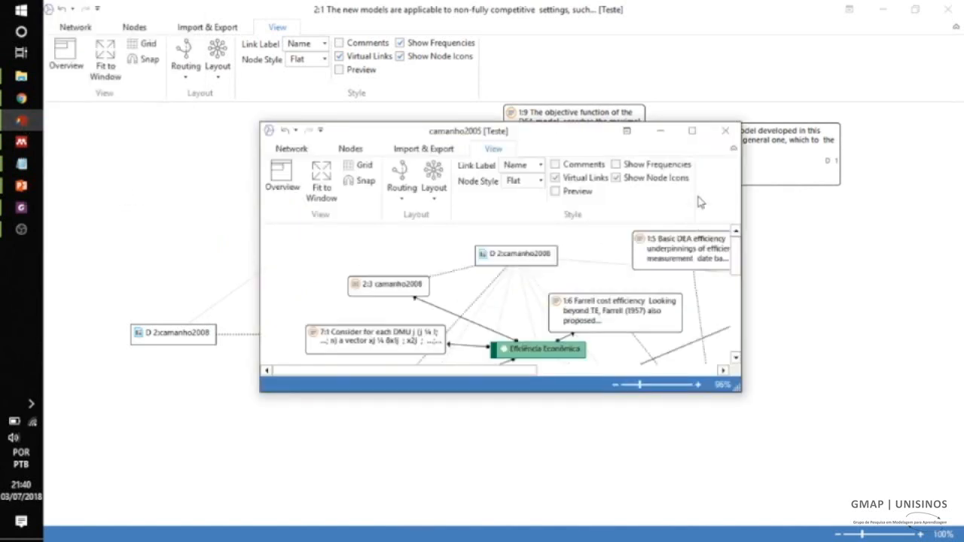
pyautogui.click(691, 131)
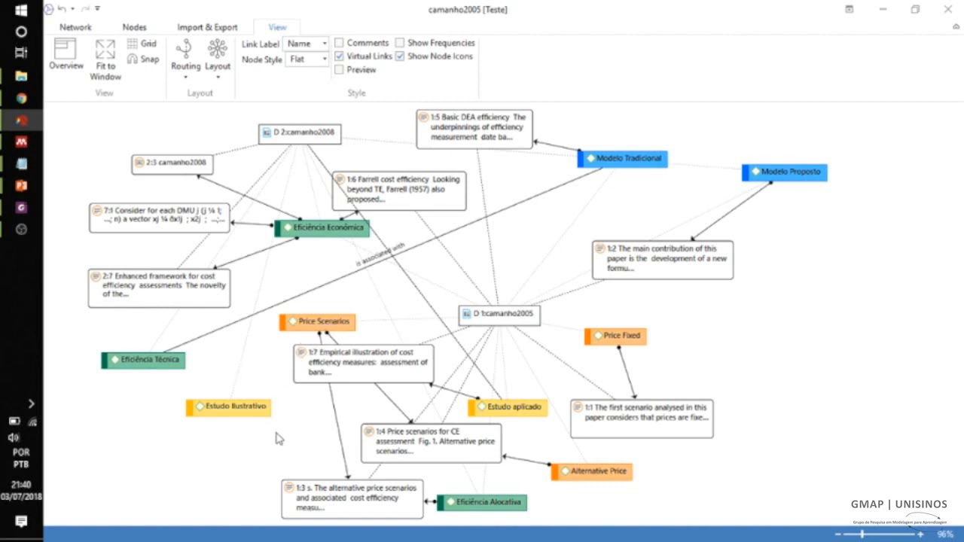
# Step: Move quotation 1:1 away from the Price Fixed code and shift that code slightly to free space between the nodes
pyautogui.click(334, 323)
pyautogui.click(324, 229)
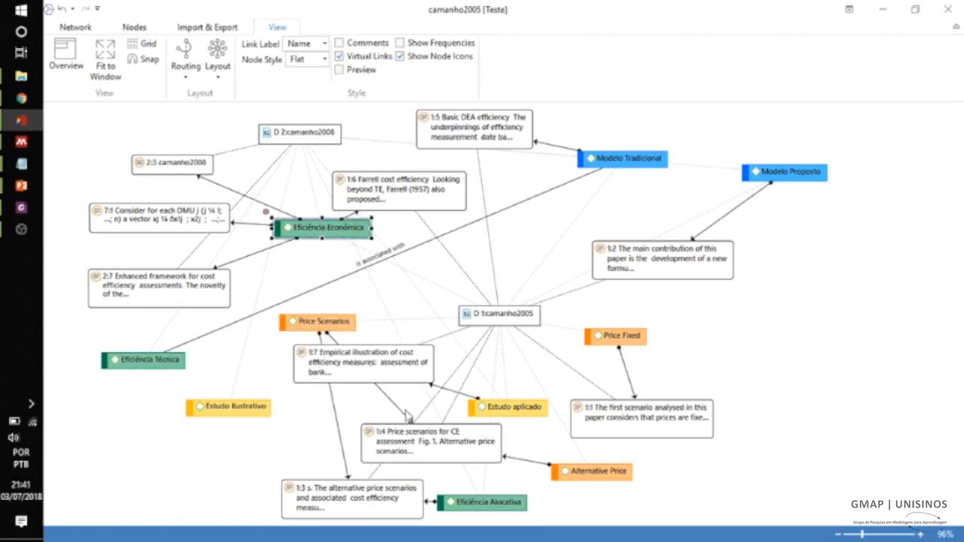
pyautogui.moveTo(624, 428); pyautogui.dragTo(773, 438)
pyautogui.moveTo(623, 336); pyautogui.dragTo(649, 323)
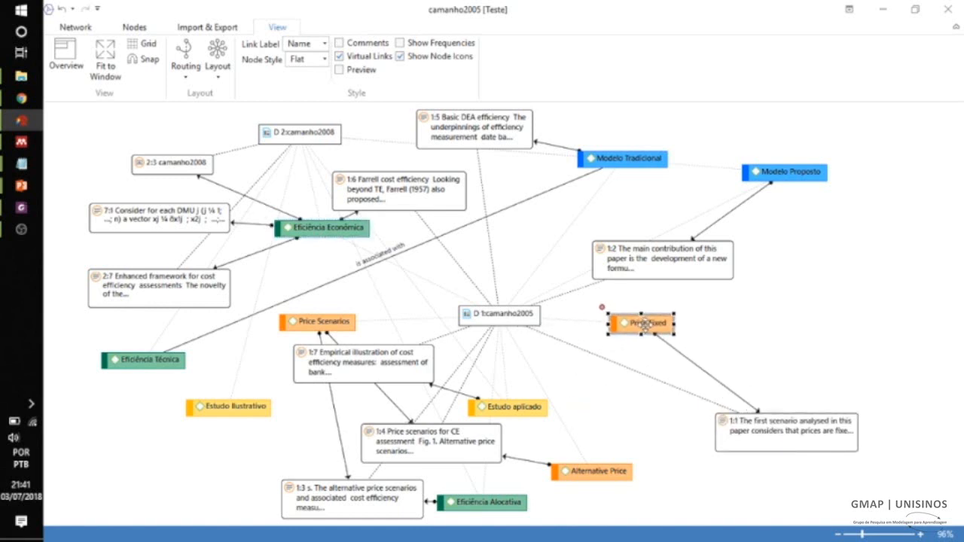
pyautogui.click(517, 315)
pyautogui.click(639, 269)
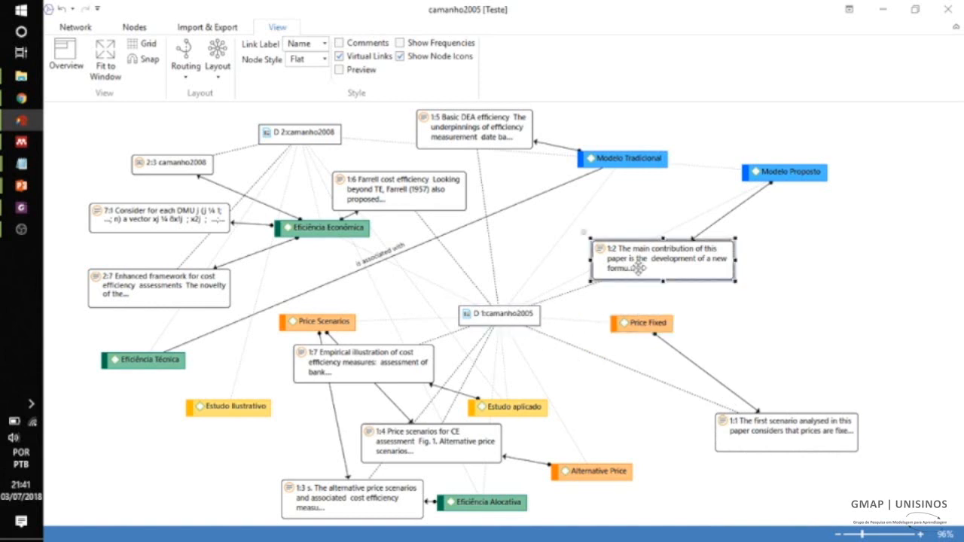
pyautogui.click(585, 236)
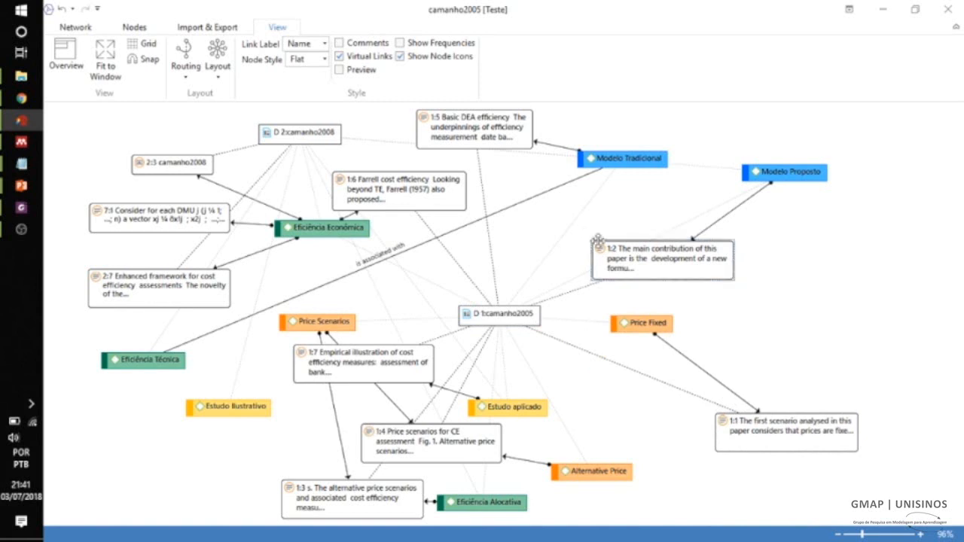
# Step: Link the Price Fixed code to Alternative Price with "contradicts" and to Eficiência Econômica with "is a"
pyautogui.click(630, 325)
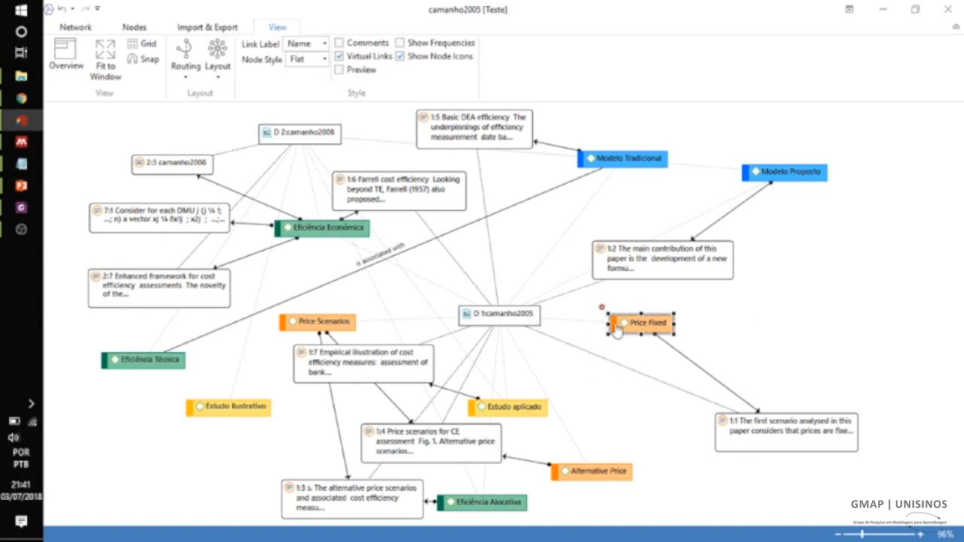
pyautogui.moveTo(602, 307)
pyautogui.mouseDown()
pyautogui.moveTo(618, 432)
pyautogui.moveTo(596, 473)
pyautogui.moveTo(527, 444)
pyautogui.moveTo(512, 414)
pyautogui.mouseUp()
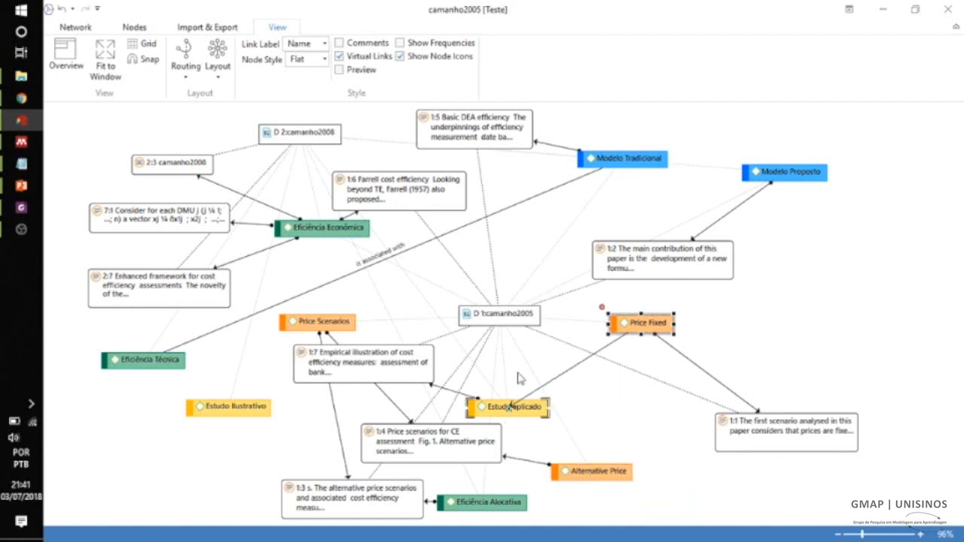
pyautogui.moveTo(519, 379); pyautogui.dragTo(592, 474)
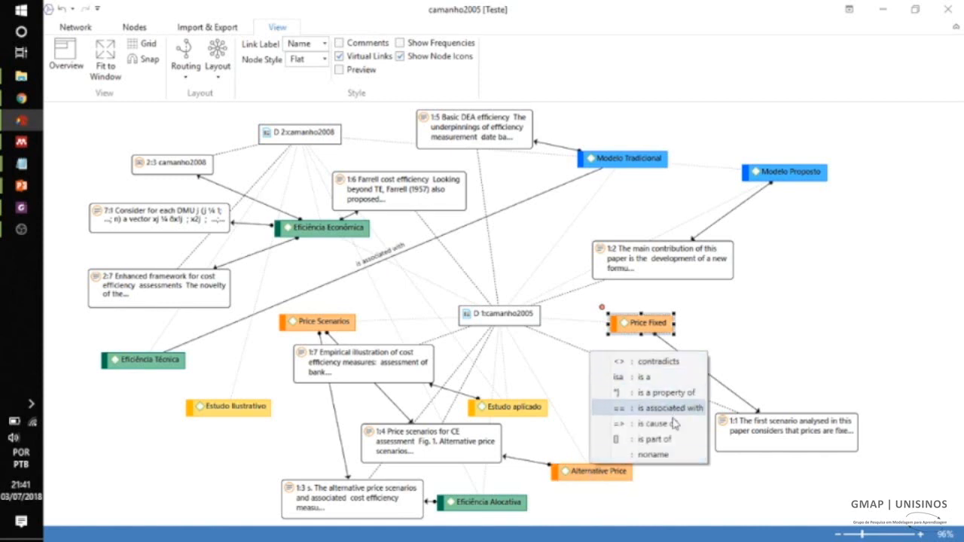
pyautogui.click(664, 365)
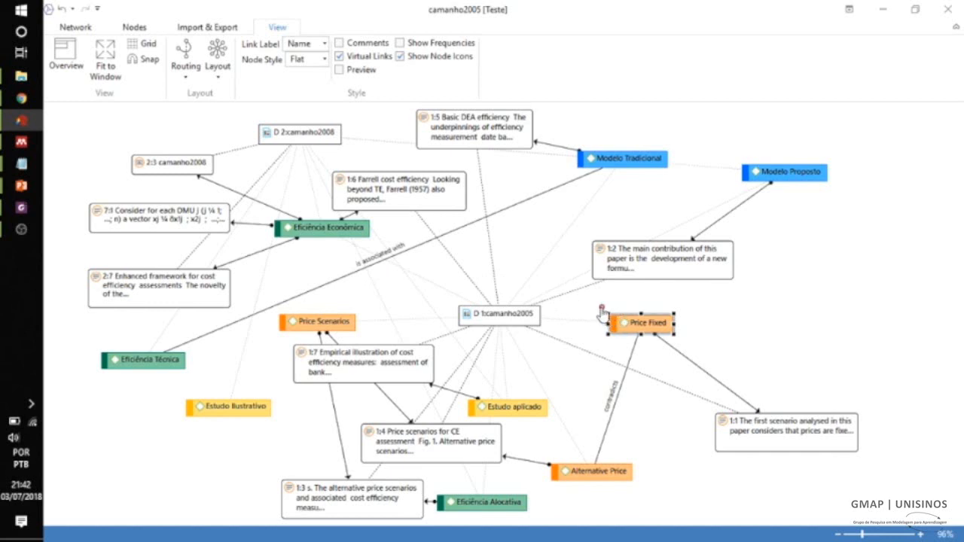
pyautogui.moveTo(601, 309); pyautogui.dragTo(364, 235)
pyautogui.click(428, 253)
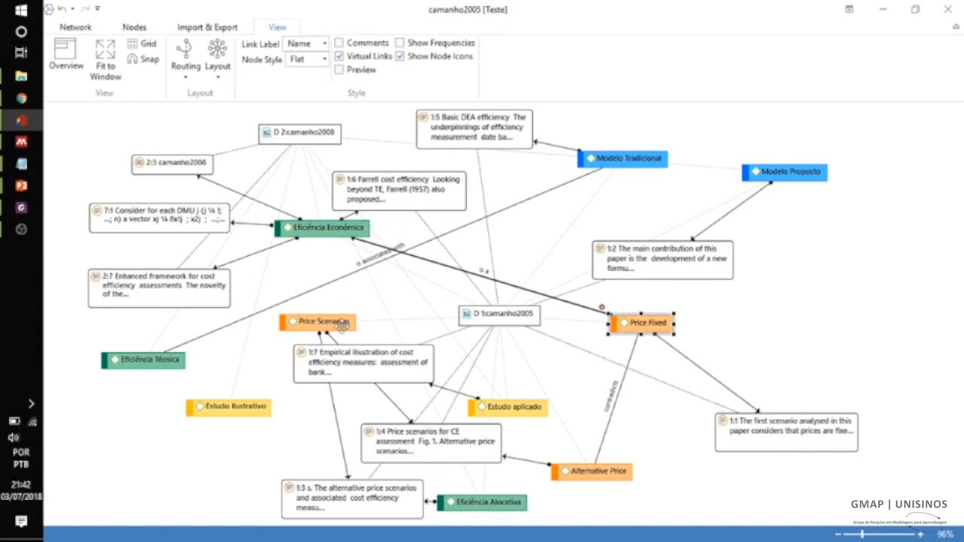
# Step: Apply the hierarchical Left to Right layout to the camanho2005 network
pyautogui.click(217, 75)
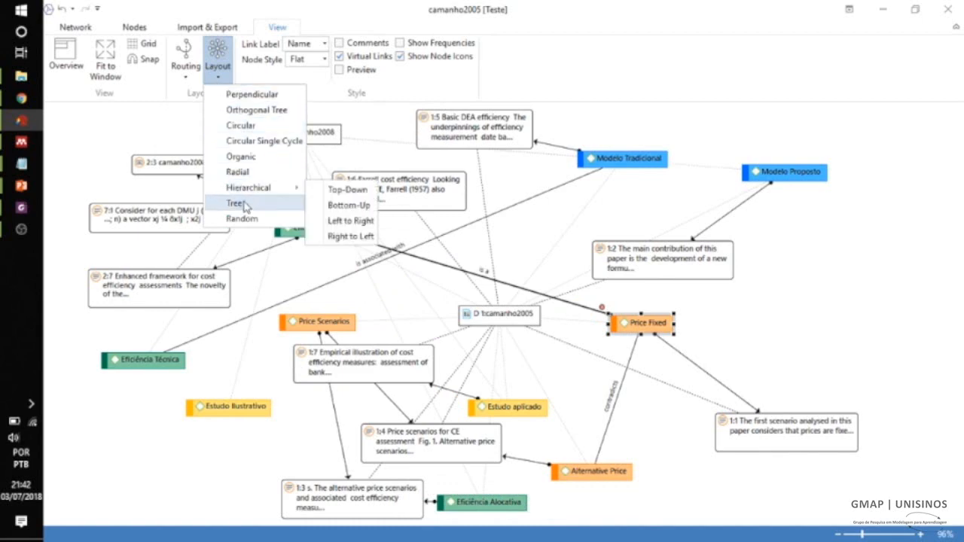
pyautogui.moveTo(249, 189)
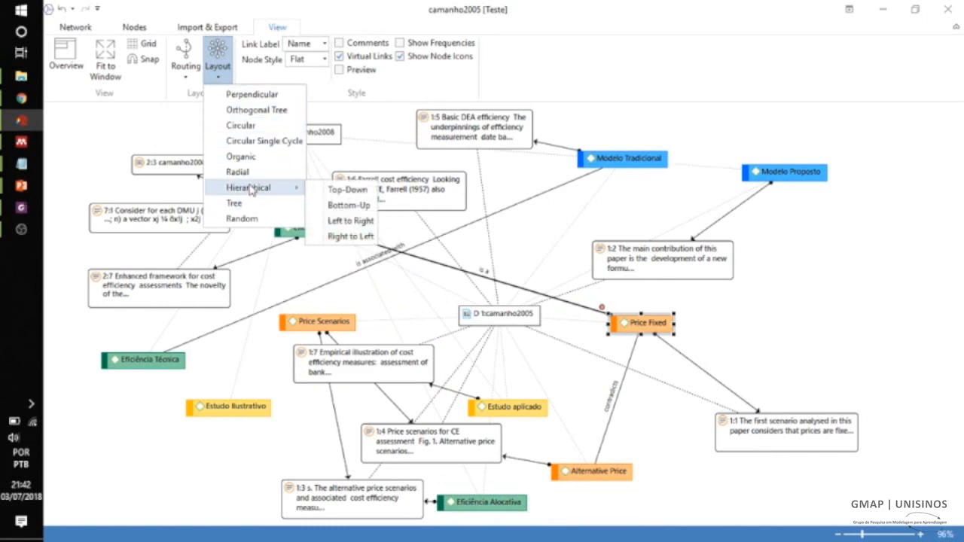
pyautogui.click(348, 220)
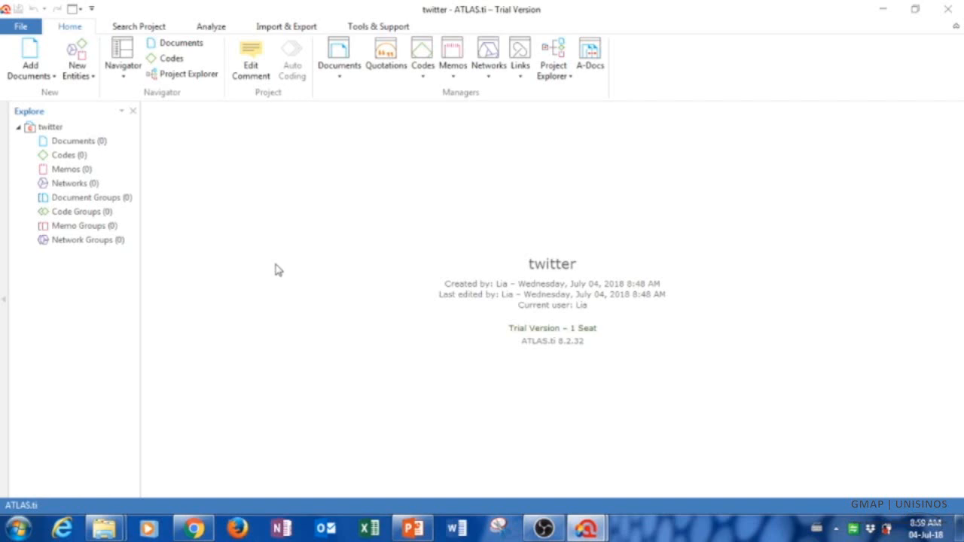
# Step: Import up to 100 mixed tweets with images for #industria4.0, excluding retweets, with codings from authors, query hashtags, locations and languages plus author-location links
pyautogui.click(300, 29)
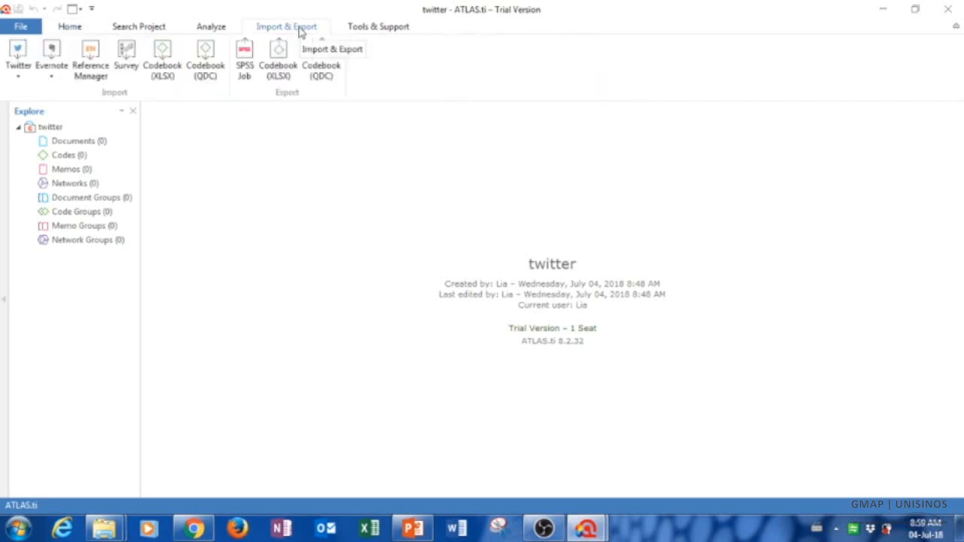
pyautogui.click(20, 75)
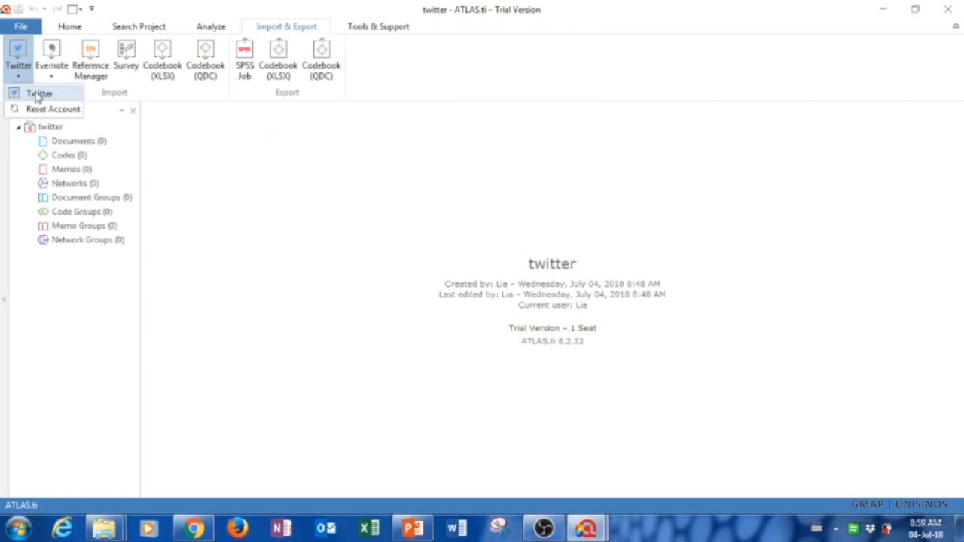
pyautogui.click(40, 94)
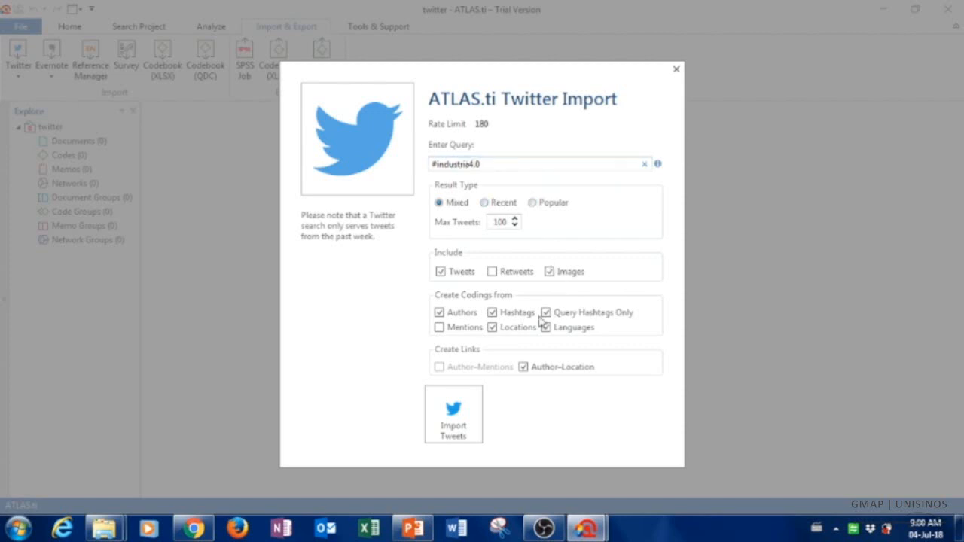
pyautogui.click(462, 418)
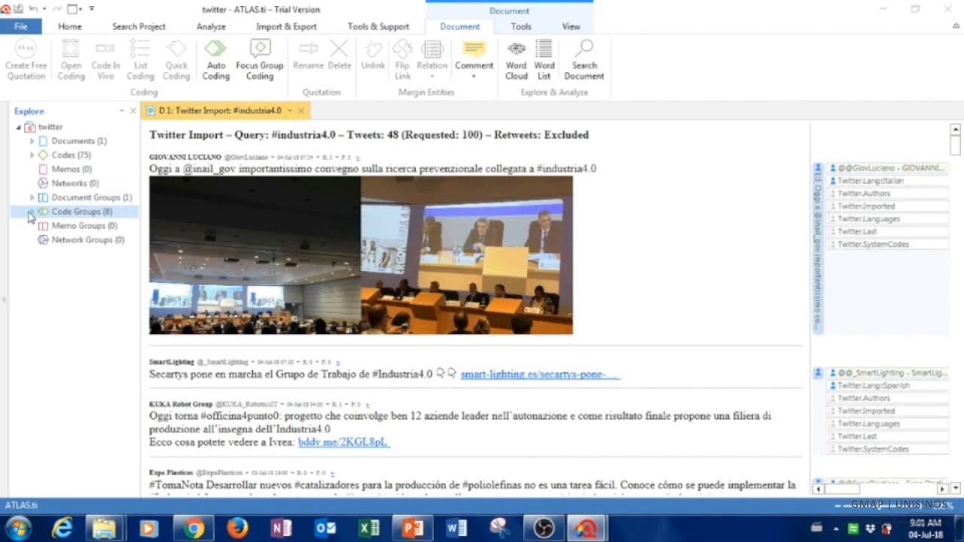
# Step: Look over the codes and code groups created by the Twitter import, including the individual codes in Twitter.Languages
pyautogui.click(32, 155)
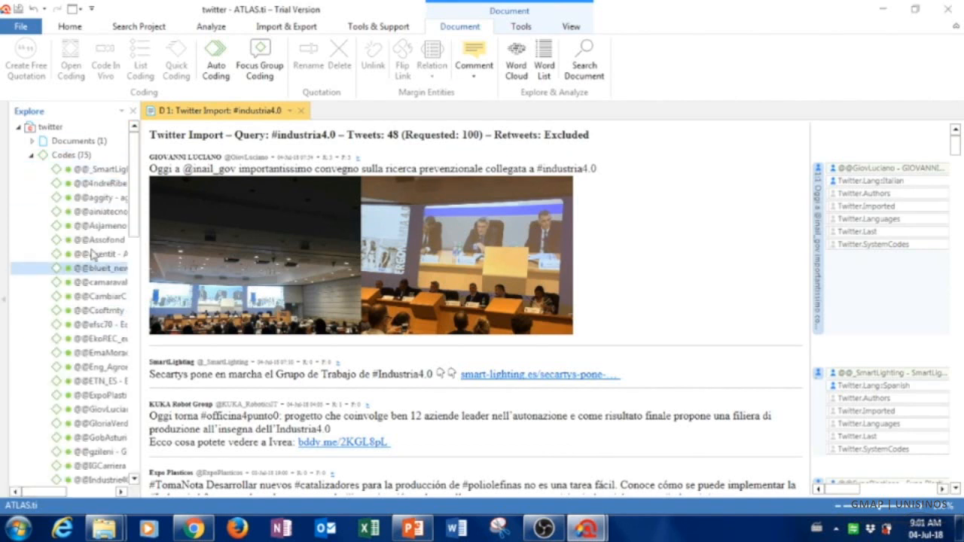
pyautogui.click(32, 156)
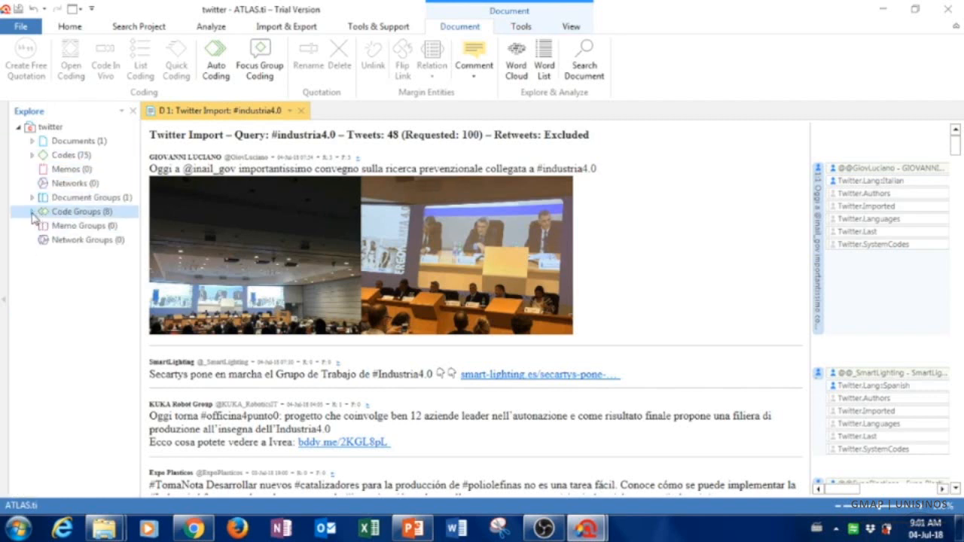
pyautogui.click(32, 212)
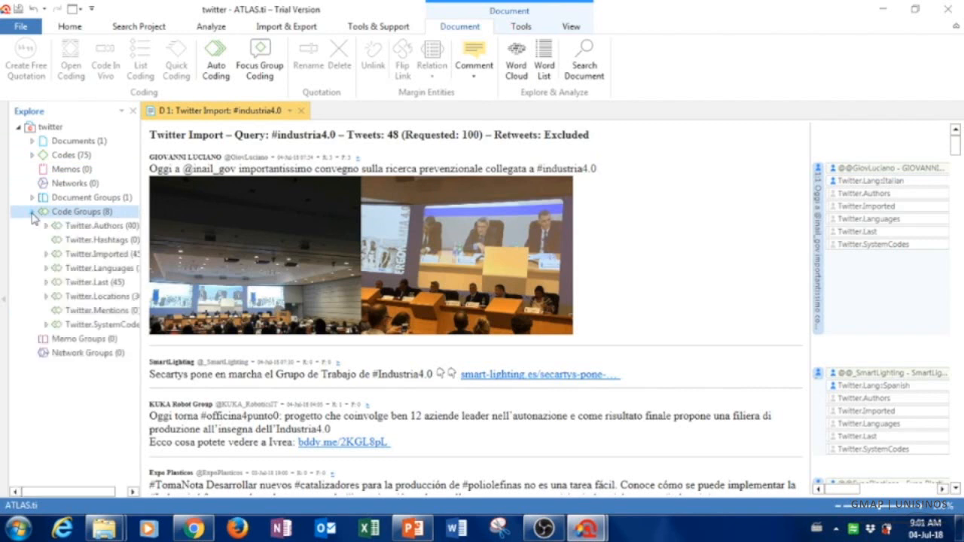
pyautogui.click(136, 198)
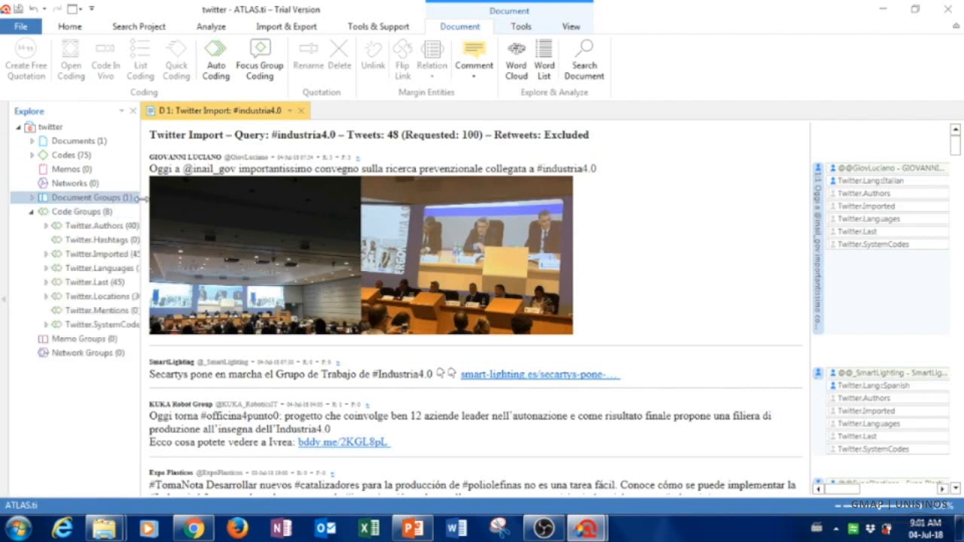
pyautogui.moveTo(140, 195); pyautogui.dragTo(333, 196)
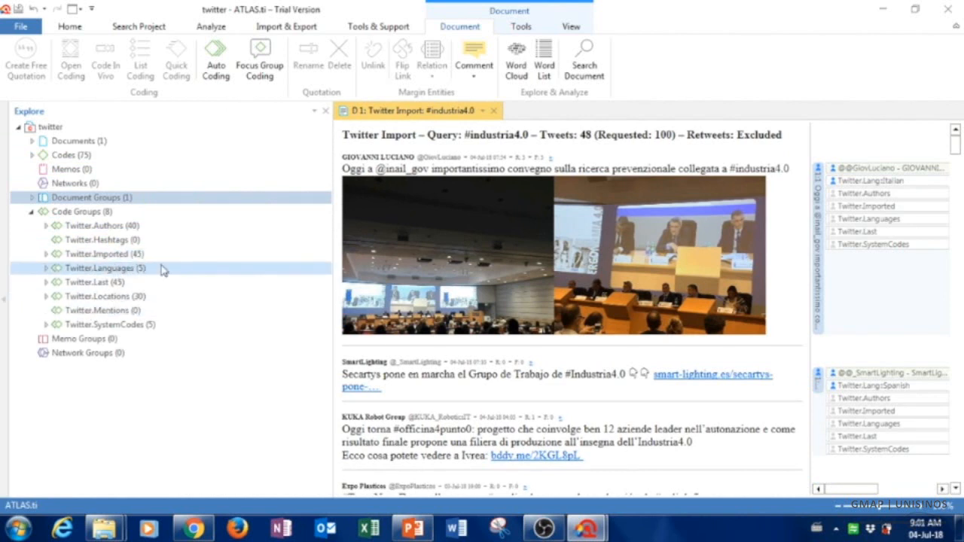
pyautogui.click(46, 268)
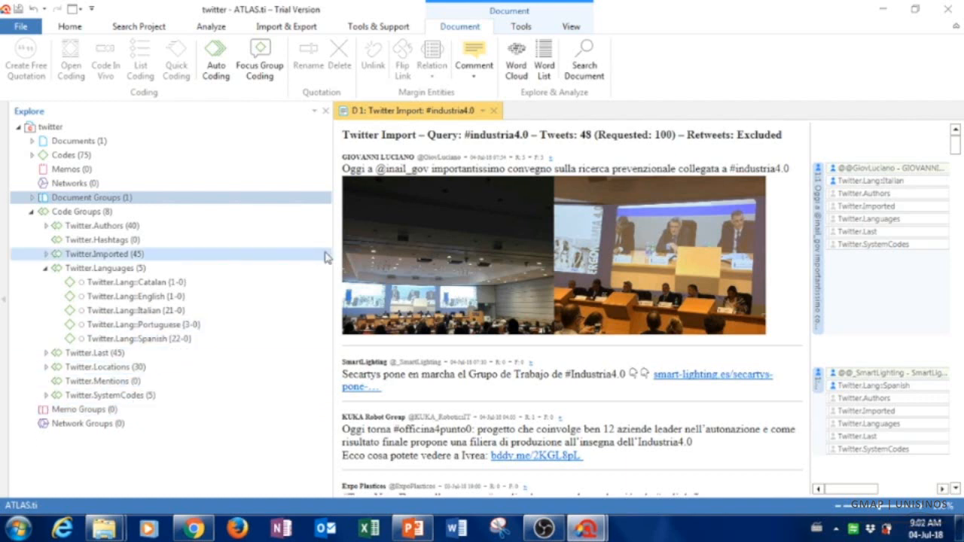
pyautogui.moveTo(331, 217); pyautogui.dragTo(174, 231)
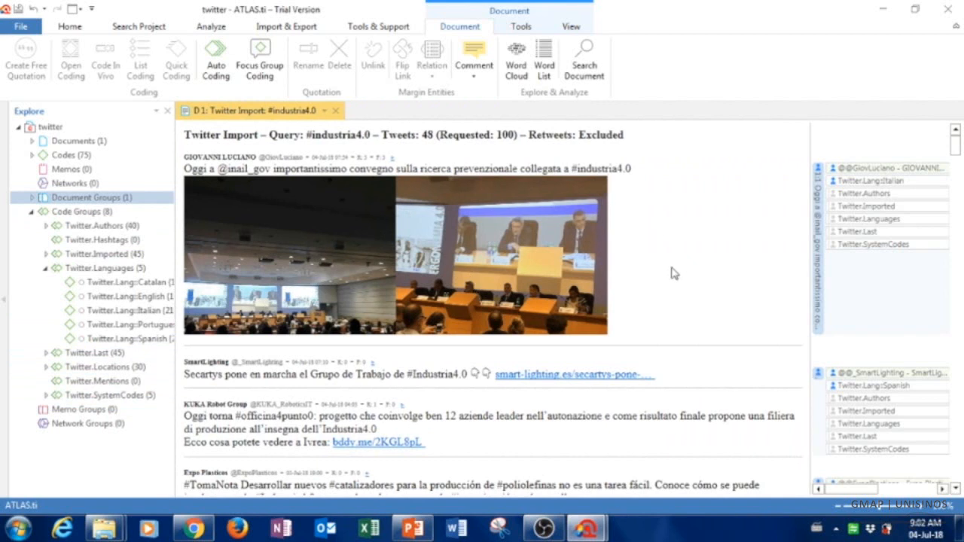
# Step: Open the network of quotation 1:1 from the first imported tweet, maximize it and enlarge its nodes
pyautogui.click(819, 222)
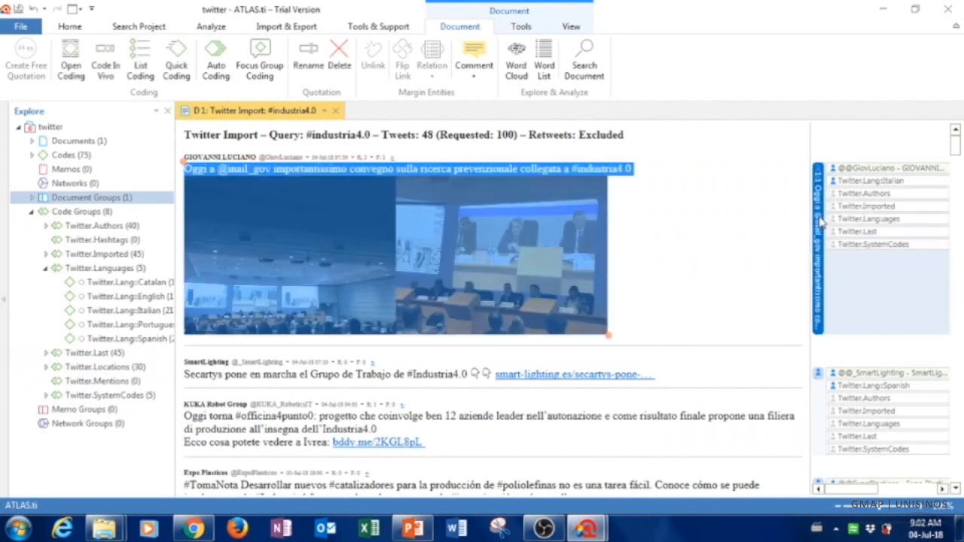
pyautogui.rightClick(821, 220)
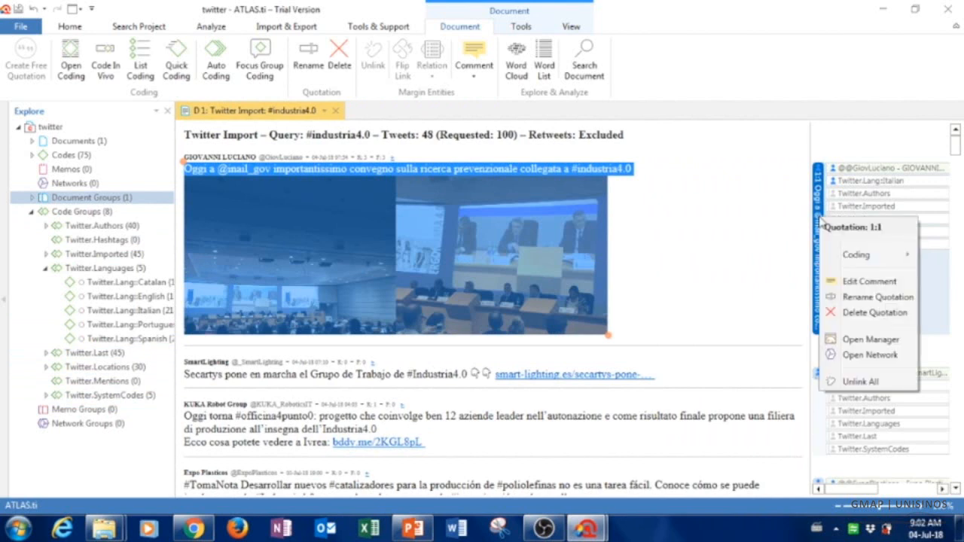
pyautogui.click(870, 355)
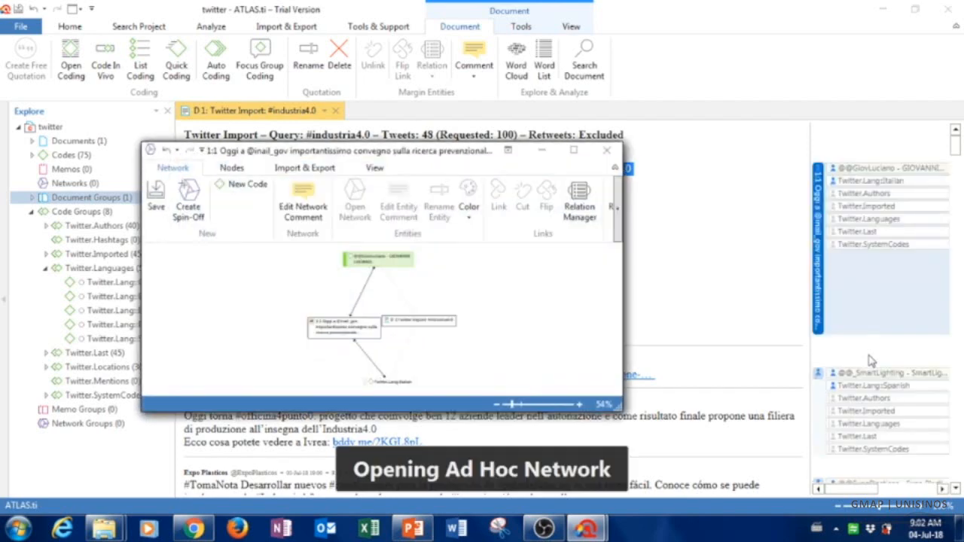
pyautogui.click(574, 150)
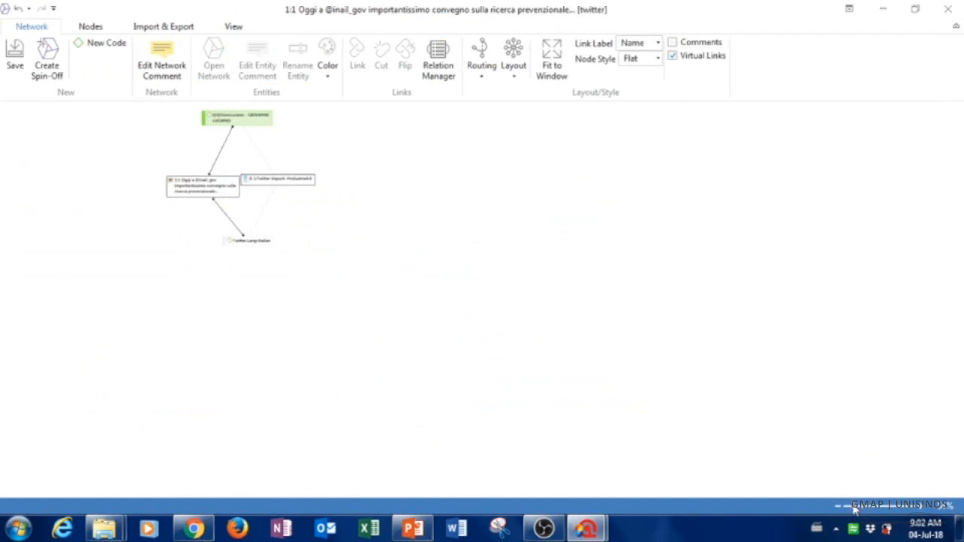
pyautogui.moveTo(852, 506); pyautogui.dragTo(860, 508)
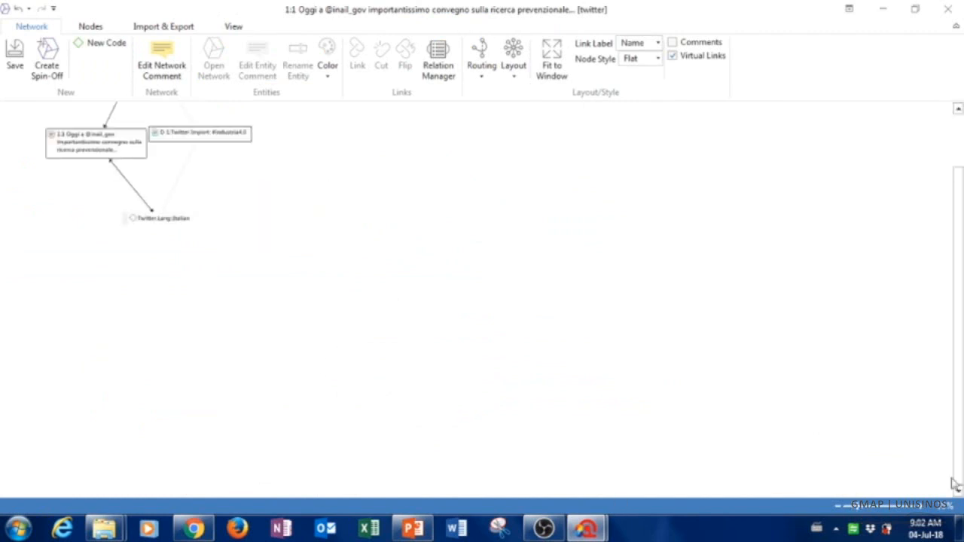
pyautogui.moveTo(956, 431); pyautogui.dragTo(959, 364)
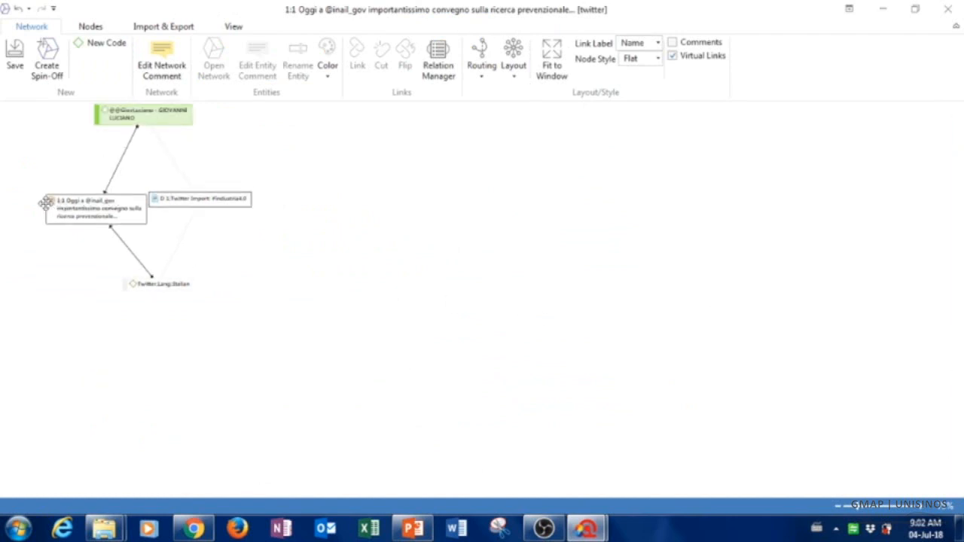
# Step: Examine the quotation, document, language and author nodes of the tweet's network and close it
pyautogui.click(104, 201)
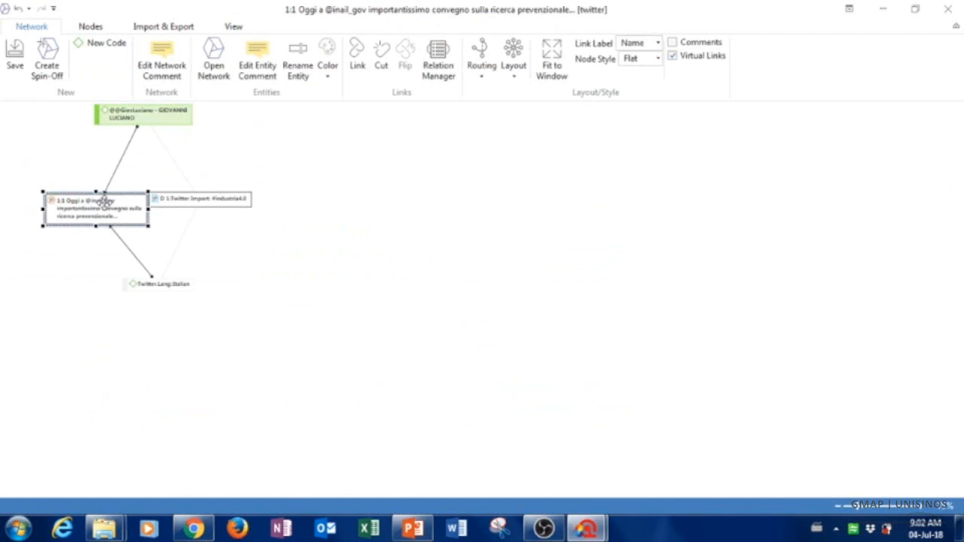
pyautogui.click(218, 198)
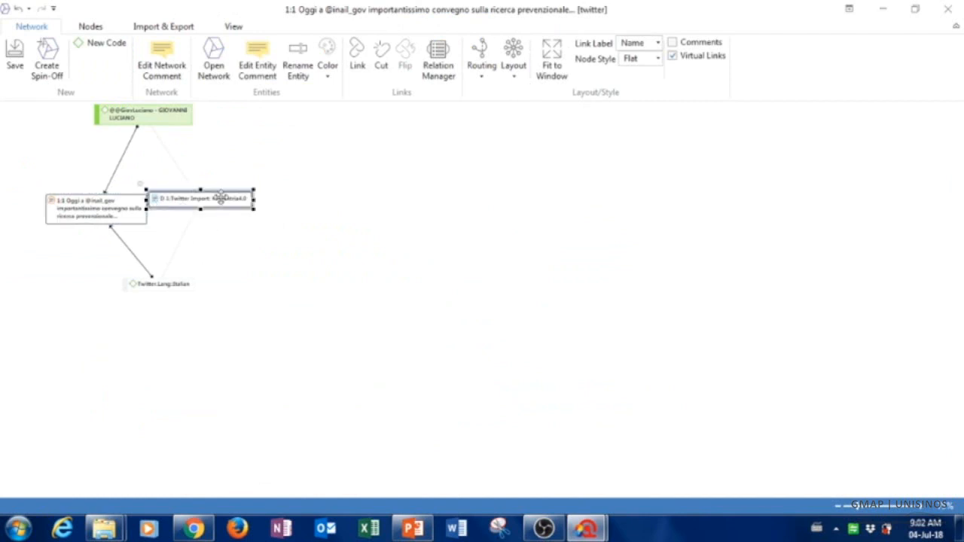
pyautogui.click(176, 283)
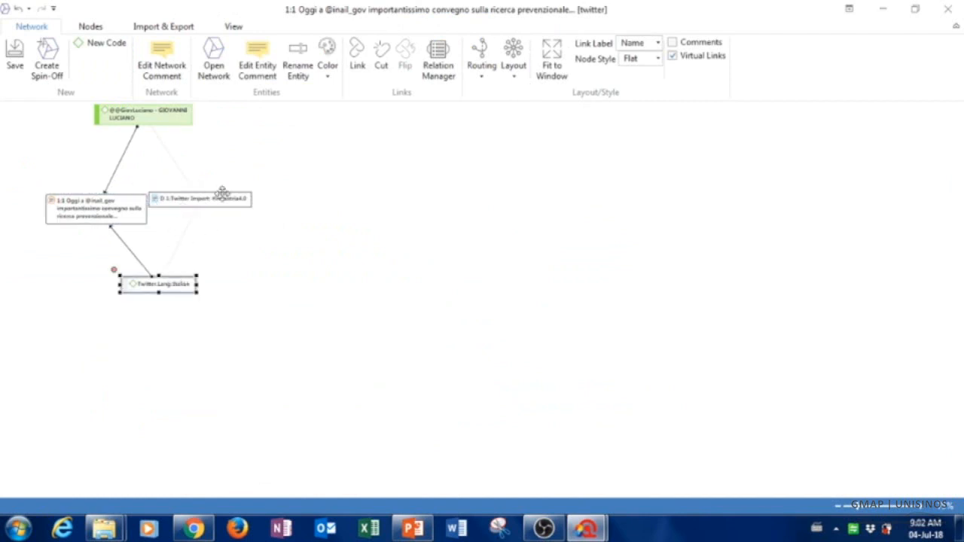
pyautogui.click(169, 113)
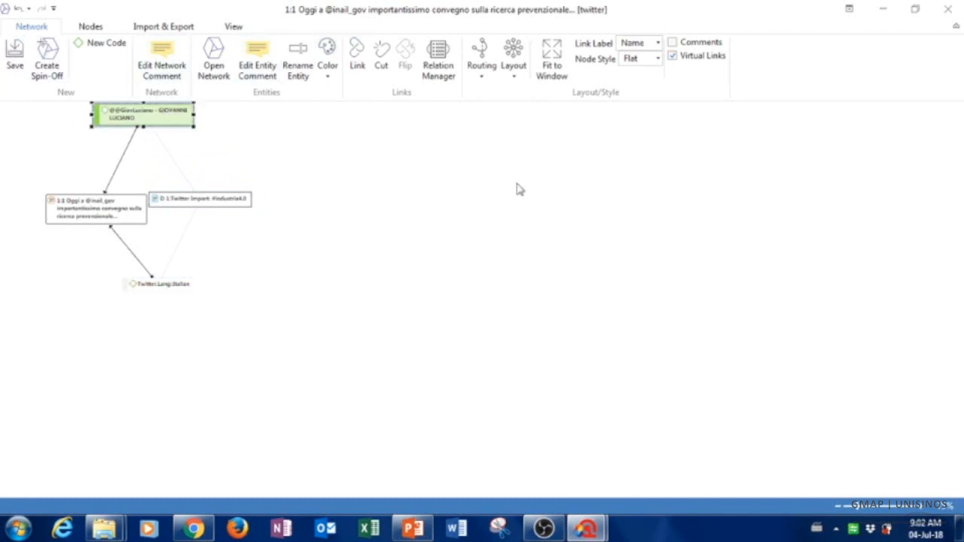
pyautogui.click(959, 9)
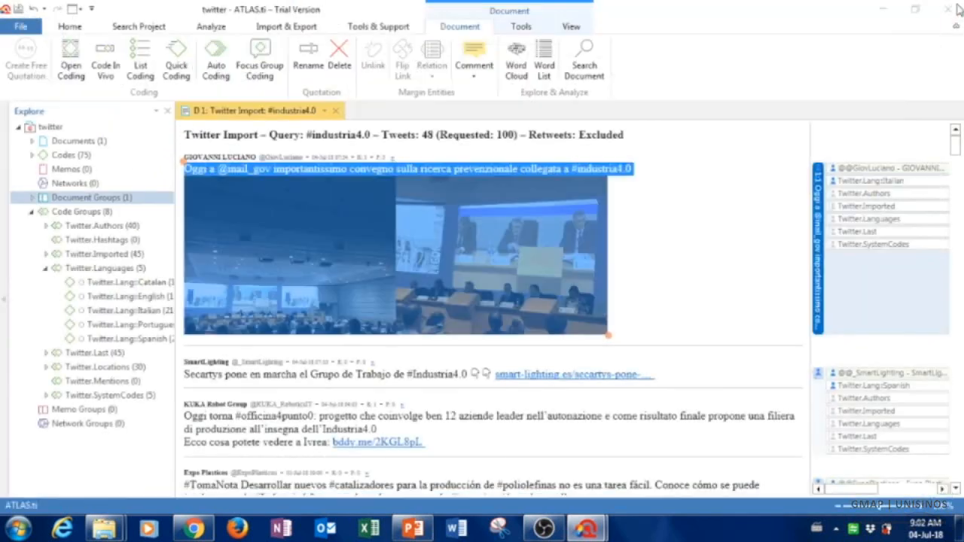